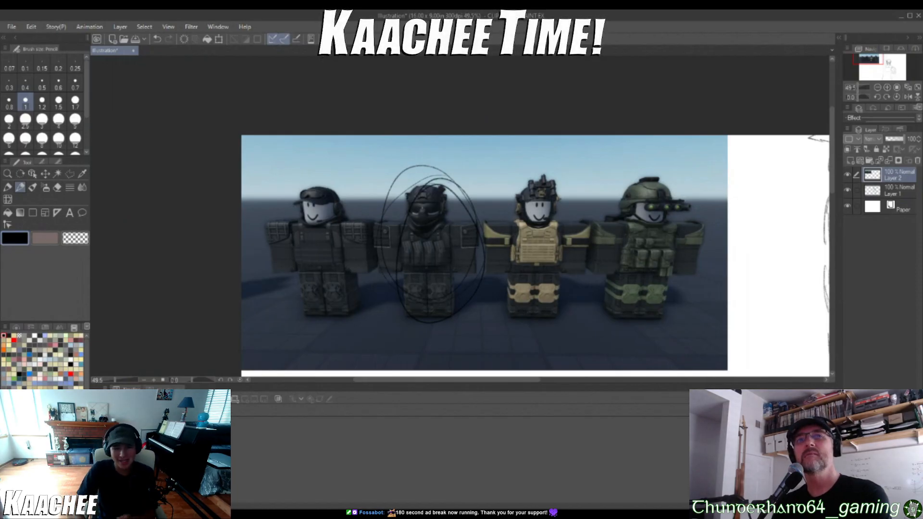
Circle the second character in the reference picture, add arrows toward the third and fourth, and circle the shadow beside the first
mouse_move(390, 219)
left_mouse_down()
mouse_move(473, 207)
mouse_move(409, 187)
left_mouse_up()
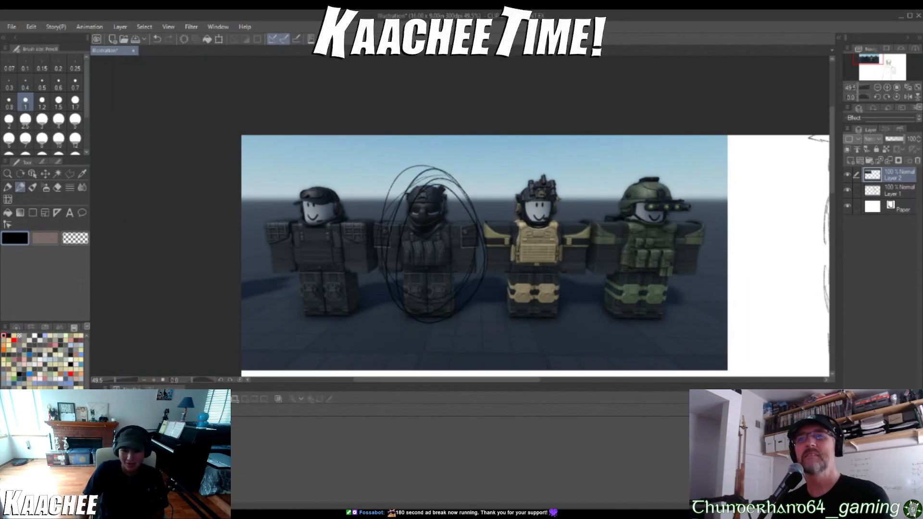
mouse_move(470, 169)
left_mouse_down()
mouse_move(506, 162)
mouse_move(596, 169)
mouse_move(591, 157)
mouse_move(600, 185)
left_mouse_up()
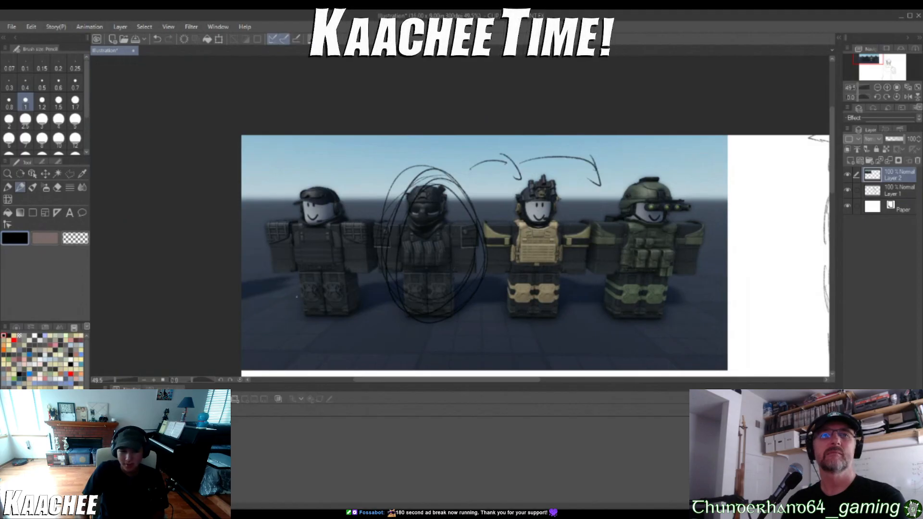
mouse_move(265, 267)
left_mouse_down()
mouse_move(248, 305)
mouse_move(281, 282)
left_mouse_up()
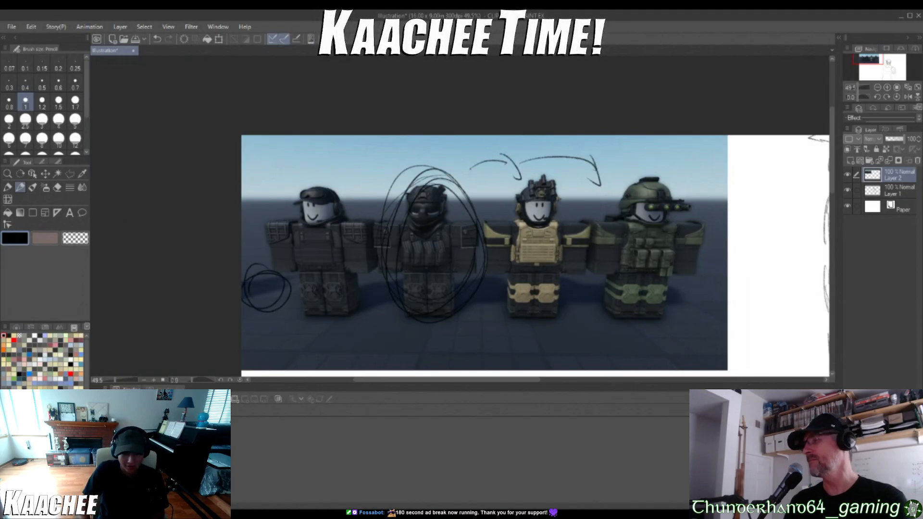
Undo all the circles and arrows drawn over the reference picture
key("ctrl+z")
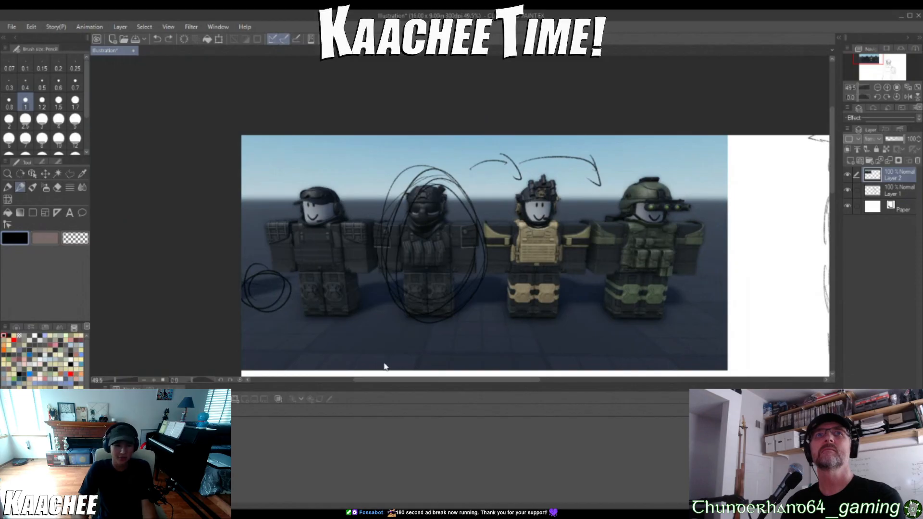
key("ctrl+z")
key("ctrl+z")
key("ctrl+z")
key("ctrl+z")
key("ctrl+z")
key("ctrl+z")
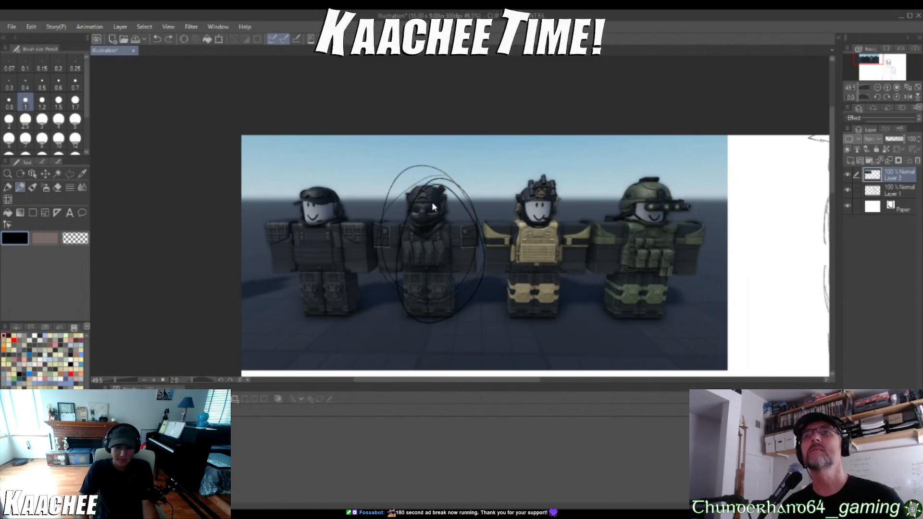
key("ctrl+z")
scroll(500, 186, "down", 10)
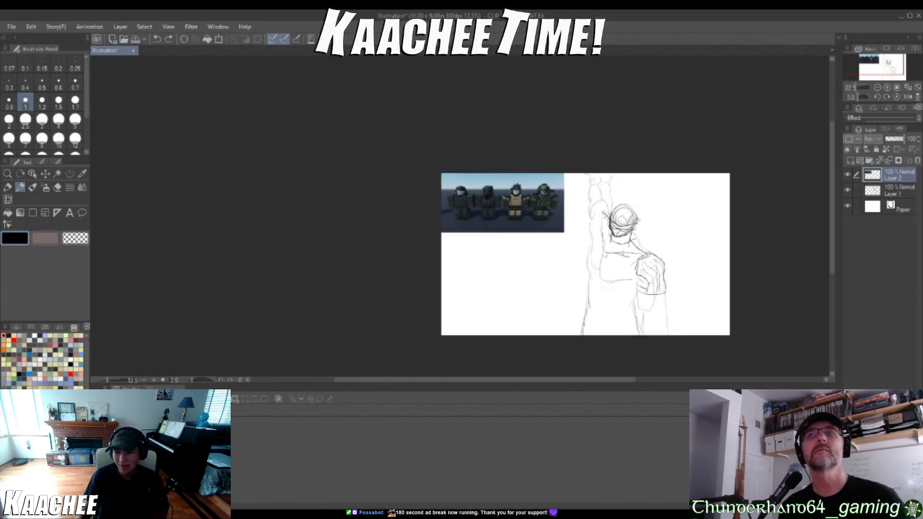
scroll(500, 226, "up", 4)
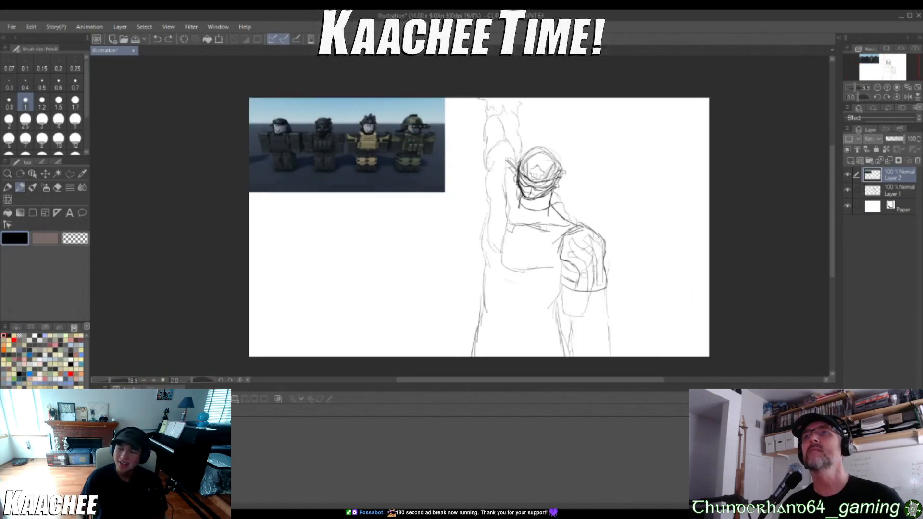
mouse_move(350, 292)
left_mouse_down()
mouse_move(315, 301)
mouse_move(336, 270)
mouse_move(338, 318)
left_mouse_up()
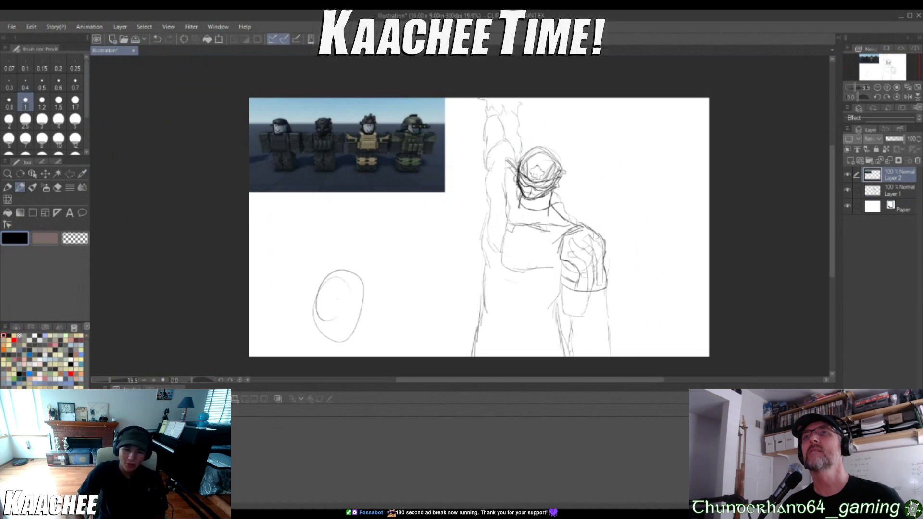
key("ctrl+z")
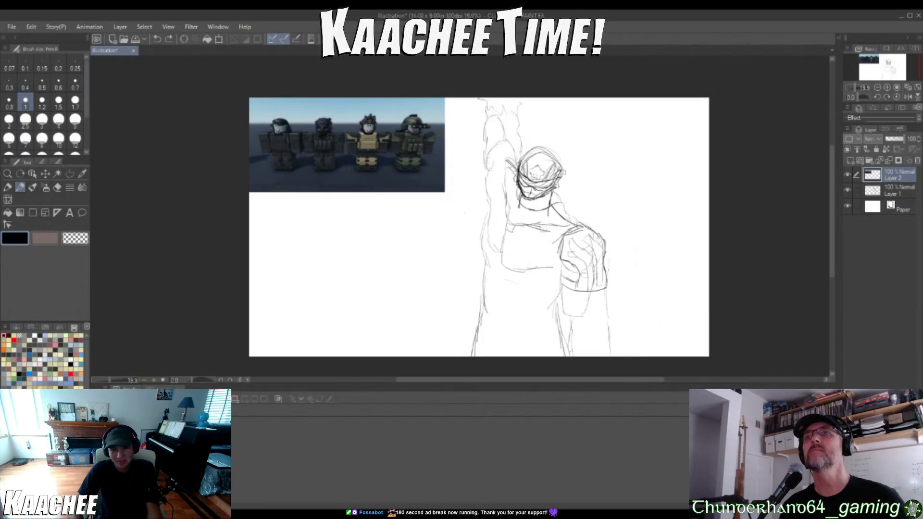
mouse_move(373, 254)
left_mouse_down()
mouse_move(380, 279)
mouse_move(399, 258)
mouse_move(423, 284)
left_mouse_up()
key("ctrl+z")
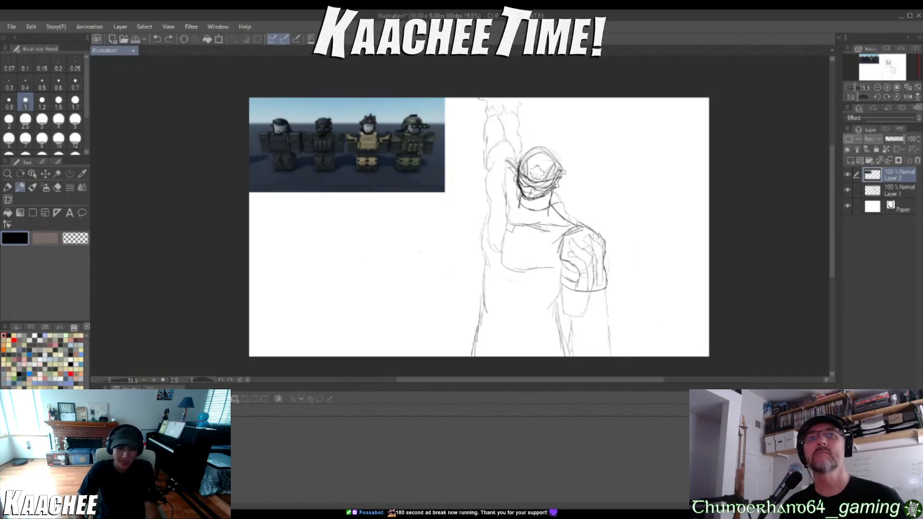
mouse_move(404, 216)
left_mouse_down()
mouse_move(398, 247)
mouse_move(464, 193)
left_mouse_up()
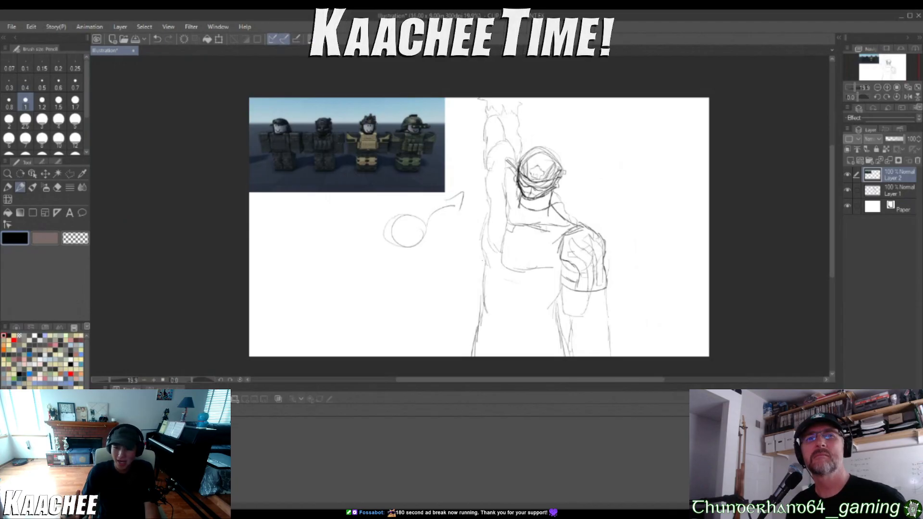
key("ctrl+z")
key("ctrl+z")
key("ctrl+z")
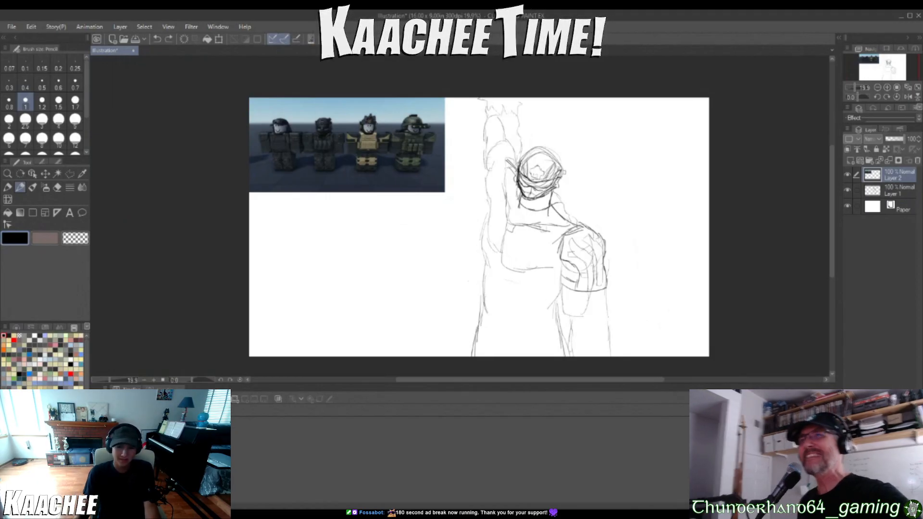
scroll(471, 280, "up", 1)
left_click_drag(483, 98, 534, 98)
left_click_drag(450, 81, 482, 99)
key("ctrl+z")
key("ctrl+z")
key("ctrl+z")
key("ctrl+z")
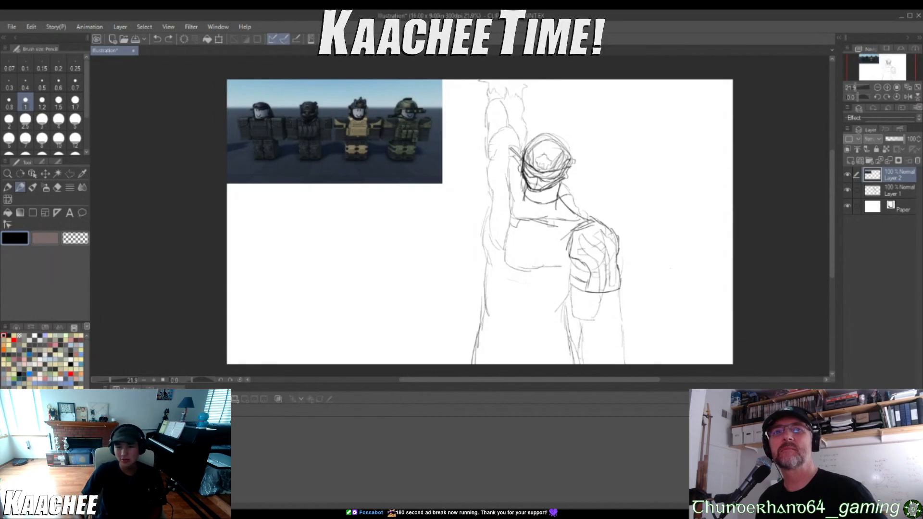
Sketch light rounded strokes inside the lowered arm's shoulder on the figure
mouse_move(581, 237)
left_mouse_down()
mouse_move(599, 264)
mouse_move(609, 259)
left_mouse_up()
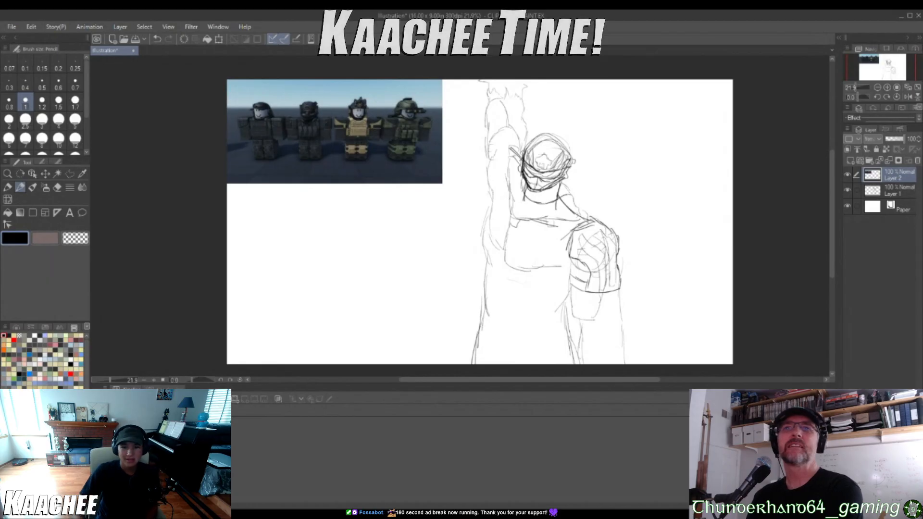
scroll(610, 209, "up", 2)
mouse_move(588, 136)
left_mouse_down()
mouse_move(690, 118)
mouse_move(455, 72)
left_mouse_up()
scroll(426, 176, "down", 3)
left_click_drag(360, 190, 263, 144)
scroll(259, 111, "up", 2)
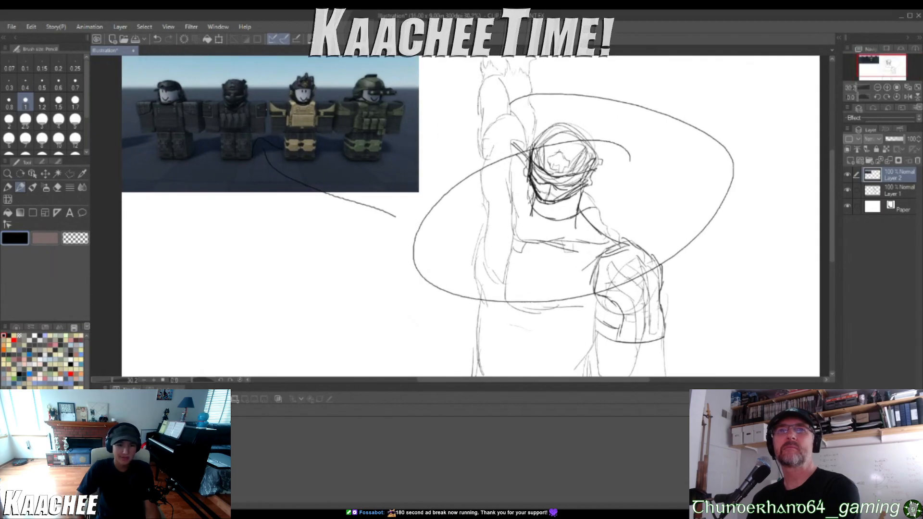
mouse_move(261, 192)
left_mouse_down()
mouse_move(237, 223)
mouse_move(291, 231)
left_mouse_up()
key("ctrl+z")
mouse_move(227, 92)
left_mouse_down()
mouse_move(264, 115)
mouse_move(205, 118)
left_mouse_up()
key("ctrl+z")
key("ctrl+z")
key("ctrl+z")
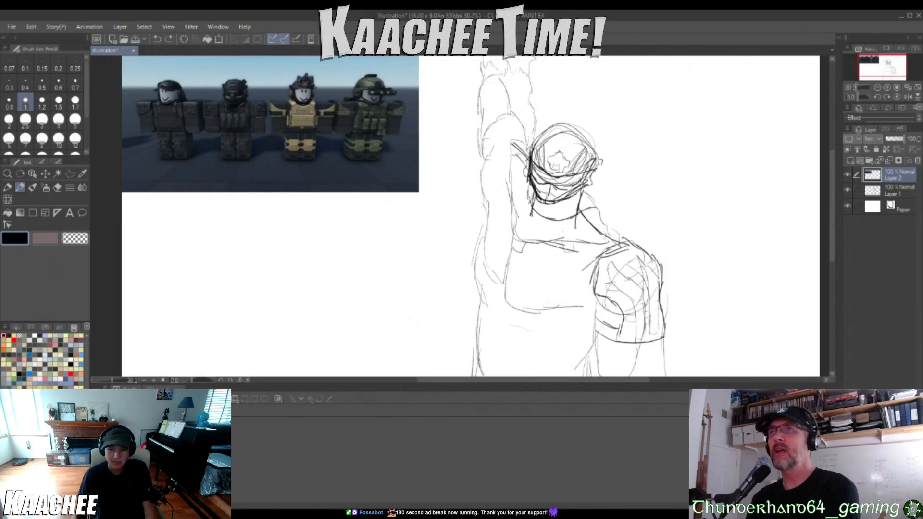
Undo the circle drawn over the raised arm and sketch a small square patch on that arm beside the head
scroll(553, 236, "down", 4)
scroll(561, 235, "up", 3)
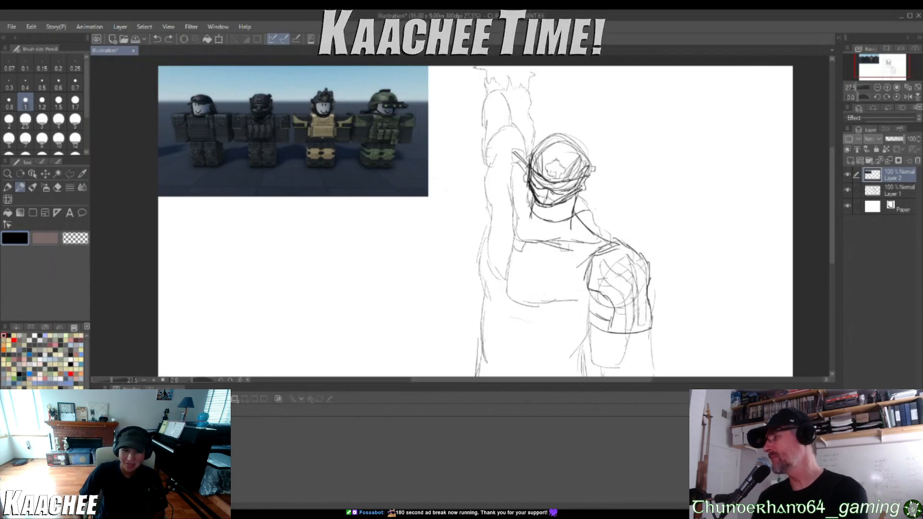
mouse_move(514, 147)
left_mouse_down()
mouse_move(476, 230)
mouse_move(556, 228)
left_mouse_up()
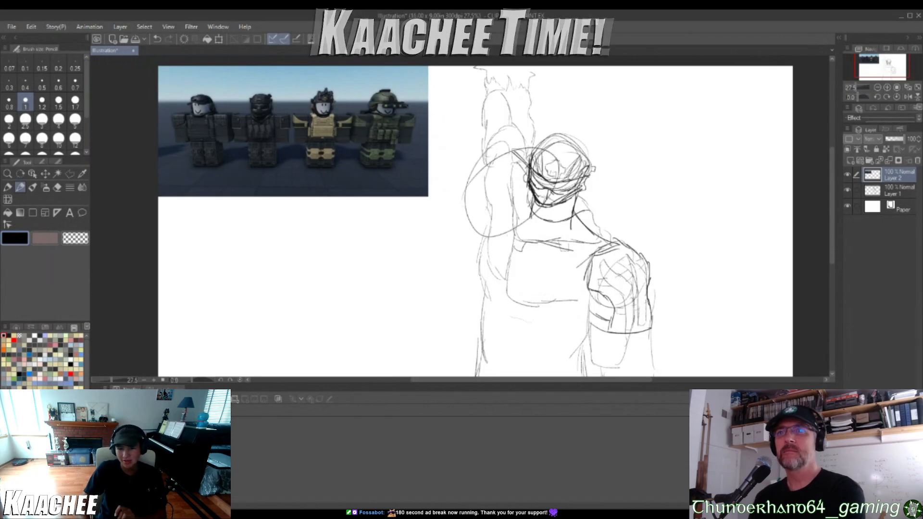
key("ctrl+z")
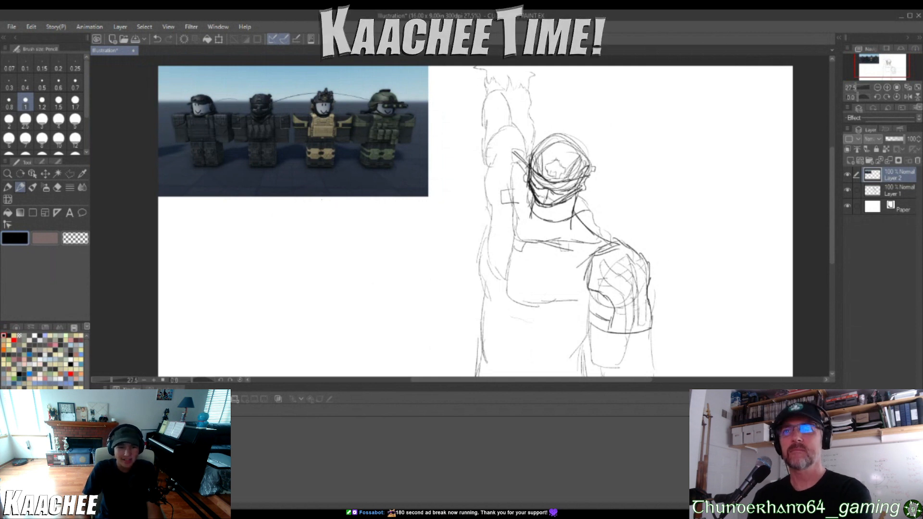
Circle the third character in the reference picture and undo the marks
mouse_move(317, 92)
left_mouse_down()
mouse_move(342, 110)
mouse_move(346, 130)
left_mouse_up()
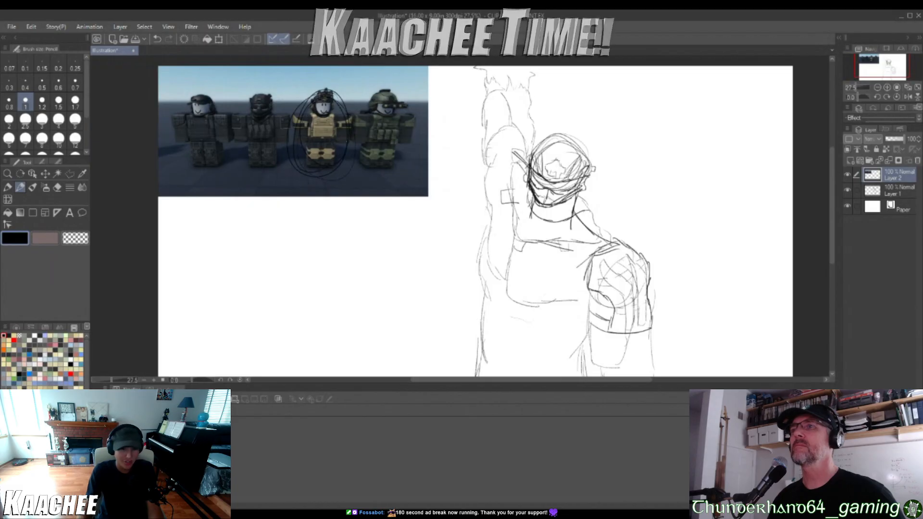
key("ctrl+z")
key("ctrl+z")
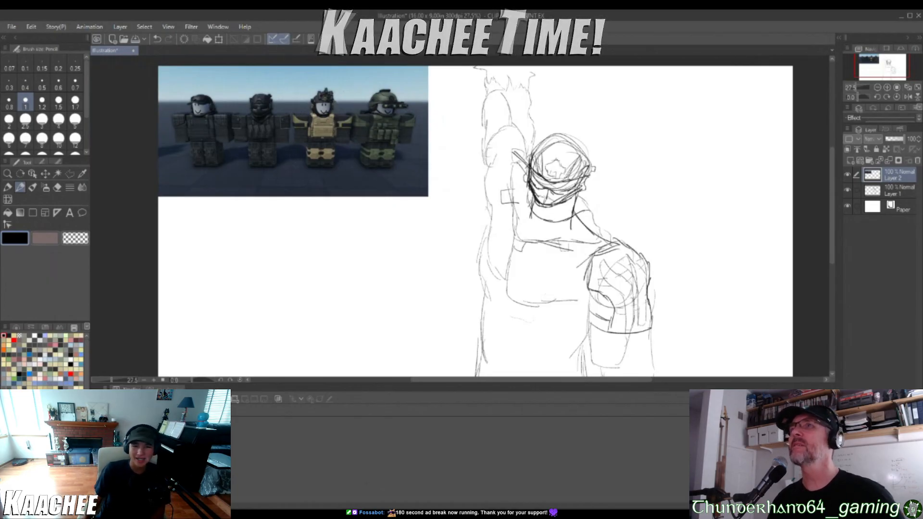
mouse_move(323, 84)
left_mouse_down()
mouse_move(310, 155)
mouse_move(343, 87)
left_mouse_up()
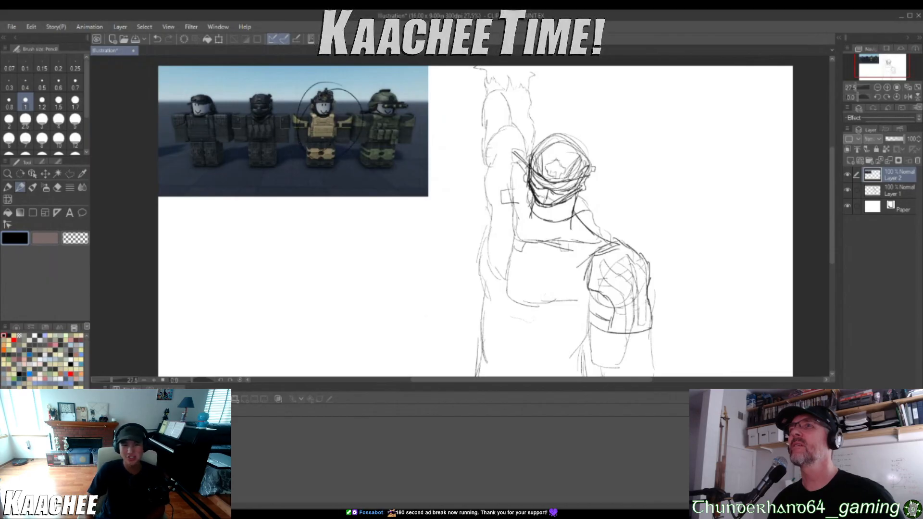
key("ctrl+z")
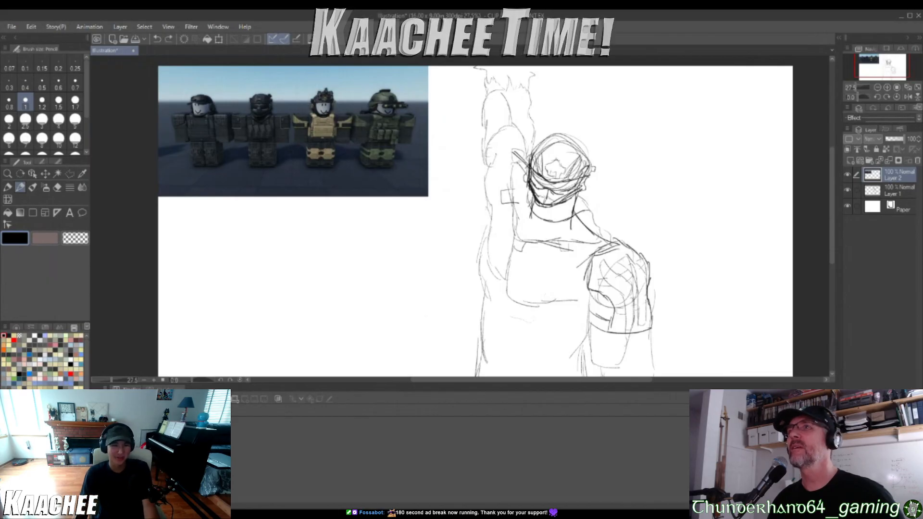
Circle the fourth and first characters in the reference picture and undo the marks
scroll(546, 213, "down", 6)
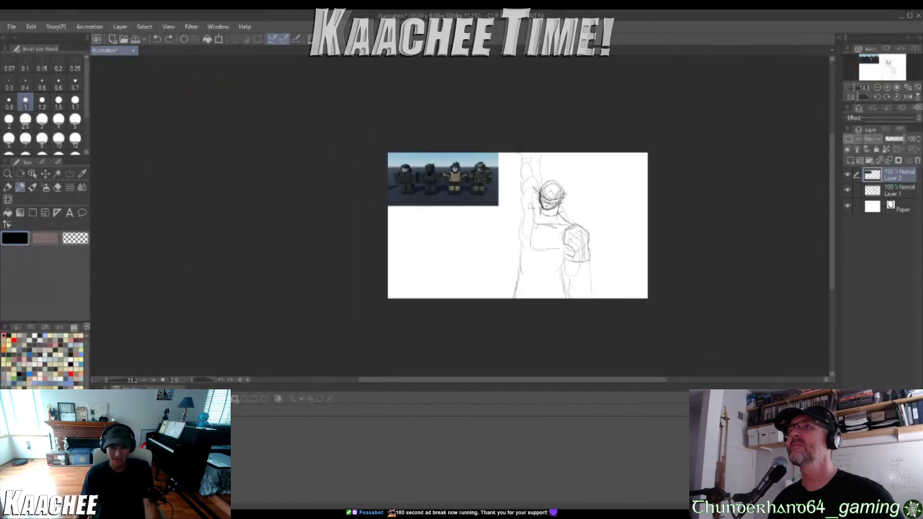
scroll(571, 269, "up", 4)
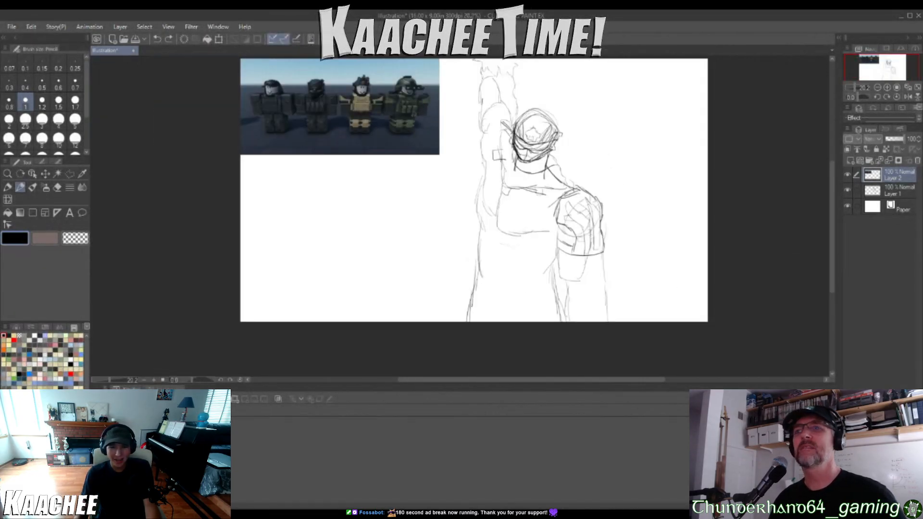
left_click_drag(421, 88, 435, 129)
key("ctrl+z")
scroll(426, 112, "up", 4)
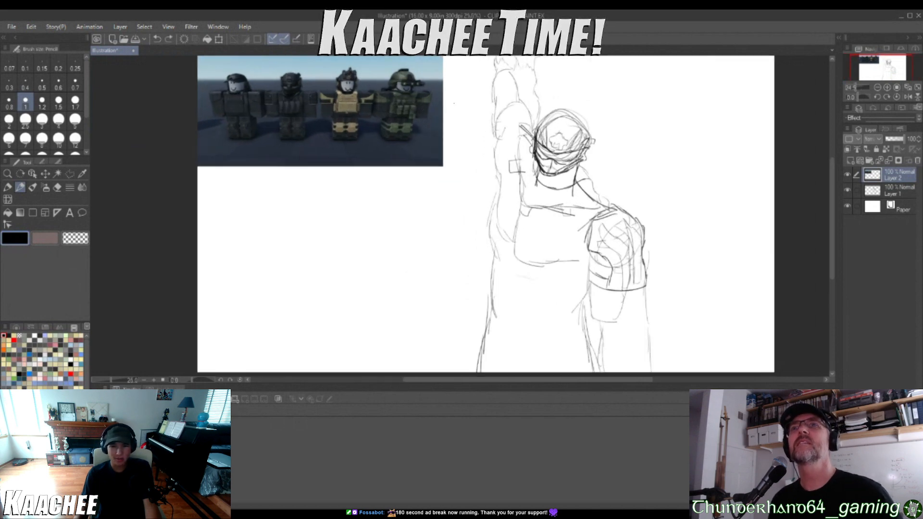
scroll(418, 125, "down", 4)
scroll(416, 113, "up", 6)
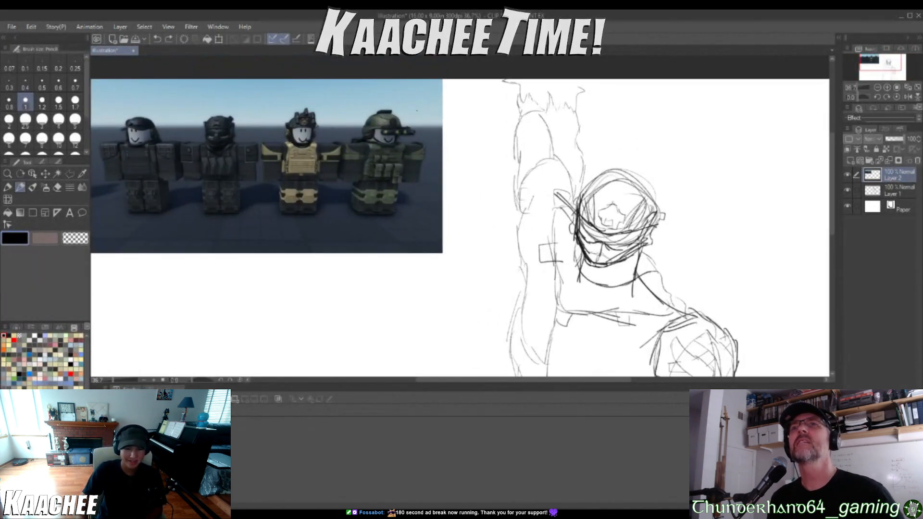
left_click_drag(417, 111, 409, 111)
left_click_drag(373, 199, 404, 188)
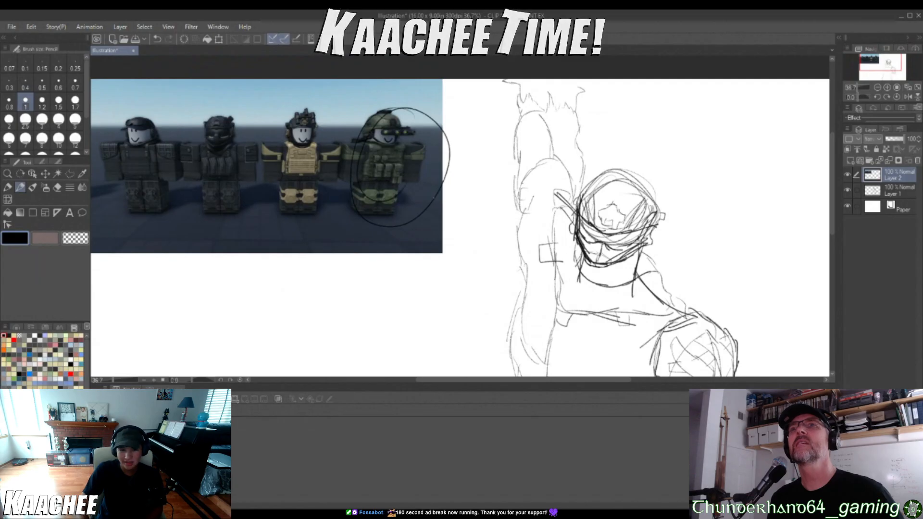
mouse_move(159, 98)
left_mouse_down()
mouse_move(111, 139)
mouse_move(169, 140)
left_mouse_up()
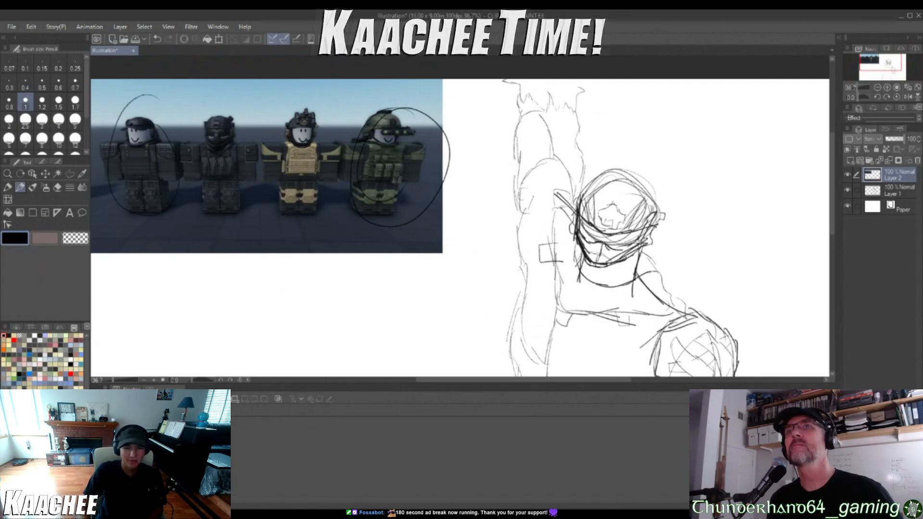
key("ctrl+z")
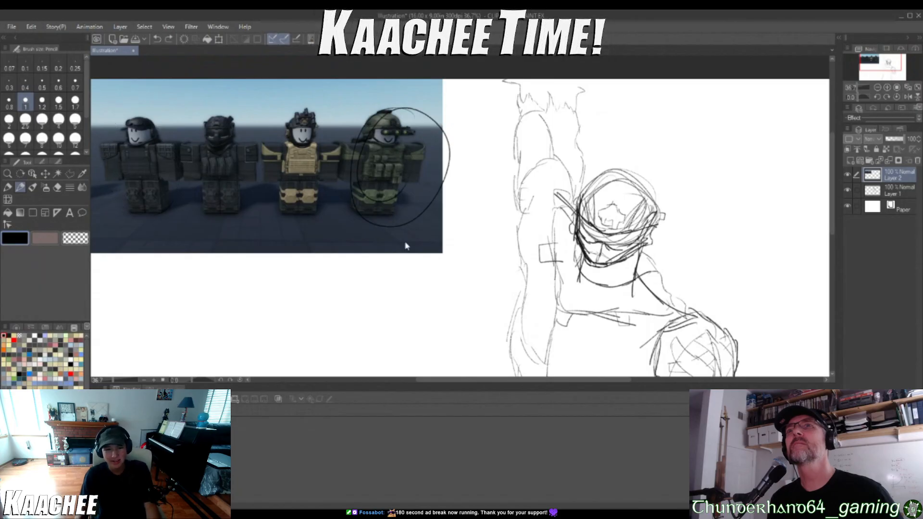
key("ctrl+z")
Draw large loops around the characters across the reference picture and undo them
scroll(406, 246, "down", 2)
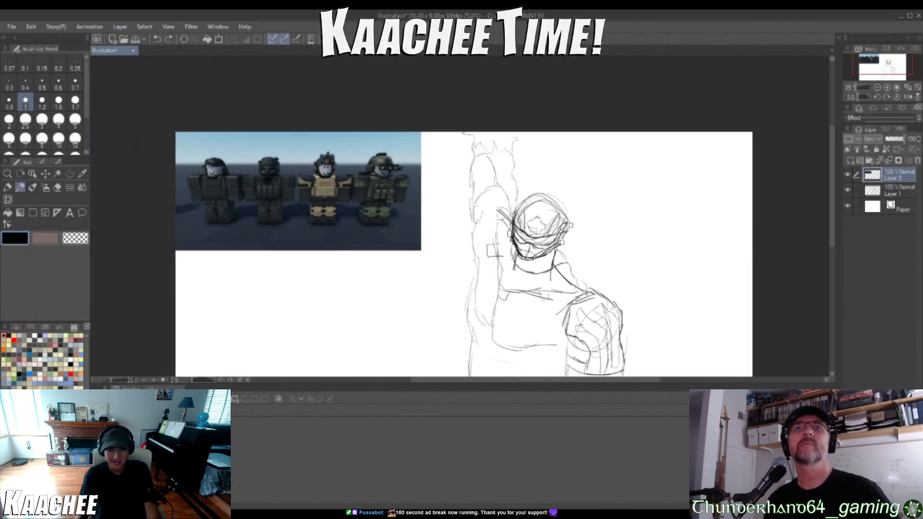
scroll(407, 228, "up", 1)
mouse_move(234, 141)
left_mouse_down()
mouse_move(153, 157)
mouse_move(212, 157)
mouse_move(198, 232)
mouse_move(207, 154)
left_mouse_up()
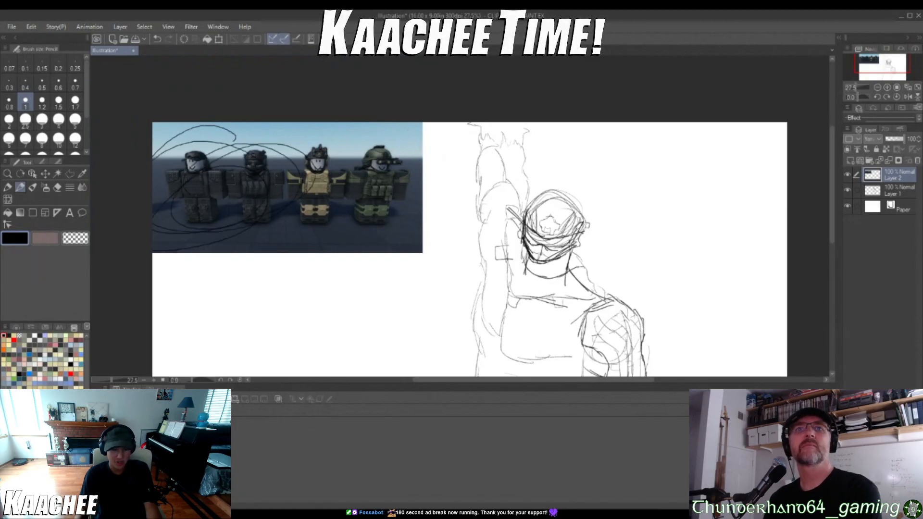
left_click_drag(316, 141, 329, 153)
left_click_drag(394, 145, 423, 183)
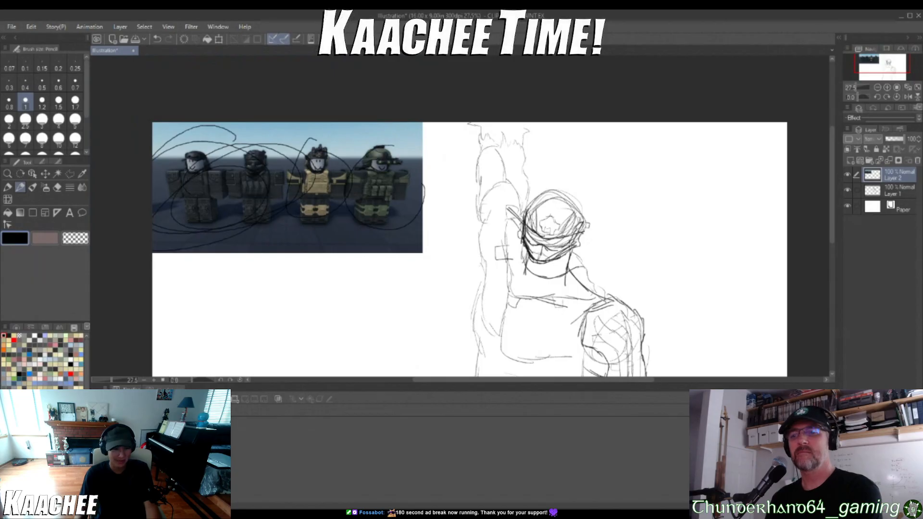
key("ctrl+z")
key("ctrl+z")
key("ctrl+z")
key("ctrl+z")
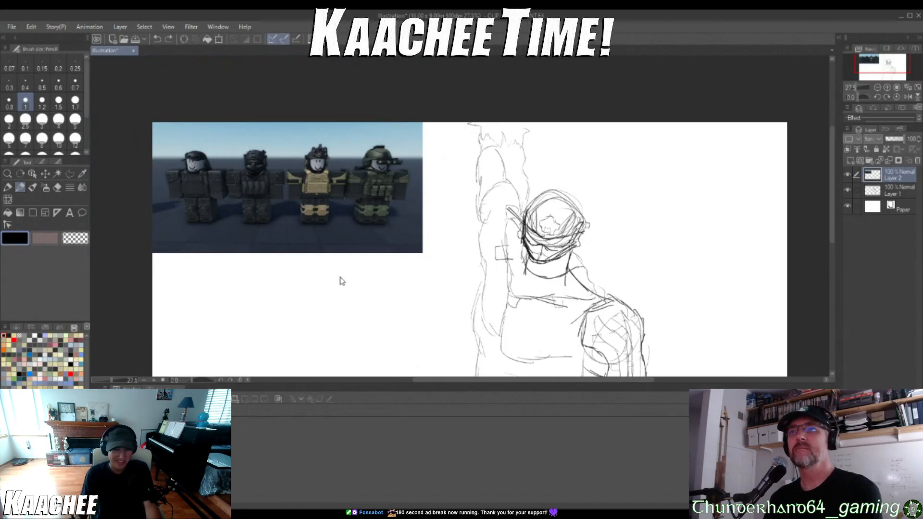
scroll(340, 281, "down", 3)
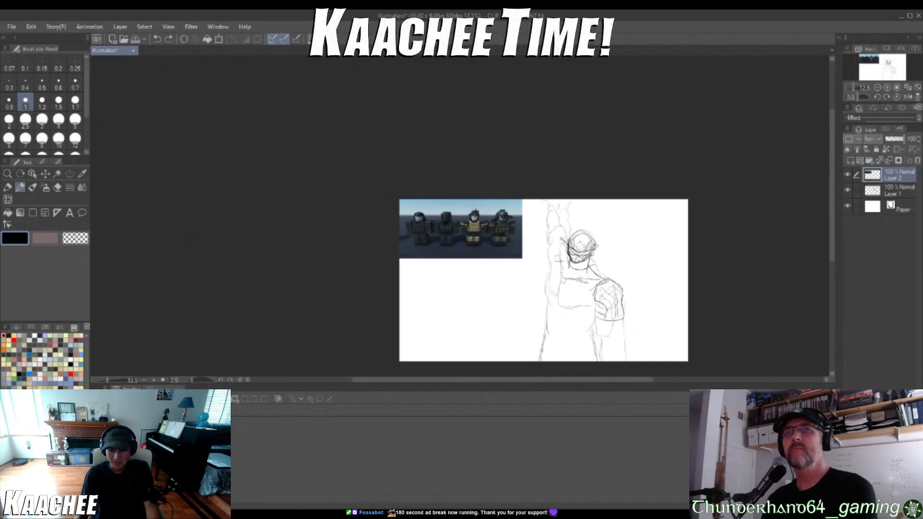
Sketch the chest armor outline, collar details and straps on the soldier's torso, and add strap and patch lines to the raised arm
scroll(572, 364, "up", 3)
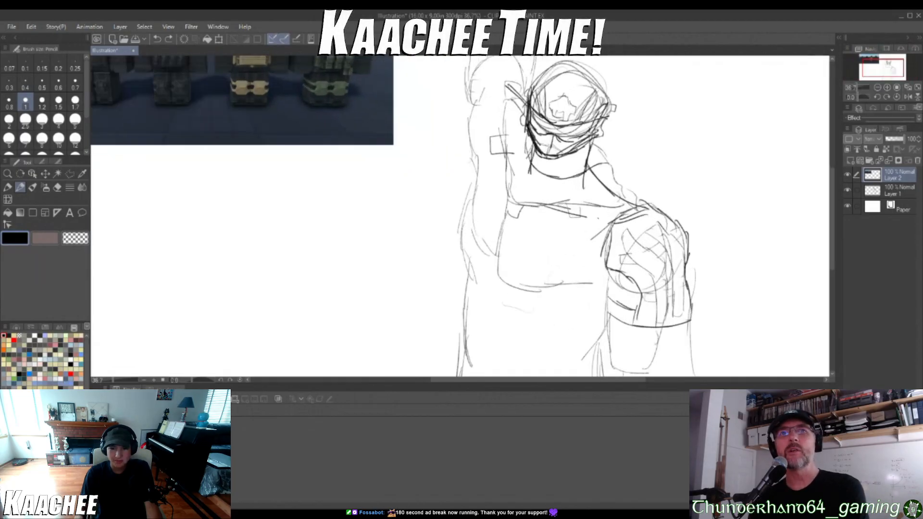
mouse_move(559, 204)
left_mouse_down()
mouse_move(556, 226)
mouse_move(577, 235)
mouse_move(602, 210)
left_mouse_up()
mouse_move(505, 144)
left_mouse_down()
mouse_move(485, 169)
mouse_move(507, 166)
mouse_move(481, 201)
left_mouse_up()
left_click_drag(505, 171, 486, 221)
mouse_move(553, 221)
left_mouse_down()
mouse_move(537, 259)
mouse_move(556, 248)
left_mouse_up()
mouse_move(489, 206)
left_mouse_down()
mouse_move(565, 238)
mouse_move(536, 260)
left_mouse_up()
mouse_move(571, 262)
left_mouse_down()
mouse_move(575, 313)
mouse_move(599, 335)
left_mouse_up()
left_click_drag(495, 209, 466, 228)
Add a lower edge and vertical lines to the rounded pad on the raised arm, and draw a curved band across the arm above it
left_click_drag(471, 100, 512, 112)
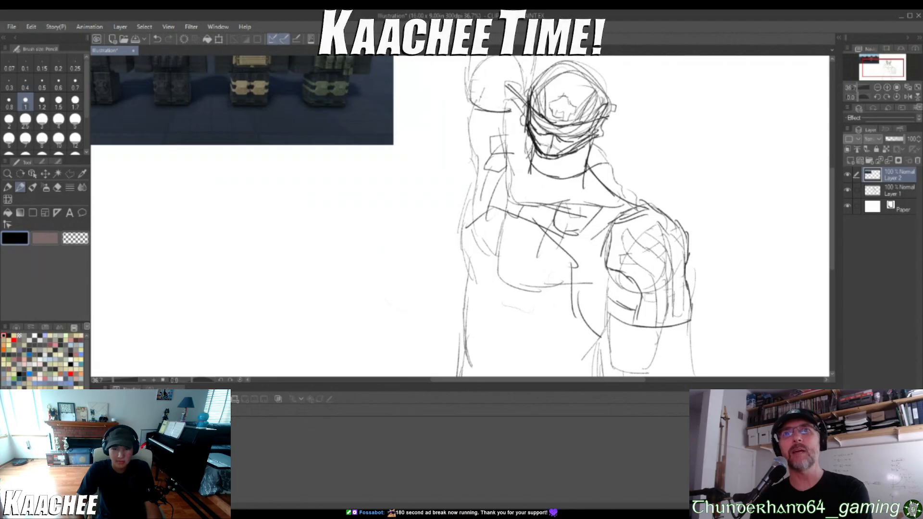
left_click_drag(492, 65, 488, 111)
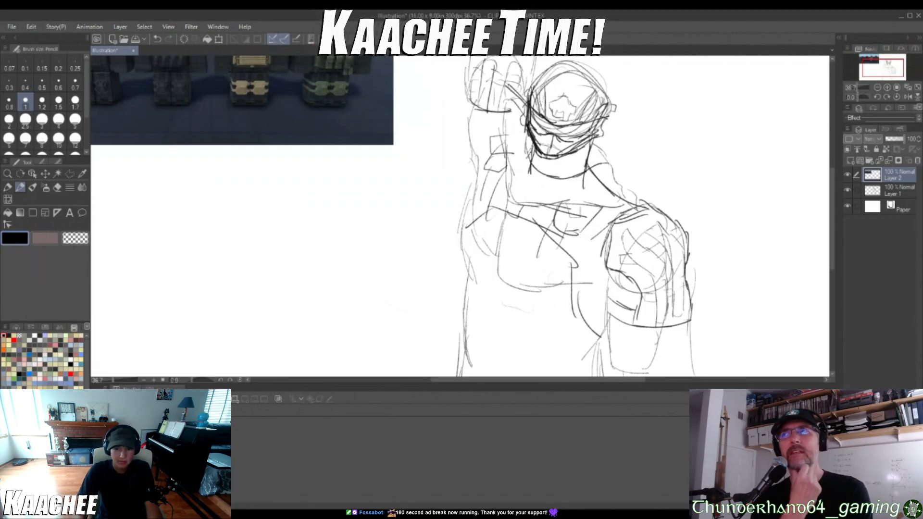
scroll(542, 187, "down", 5)
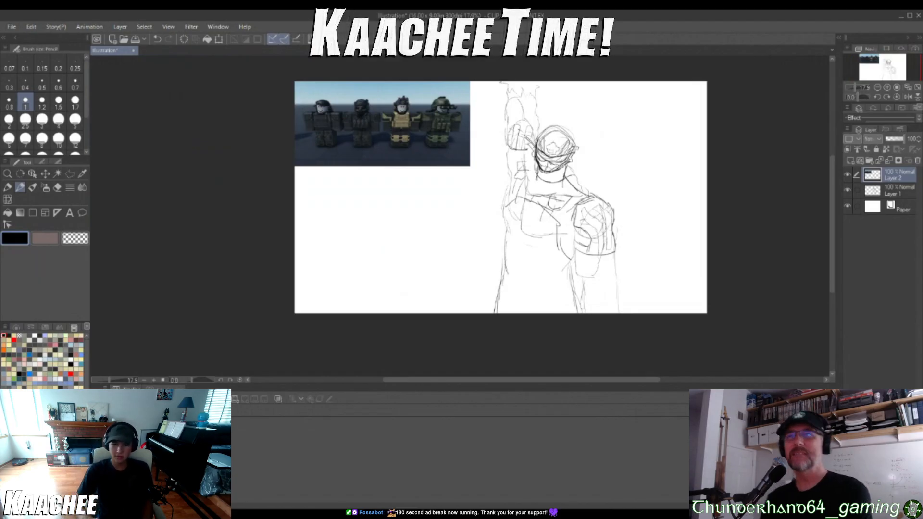
scroll(668, 89, "up", 2)
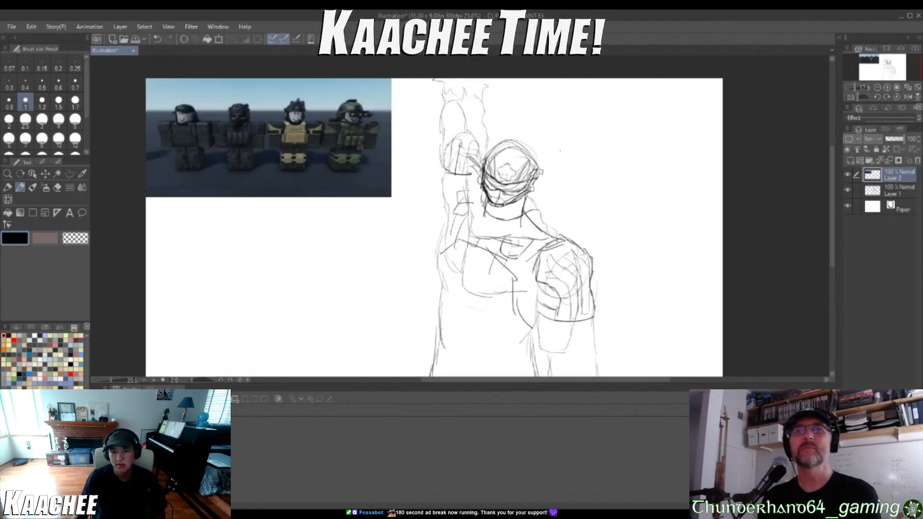
scroll(502, 190, "up", 3)
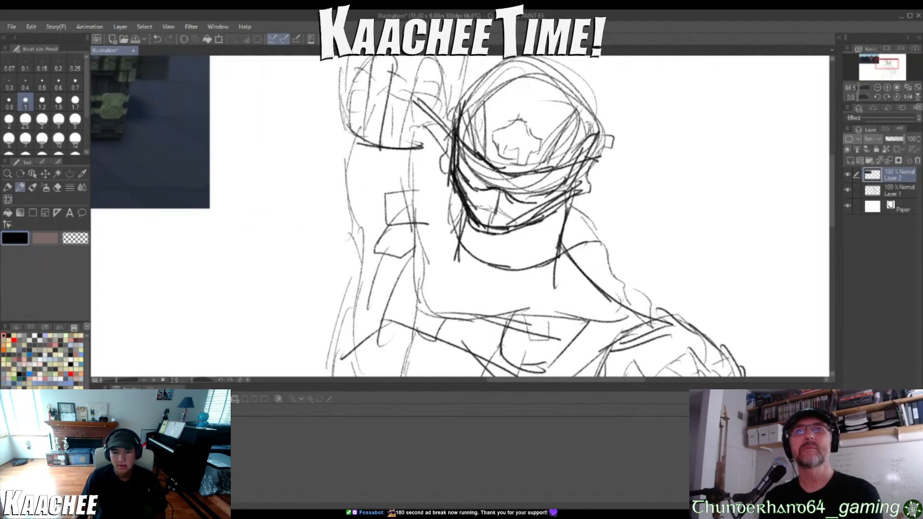
scroll(503, 190, "down", 4)
scroll(503, 190, "up", 3)
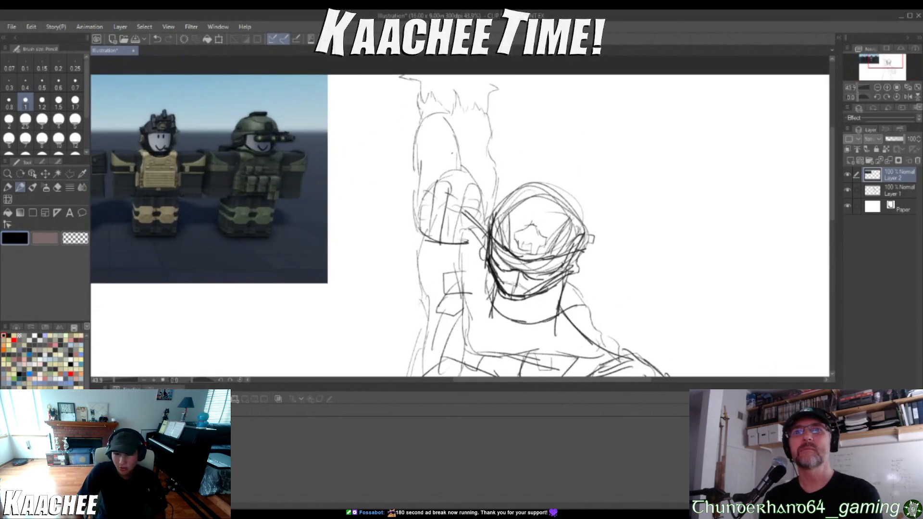
mouse_move(414, 160)
left_mouse_down()
mouse_move(462, 148)
mouse_move(502, 159)
left_mouse_up()
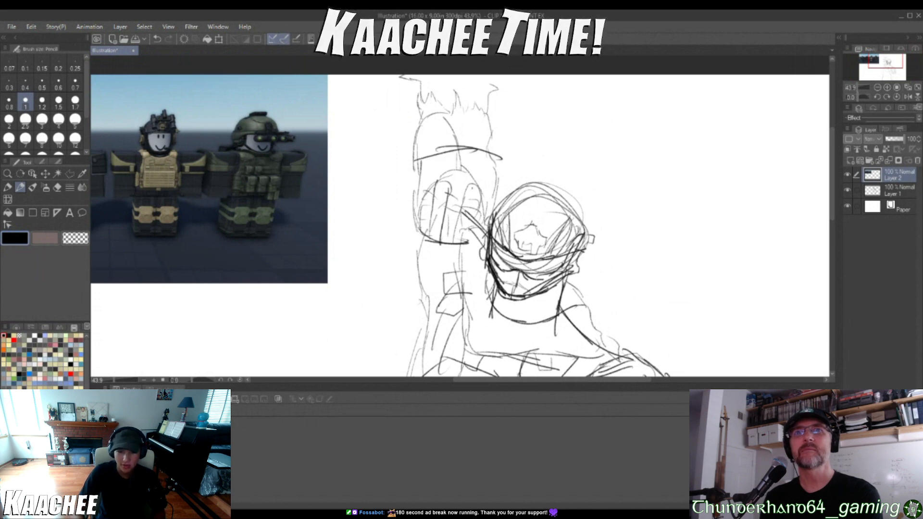
Sketch a curved belt line around the soldier's waist and outline the pouch area above it
scroll(374, 220, "down", 5)
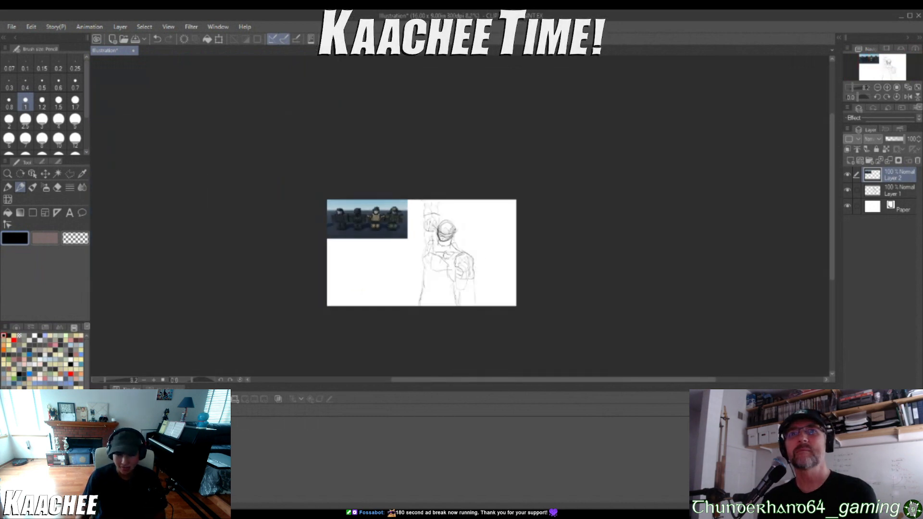
scroll(373, 220, "up", 1)
scroll(434, 298, "up", 4)
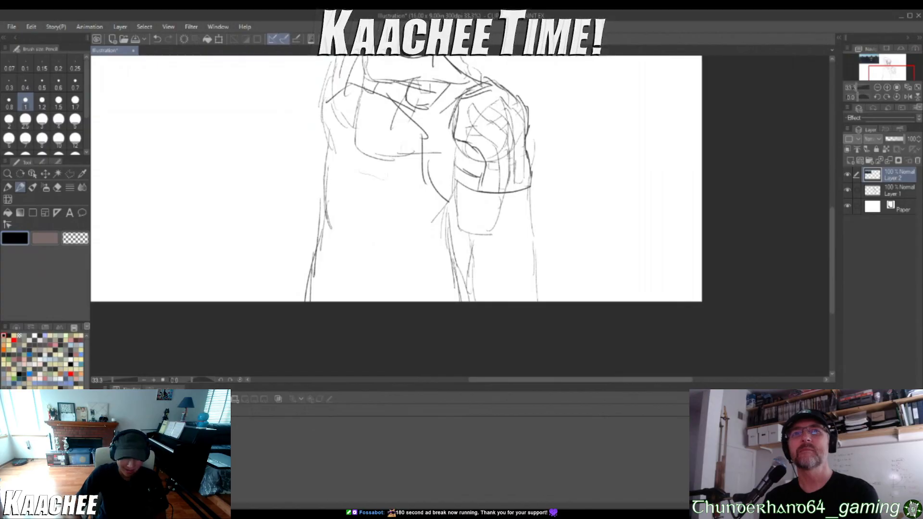
scroll(471, 267, "down", 3)
scroll(519, 273, "up", 3)
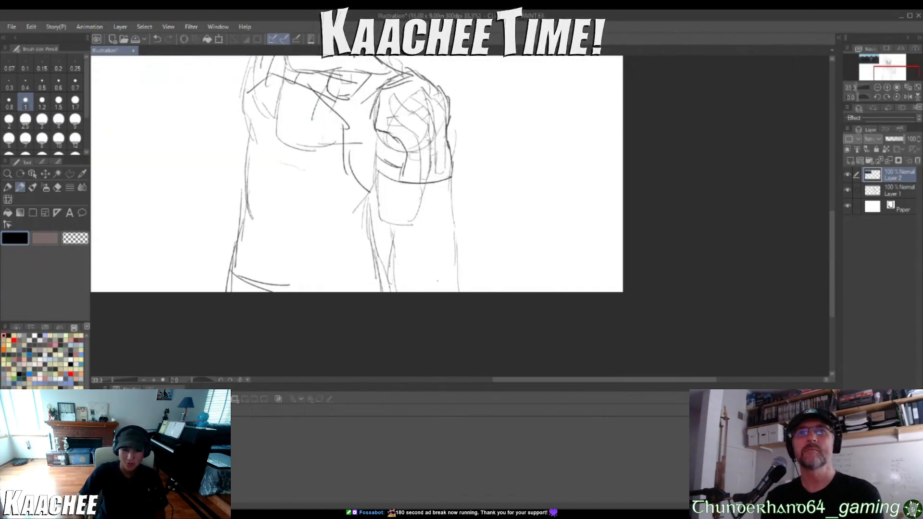
left_click_drag(303, 290, 389, 270)
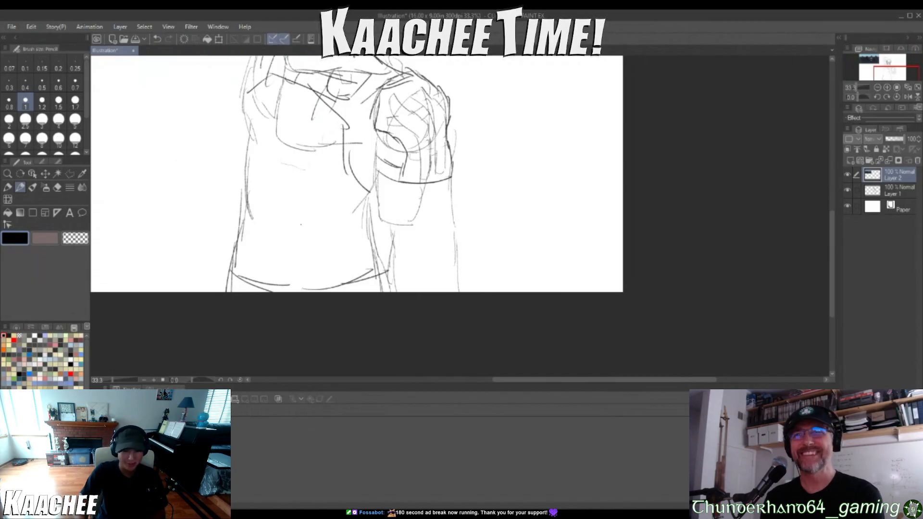
left_click_drag(335, 244, 336, 284)
scroll(297, 215, "down", 5)
left_click_drag(339, 137, 288, 154)
key("ctrl+z")
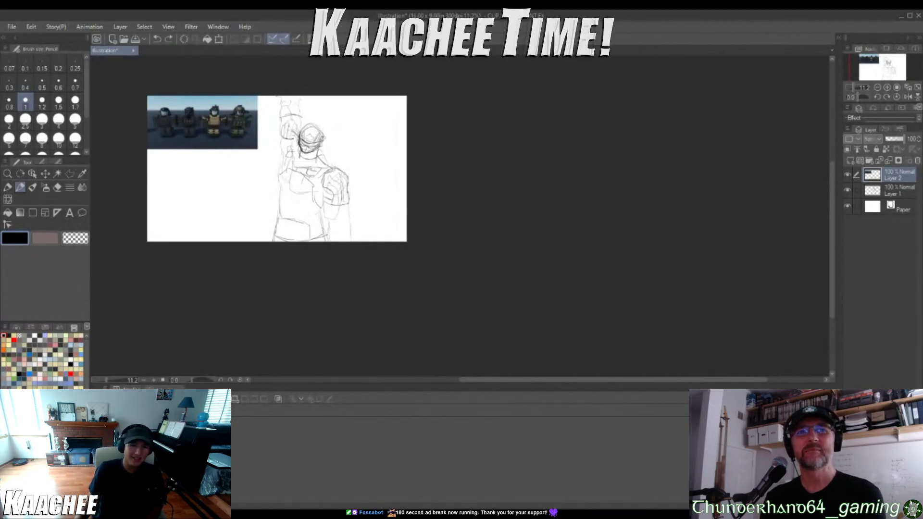
Fill the outlined waist area with a row of upright pouches, including flaps and short edge strokes at both ends
scroll(319, 230, "up", 5)
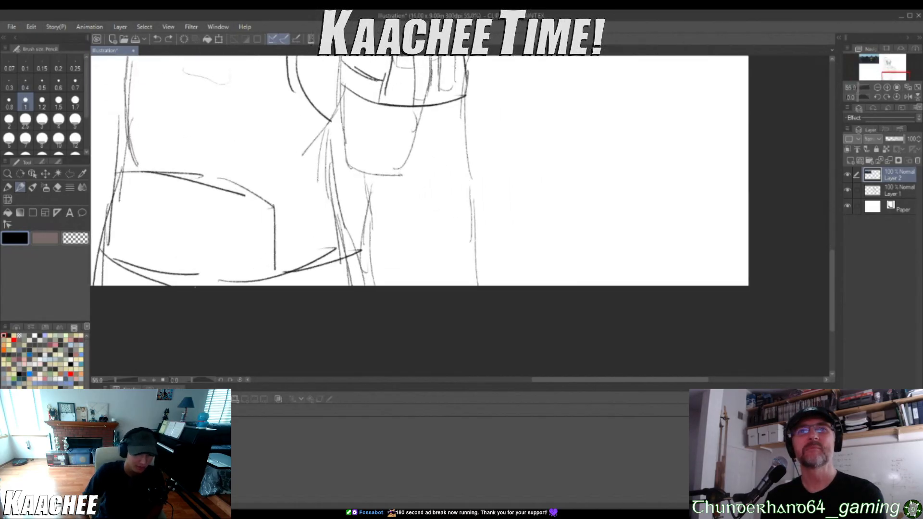
left_click_drag(111, 264, 128, 224)
left_click_drag(121, 251, 128, 212)
left_click_drag(126, 216, 113, 261)
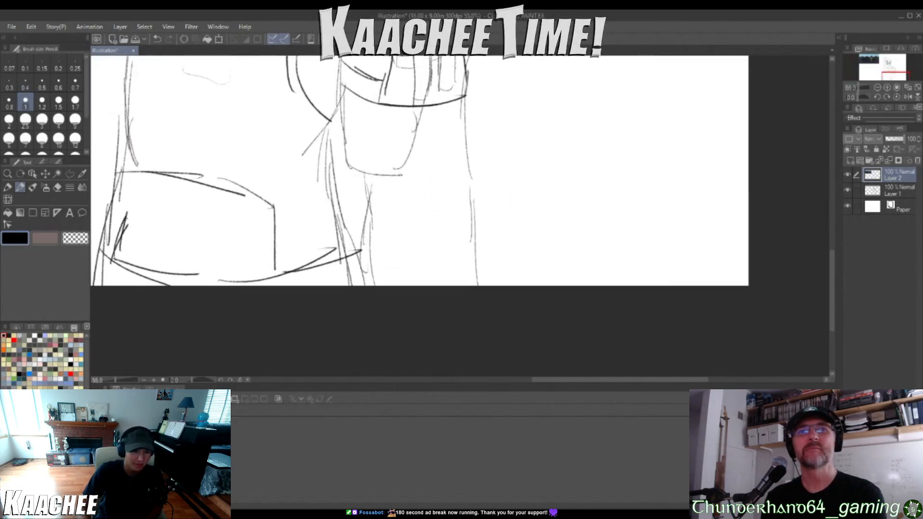
left_click_drag(154, 216, 155, 272)
mouse_move(126, 217)
left_mouse_down()
mouse_move(166, 176)
mouse_move(178, 195)
mouse_move(153, 237)
mouse_move(178, 278)
left_mouse_up()
mouse_move(192, 218)
left_mouse_down()
mouse_move(221, 218)
mouse_move(213, 187)
mouse_move(239, 179)
mouse_move(230, 224)
left_mouse_up()
mouse_move(235, 205)
left_mouse_down()
mouse_move(226, 220)
mouse_move(244, 278)
left_mouse_up()
mouse_move(246, 221)
left_mouse_down()
mouse_move(285, 265)
mouse_move(248, 213)
mouse_move(297, 181)
mouse_move(279, 226)
left_mouse_up()
left_click_drag(92, 186, 118, 193)
mouse_move(106, 185)
left_mouse_down()
mouse_move(101, 205)
mouse_move(99, 248)
mouse_move(147, 166)
mouse_move(120, 196)
left_mouse_up()
left_click_drag(269, 192, 258, 219)
left_click_drag(275, 205, 266, 219)
scroll(197, 193, "down", 5)
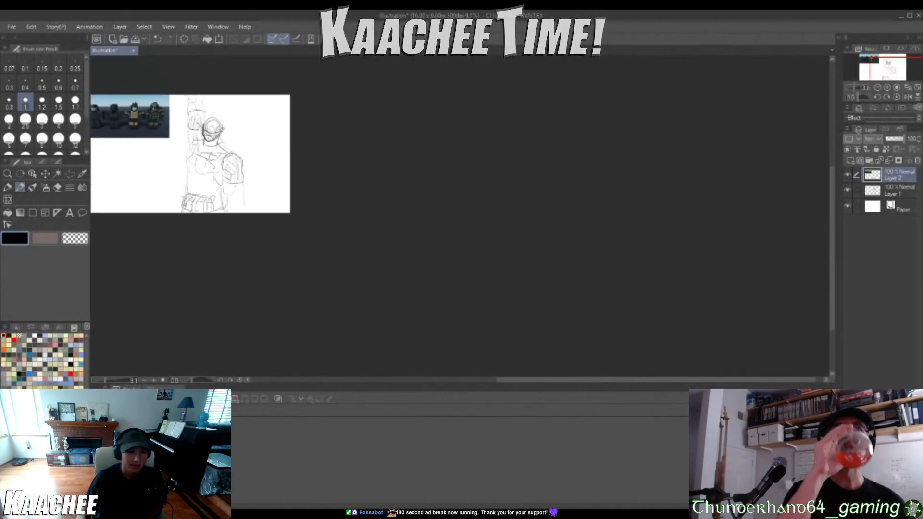
Draw a short line across the lower end of the soldier's hanging arm
scroll(191, 155, "up", 1)
scroll(230, 168, "down", 8)
scroll(185, 142, "up", 9)
scroll(164, 135, "down", 1)
scroll(135, 124, "up", 3)
scroll(270, 202, "up", 1)
scroll(430, 298, "down", 2)
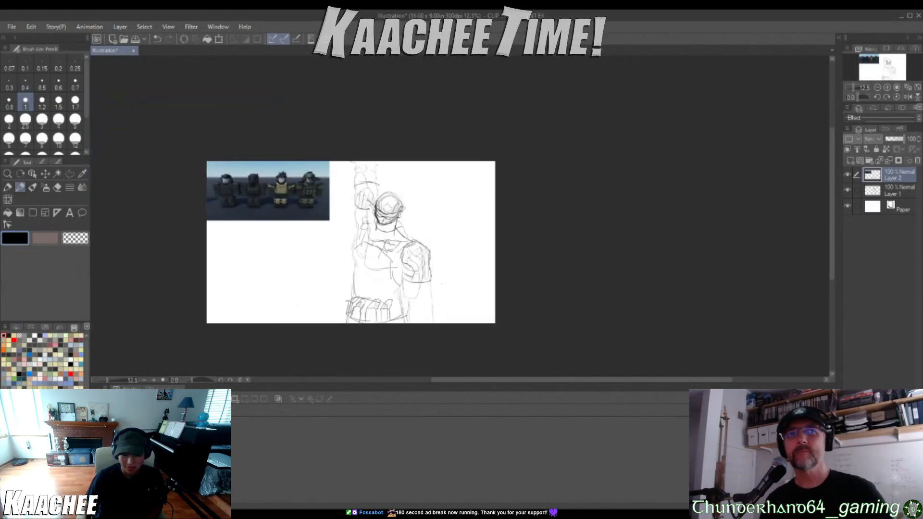
scroll(287, 302, "up", 2)
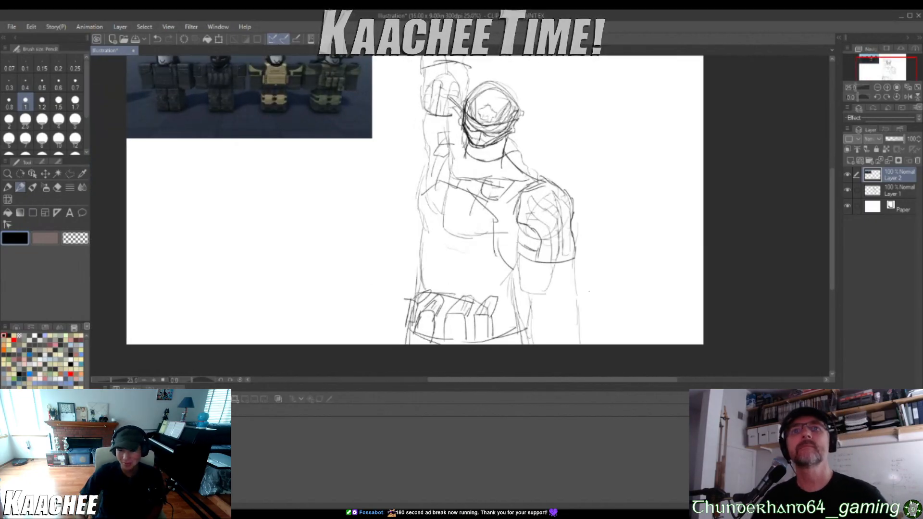
mouse_move(533, 340)
left_mouse_down()
mouse_move(552, 330)
mouse_move(545, 339)
mouse_move(575, 336)
left_mouse_up()
key("ctrl+z")
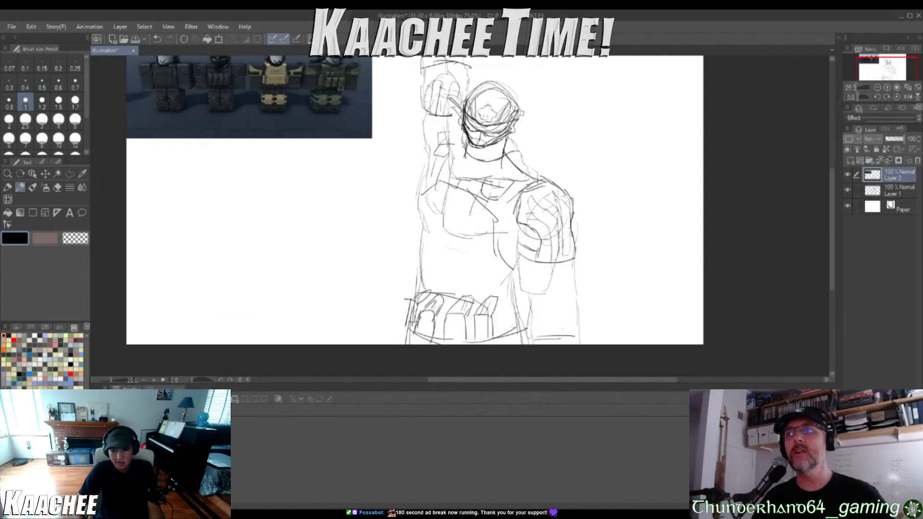
scroll(415, 201, "down", 2)
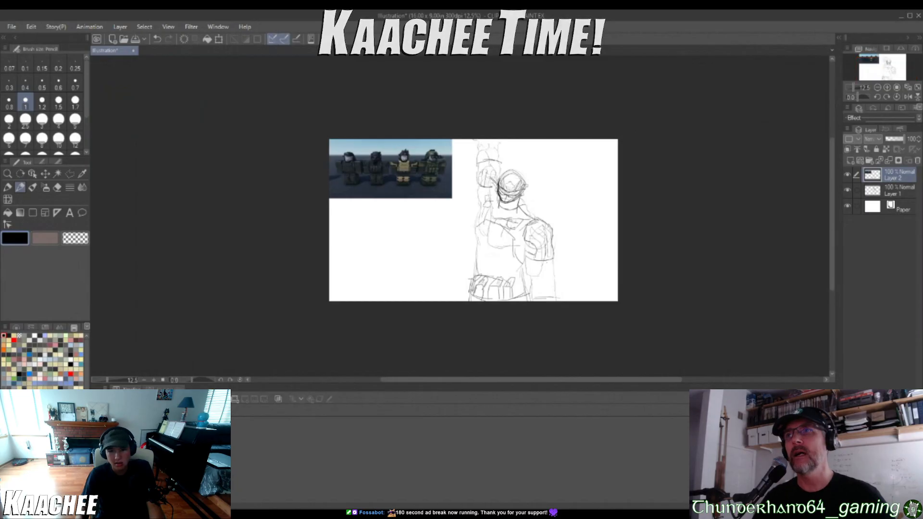
Toggle the visibility of Layer 2 off and on, and add a new layer between Layer 1 and the paper
scroll(569, 260, "up", 2)
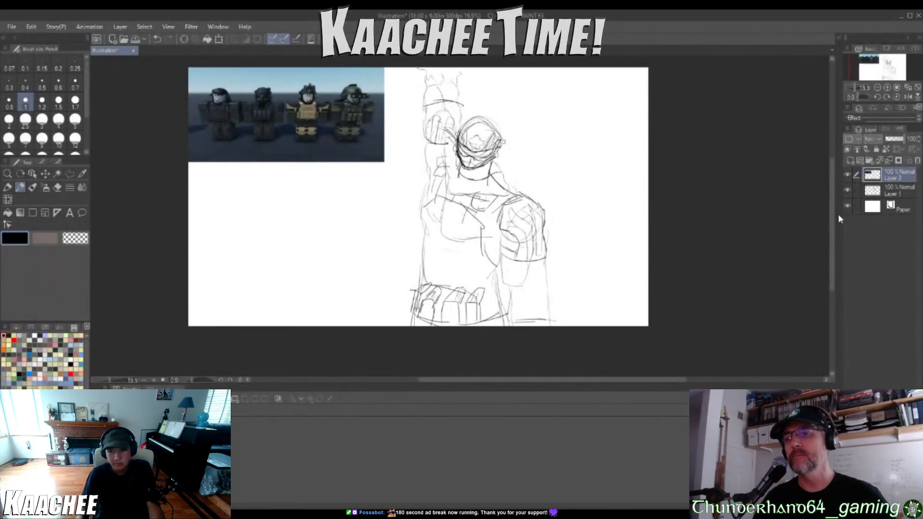
left_click(848, 175)
left_click(848, 175)
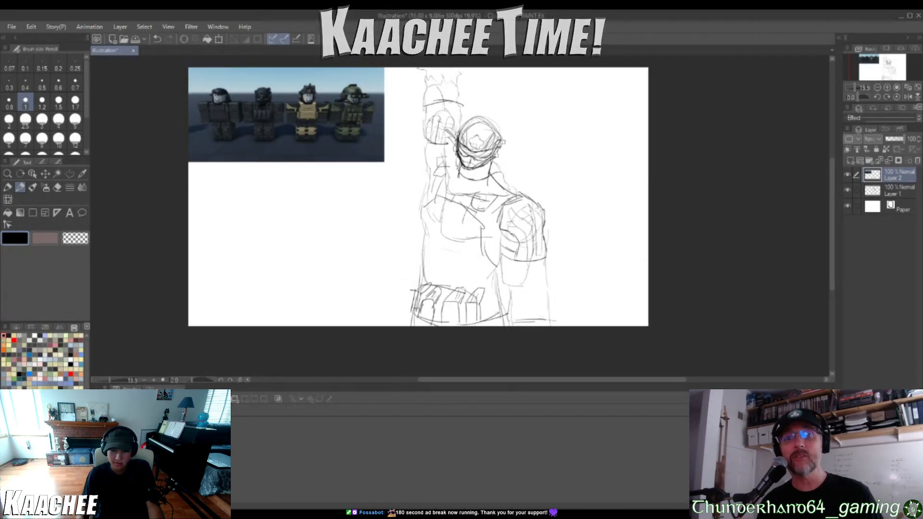
left_click(849, 163)
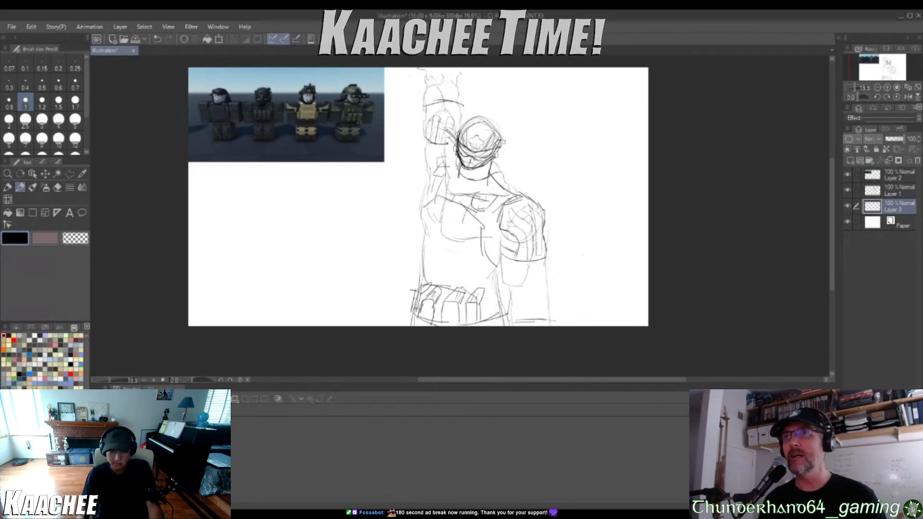
Sketch a second head in the empty space beside the soldier, with construction circles, an angular jaw and a slanted line across the face
scroll(601, 163, "up", 3)
scroll(577, 145, "up", 3)
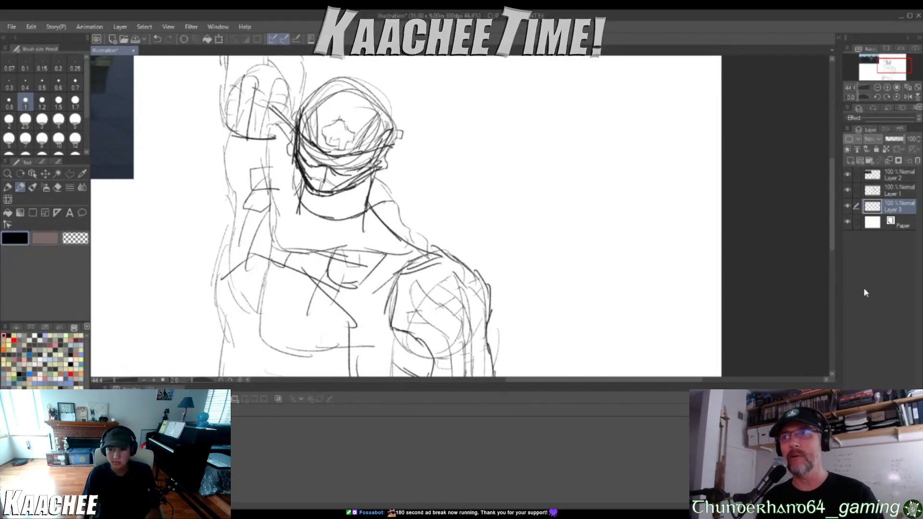
scroll(611, 197, "down", 3)
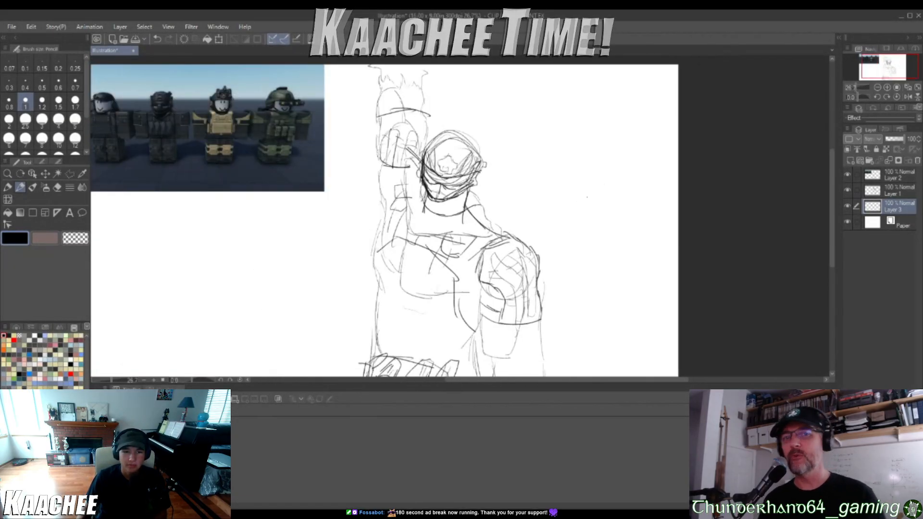
scroll(612, 182, "up", 1)
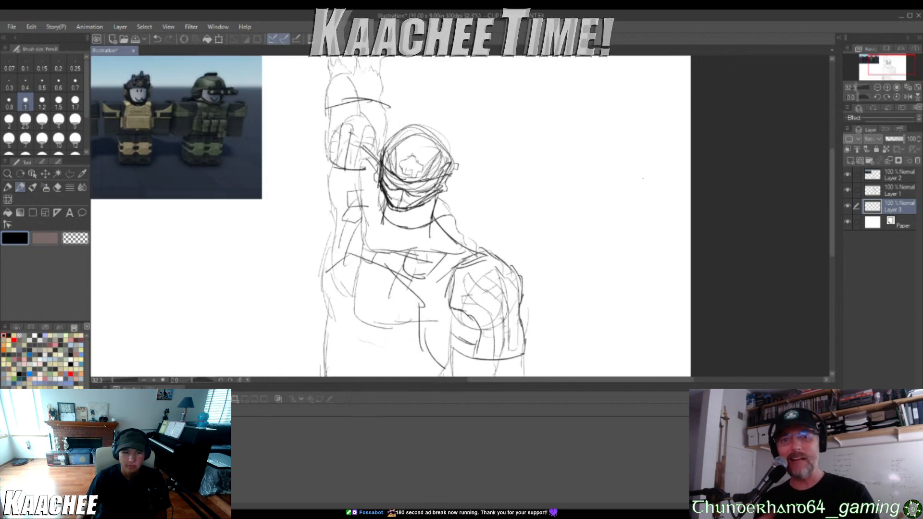
scroll(643, 179, "up", 3)
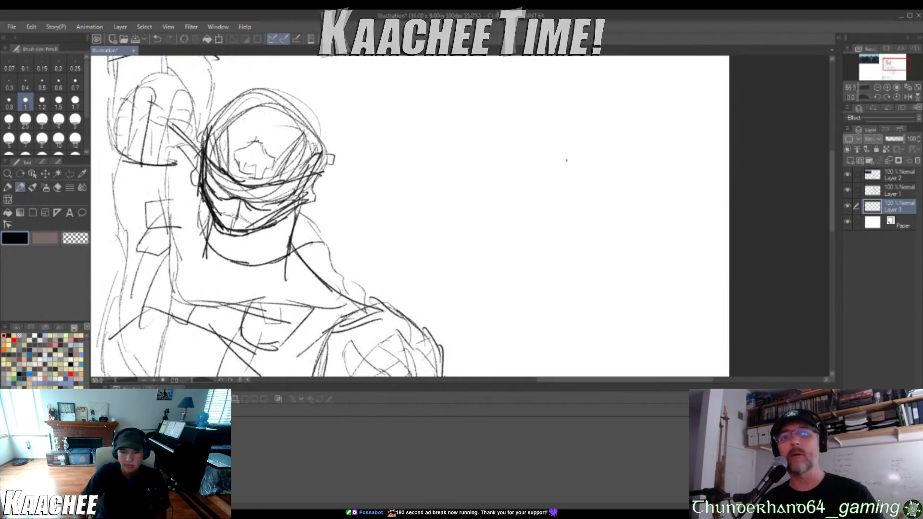
mouse_move(576, 157)
left_mouse_down()
mouse_move(549, 159)
mouse_move(530, 228)
mouse_move(610, 181)
mouse_move(539, 152)
mouse_move(614, 179)
mouse_move(598, 244)
left_mouse_up()
mouse_move(613, 193)
left_mouse_down()
mouse_move(591, 256)
mouse_move(565, 269)
mouse_move(576, 270)
mouse_move(548, 270)
mouse_move(506, 235)
left_mouse_up()
mouse_move(609, 188)
left_mouse_down()
mouse_move(594, 159)
mouse_move(541, 141)
mouse_move(510, 154)
mouse_move(503, 202)
left_mouse_up()
left_click_drag(501, 167, 499, 221)
mouse_move(500, 188)
left_mouse_down()
mouse_move(589, 211)
mouse_move(614, 230)
left_mouse_up()
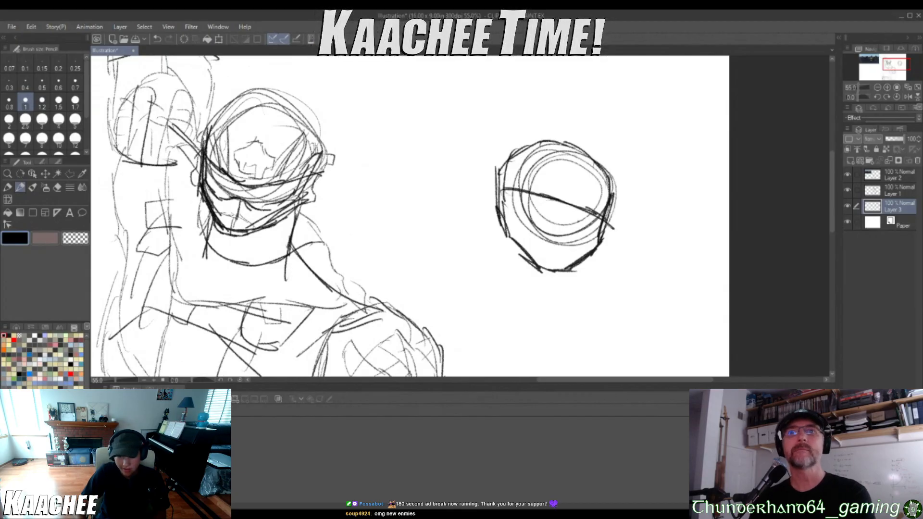
Sketch sloping neck and shoulder lines from the side of the second head and short marks beneath its chin
scroll(501, 206, "down", 5)
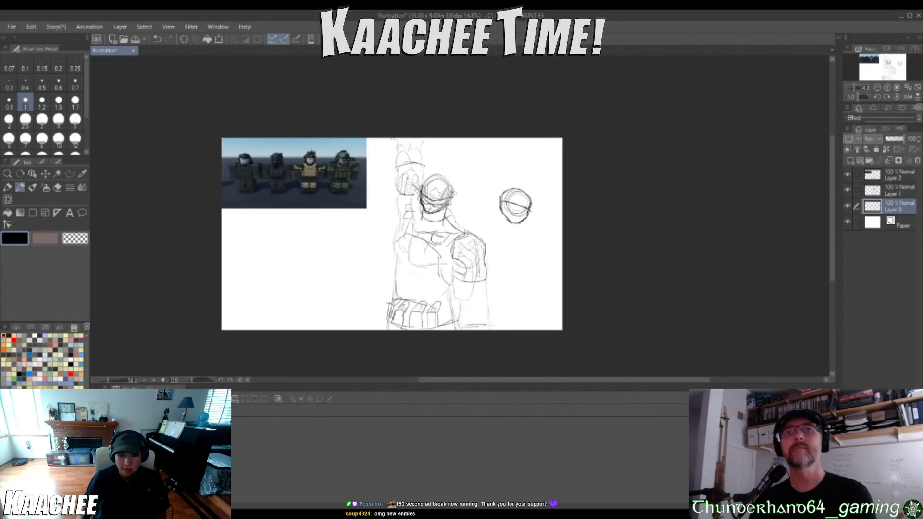
scroll(350, 159, "up", 6)
scroll(360, 233, "down", 4)
scroll(599, 254, "up", 7)
scroll(600, 255, "up", 3)
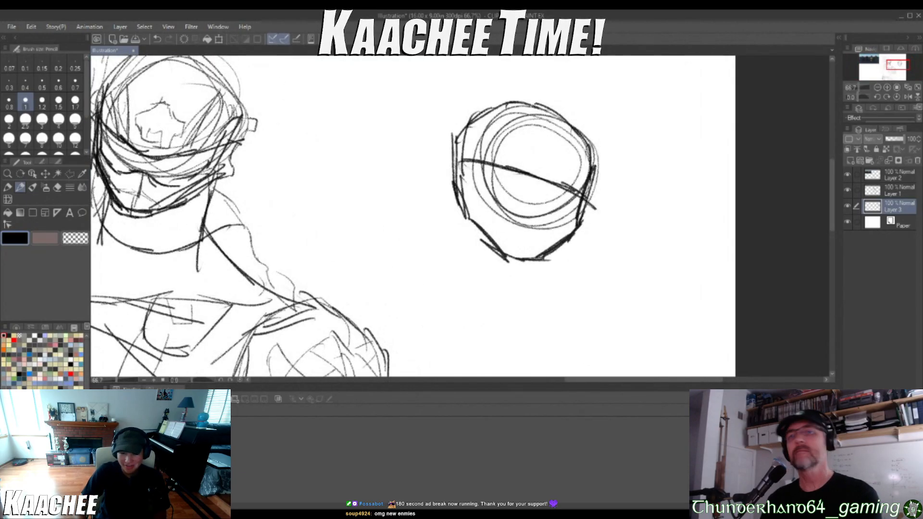
left_click_drag(455, 197, 421, 247)
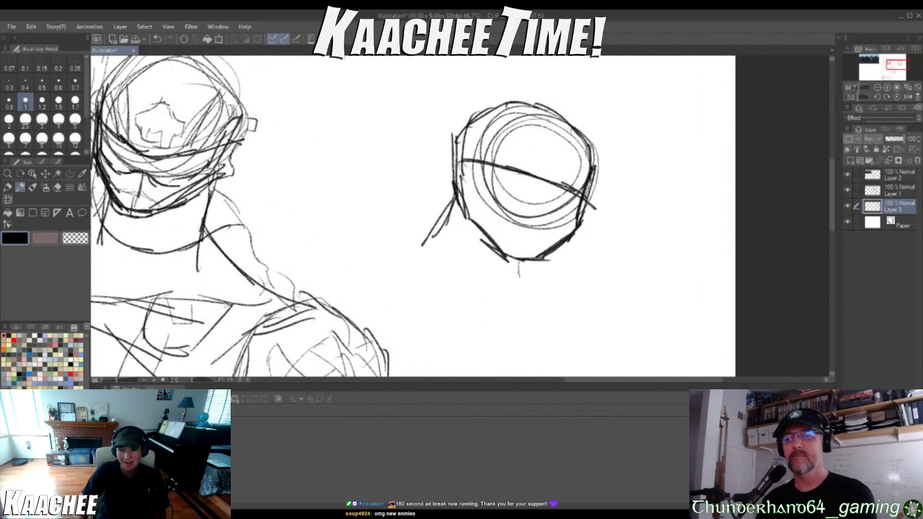
mouse_move(445, 212)
left_mouse_down()
mouse_move(436, 261)
mouse_move(389, 290)
left_mouse_up()
left_click_drag(428, 246, 358, 290)
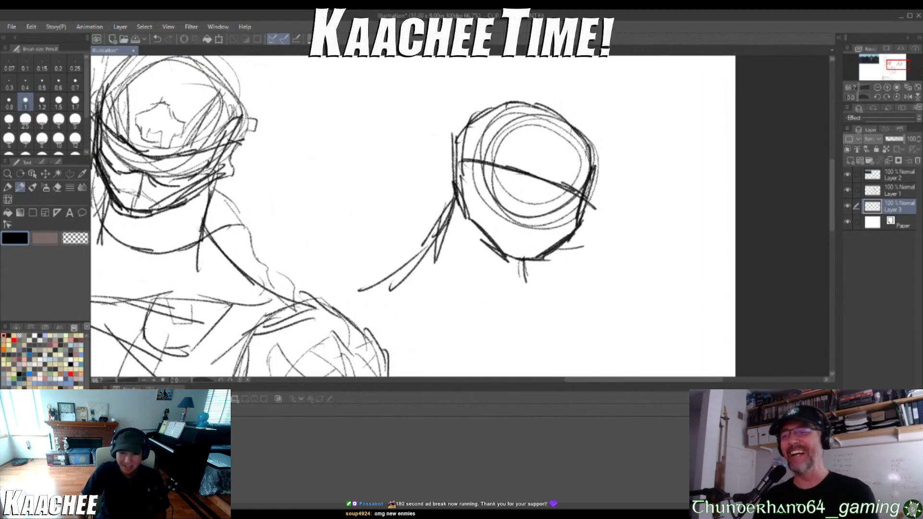
Sketch a short brow and eye mark beneath the slanted face line of the second head, plus a small angular eye shape at the face's edge
scroll(608, 208, "down", 3)
scroll(601, 220, "up", 4)
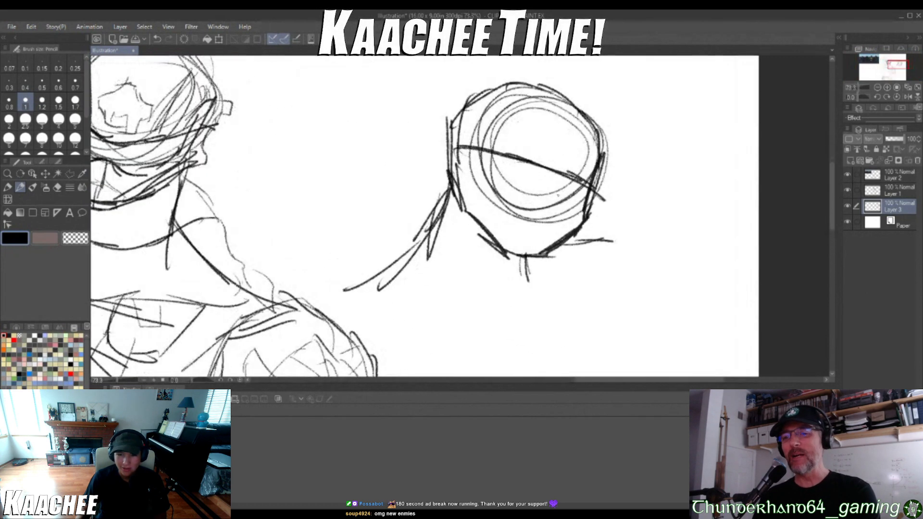
scroll(558, 195, "up", 3)
left_click_drag(532, 174, 523, 200)
left_click_drag(519, 196, 561, 210)
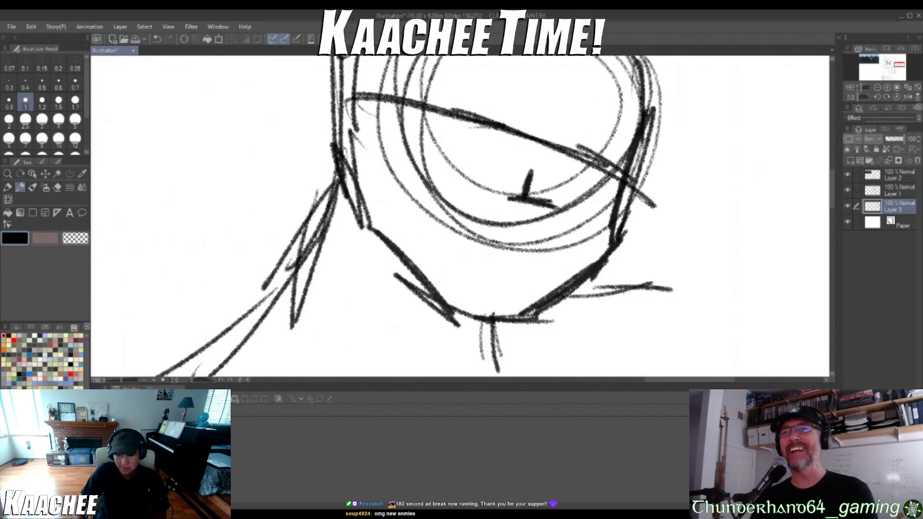
left_click_drag(525, 146, 549, 177)
mouse_move(507, 144)
left_mouse_down()
mouse_move(541, 164)
mouse_move(525, 157)
left_mouse_up()
mouse_move(520, 154)
left_mouse_down()
mouse_move(589, 211)
mouse_move(610, 221)
left_mouse_up()
left_click_drag(594, 190, 619, 185)
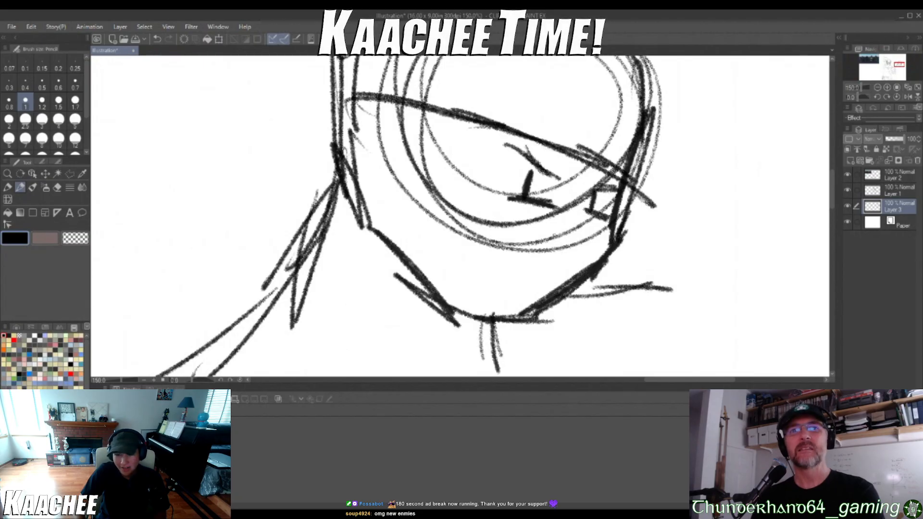
key("ctrl+minus")
key("ctrl+minus")
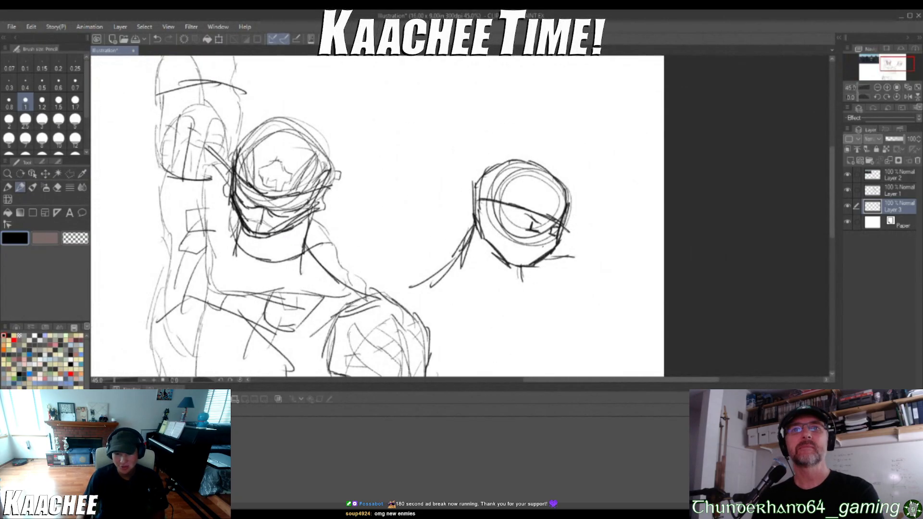
key("ctrl+minus")
key("ctrl+plus")
mouse_move(407, 105)
left_mouse_down()
mouse_move(411, 127)
mouse_move(449, 126)
left_mouse_up()
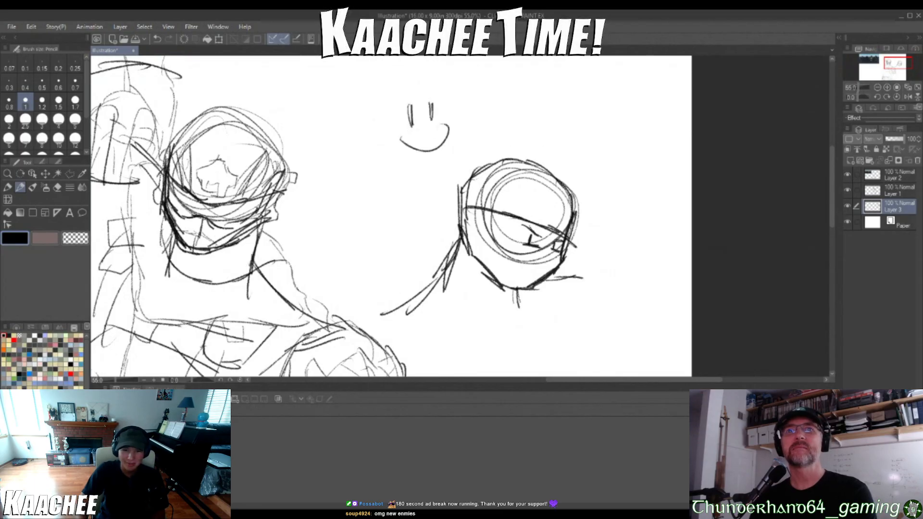
key("ctrl+z")
key("ctrl+z")
key("ctrl+z")
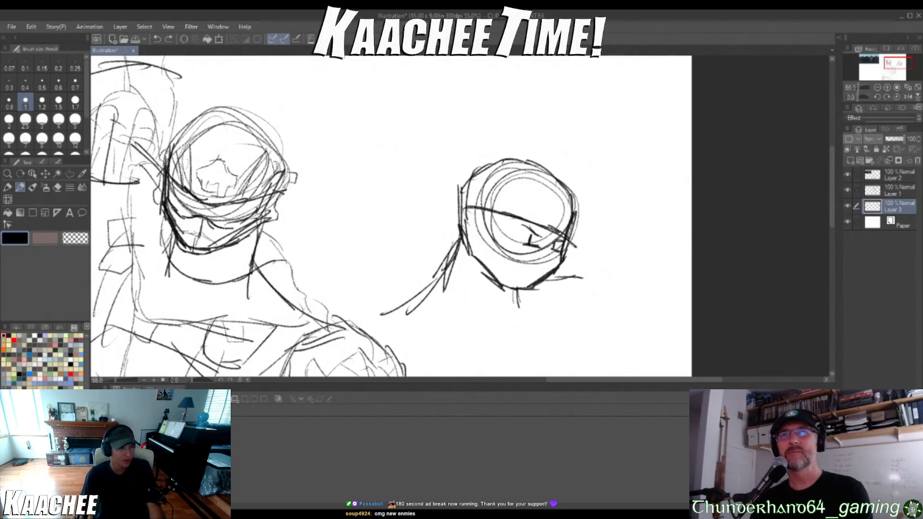
Sketch a curved inner face outline and night-vision goggle tubes with round ends and small mount marks over the front of the second helmet
scroll(536, 284, "up", 5)
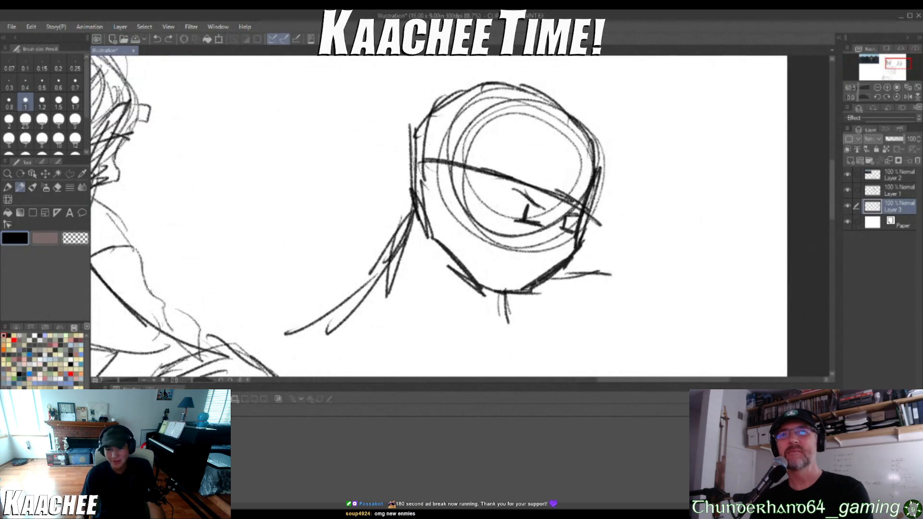
mouse_move(449, 164)
left_mouse_down()
mouse_move(449, 222)
mouse_move(471, 258)
mouse_move(533, 289)
left_mouse_up()
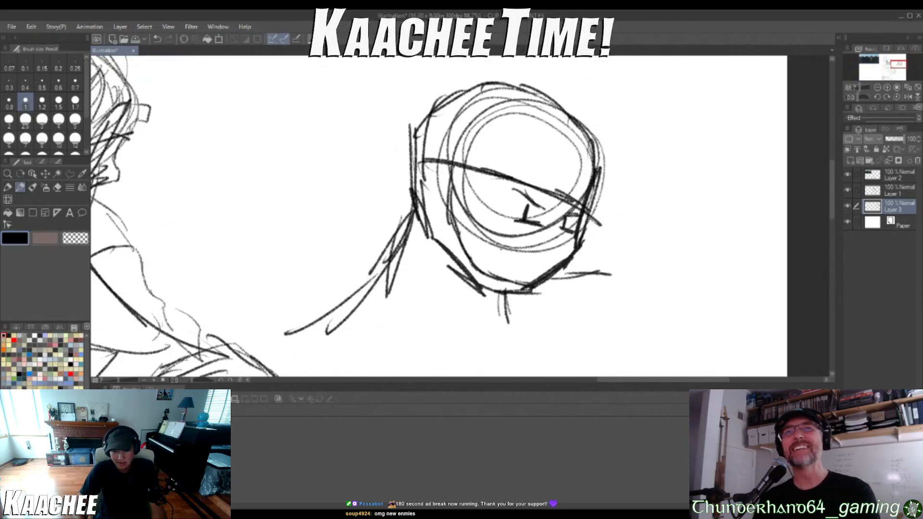
mouse_move(526, 82)
left_mouse_down()
mouse_move(510, 172)
mouse_move(529, 177)
mouse_move(510, 155)
mouse_move(532, 173)
mouse_move(550, 91)
left_mouse_up()
mouse_move(596, 117)
left_mouse_down()
mouse_move(603, 219)
mouse_move(618, 214)
mouse_move(623, 130)
left_mouse_up()
mouse_move(626, 176)
left_mouse_down()
mouse_move(612, 110)
mouse_move(568, 154)
left_mouse_up()
mouse_move(573, 110)
left_mouse_down()
mouse_move(566, 165)
mouse_move(590, 160)
mouse_move(593, 105)
mouse_move(571, 105)
mouse_move(571, 137)
left_mouse_up()
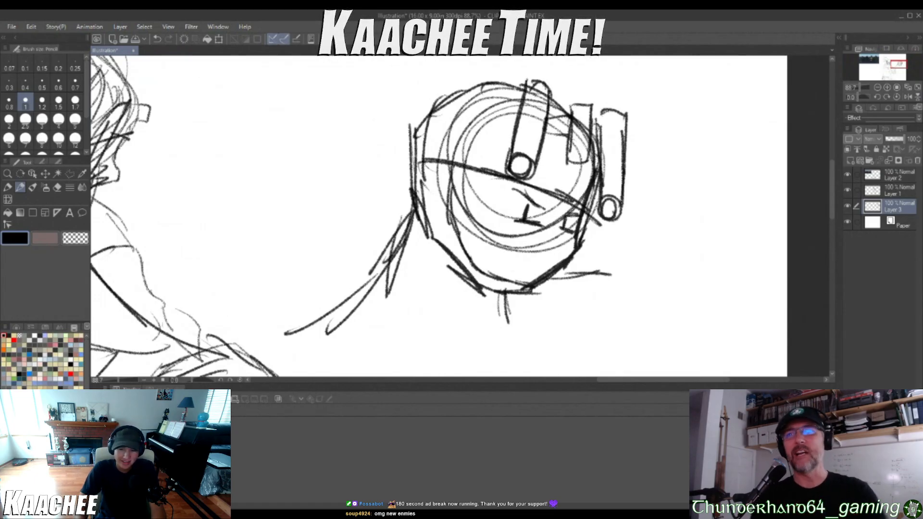
left_click_drag(553, 148, 569, 155)
mouse_move(555, 135)
left_mouse_down()
mouse_move(545, 149)
mouse_move(558, 195)
left_mouse_up()
mouse_move(549, 169)
left_mouse_down()
mouse_move(557, 178)
mouse_move(554, 160)
left_mouse_up()
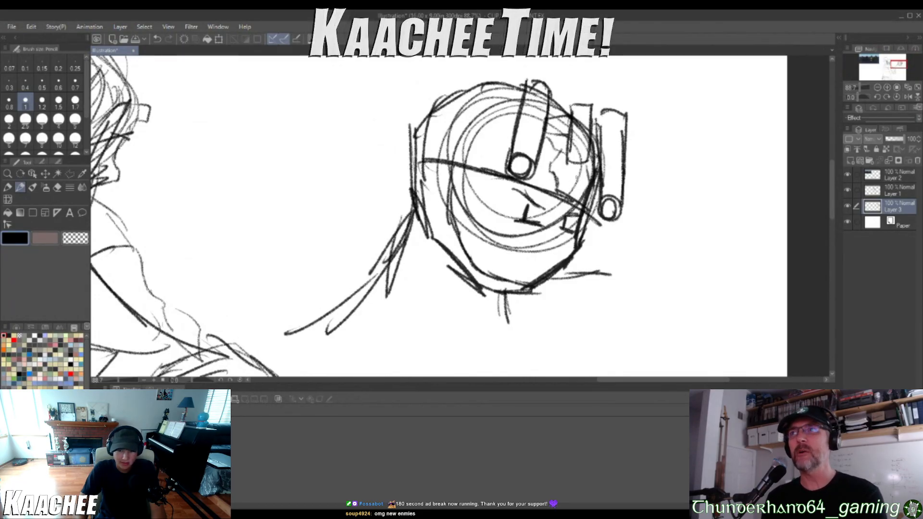
Sketch a banded strap around the side of the second helmet and short contour lines beside the jaw
mouse_move(419, 141)
left_mouse_down()
mouse_move(461, 138)
mouse_move(484, 165)
mouse_move(475, 168)
left_mouse_up()
scroll(435, 168, "down", 3)
scroll(366, 169, "down", 3)
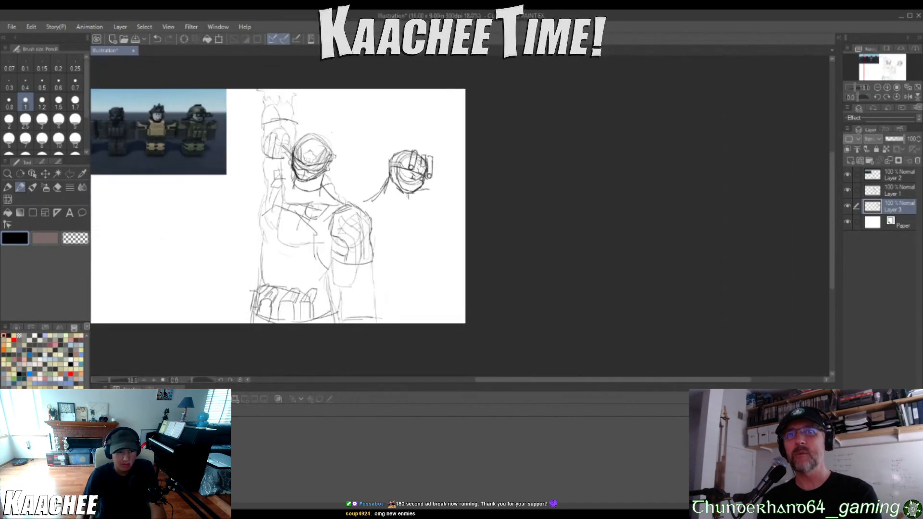
scroll(393, 166, "up", 5)
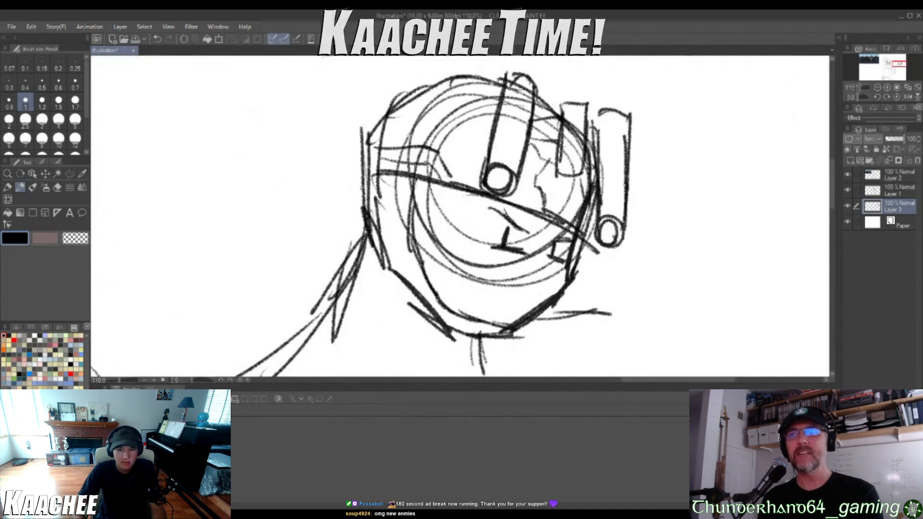
mouse_move(400, 174)
left_mouse_down()
mouse_move(364, 181)
mouse_move(355, 259)
mouse_move(430, 255)
mouse_move(422, 190)
mouse_move(383, 174)
mouse_move(404, 146)
mouse_move(417, 184)
left_mouse_up()
left_click_drag(395, 143, 407, 159)
mouse_move(591, 237)
left_mouse_down()
mouse_move(582, 287)
mouse_move(558, 308)
left_mouse_up()
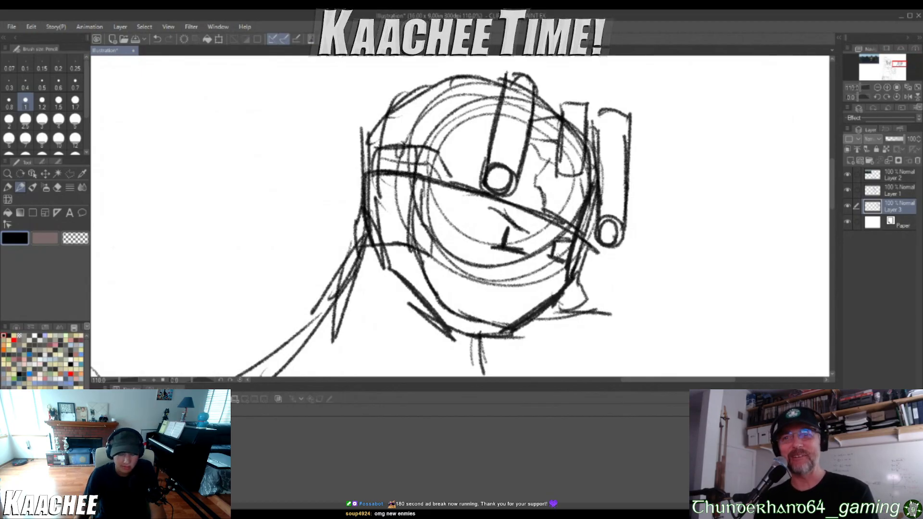
Sketch a collar line beneath the second head and a large rounded shape below the shoulder slope
scroll(505, 195, "down", 13)
scroll(535, 195, "up", 5)
scroll(534, 269, "up", 3)
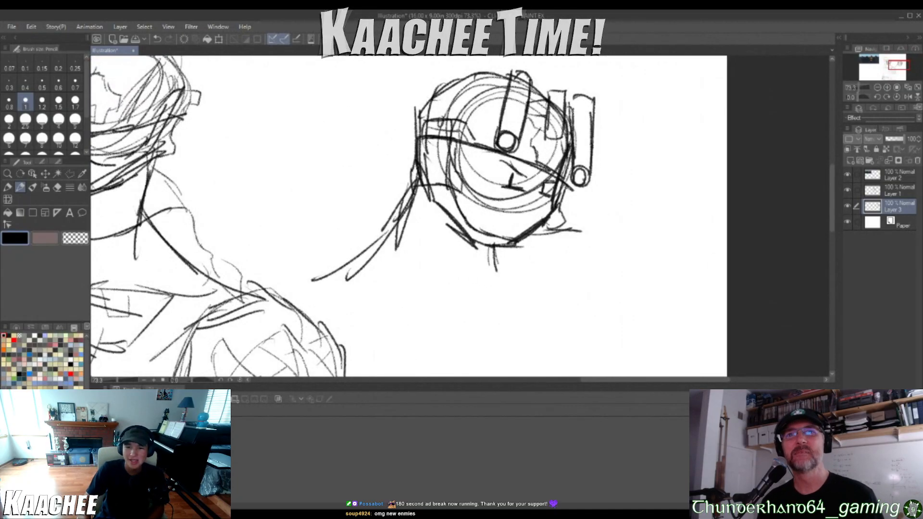
scroll(515, 198, "down", 6)
scroll(537, 210, "up", 5)
scroll(537, 211, "down", 1)
scroll(482, 242, "down", 4)
scroll(482, 242, "up", 2)
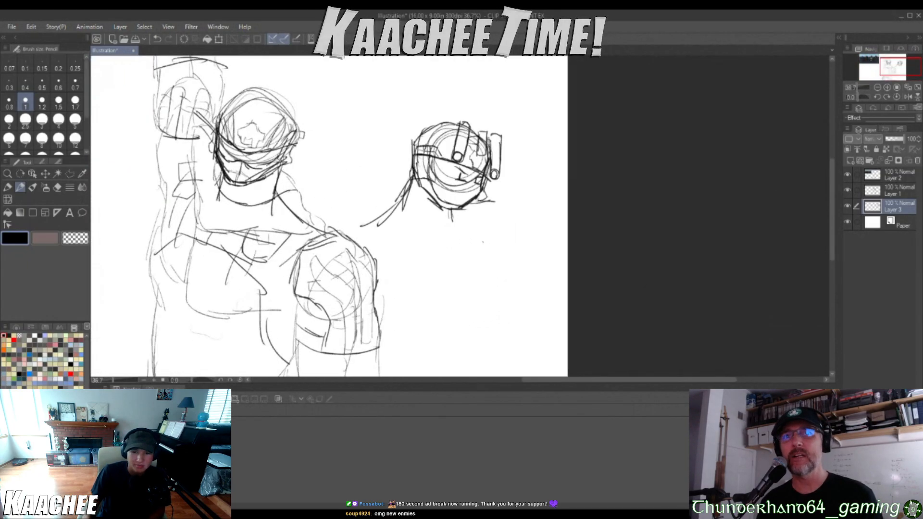
left_click_drag(445, 235, 476, 237)
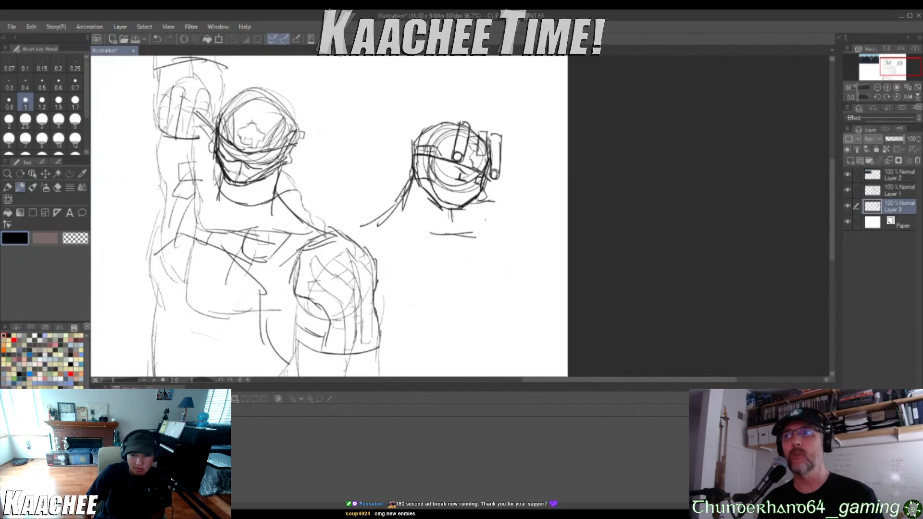
mouse_move(373, 224)
left_mouse_down()
mouse_move(427, 225)
mouse_move(445, 255)
left_mouse_up()
mouse_move(383, 222)
left_mouse_down()
mouse_move(368, 272)
mouse_move(396, 296)
mouse_move(443, 301)
mouse_move(461, 266)
mouse_move(450, 254)
left_mouse_up()
Define the second soldier's shoulder as a circle and sketch an elongated arm shape and a side line beneath it
scroll(465, 228, "down", 10)
scroll(465, 228, "up", 1)
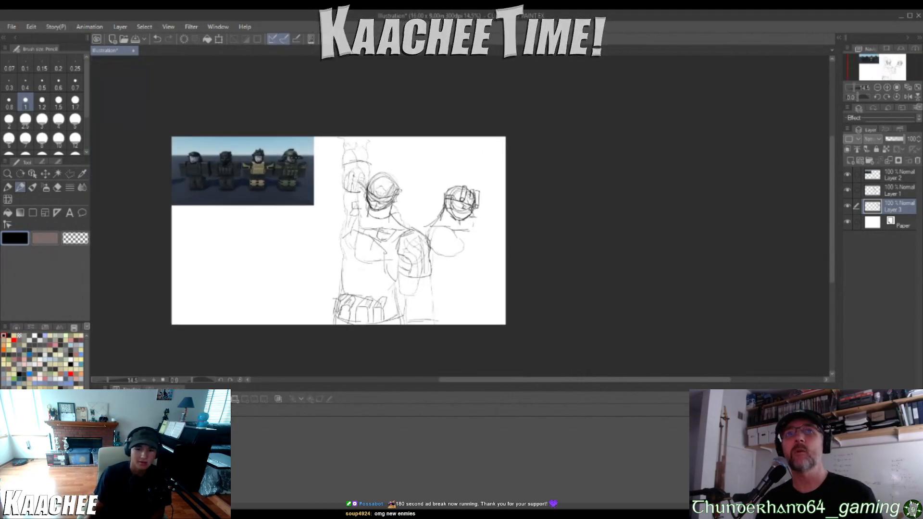
scroll(385, 268, "up", 3)
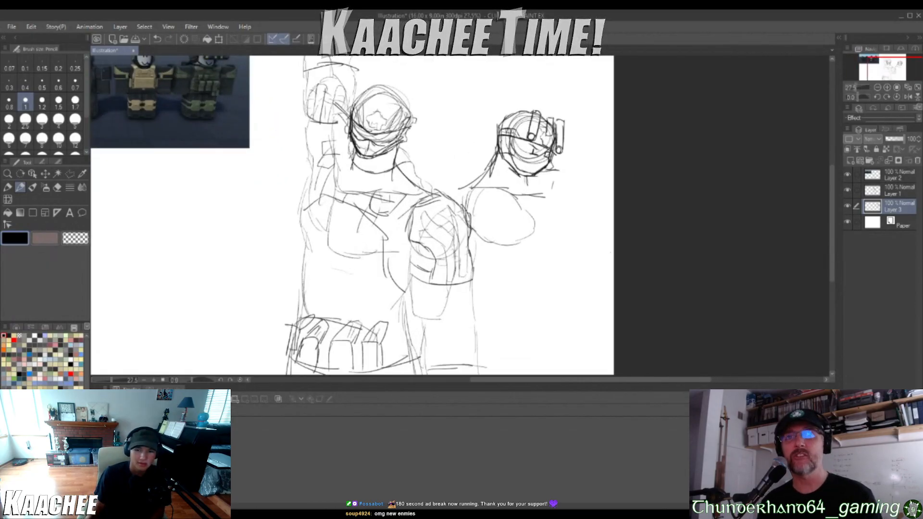
scroll(386, 269, "up", 1)
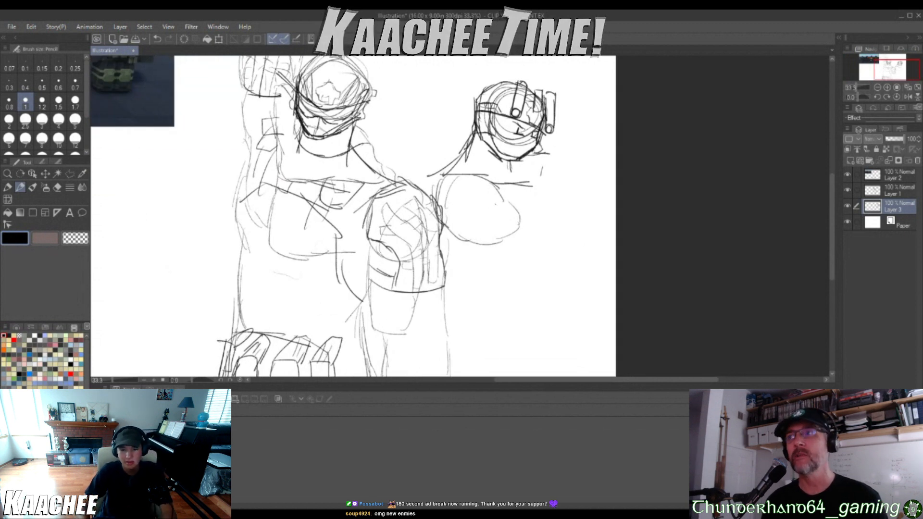
mouse_move(504, 198)
left_mouse_down()
mouse_move(499, 244)
mouse_move(491, 243)
mouse_move(531, 258)
mouse_move(541, 288)
mouse_move(495, 283)
mouse_move(485, 238)
mouse_move(459, 269)
mouse_move(471, 291)
left_mouse_up()
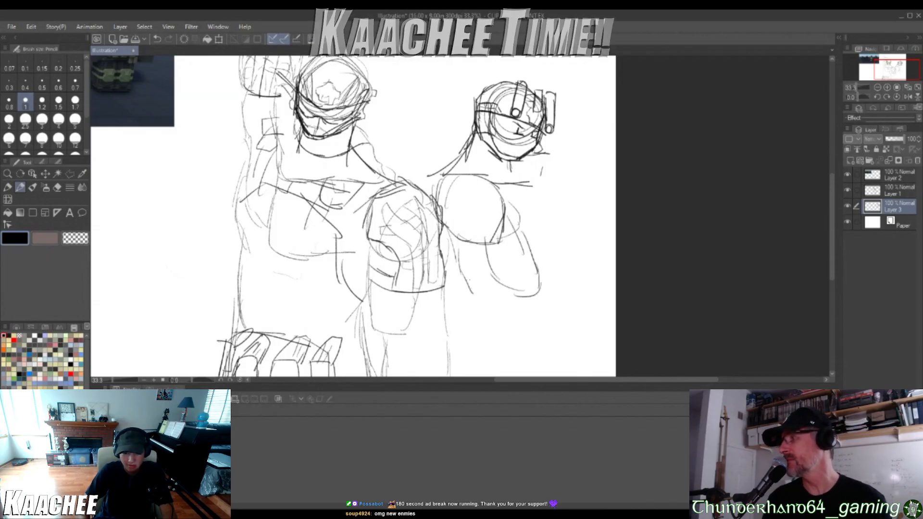
scroll(422, 259, "down", 3)
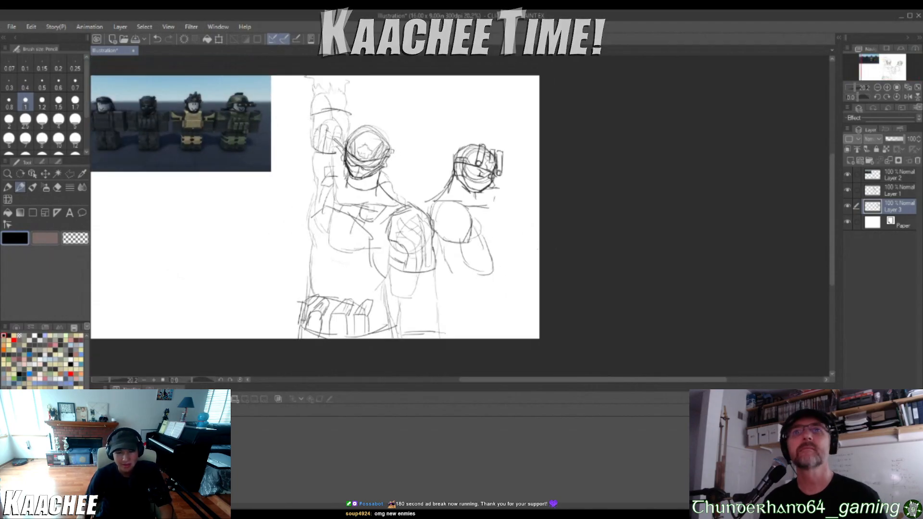
scroll(541, 251, "up", 3)
scroll(503, 229, "down", 3)
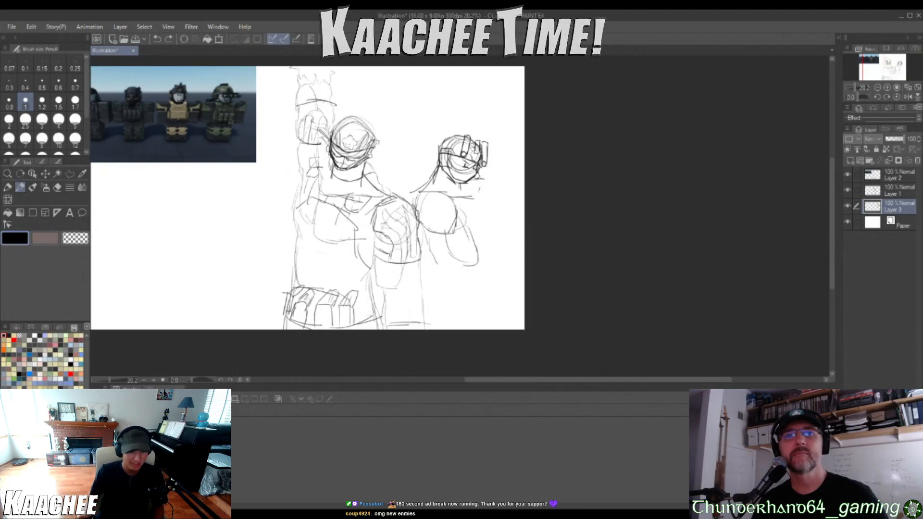
scroll(500, 281, "up", 3)
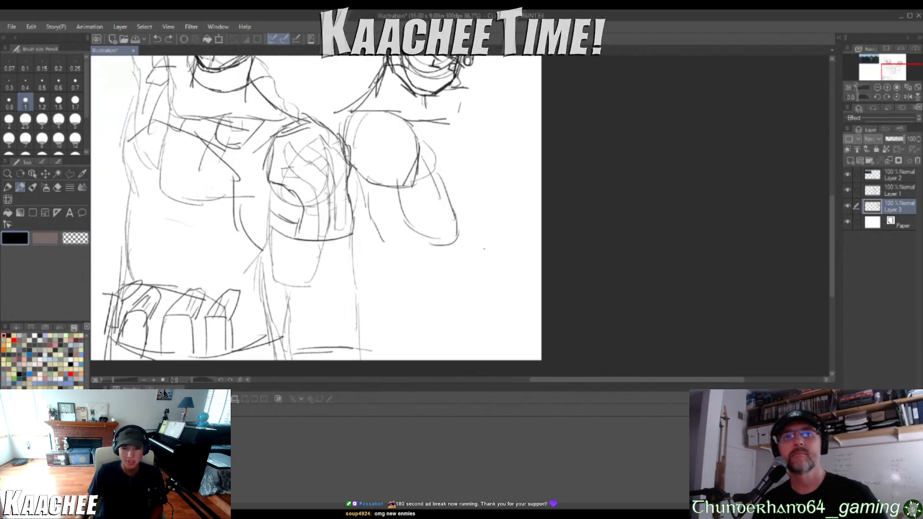
scroll(486, 249, "down", 1)
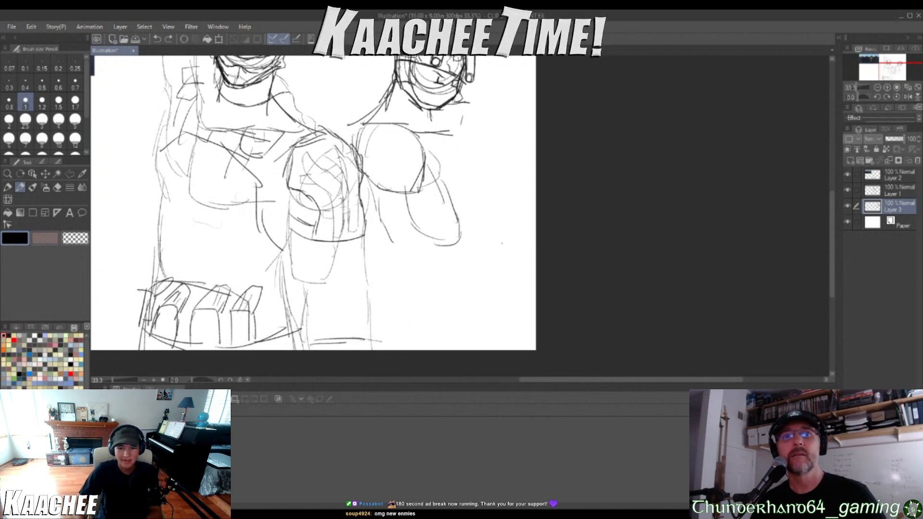
mouse_move(465, 215)
left_mouse_down()
mouse_move(470, 235)
mouse_move(424, 234)
left_mouse_up()
left_click_drag(458, 201, 425, 218)
key("ctrl+z")
key("ctrl+z")
key("ctrl+z")
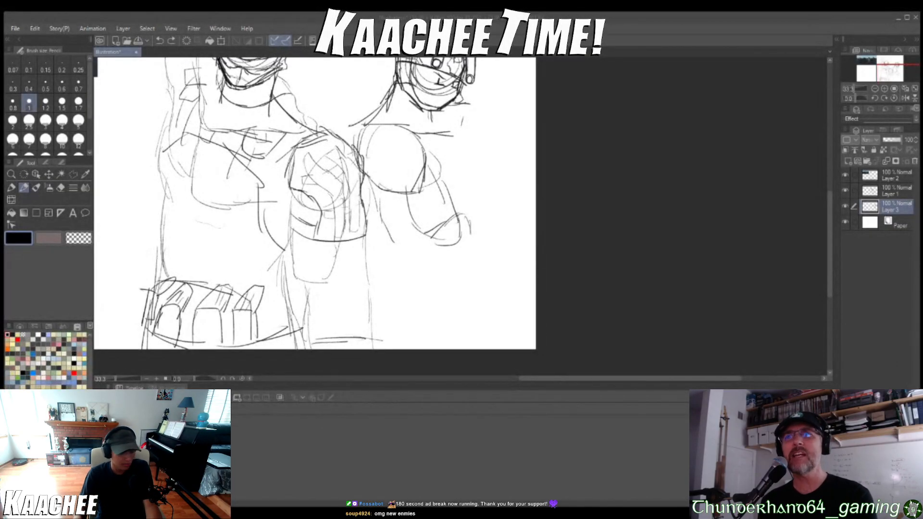
scroll(462, 276, "up", 4)
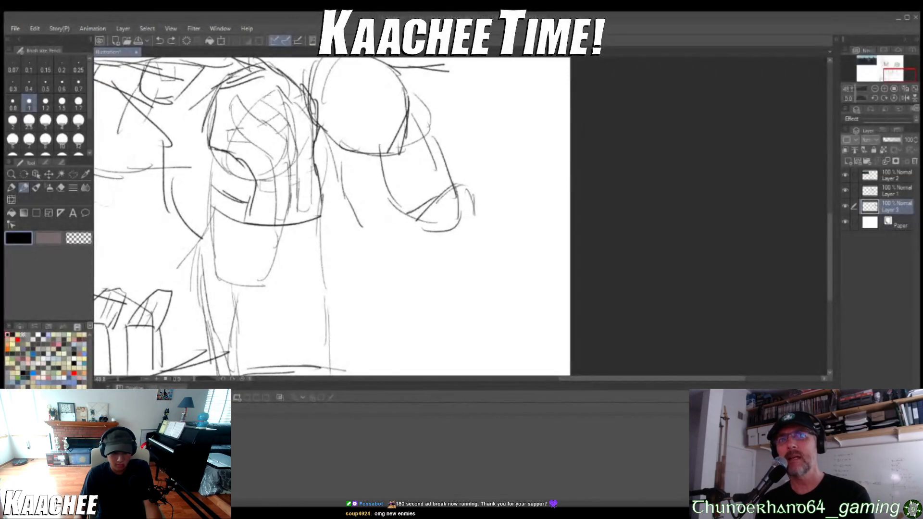
key("ctrl+z")
key("ctrl+z")
key("ctrl+z")
key("ctrl+z")
key("ctrl+z")
Sketch a small open boxy shape beyond the end of the second soldier's arm and join it to the arm with a short line
mouse_move(473, 210)
left_mouse_down()
mouse_move(472, 251)
mouse_move(487, 213)
mouse_move(497, 248)
left_mouse_up()
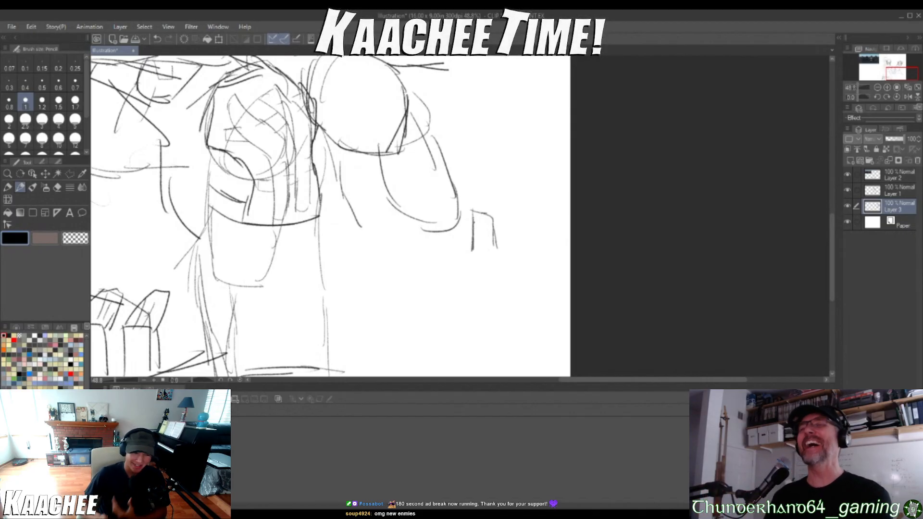
left_click_drag(456, 194, 467, 205)
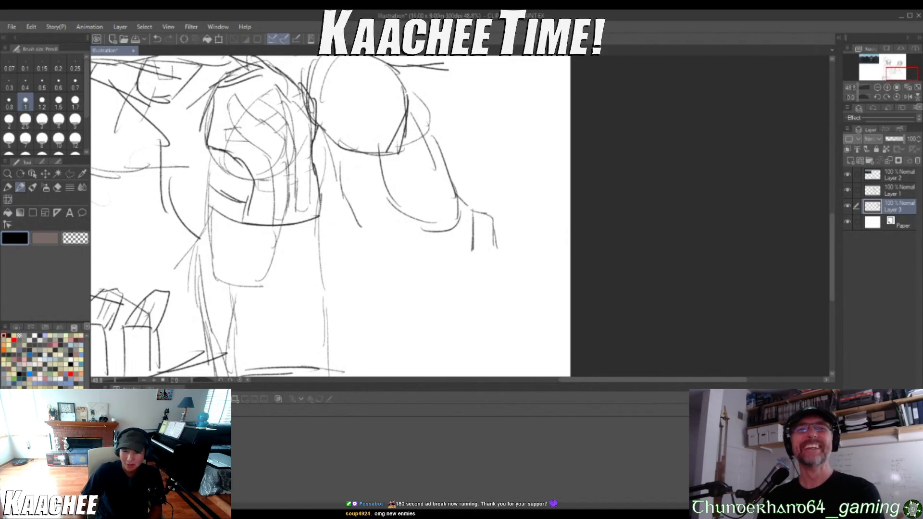
Add a new raster layer and move it to the top of the layer stack
scroll(429, 263, "down", 12)
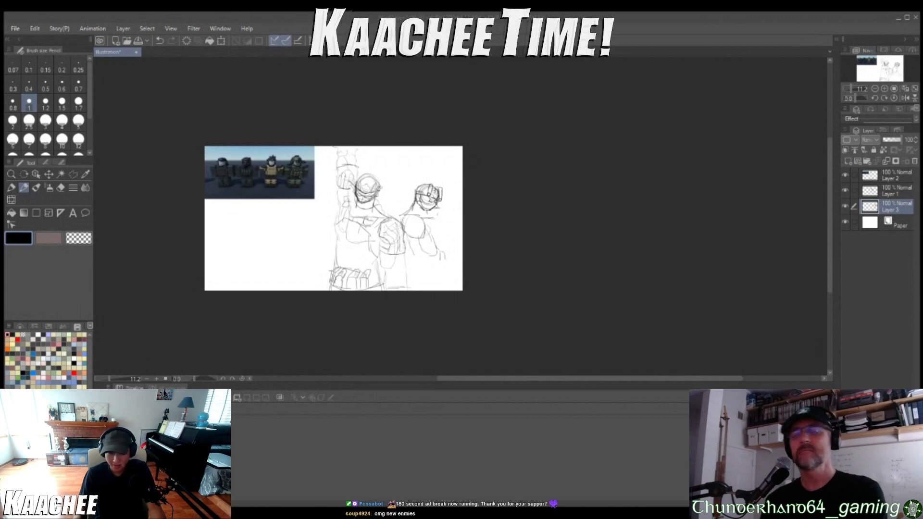
key("ctrl+shift+n")
left_click_drag(877, 212, 884, 177)
key("ctrl+v")
scroll(202, 147, "up", 5)
scroll(212, 162, "up", 4)
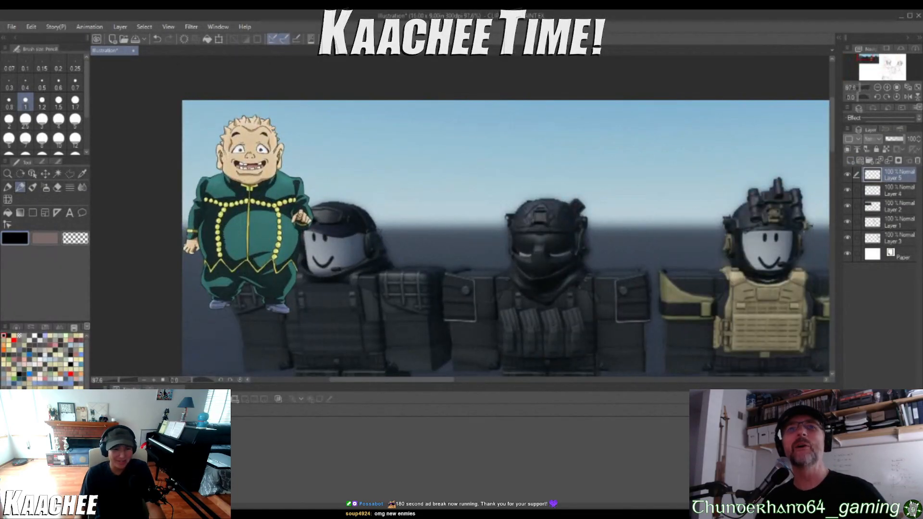
key("ctrl+z")
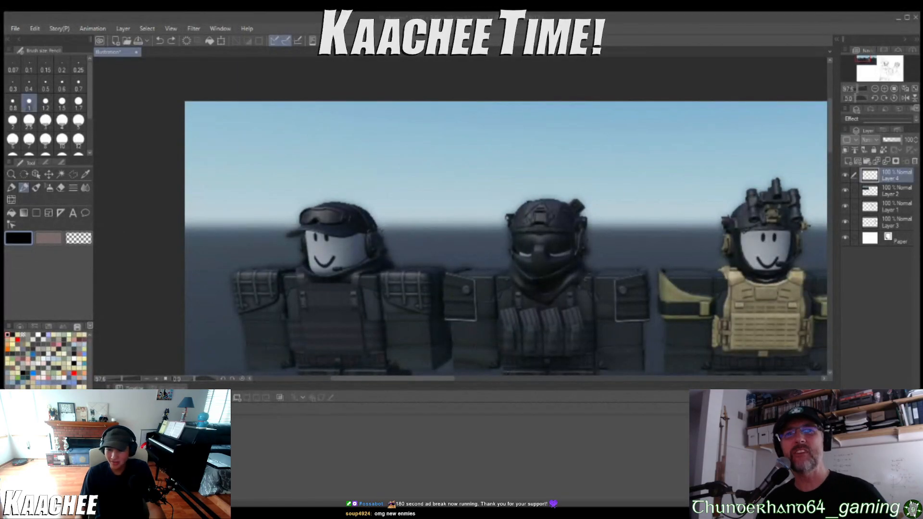
Paste the illustration of a character surrounded by striped orbs over the corner of the reference image
key("ctrl+v")
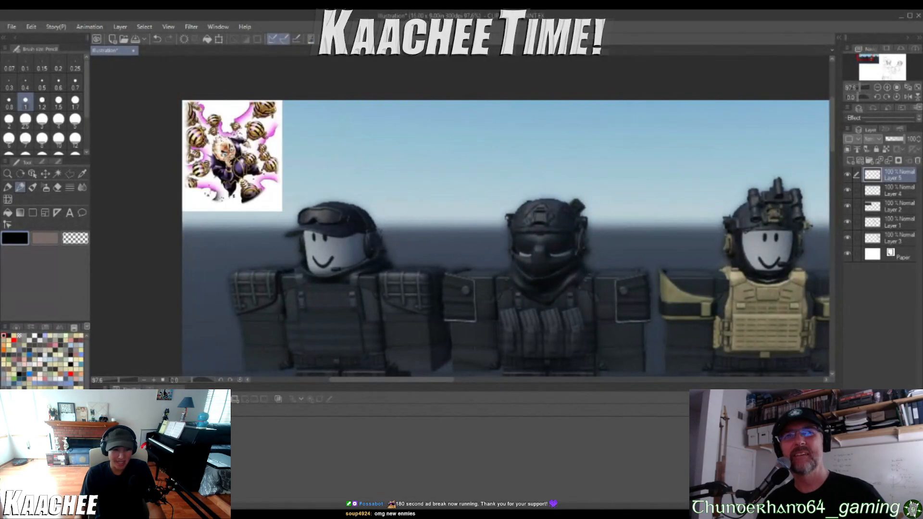
scroll(228, 162, "up", 2)
scroll(223, 148, "up", 1)
scroll(235, 241, "down", 1)
mouse_move(182, 123)
left_mouse_down()
mouse_move(202, 132)
mouse_move(165, 155)
left_mouse_up()
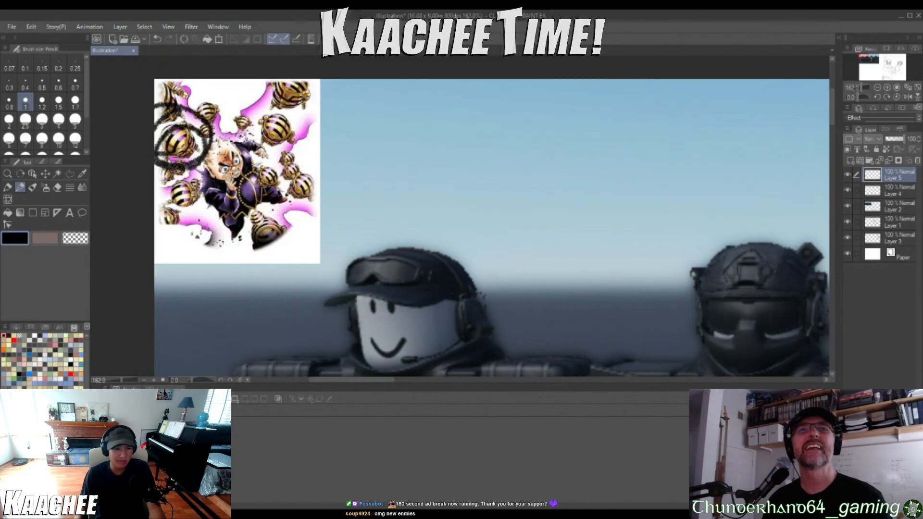
key("ctrl+z")
scroll(359, 239, "down", 3)
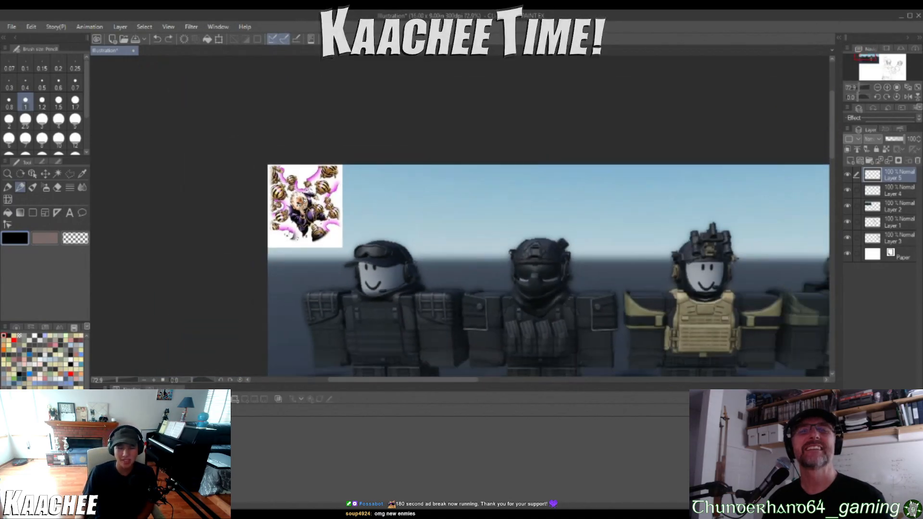
Delete the layer holding the pasted illustration of the character surrounded by striped orbs
right_click(893, 183)
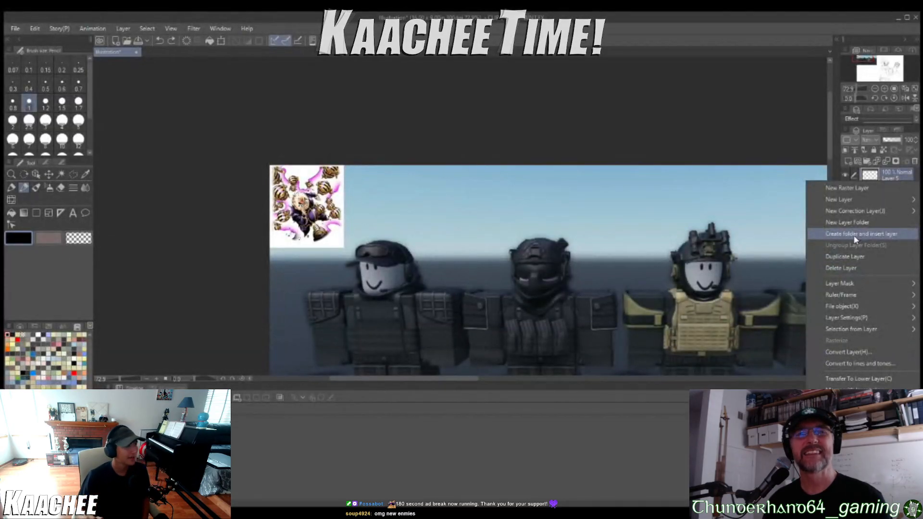
left_click(550, 360)
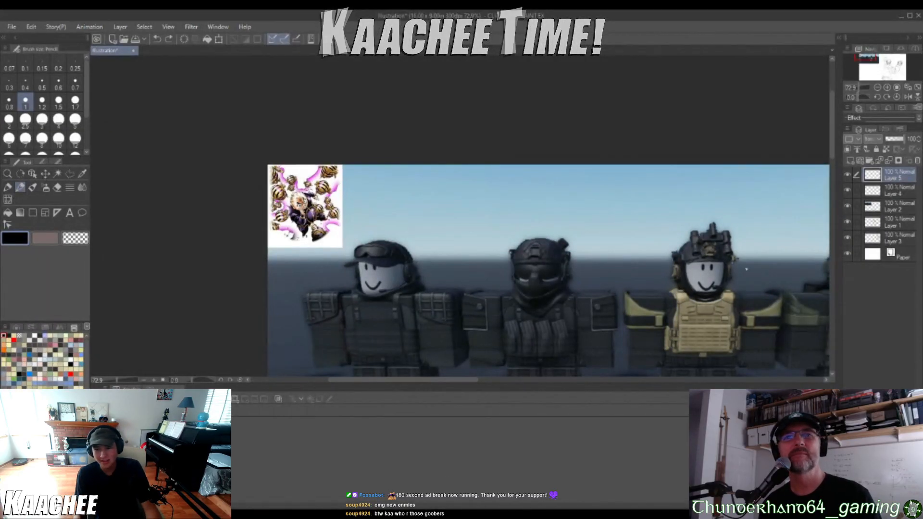
right_click(889, 170)
left_click(857, 262)
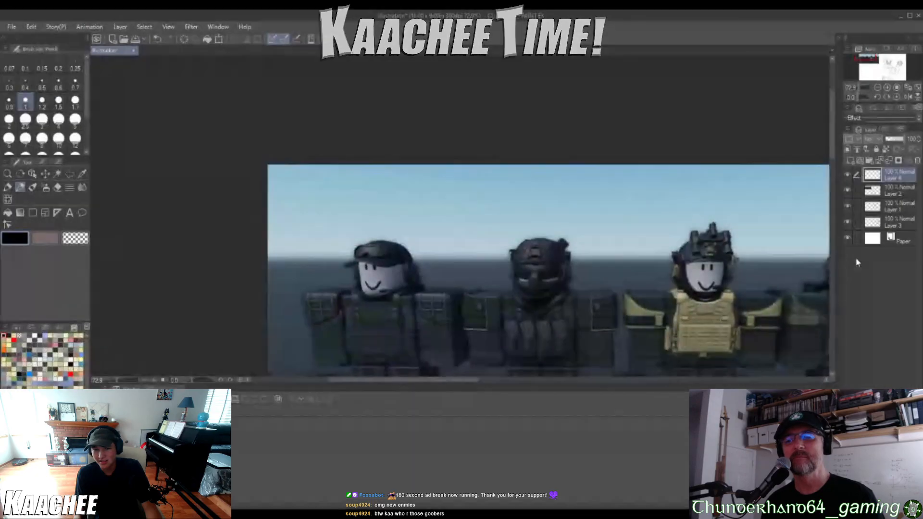
Try to sketch a wrist connecting the end of the second soldier's arm to the small boxy shape
scroll(670, 292, "down", 20)
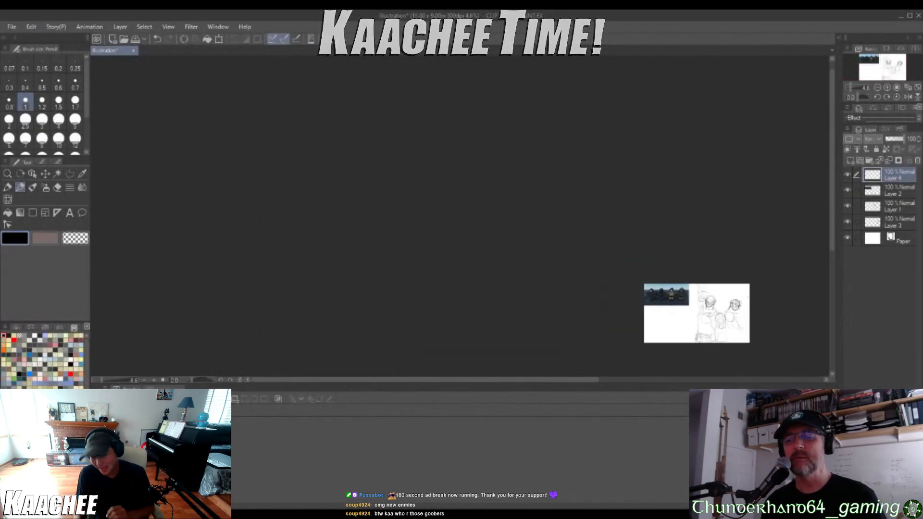
scroll(697, 312, "up", 5)
scroll(698, 312, "down", 5)
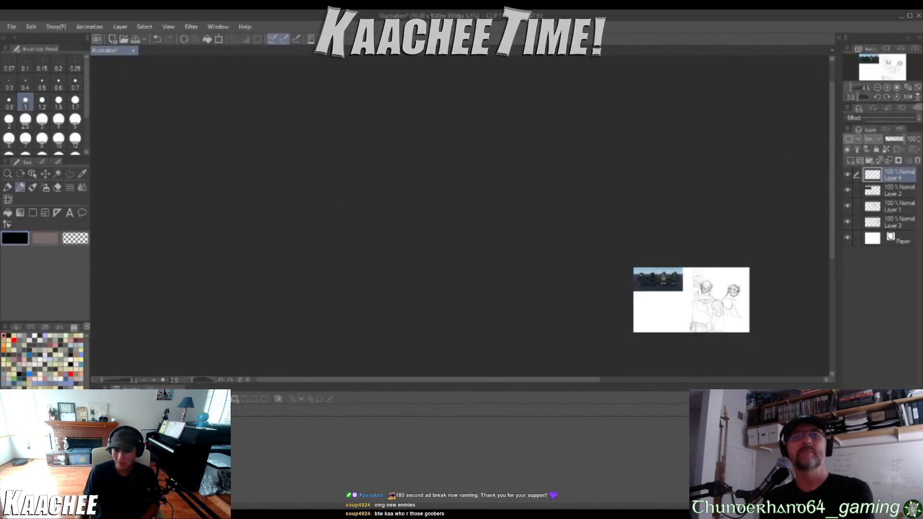
scroll(779, 291, "up", 20)
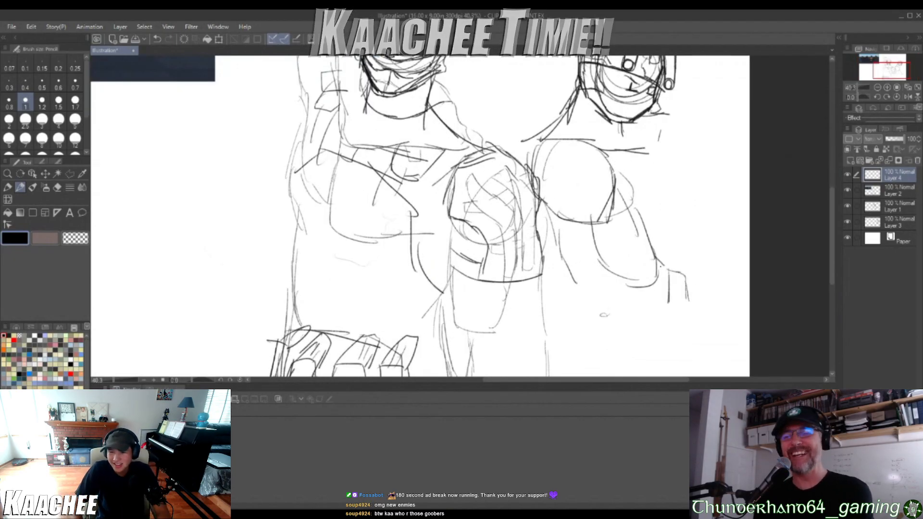
mouse_move(667, 268)
left_mouse_down()
mouse_move(661, 261)
mouse_move(642, 274)
mouse_move(640, 286)
mouse_move(676, 276)
left_mouse_up()
key("ctrl+z")
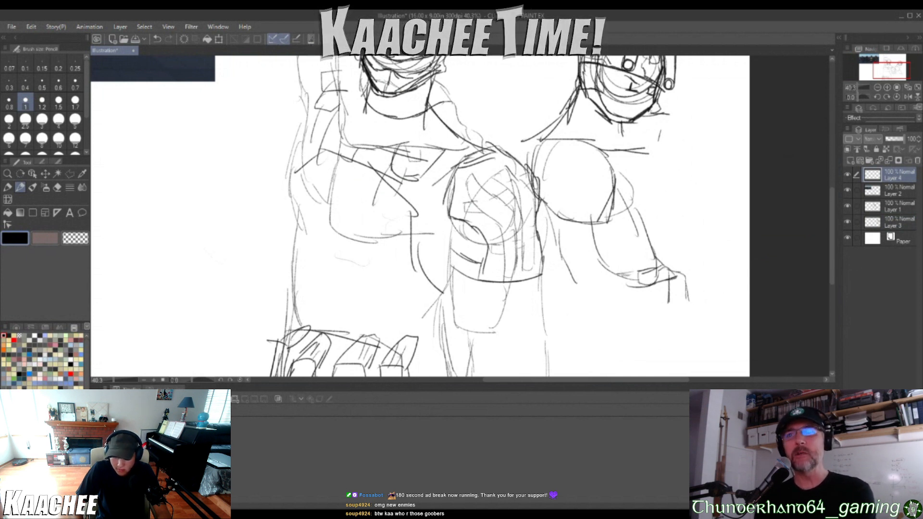
left_click_drag(617, 281, 634, 283)
mouse_move(623, 276)
left_mouse_down()
mouse_move(647, 271)
mouse_move(643, 288)
mouse_move(630, 287)
left_mouse_up()
mouse_move(641, 273)
left_mouse_down()
mouse_move(685, 272)
mouse_move(673, 276)
left_mouse_up()
Undo the wrist strokes, the extra raster layer and the boxy shape beyond the second soldier's arm
key("ctrl+z")
key("ctrl+z")
key("ctrl+z")
key("ctrl+z")
key("ctrl+z")
key("ctrl+z")
key("ctrl+z")
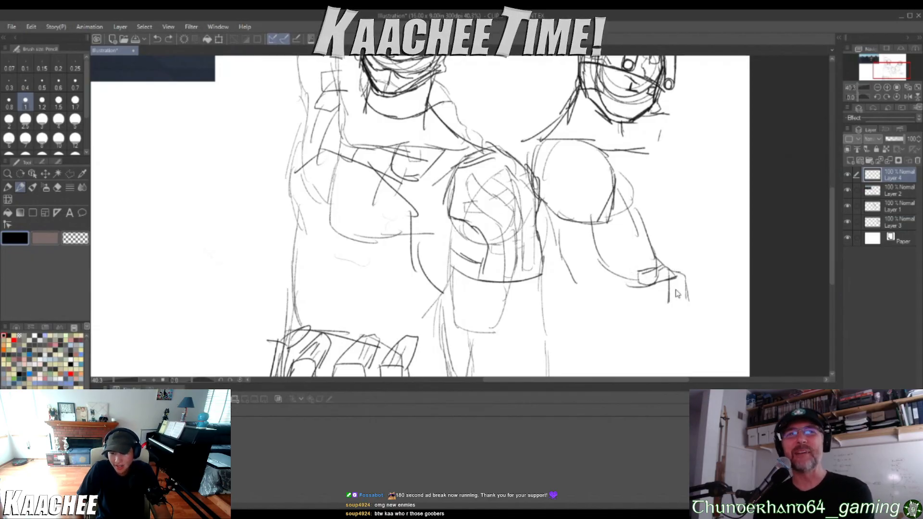
key("ctrl+z")
key("ctrl+z")
key("ctrl+z")
key("ctrl+z")
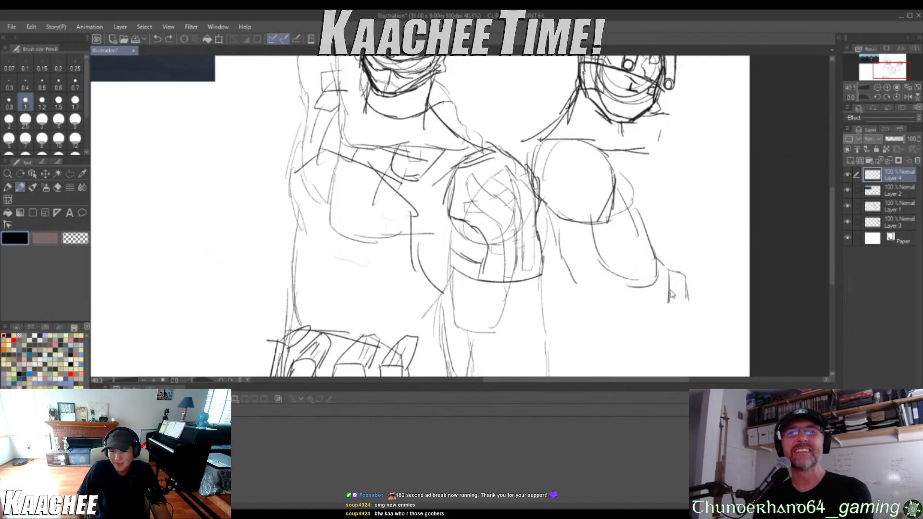
key("ctrl+z")
key("ctrl+z")
key("ctrl+z")
key("ctrl+z")
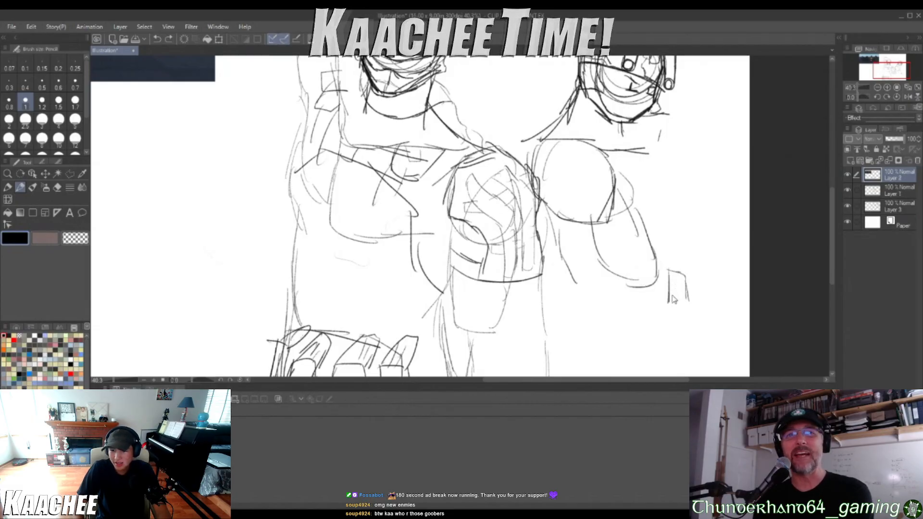
key("ctrl+z")
key("ctrl+z")
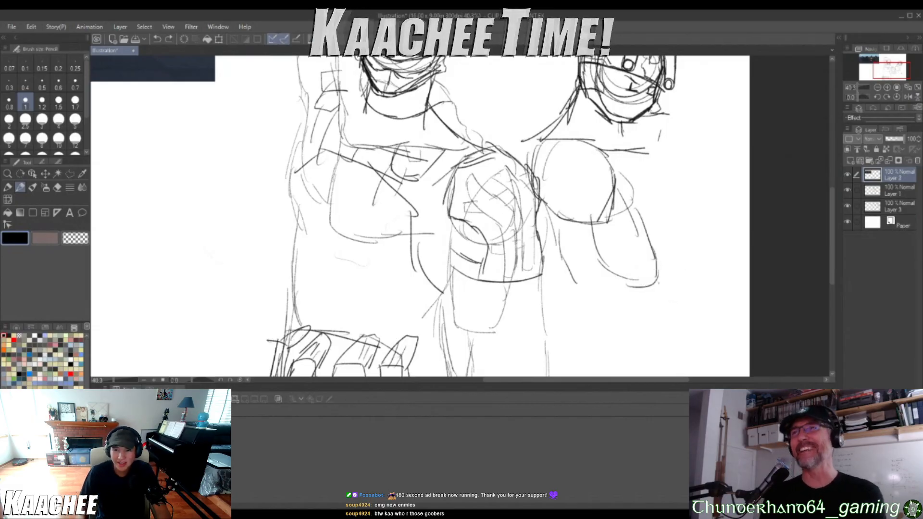
key("ctrl+minus")
key("ctrl+minus")
key("ctrl+minus")
key("ctrl+plus")
key("ctrl+plus")
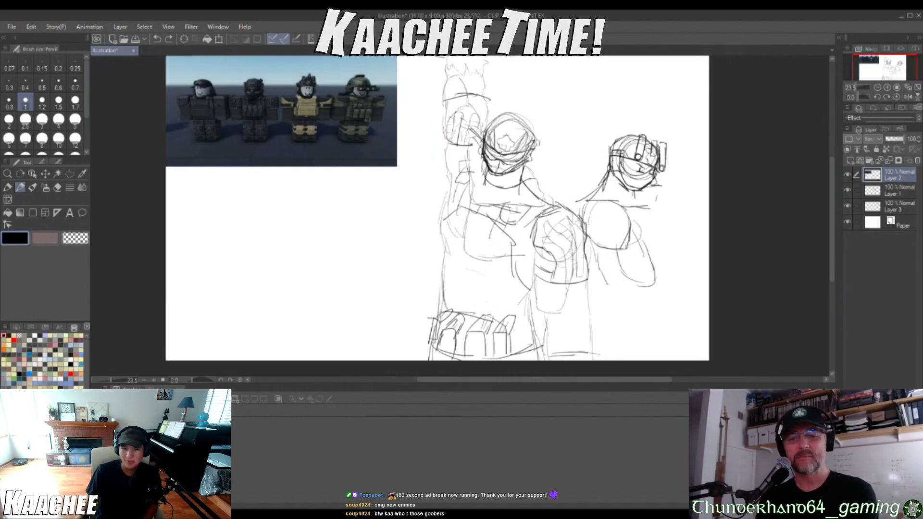
scroll(669, 279, "up", 2)
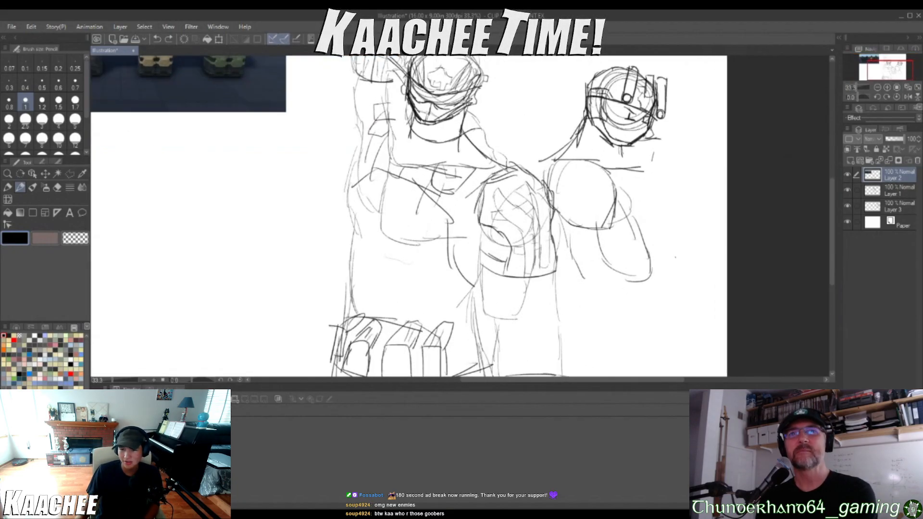
scroll(696, 258, "down", 2)
scroll(700, 165, "up", 2)
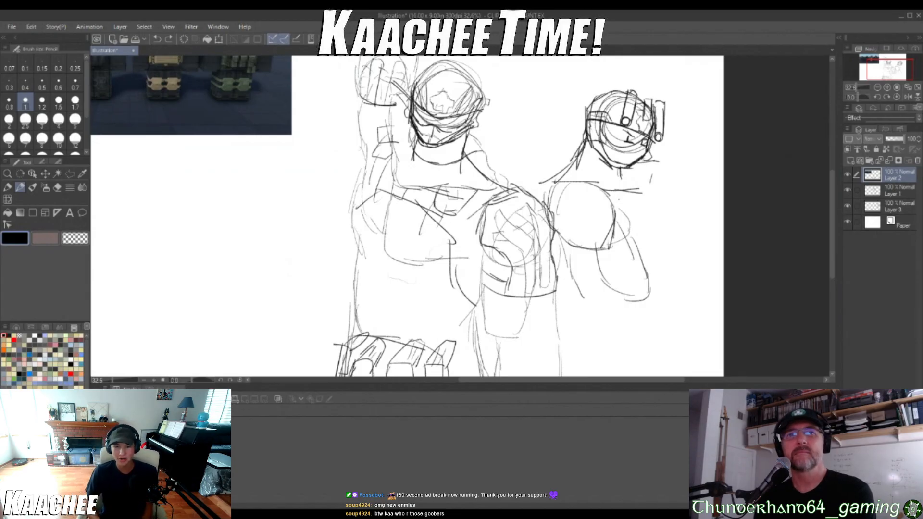
Try a wide ellipse around the first soldier's raised hand and undo it
scroll(554, 259, "down", 1)
mouse_move(567, 105)
left_mouse_down()
mouse_move(581, 155)
mouse_move(516, 210)
left_mouse_up()
key("ctrl+z")
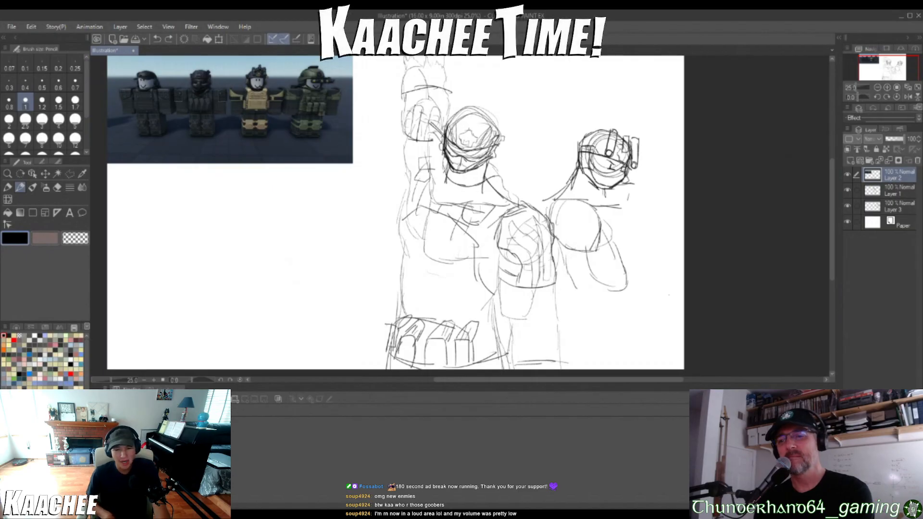
mouse_move(423, 57)
left_mouse_down()
mouse_move(450, 103)
mouse_move(495, 67)
left_mouse_up()
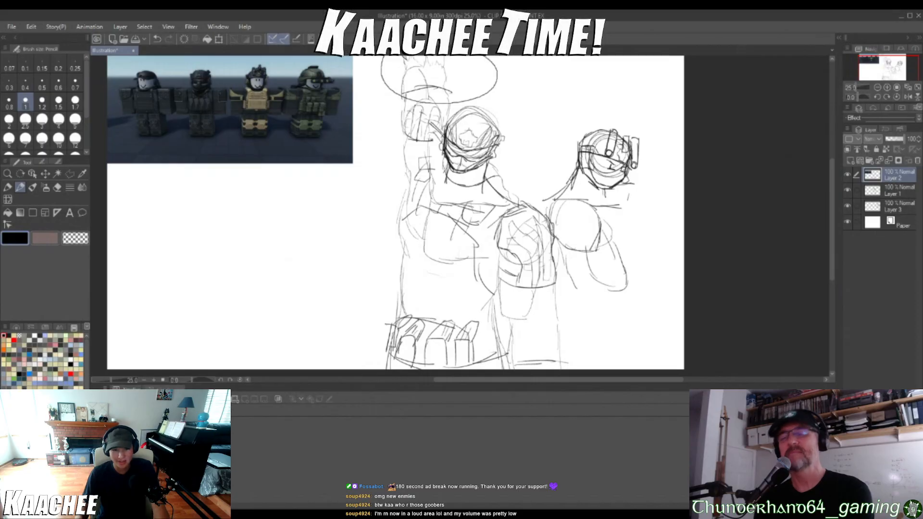
key("ctrl+z")
Try to sketch a bent forearm reaching outward from the second soldier's elbow, and undo its strokes
scroll(643, 309, "up", 2)
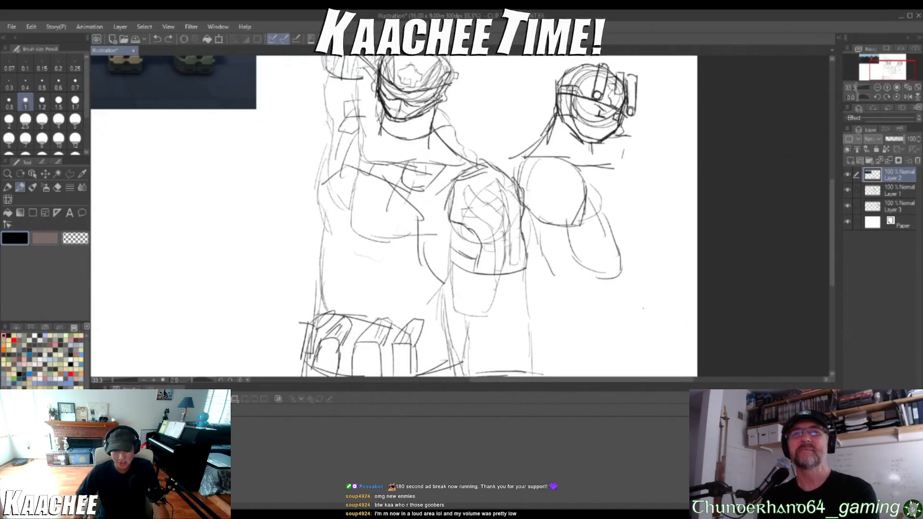
scroll(682, 304, "up", 2)
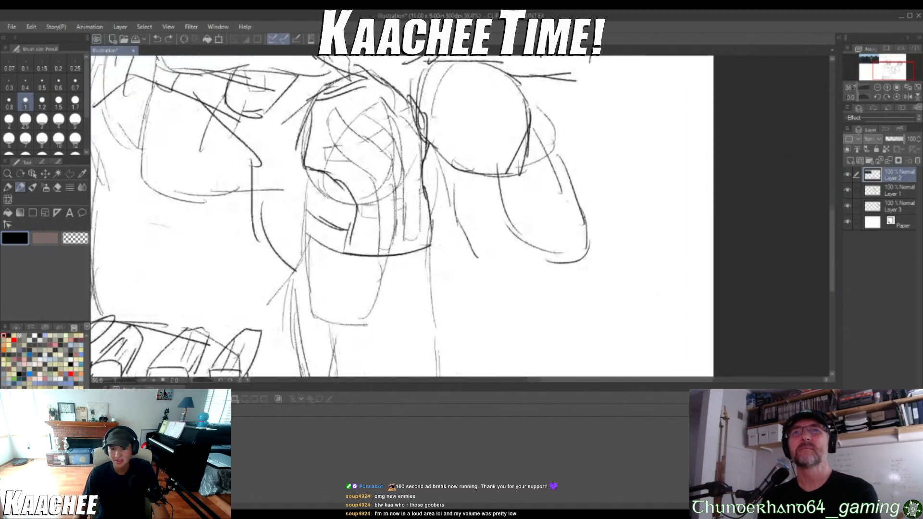
left_click_drag(593, 244, 644, 268)
mouse_move(480, 261)
left_mouse_down()
mouse_move(526, 302)
mouse_move(581, 329)
left_mouse_up()
left_click_drag(610, 258, 665, 273)
mouse_move(588, 255)
left_mouse_down()
mouse_move(643, 261)
mouse_move(586, 284)
mouse_move(568, 315)
mouse_move(613, 320)
mouse_move(674, 316)
mouse_move(664, 260)
left_mouse_up()
scroll(582, 236, "down", 6)
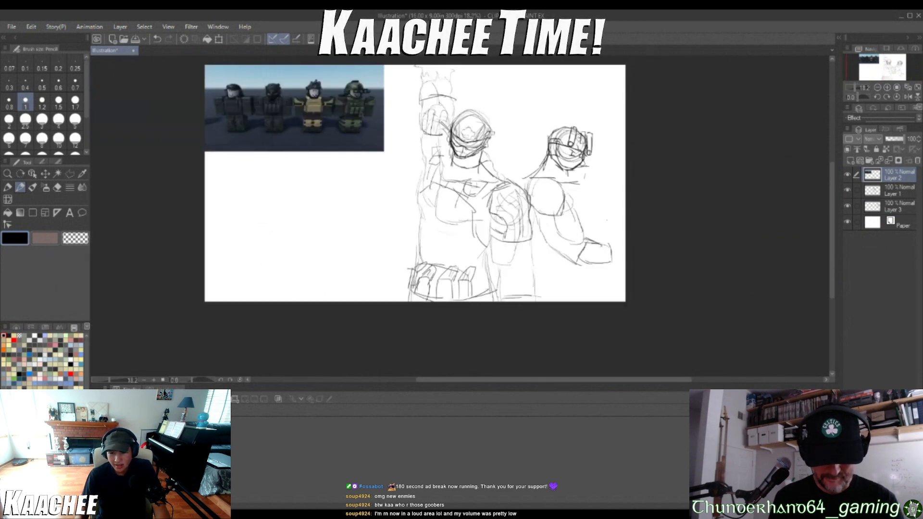
key("ctrl+z")
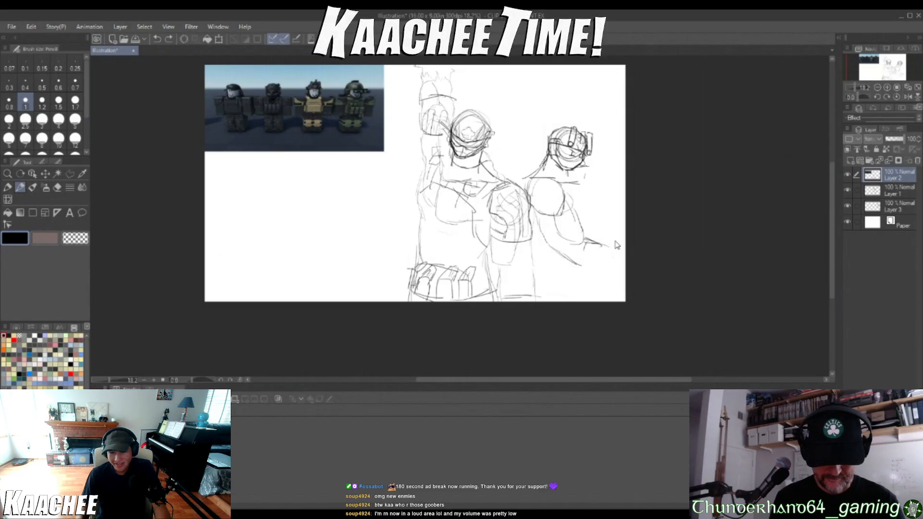
Try a large boxy hand outline with a rounded underside below the second soldier's arm, and undo it
scroll(608, 268, "up", 3)
scroll(607, 268, "up", 2)
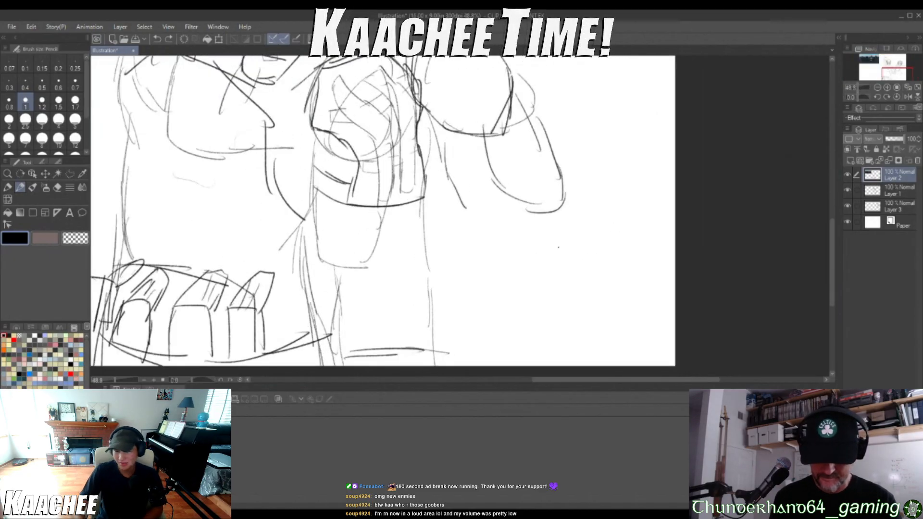
mouse_move(507, 225)
left_mouse_down()
mouse_move(577, 224)
mouse_move(598, 241)
mouse_move(598, 252)
mouse_move(502, 242)
mouse_move(483, 273)
mouse_move(496, 295)
mouse_move(573, 306)
mouse_move(601, 275)
left_mouse_up()
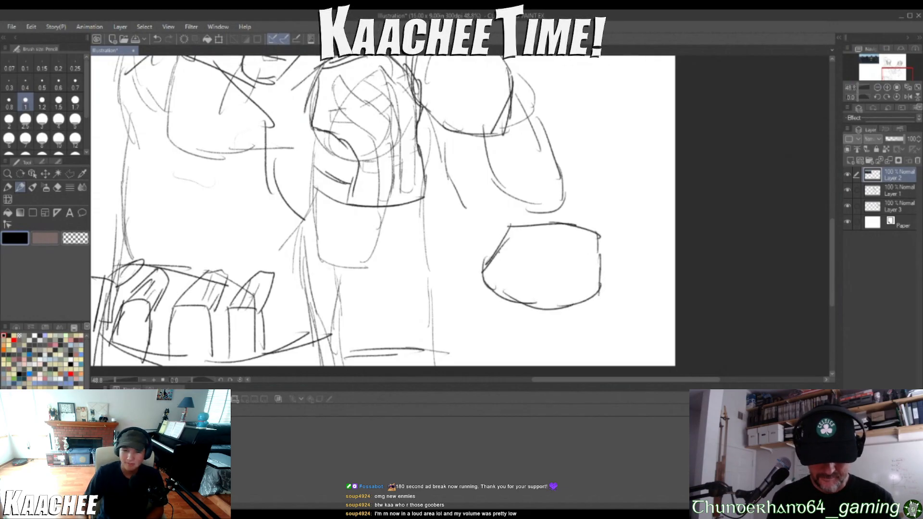
scroll(470, 228, "down", 6)
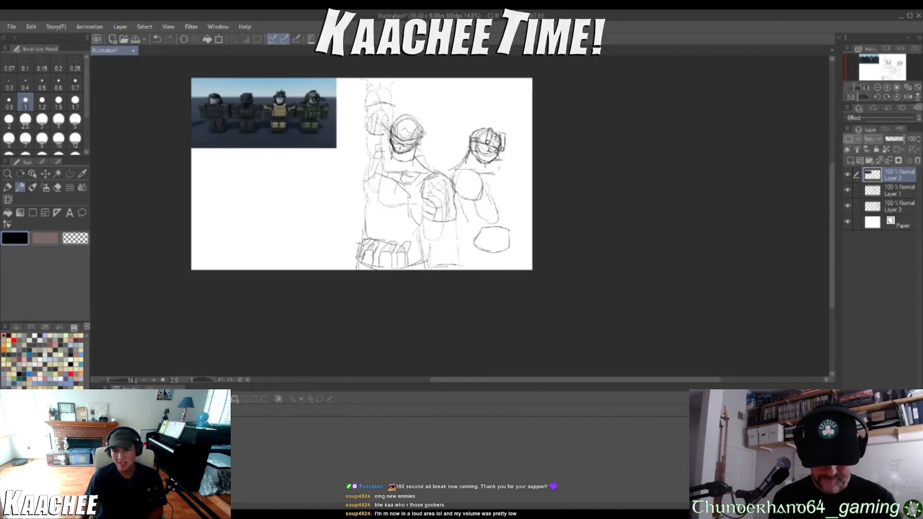
scroll(481, 183, "up", 2)
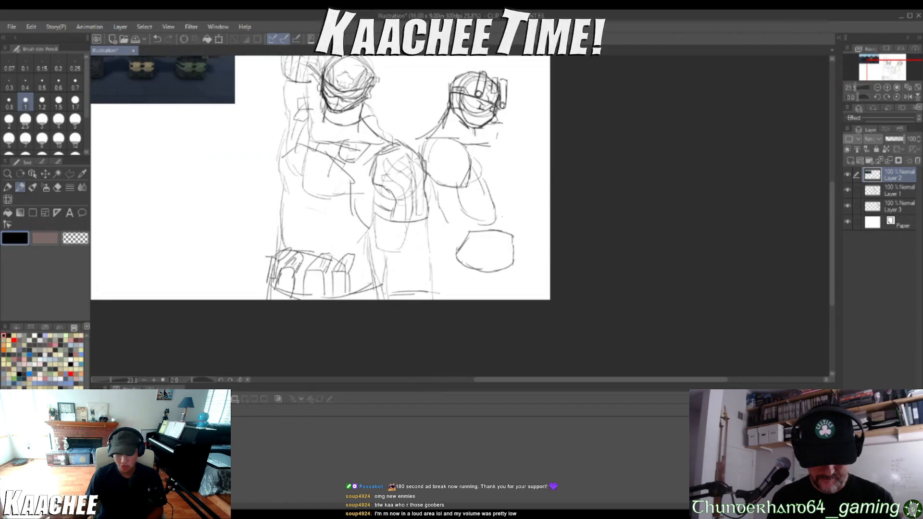
scroll(571, 200, "up", 3)
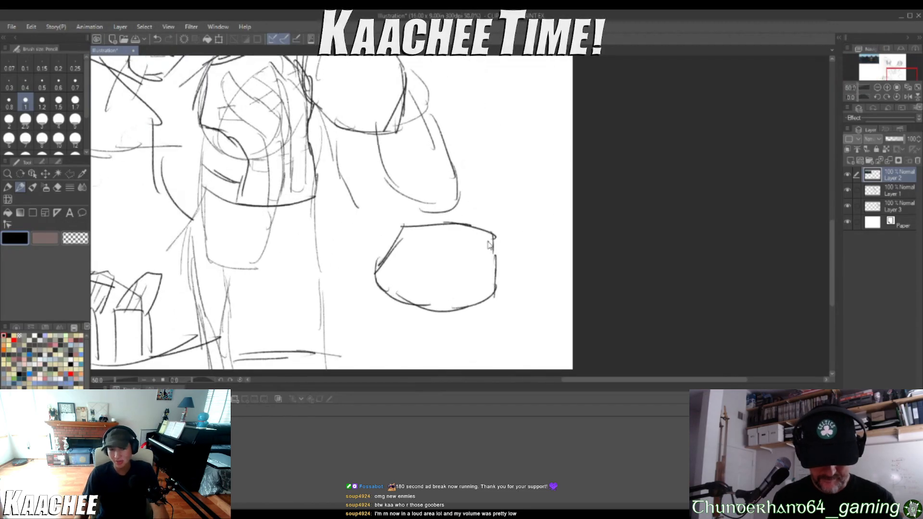
key("ctrl+z")
key("ctrl+z")
key("ctrl+z")
key("ctrl+z")
key("ctrl+z")
key("ctrl+z")
key("ctrl+z")
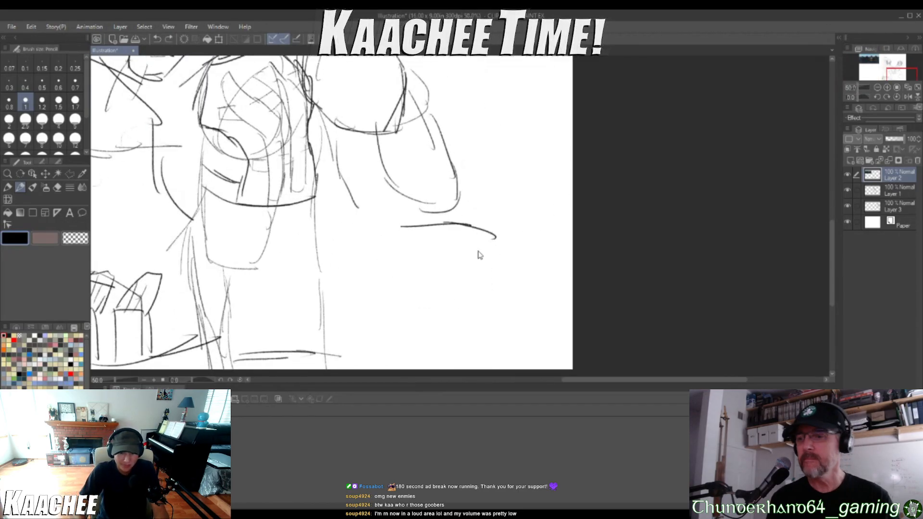
key("ctrl+z")
Sketch a smaller fist below the second soldier's arm from an oval, an upper hand contour, knuckles and a rounded thumb
mouse_move(474, 235)
left_mouse_down()
mouse_move(418, 227)
mouse_move(408, 236)
mouse_move(404, 270)
left_mouse_up()
mouse_move(413, 235)
left_mouse_down()
mouse_move(394, 278)
mouse_move(438, 257)
mouse_move(470, 258)
mouse_move(491, 282)
mouse_move(469, 313)
mouse_move(395, 278)
left_mouse_up()
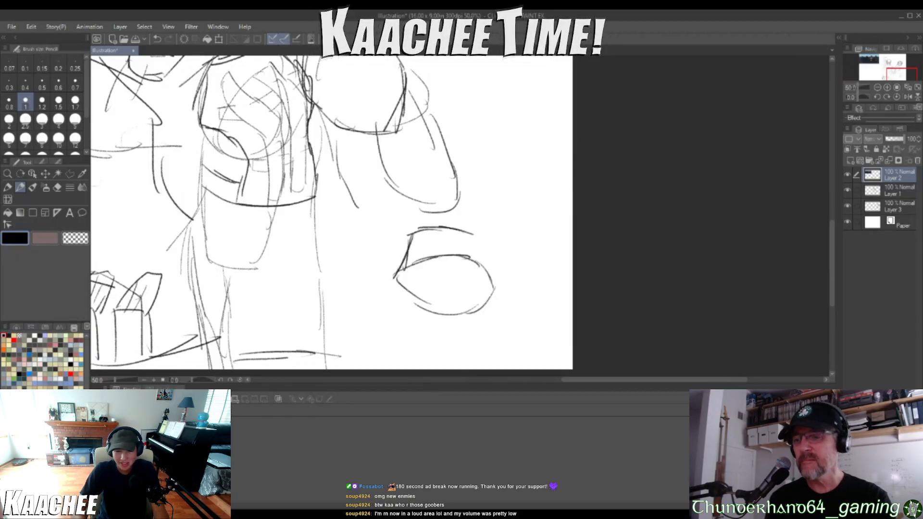
left_click_drag(476, 236, 500, 287)
mouse_move(389, 236)
left_mouse_down()
mouse_move(377, 268)
mouse_move(390, 232)
mouse_move(423, 263)
mouse_move(408, 297)
left_mouse_up()
mouse_move(427, 262)
left_mouse_down()
mouse_move(442, 241)
mouse_move(494, 268)
mouse_move(483, 321)
left_mouse_up()
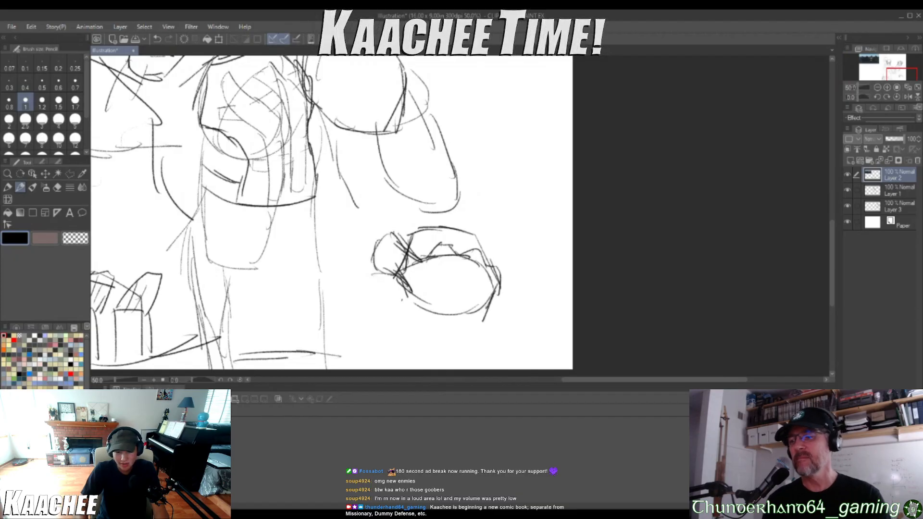
Outline the underside of the second soldier's fist and divide the oval into fingers with vertical lines
mouse_move(407, 284)
left_mouse_down()
mouse_move(410, 319)
mouse_move(491, 325)
left_mouse_up()
left_click_drag(456, 254, 454, 309)
left_click_drag(422, 263, 431, 302)
left_click_drag(487, 268, 475, 314)
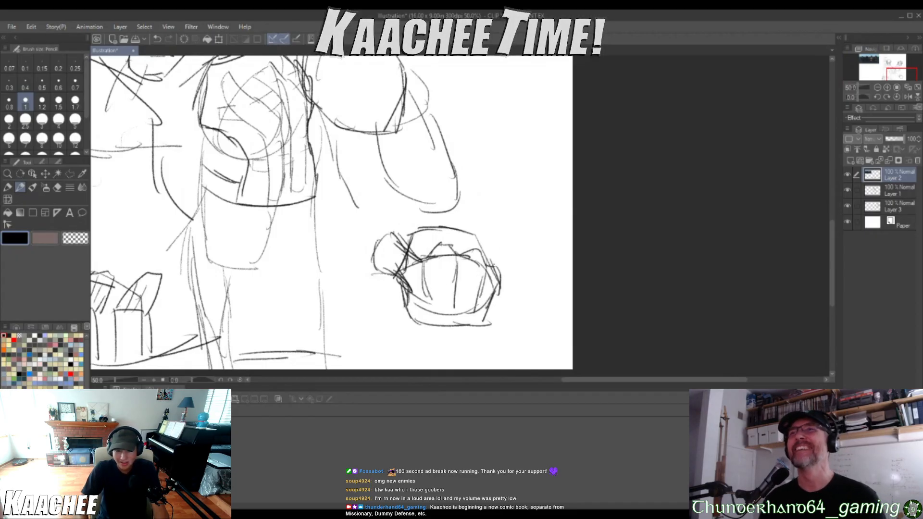
Erase the rounded thumb from the second soldier's fist with a smaller eraser
left_click(57, 187)
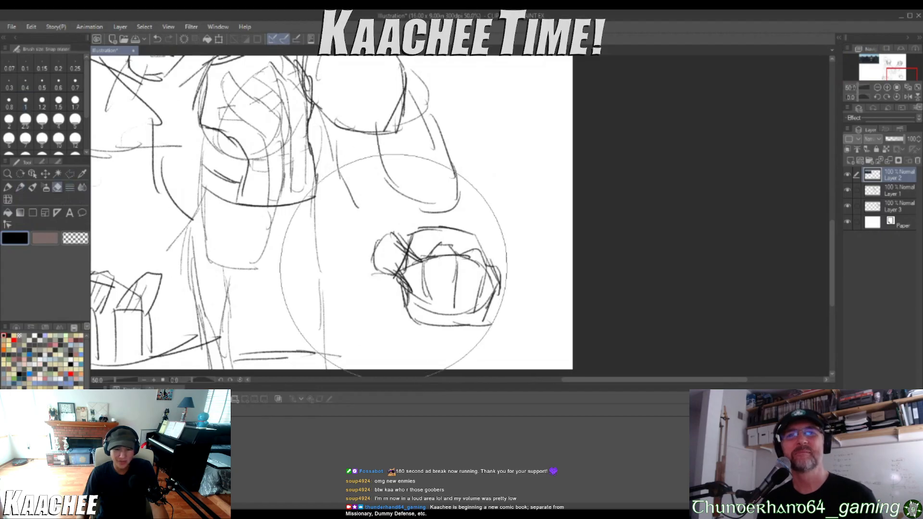
left_click(75, 119)
mouse_move(391, 235)
left_mouse_down()
mouse_move(376, 280)
mouse_move(369, 263)
mouse_move(391, 268)
left_mouse_up()
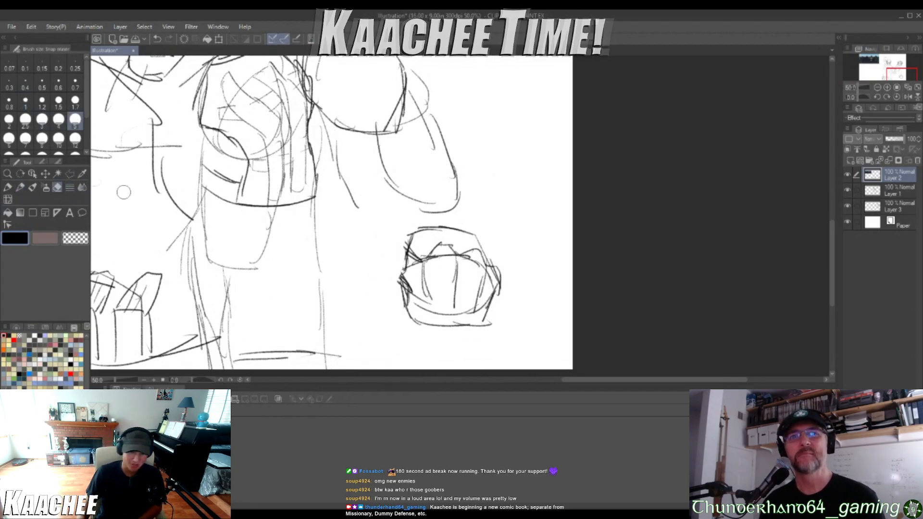
Redraw the fist's thumb as a longer pointed shape with the pencil and reinforce the upper hand contour
left_click(20, 187)
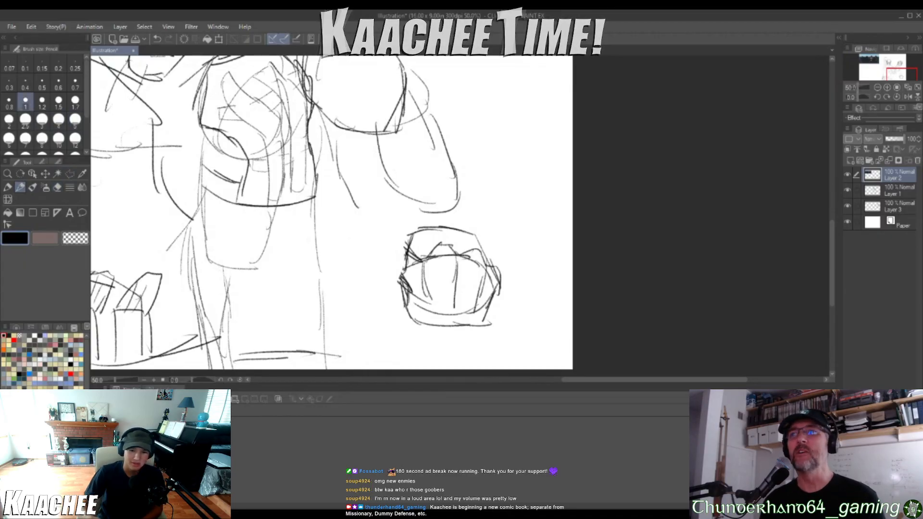
mouse_move(422, 261)
left_mouse_down()
mouse_move(396, 246)
mouse_move(357, 254)
mouse_move(414, 285)
mouse_move(409, 306)
left_mouse_up()
left_click_drag(389, 281, 398, 293)
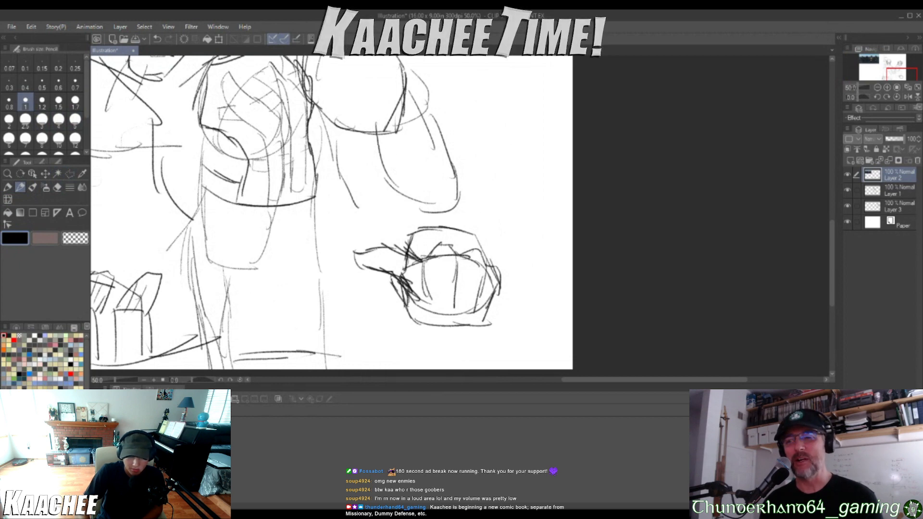
left_click_drag(407, 250, 431, 233)
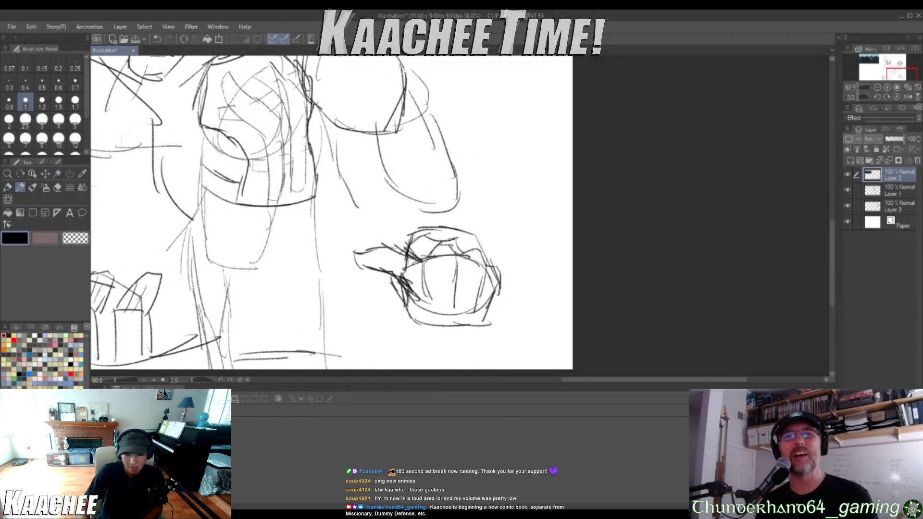
scroll(433, 248, "down", 5)
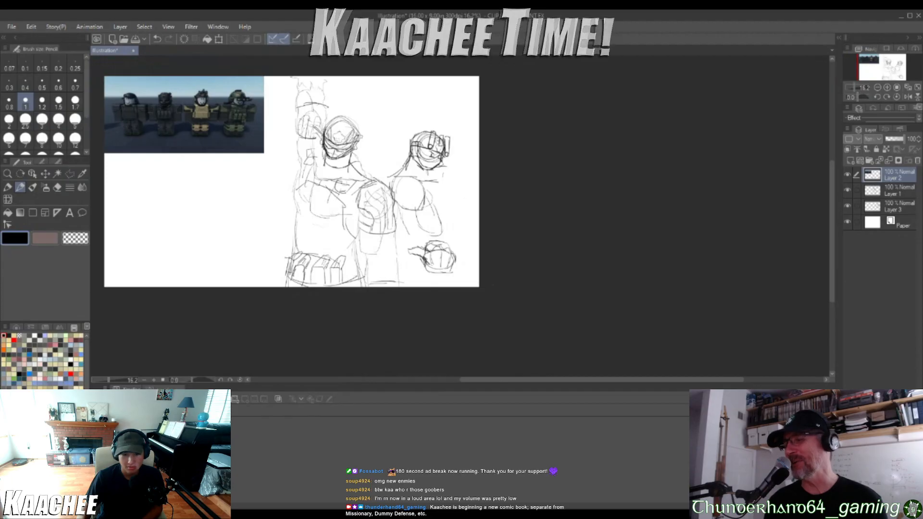
Erase the pointed thumb from the second soldier's fist with the eraser
scroll(429, 264, "up", 4)
left_click(46, 188)
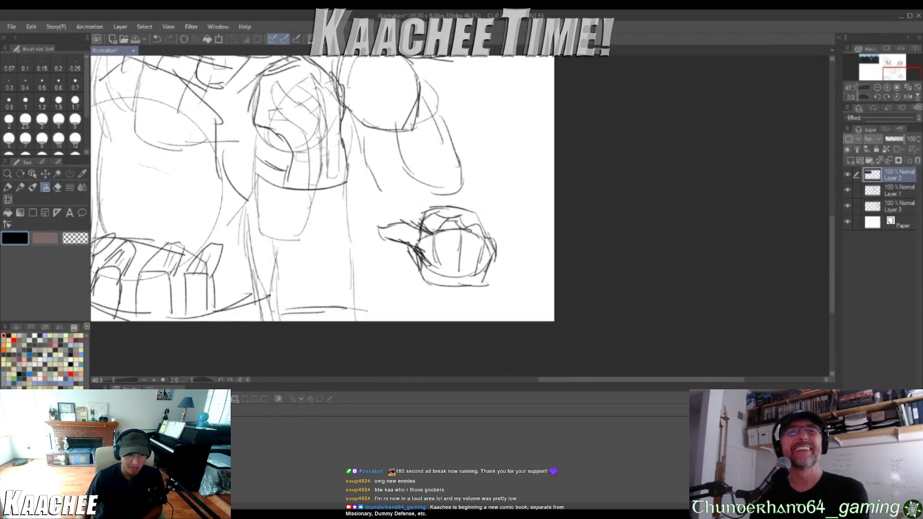
left_click(58, 188)
scroll(396, 293, "up", 2)
left_click_drag(403, 189, 419, 197)
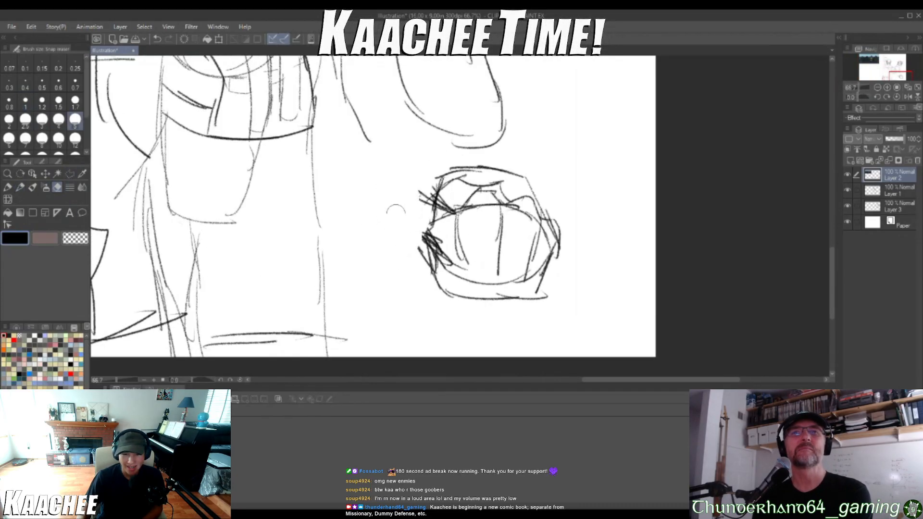
Redraw the fist's thumb with the pencil as a shorter rounded shape and darken where it joins the hand
left_click(20, 187)
left_click_drag(455, 214, 423, 172)
left_click_drag(444, 259, 417, 220)
left_click_drag(427, 234, 399, 217)
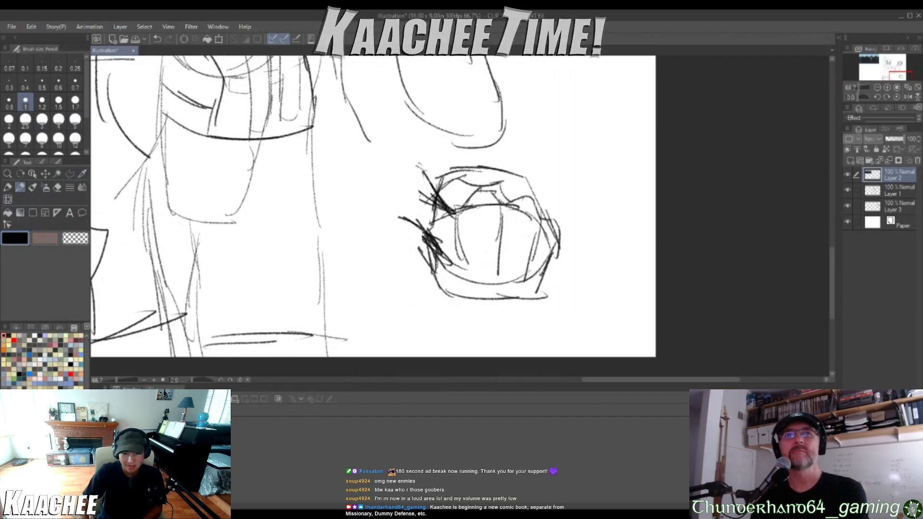
mouse_move(430, 174)
left_mouse_down()
mouse_move(408, 169)
mouse_move(392, 204)
mouse_move(413, 225)
mouse_move(426, 175)
left_mouse_up()
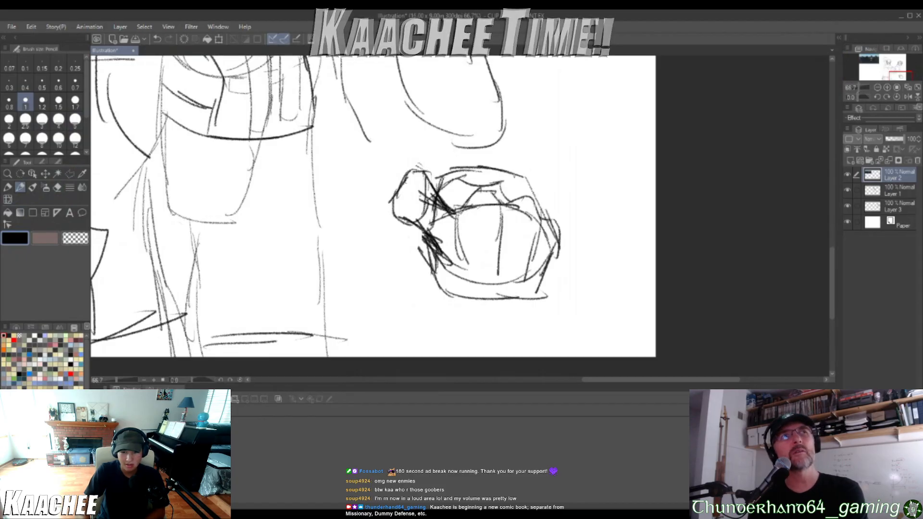
Extend the second soldier's forearm outline down to connect the arm with the fist
scroll(485, 231, "down", 5)
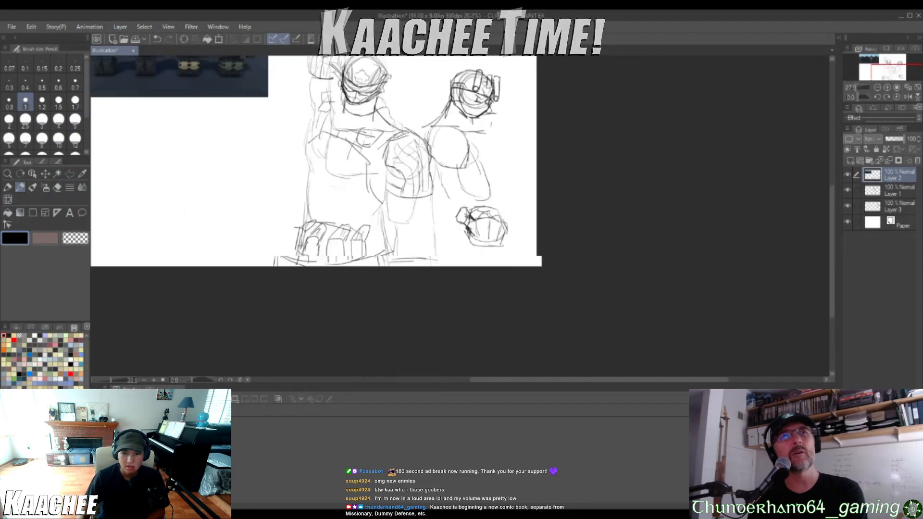
scroll(490, 208, "up", 4)
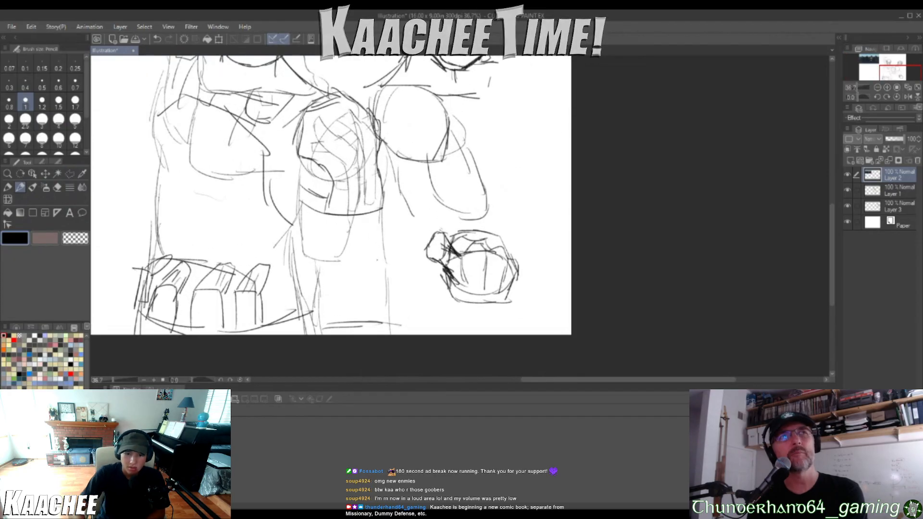
mouse_move(411, 215)
left_mouse_down()
mouse_move(427, 228)
mouse_move(439, 270)
left_mouse_up()
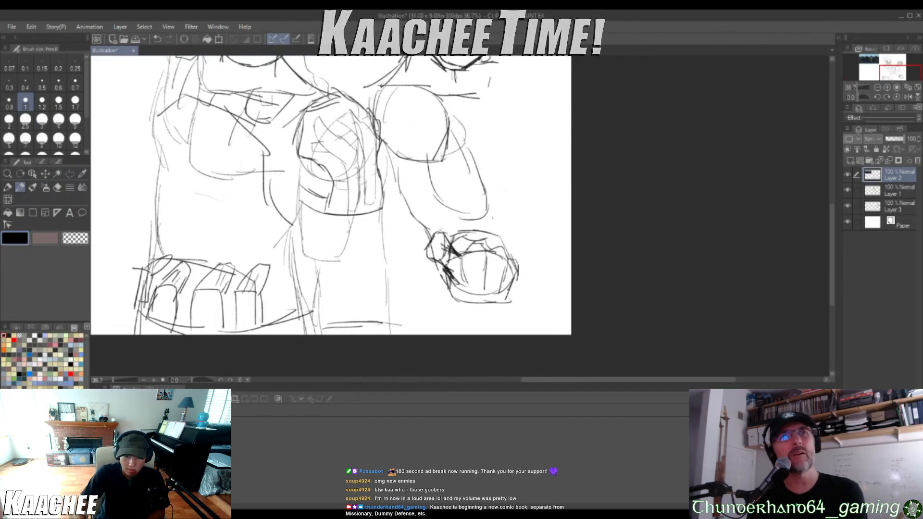
scroll(500, 212, "down", 3)
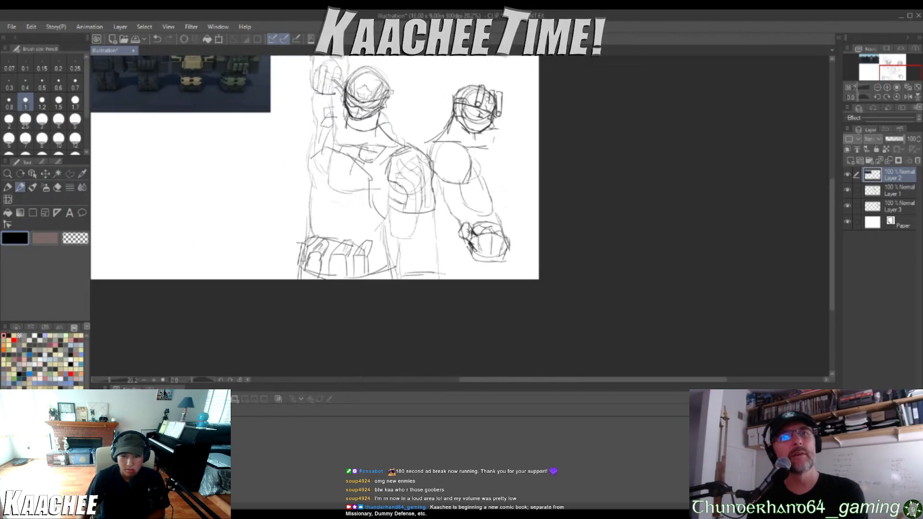
Sketch the second soldier's chest curve, rounded far shoulder and far arm reaching toward the canvas edge
scroll(520, 120, "up", 2)
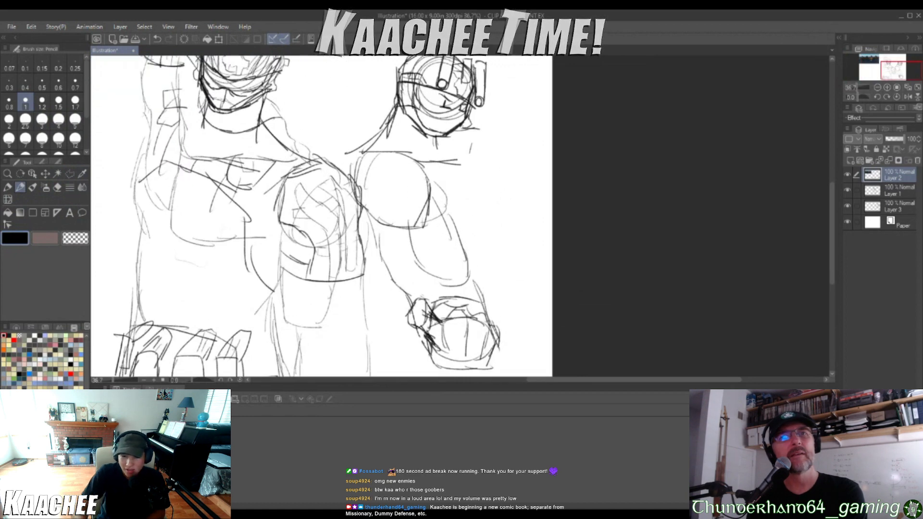
mouse_move(472, 172)
left_mouse_down()
mouse_move(486, 213)
mouse_move(450, 230)
mouse_move(512, 204)
left_mouse_up()
mouse_move(484, 128)
left_mouse_down()
mouse_move(524, 145)
mouse_move(535, 176)
left_mouse_up()
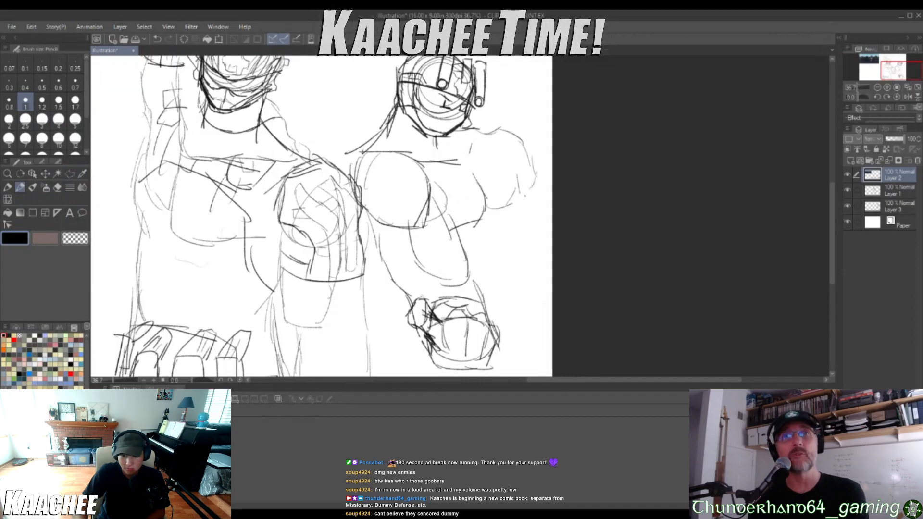
left_click_drag(525, 229, 549, 297)
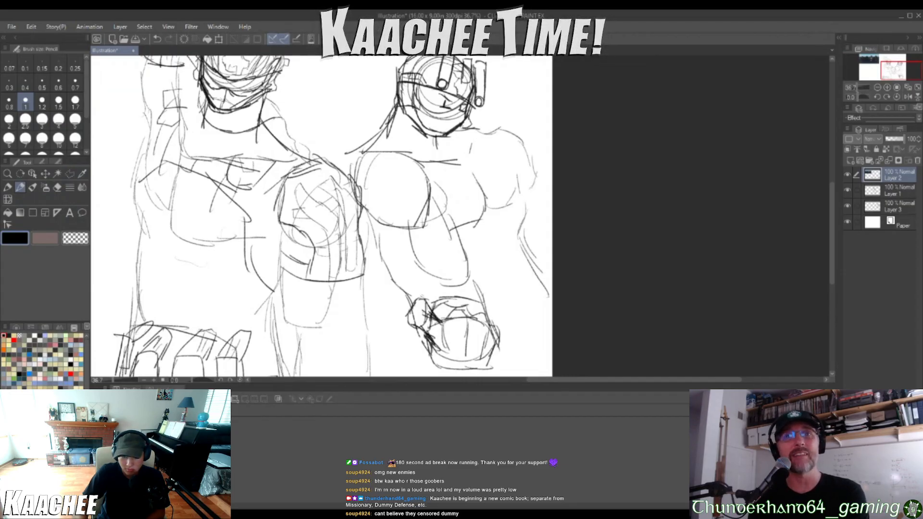
mouse_move(538, 195)
left_mouse_down()
mouse_move(543, 234)
mouse_move(532, 251)
left_mouse_up()
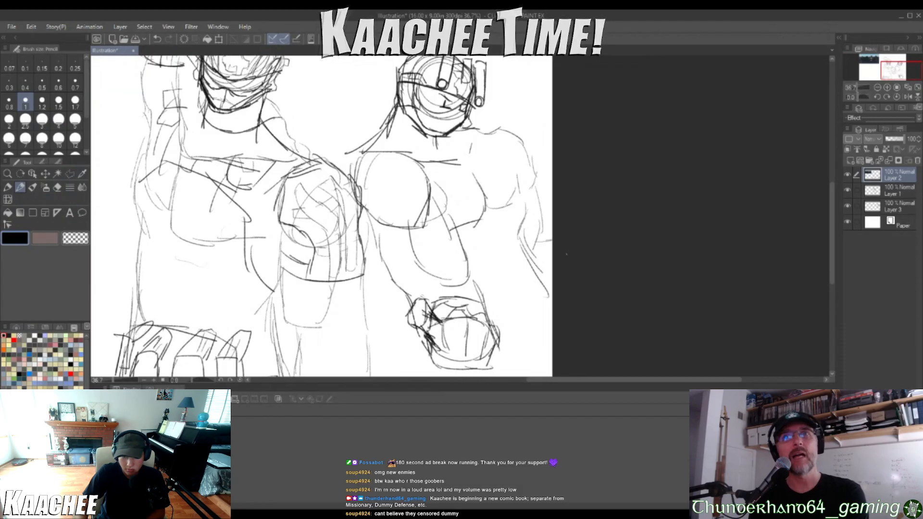
Sketch slanted body contour lines beside the second soldier's fist, running down to the canvas edge
mouse_move(409, 289)
left_mouse_down()
mouse_move(404, 318)
mouse_move(380, 349)
mouse_move(387, 346)
left_mouse_up()
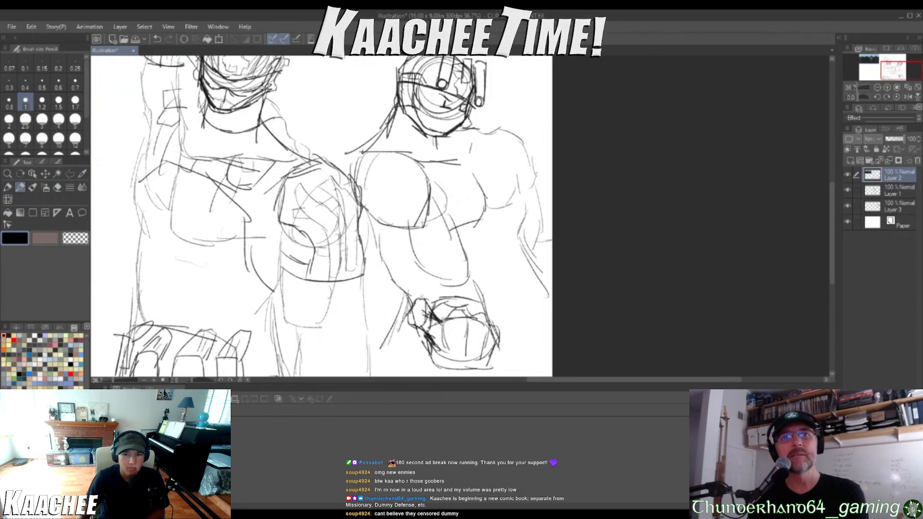
scroll(456, 262, "down", 5)
scroll(490, 313, "up", 3)
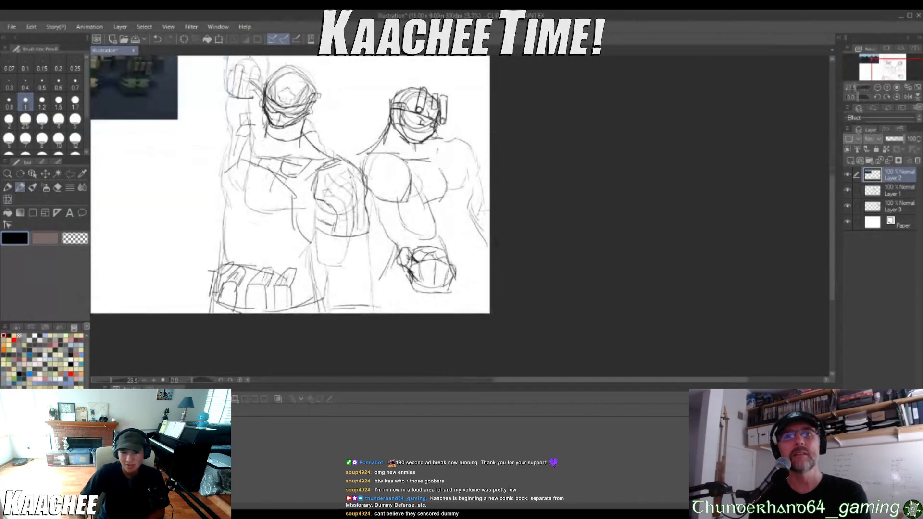
scroll(490, 308, "up", 2)
left_click_drag(384, 250, 362, 317)
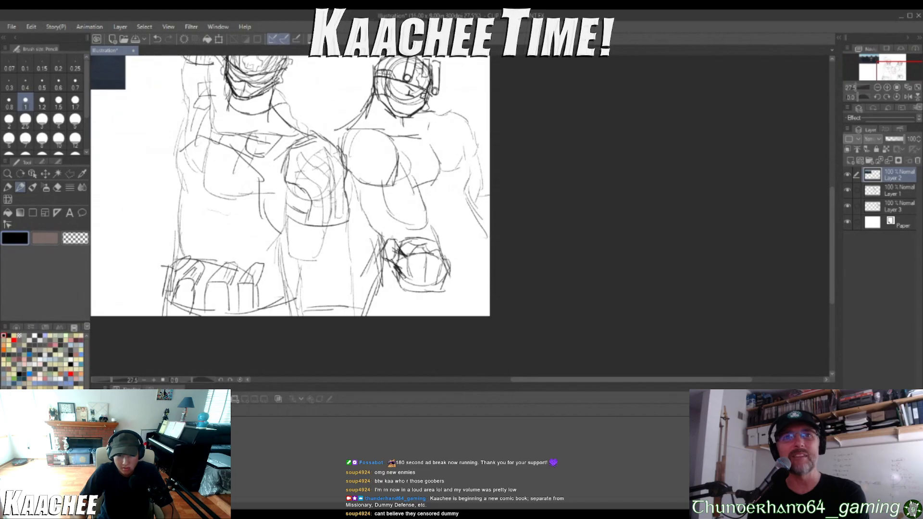
scroll(327, 192, "down", 4)
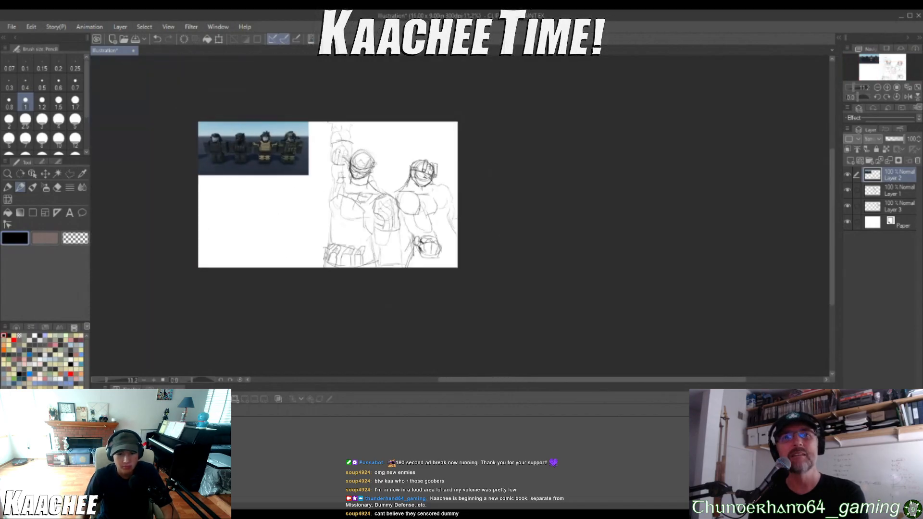
scroll(402, 193, "up", 6)
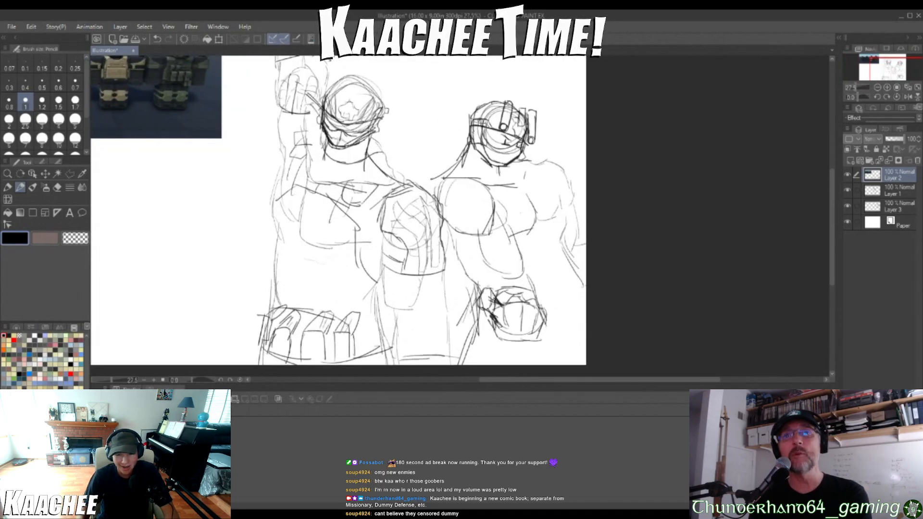
Draw a sleeve over the second soldier's near arm, wrapped by a diagonal strap with a small buckle
scroll(508, 222, "up", 3)
mouse_move(478, 233)
left_mouse_down()
mouse_move(437, 257)
mouse_move(402, 261)
mouse_move(348, 240)
mouse_move(371, 334)
mouse_move(430, 360)
mouse_move(527, 311)
mouse_move(500, 255)
left_mouse_up()
mouse_move(425, 304)
left_mouse_down()
mouse_move(499, 282)
mouse_move(399, 316)
left_mouse_up()
left_click_drag(508, 291, 388, 349)
left_click_drag(400, 313, 377, 322)
mouse_move(375, 324)
left_mouse_down()
mouse_move(396, 314)
mouse_move(397, 348)
left_mouse_up()
left_click_drag(367, 332, 380, 334)
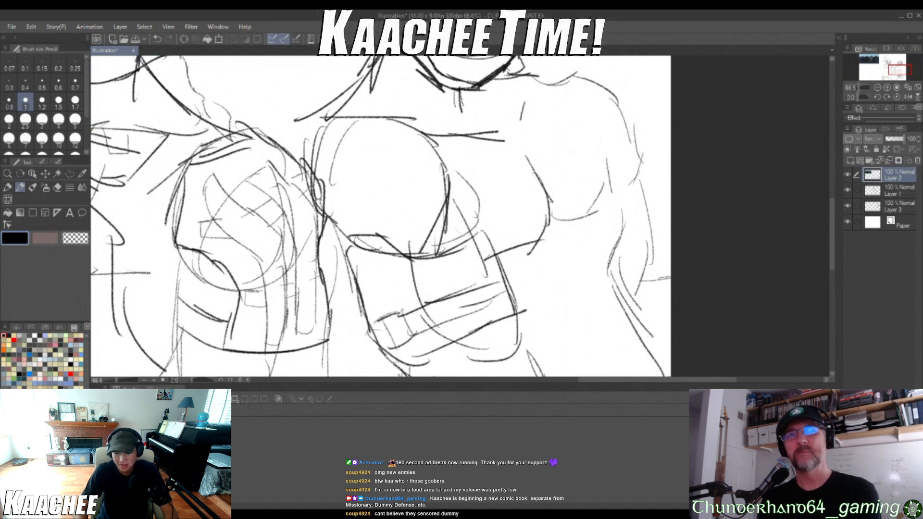
Rough in overlapping contour and detail lines on the second soldier's far forearm at the canvas edge
mouse_move(623, 257)
left_mouse_down()
mouse_move(659, 214)
mouse_move(664, 244)
left_mouse_up()
mouse_move(657, 232)
left_mouse_down()
mouse_move(661, 281)
mouse_move(622, 313)
left_mouse_up()
mouse_move(623, 257)
left_mouse_down()
mouse_move(648, 249)
mouse_move(643, 272)
mouse_move(656, 238)
left_mouse_up()
left_click_drag(657, 260, 632, 279)
scroll(589, 231, "down", 2)
scroll(366, 216, "down", 4)
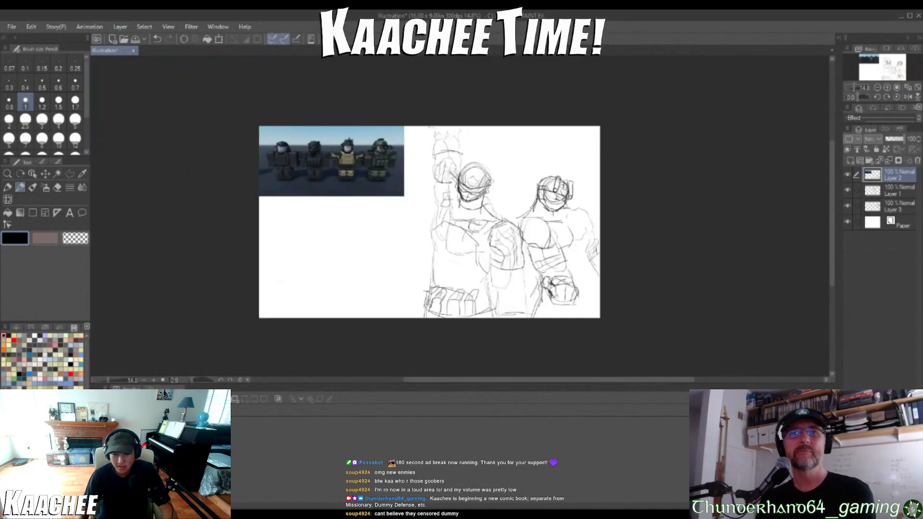
Sketch the second soldier's curved collar, a blocky strap over the far shoulder, and chest and inner arm contours
scroll(365, 216, "up", 3)
scroll(544, 211, "up", 2)
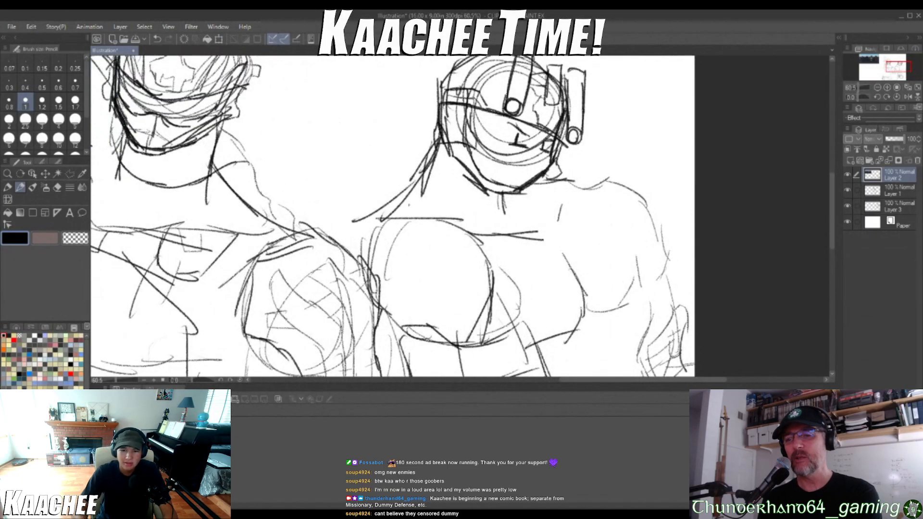
left_click_drag(487, 203, 524, 230)
left_click_drag(518, 197, 531, 236)
left_click_drag(411, 197, 525, 248)
left_click_drag(522, 240, 496, 277)
mouse_move(559, 177)
left_mouse_down()
mouse_move(569, 224)
mouse_move(602, 207)
mouse_move(577, 170)
left_mouse_up()
mouse_move(525, 245)
left_mouse_down()
mouse_move(577, 223)
mouse_move(622, 252)
left_mouse_up()
left_click_drag(615, 220, 644, 289)
scroll(570, 262, "down", 7)
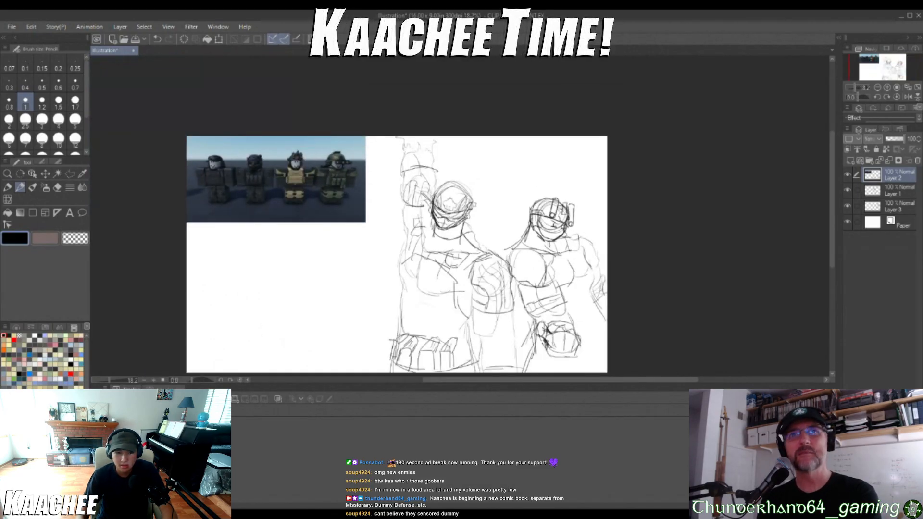
scroll(526, 281, "up", 1)
left_click(412, 511)
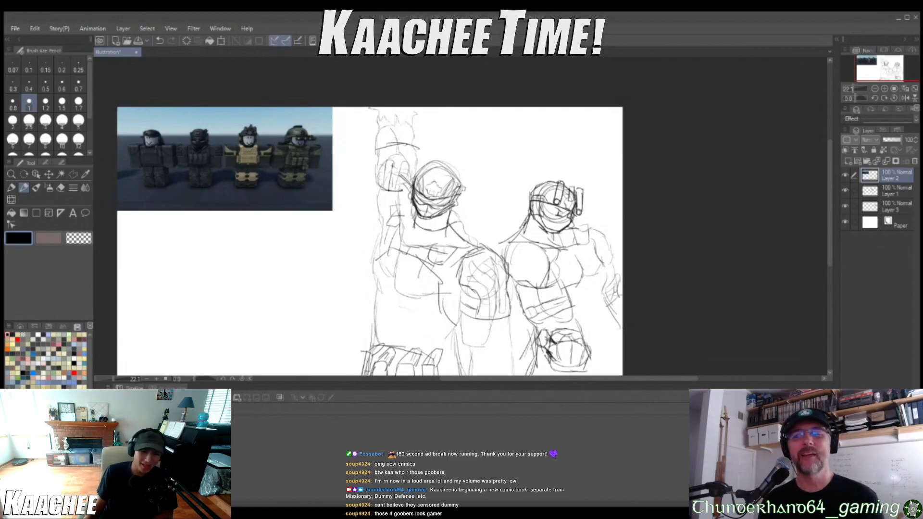
scroll(570, 250, "up", 9)
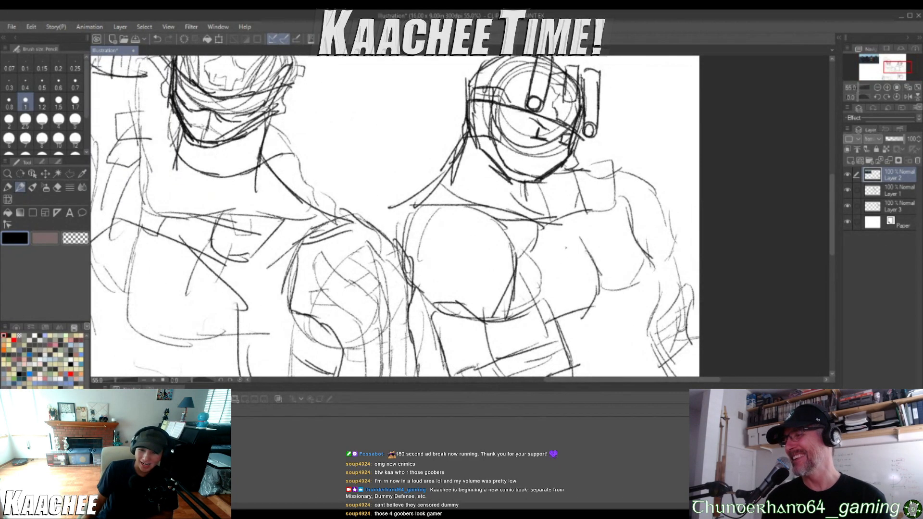
scroll(567, 231, "down", 7)
scroll(553, 259, "down", 3)
scroll(553, 259, "up", 5)
scroll(553, 260, "down", 5)
Sketch the second soldier's torso lines between the near forearm and far arm, adding a lower curve toward the canvas edge
scroll(553, 260, "up", 4)
scroll(664, 325, "up", 3)
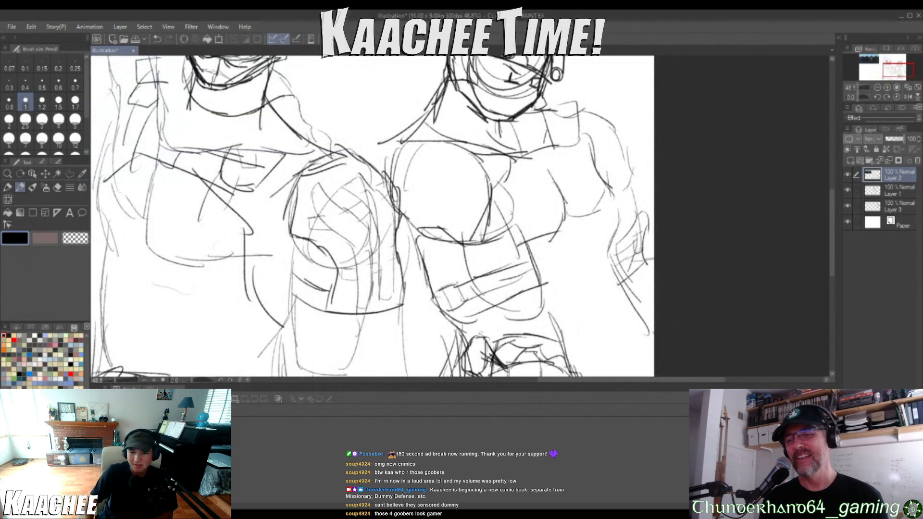
left_click_drag(558, 281, 608, 256)
mouse_move(549, 284)
left_mouse_down()
mouse_move(586, 267)
mouse_move(574, 282)
left_mouse_up()
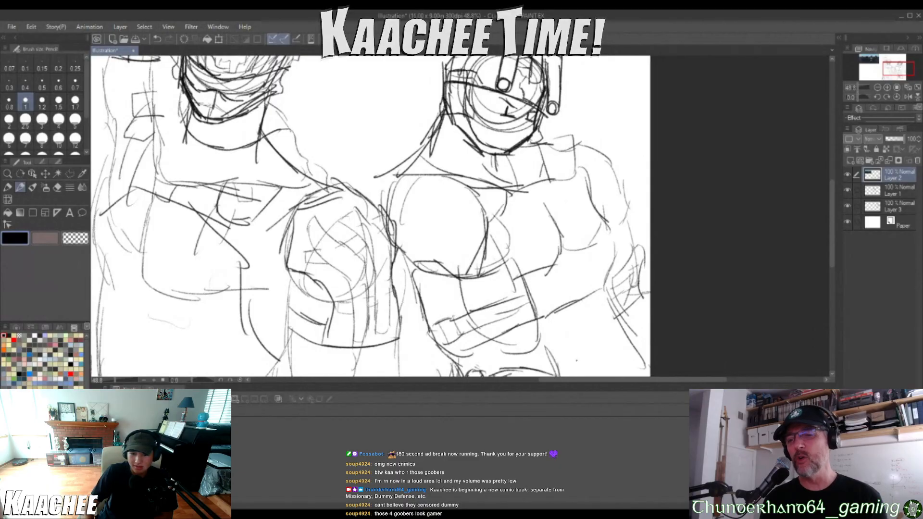
scroll(370, 217, "down", 4)
scroll(370, 216, "up", 2)
scroll(351, 202, "up", 1)
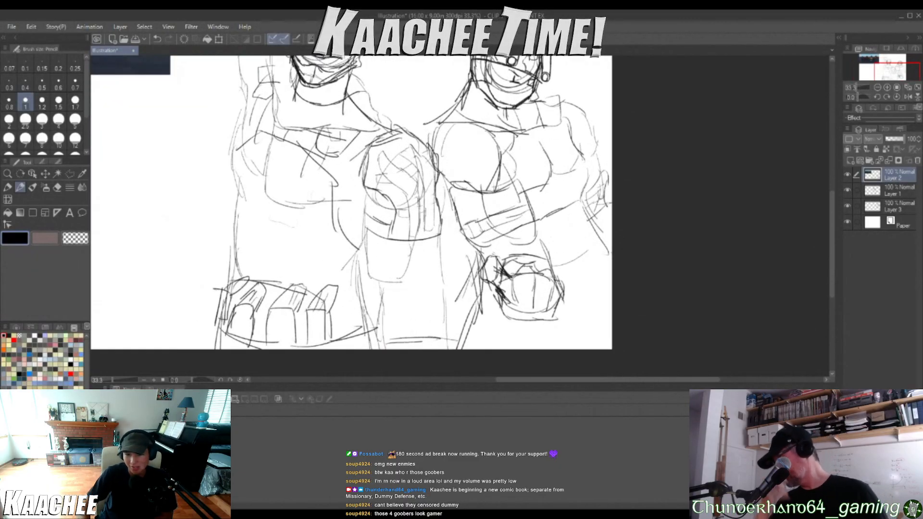
scroll(351, 202, "down", 3)
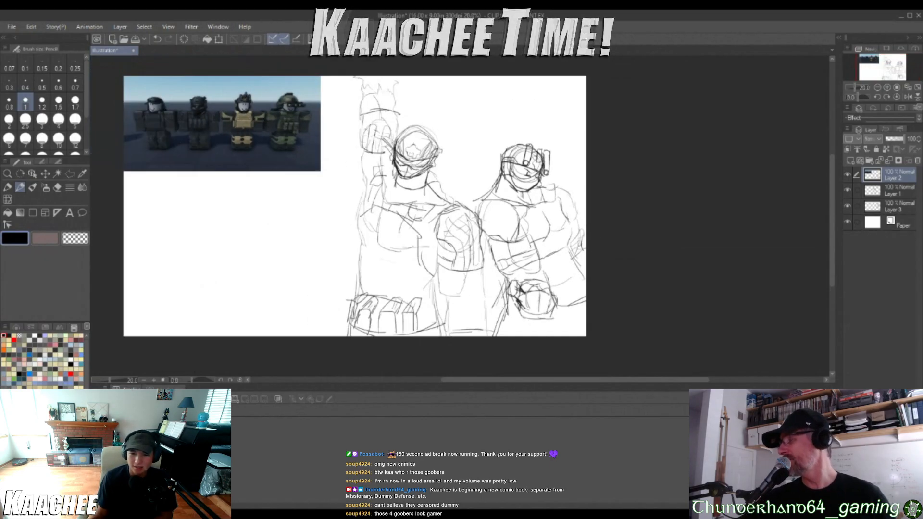
Sketch a short slanted mouth mark on the second soldier's lower face, undoing the first attempts and redrawing it
scroll(521, 191, "up", 5)
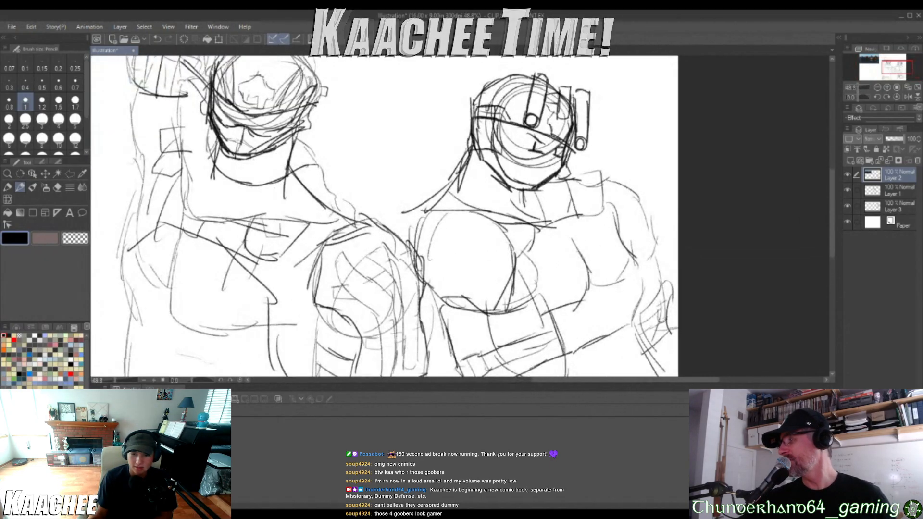
scroll(535, 183, "up", 3)
mouse_move(543, 171)
left_mouse_down()
mouse_move(521, 157)
mouse_move(514, 162)
mouse_move(536, 185)
left_mouse_up()
key("ctrl+z")
key("ctrl+z")
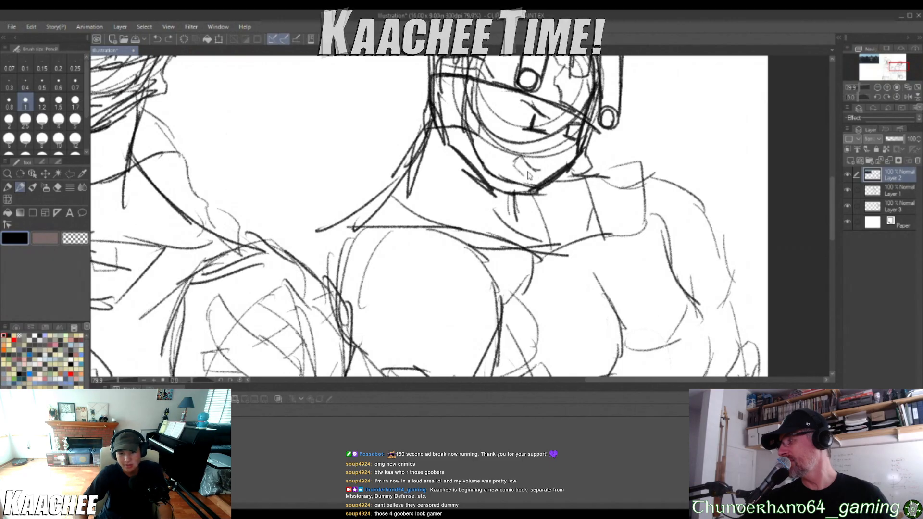
key("ctrl+z")
mouse_move(537, 175)
left_mouse_down()
mouse_move(522, 163)
mouse_move(537, 170)
left_mouse_up()
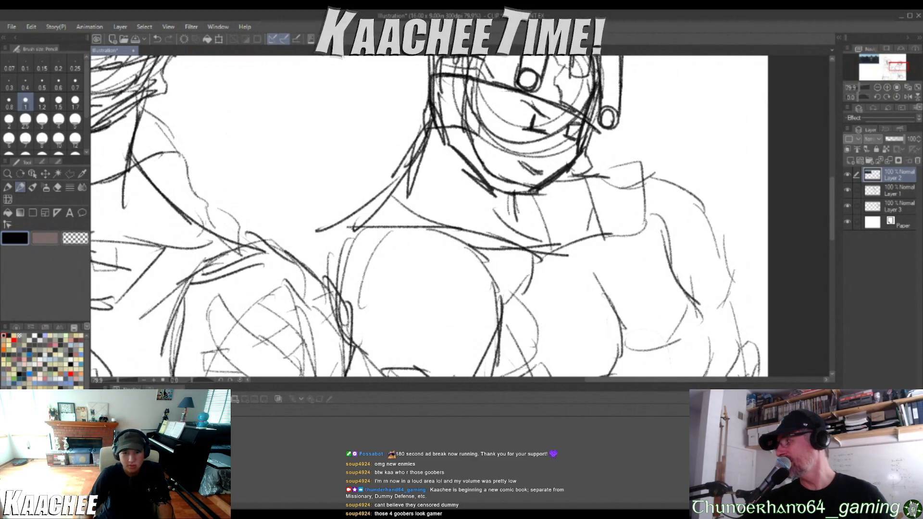
scroll(458, 123, "down", 4)
scroll(409, 120, "down", 5)
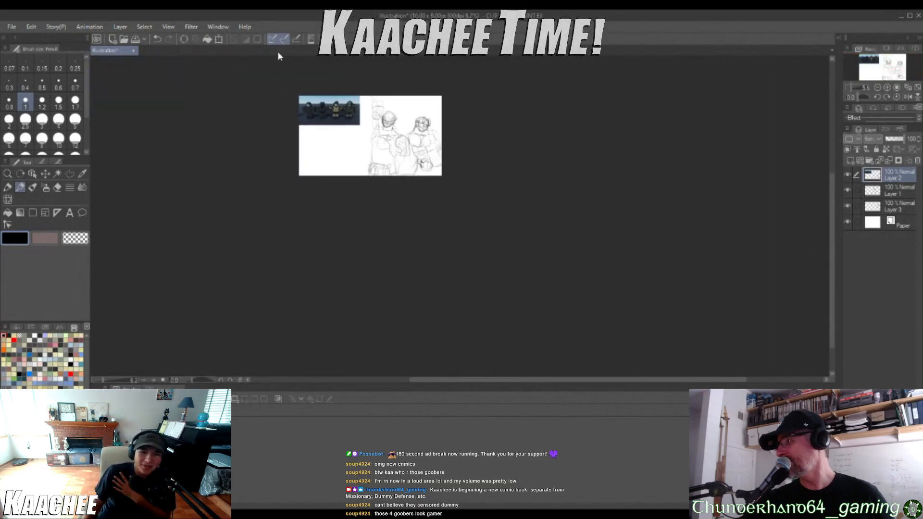
scroll(323, 103, "up", 5)
left_click_drag(292, 84, 293, 98)
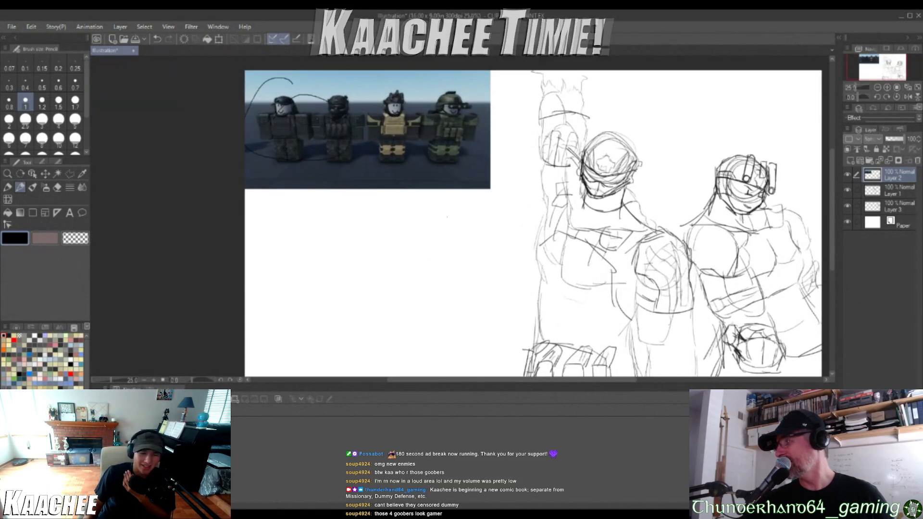
key("ctrl+z")
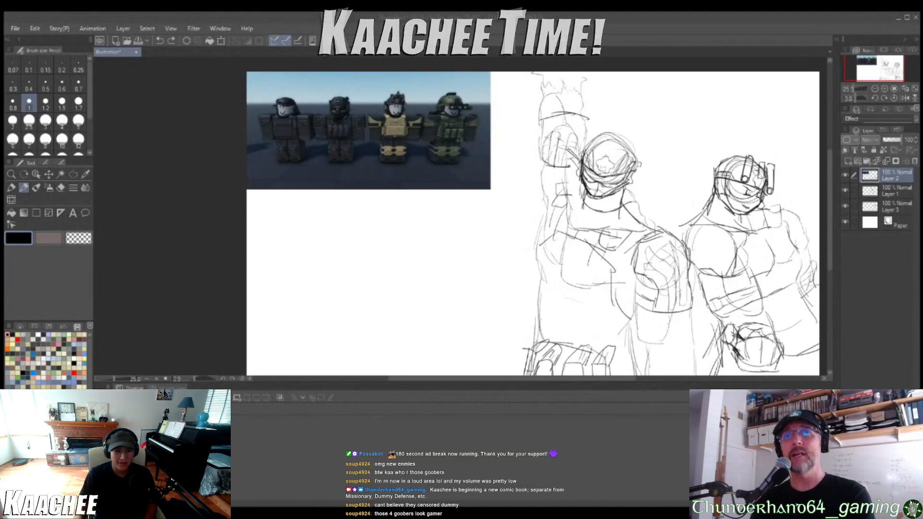
left_click_drag(285, 108, 305, 101)
key("ctrl+z")
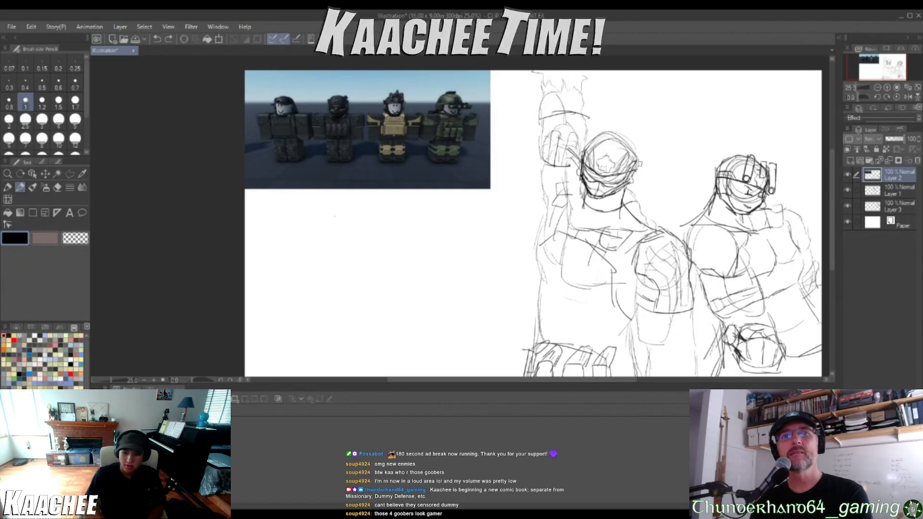
mouse_move(353, 96)
left_mouse_down()
mouse_move(313, 116)
mouse_move(358, 115)
mouse_move(356, 100)
left_mouse_up()
key("ctrl+z")
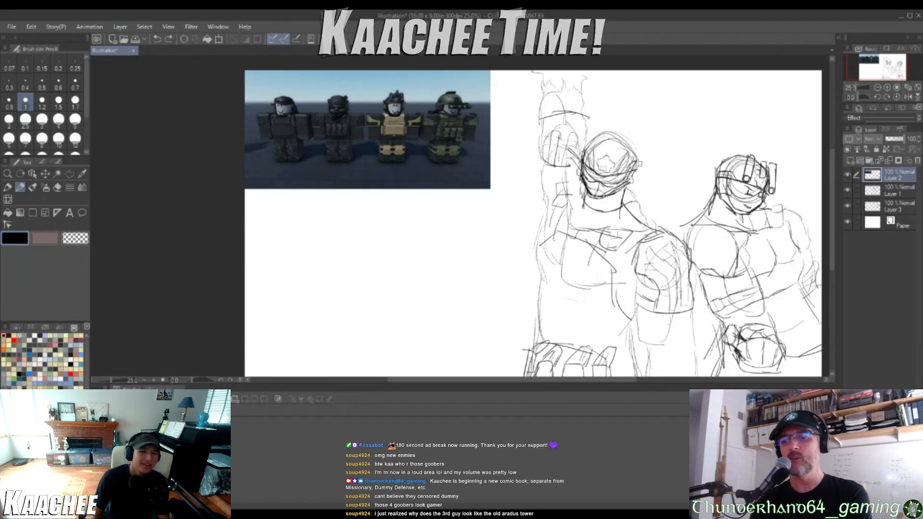
left_click(513, 104)
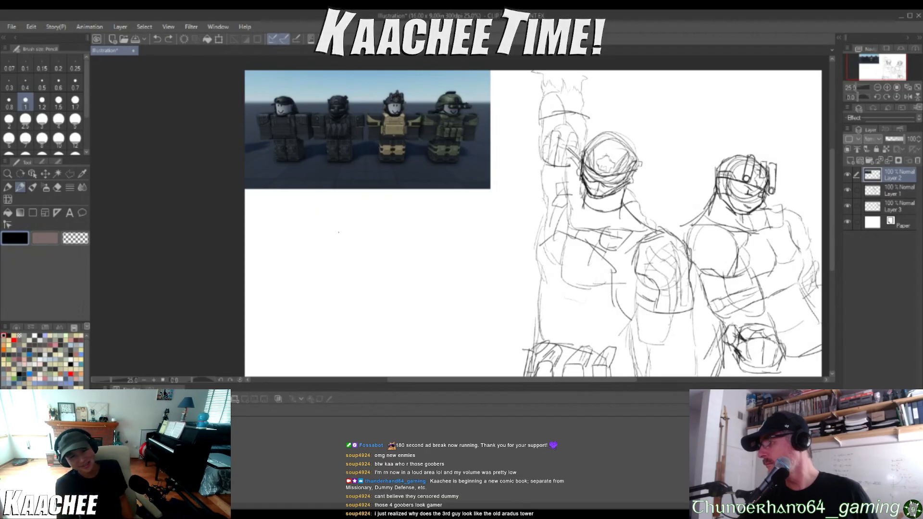
left_click_drag(577, 180, 532, 257)
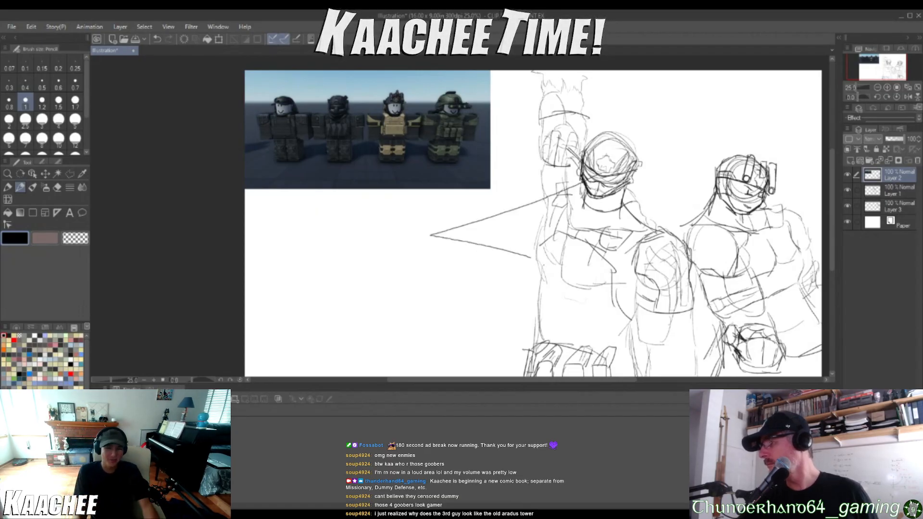
key("ctrl+z")
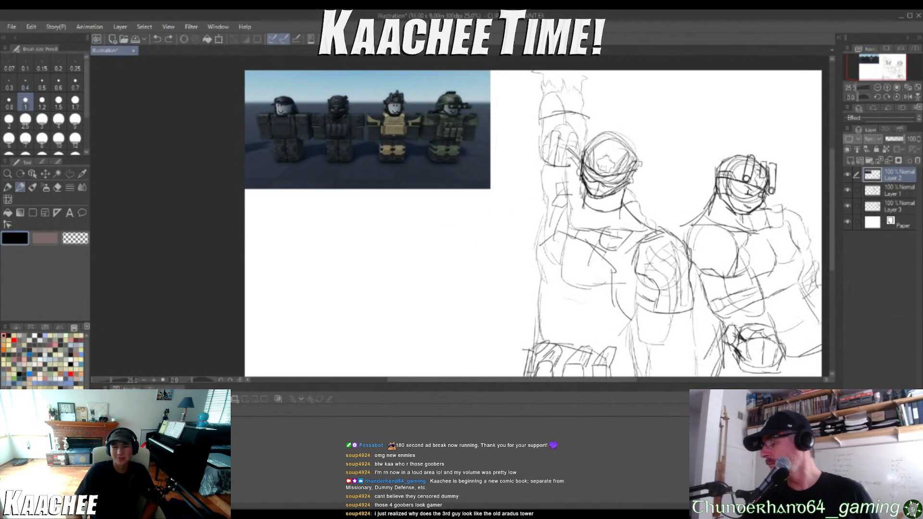
left_click_drag(625, 253, 685, 180)
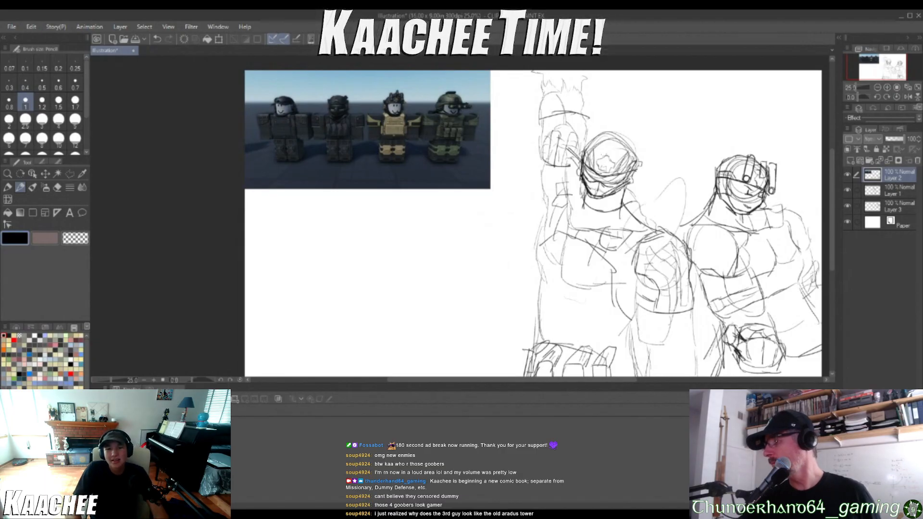
key("ctrl+z")
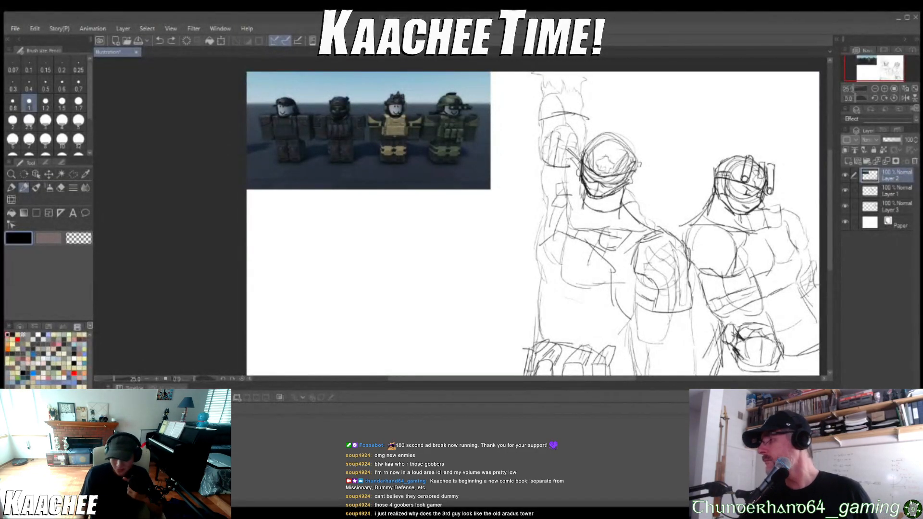
Sketch a third soldier's head between the other two, with an inner helmet circle, jaw and neck lines
scroll(668, 130, "up", 6)
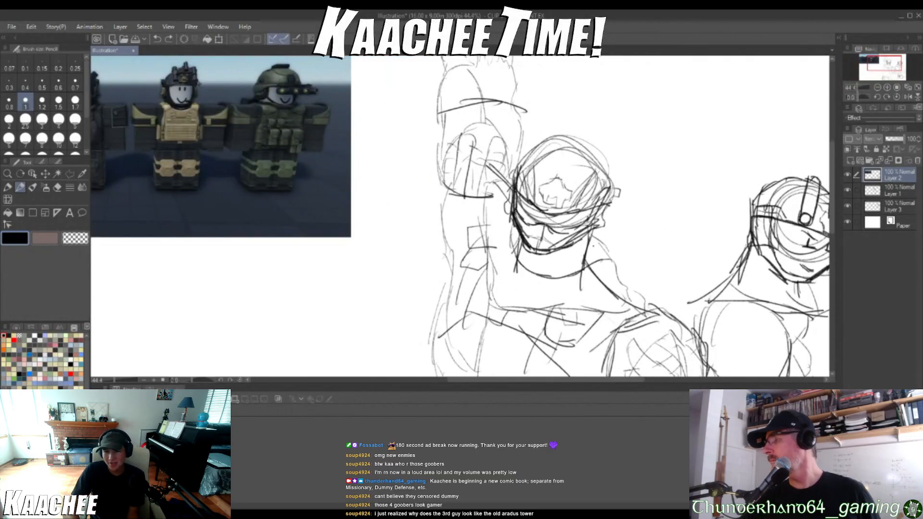
mouse_move(674, 135)
left_mouse_down()
mouse_move(650, 174)
mouse_move(660, 133)
mouse_move(676, 135)
mouse_move(693, 185)
mouse_move(651, 134)
mouse_move(655, 194)
mouse_move(637, 207)
left_mouse_up()
mouse_move(634, 166)
left_mouse_down()
mouse_move(637, 204)
mouse_move(663, 233)
mouse_move(684, 223)
mouse_move(708, 188)
left_mouse_up()
left_click_drag(681, 231, 710, 169)
mouse_move(636, 170)
left_mouse_down()
mouse_move(634, 141)
mouse_move(668, 124)
mouse_move(703, 147)
mouse_move(717, 173)
left_mouse_up()
left_click_drag(640, 211, 636, 254)
mouse_move(701, 206)
left_mouse_down()
mouse_move(699, 245)
mouse_move(688, 250)
left_mouse_up()
mouse_move(696, 212)
left_mouse_down()
mouse_move(689, 246)
mouse_move(696, 231)
mouse_move(741, 253)
left_mouse_up()
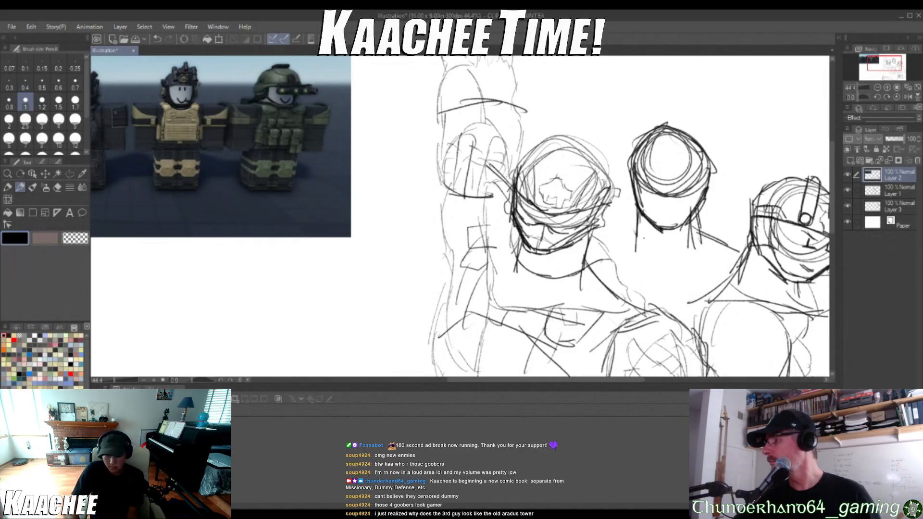
Rough in the third soldier's sloping shoulders on both sides of the neck, plus the angled collar lines below it
left_click_drag(638, 208, 600, 231)
left_click_drag(636, 205, 590, 242)
left_click_drag(701, 210, 753, 250)
left_click_drag(611, 243, 661, 279)
mouse_move(633, 252)
left_mouse_down()
mouse_move(659, 281)
mouse_move(732, 255)
left_mouse_up()
Strengthen the third soldier's helmet rim, the side edge of the face and the chin with darker strokes
mouse_move(631, 170)
left_mouse_down()
mouse_move(660, 195)
mouse_move(696, 190)
left_mouse_up()
scroll(696, 196, "up", 1)
scroll(673, 178, "up", 5)
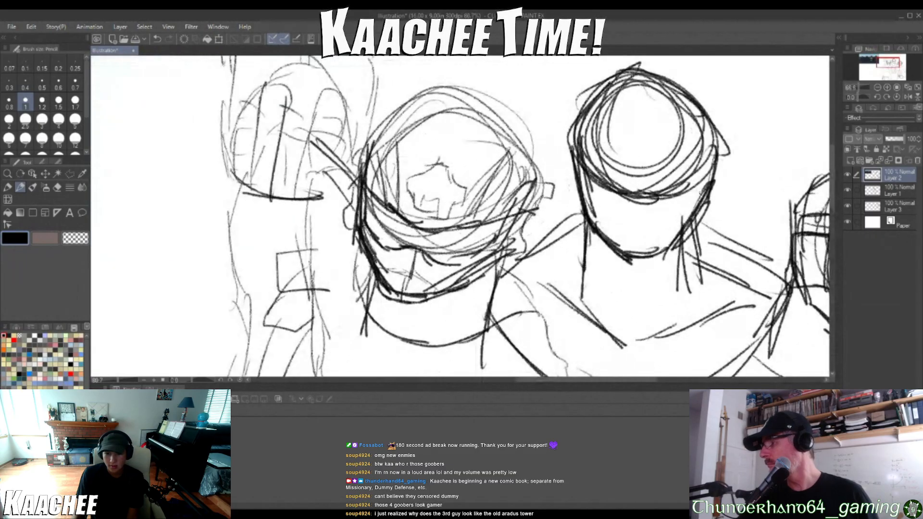
mouse_move(486, 143)
left_mouse_down()
mouse_move(536, 222)
mouse_move(589, 235)
mouse_move(642, 230)
mouse_move(688, 193)
left_mouse_up()
left_click_drag(666, 225, 690, 172)
scroll(614, 223, "down", 9)
scroll(674, 198, "up", 6)
mouse_move(617, 236)
left_mouse_down()
mouse_move(649, 191)
mouse_move(622, 236)
left_mouse_up()
Add curved bands across the front of the third soldier's helmet, with short detail strokes between them
mouse_move(493, 143)
left_mouse_down()
mouse_move(587, 114)
mouse_move(657, 146)
left_mouse_up()
mouse_move(506, 195)
left_mouse_down()
mouse_move(576, 168)
mouse_move(615, 199)
left_mouse_up()
mouse_move(511, 149)
left_mouse_down()
mouse_move(622, 131)
mouse_move(640, 166)
mouse_move(604, 181)
mouse_move(509, 147)
mouse_move(545, 124)
mouse_move(557, 167)
left_mouse_up()
left_click_drag(571, 136, 586, 157)
left_click_drag(605, 142, 612, 166)
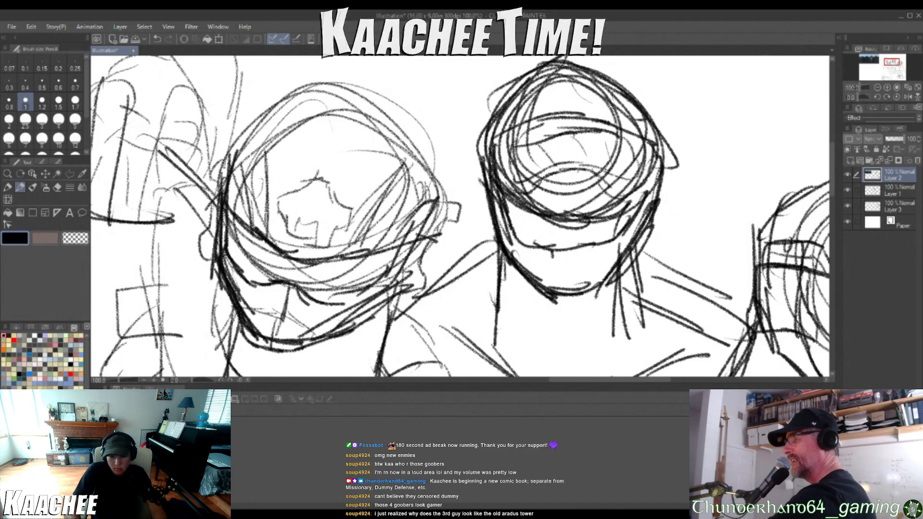
Sketch small eyes with angled brows on the third soldier's face, undoing the first marks, and add contours beside the helmet
left_click_drag(544, 260, 584, 258)
key("ctrl+z")
key("ctrl+z")
key("ctrl+z")
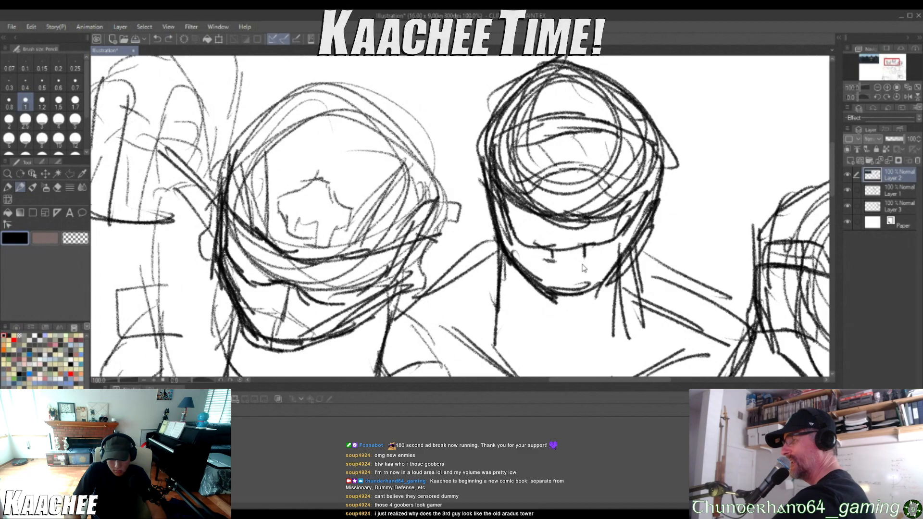
mouse_move(552, 243)
left_mouse_down()
mouse_move(558, 262)
mouse_move(583, 247)
mouse_move(592, 260)
left_mouse_up()
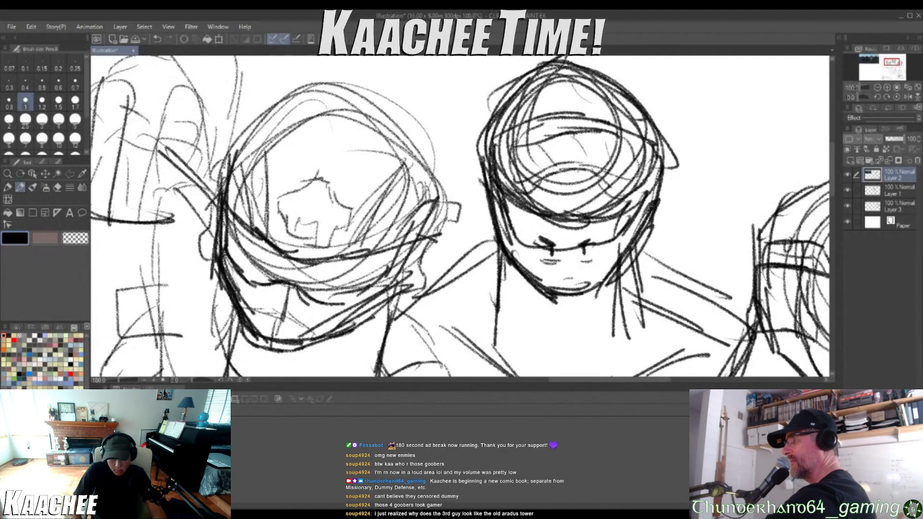
mouse_move(475, 187)
left_mouse_down()
mouse_move(494, 251)
mouse_move(521, 253)
mouse_move(498, 161)
left_mouse_up()
mouse_move(661, 173)
left_mouse_down()
mouse_move(640, 196)
mouse_move(632, 232)
mouse_move(657, 237)
mouse_move(666, 169)
left_mouse_up()
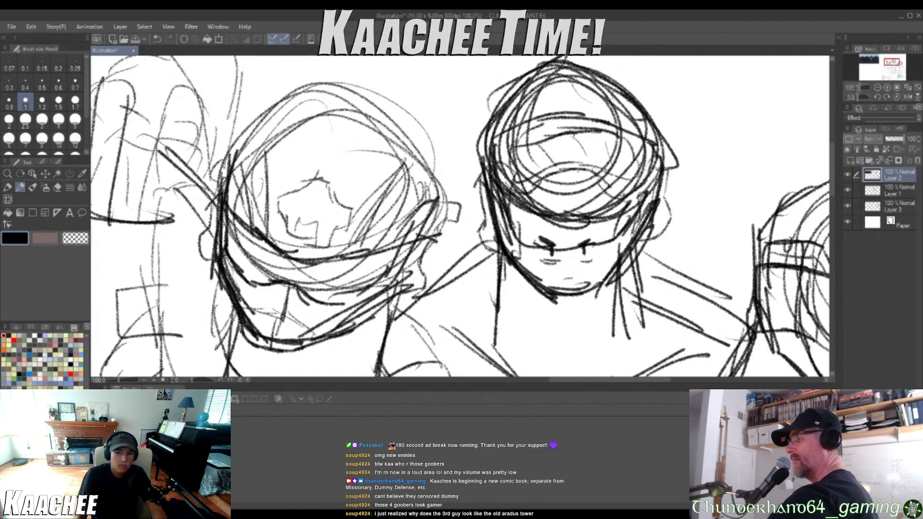
scroll(591, 210, "down", 10)
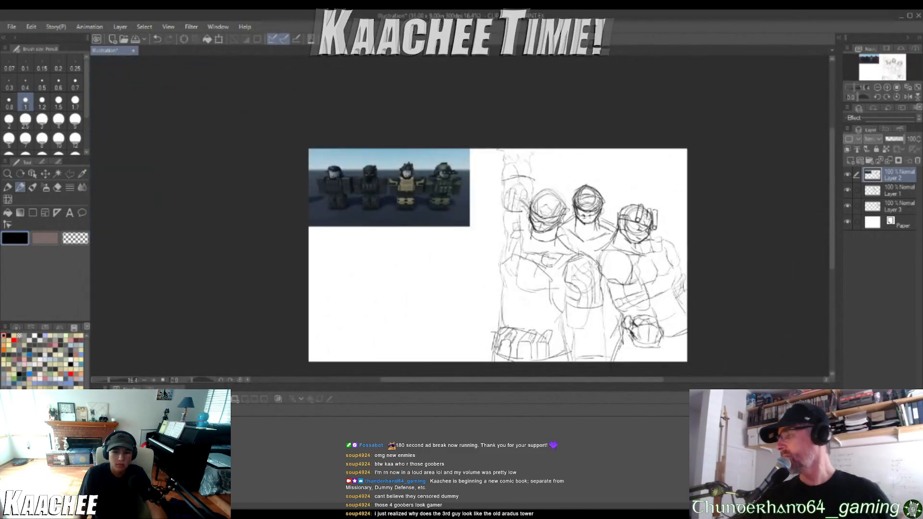
scroll(589, 213, "up", 4)
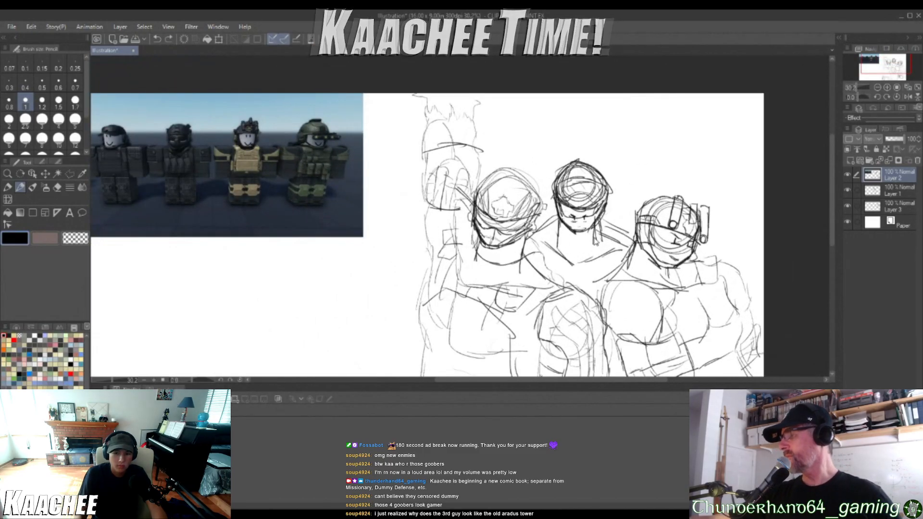
scroll(587, 215, "up", 4)
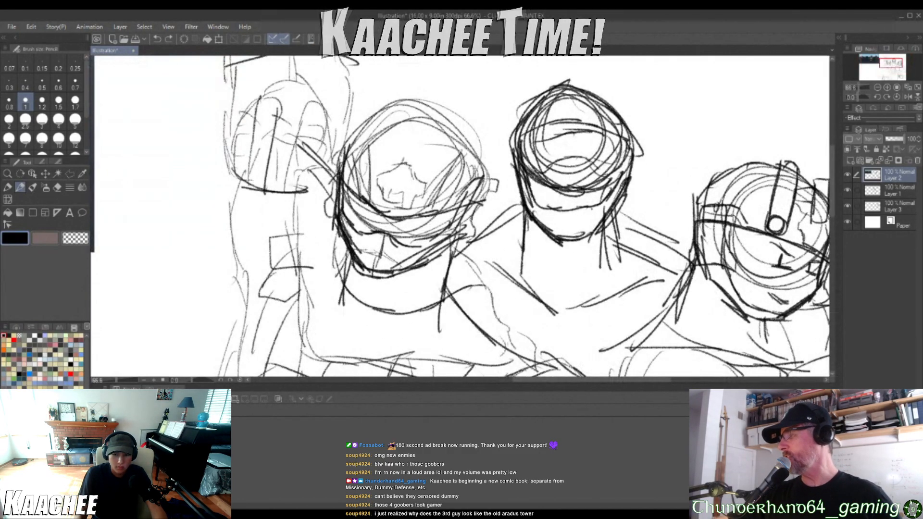
scroll(588, 212, "up", 4)
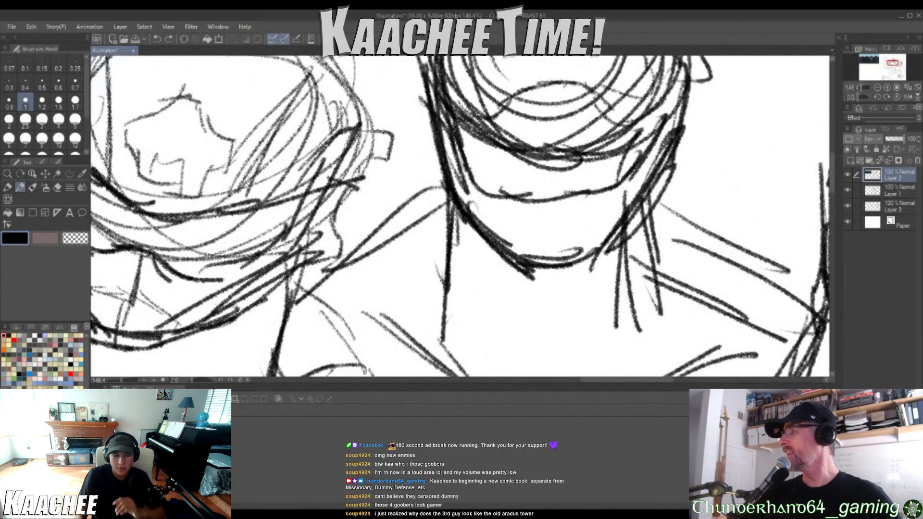
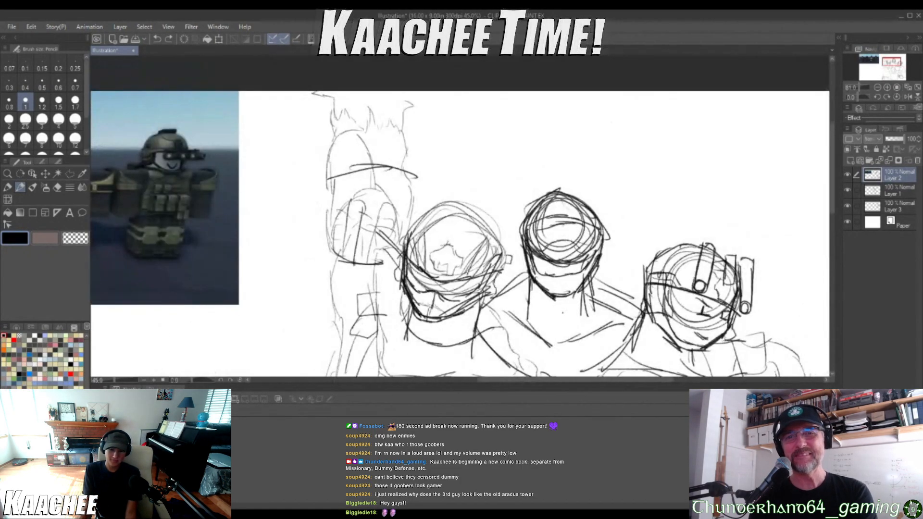
Draw two small L-shaped eyes below the middle soldier's helmet rim and a tiny nose mark above the mouth
scroll(564, 313, "down", 10)
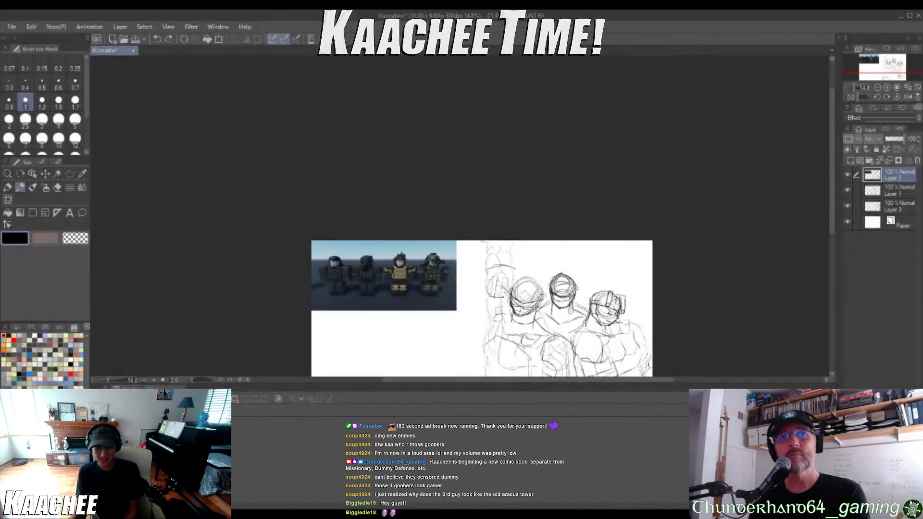
scroll(568, 334, "up", 6)
scroll(539, 300, "up", 6)
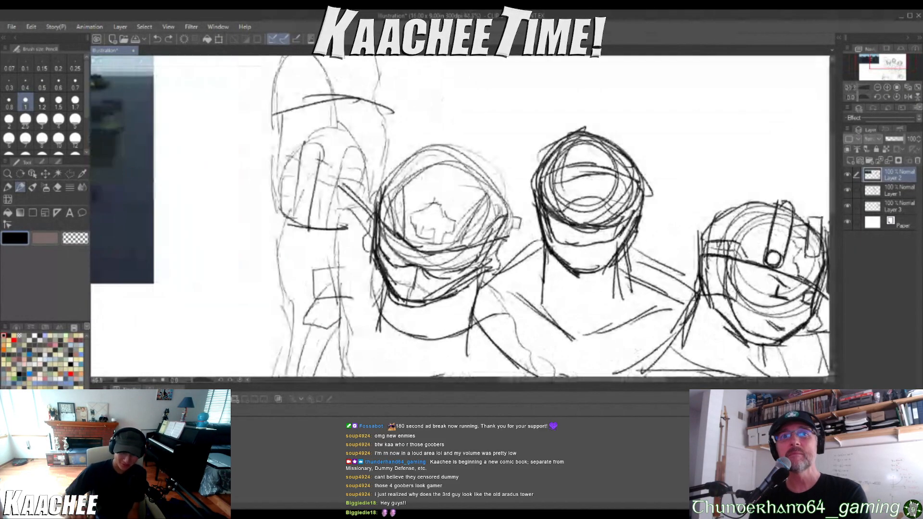
scroll(485, 311, "up", 5)
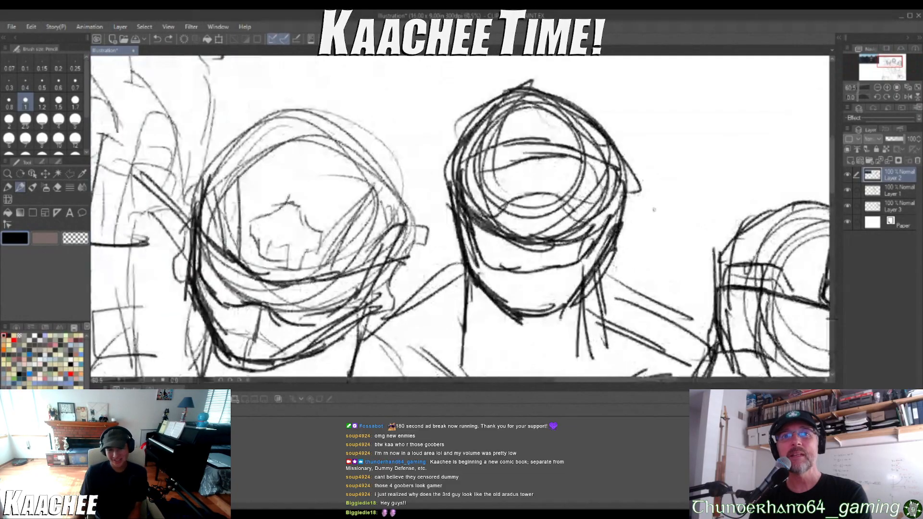
scroll(485, 310, "down", 8)
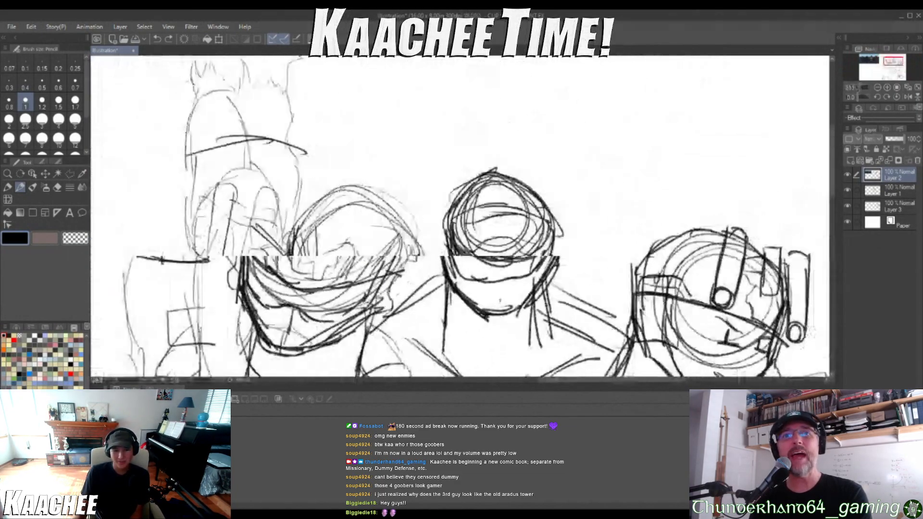
scroll(491, 317, "up", 1)
scroll(491, 317, "up", 8)
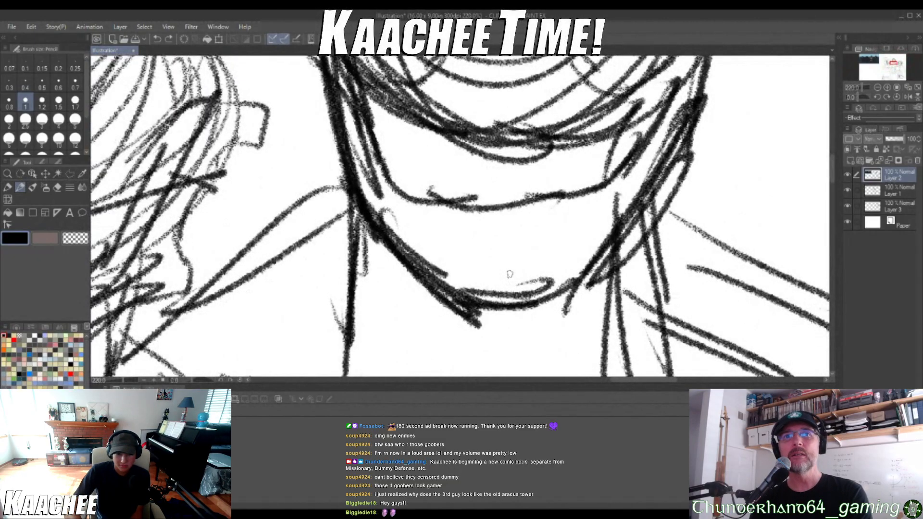
mouse_move(459, 208)
left_mouse_down()
mouse_move(465, 230)
mouse_move(450, 228)
mouse_move(471, 230)
mouse_move(443, 230)
left_mouse_up()
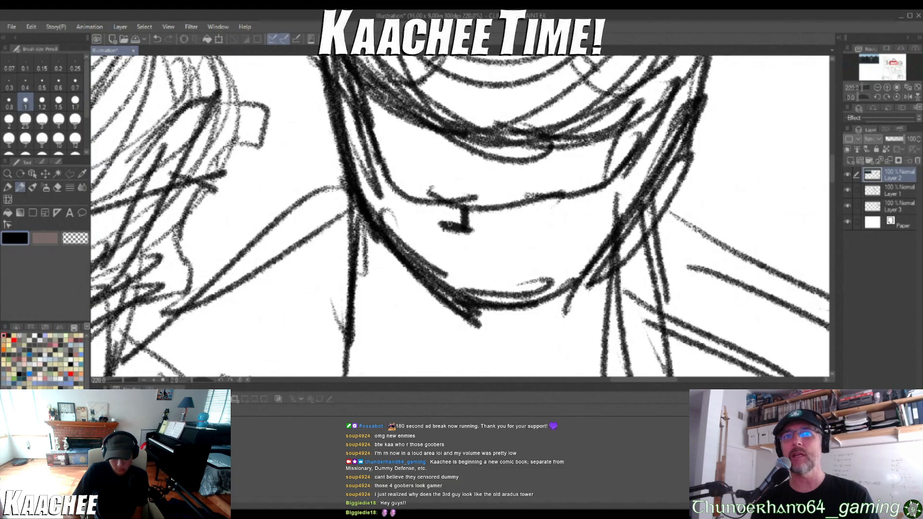
mouse_move(538, 201)
left_mouse_down()
mouse_move(538, 224)
mouse_move(539, 209)
left_mouse_up()
left_click_drag(493, 273, 504, 273)
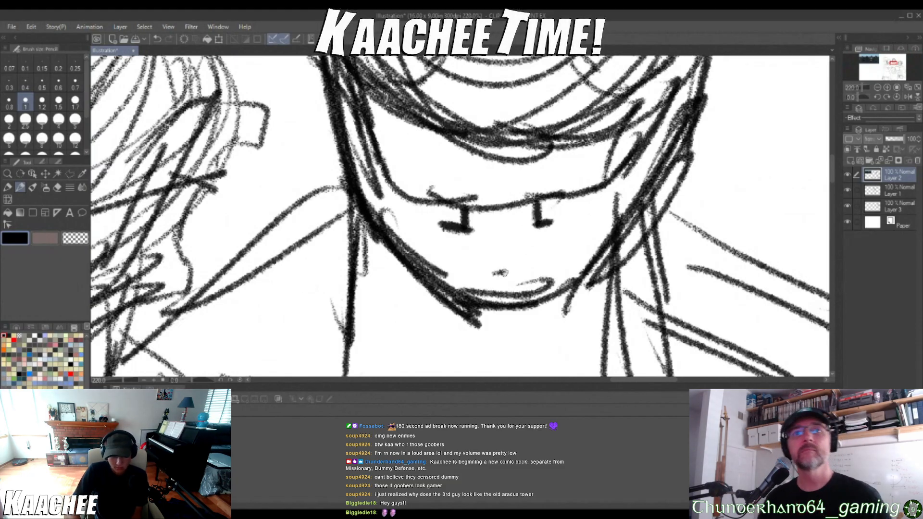
Sketch ear outlines on both sides of the middle soldier's head, just below the helmet's sides
scroll(592, 132, "down", 3)
scroll(624, 199, "down", 5)
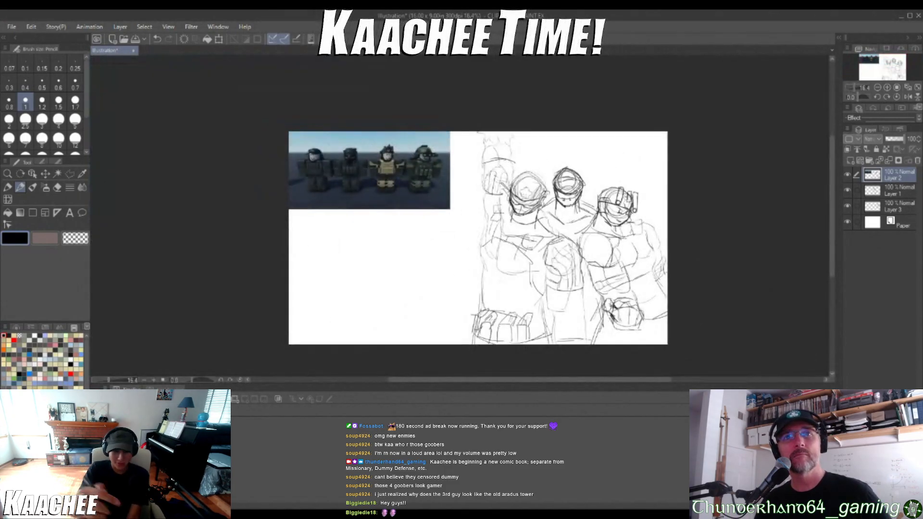
scroll(289, 209, "up", 6)
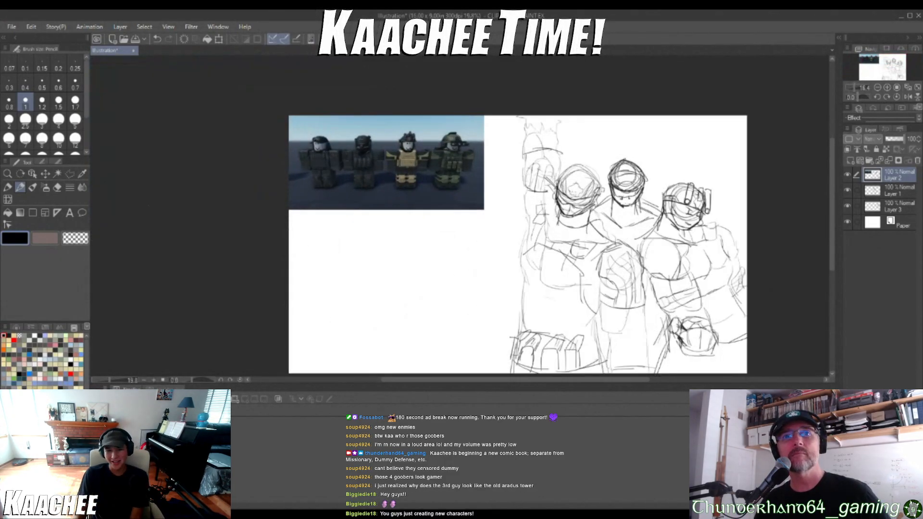
scroll(346, 198, "down", 6)
scroll(628, 166, "up", 5)
scroll(506, 199, "up", 5)
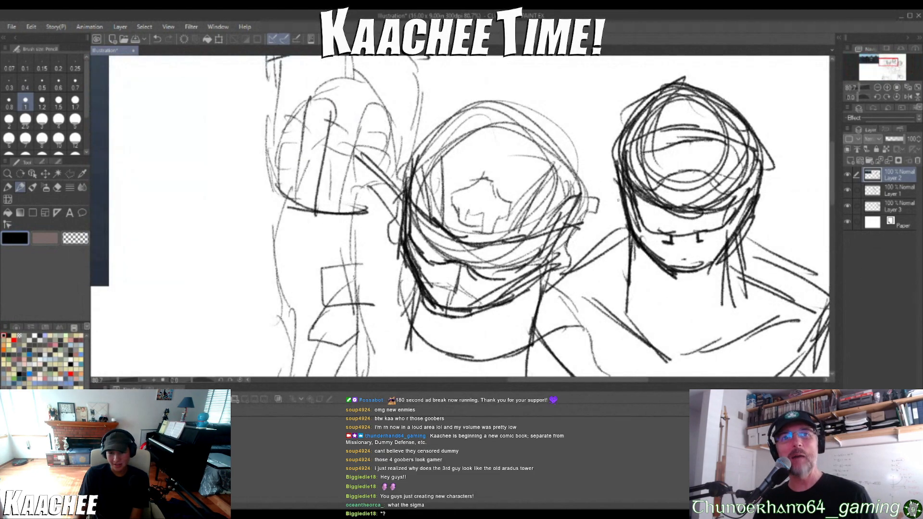
scroll(621, 197, "up", 4)
mouse_move(618, 165)
left_mouse_down()
mouse_move(611, 246)
mouse_move(642, 268)
left_mouse_up()
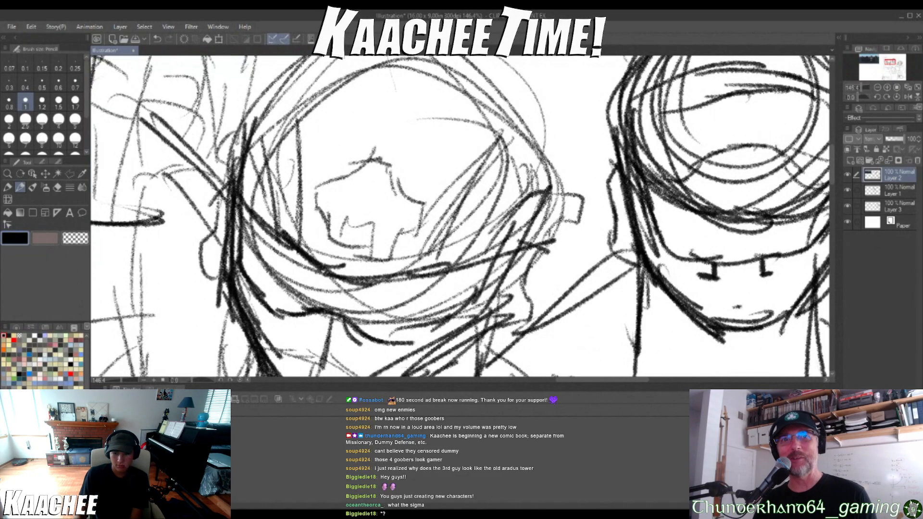
scroll(621, 262, "down", 7)
scroll(713, 226, "up", 5)
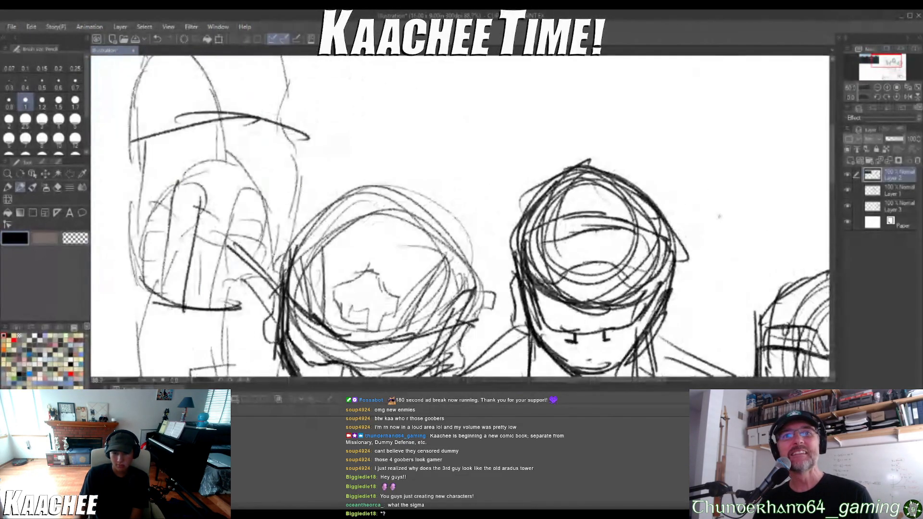
scroll(720, 217, "up", 3)
mouse_move(665, 259)
left_mouse_down()
mouse_move(671, 327)
mouse_move(628, 347)
left_mouse_up()
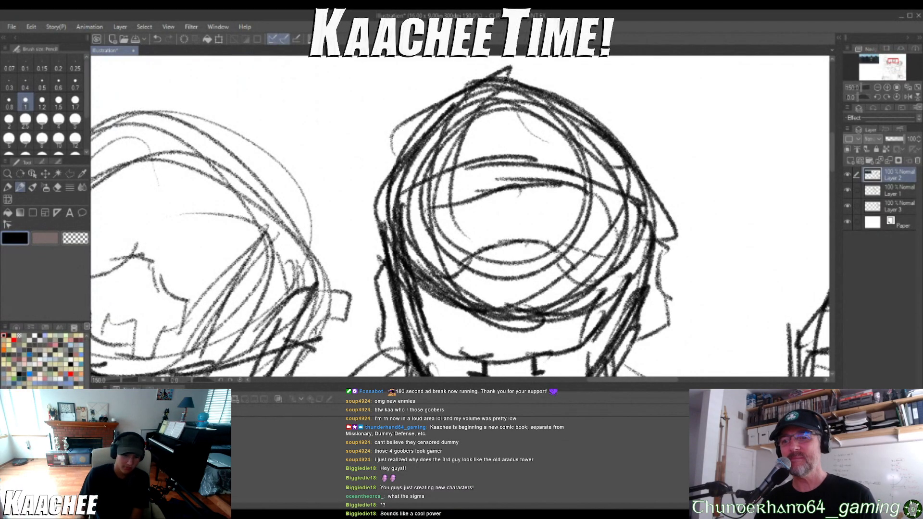
Sketch the middle soldier's curved collar, shoulder contours beside the neck and short vertical lines on the chest
scroll(544, 284, "down", 8)
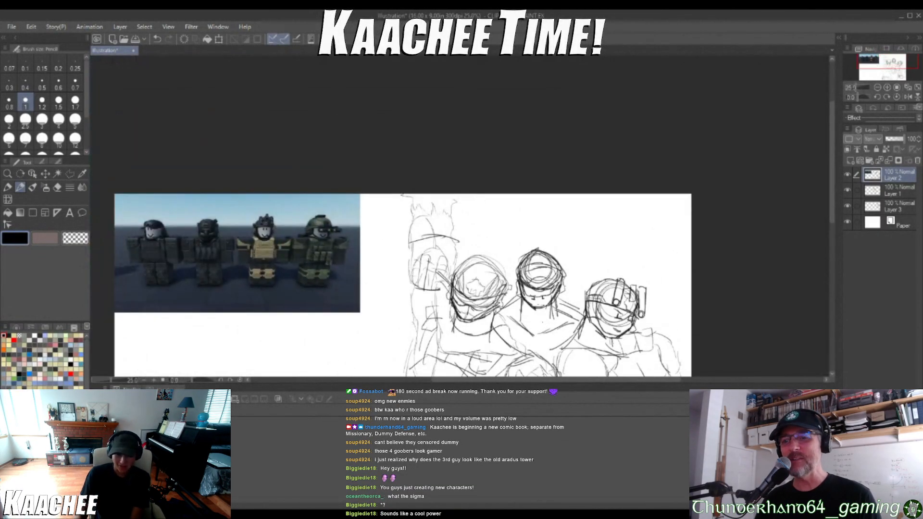
scroll(541, 327, "up", 5)
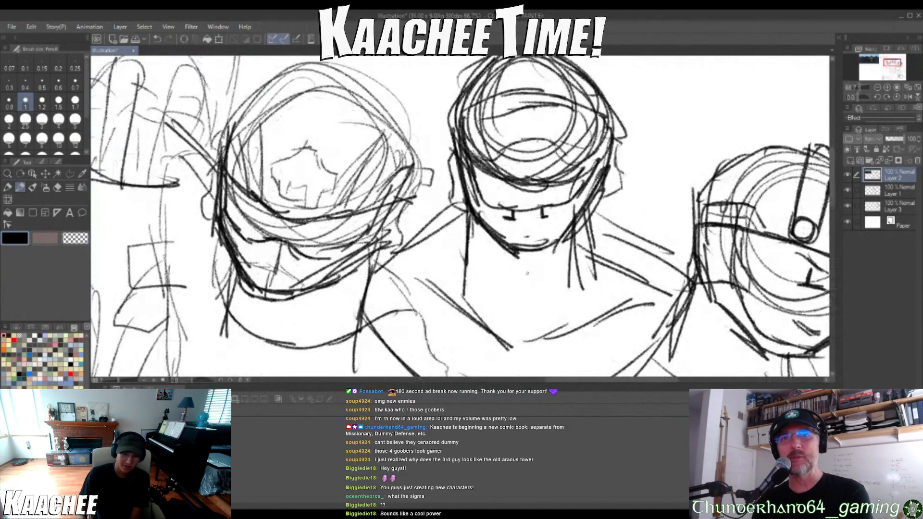
mouse_move(452, 210)
left_mouse_down()
mouse_move(481, 298)
mouse_move(553, 305)
mouse_move(603, 239)
mouse_move(611, 201)
mouse_move(665, 244)
left_mouse_up()
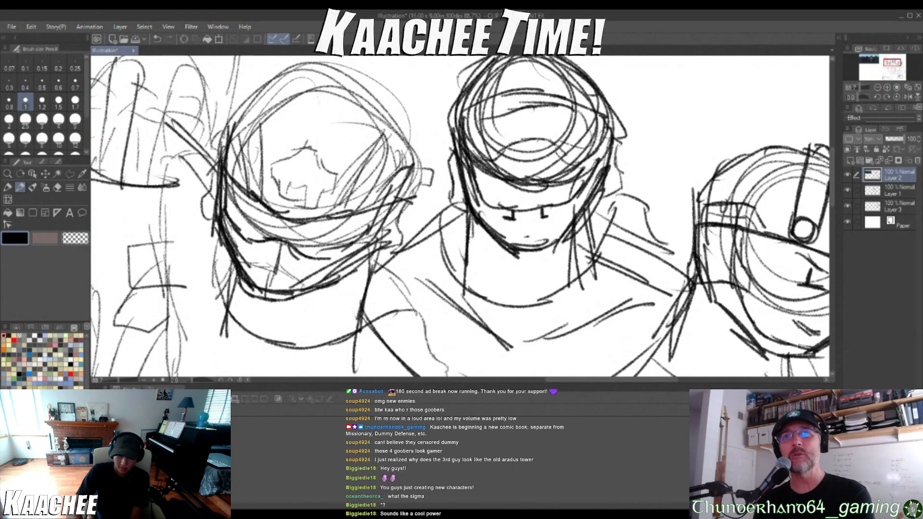
left_click_drag(445, 201, 396, 233)
left_click_drag(422, 201, 477, 192)
mouse_move(424, 281)
left_mouse_down()
mouse_move(496, 350)
mouse_move(611, 320)
mouse_move(659, 278)
left_mouse_up()
left_click_drag(489, 340, 490, 377)
left_click_drag(562, 338, 567, 372)
scroll(561, 268, "down", 9)
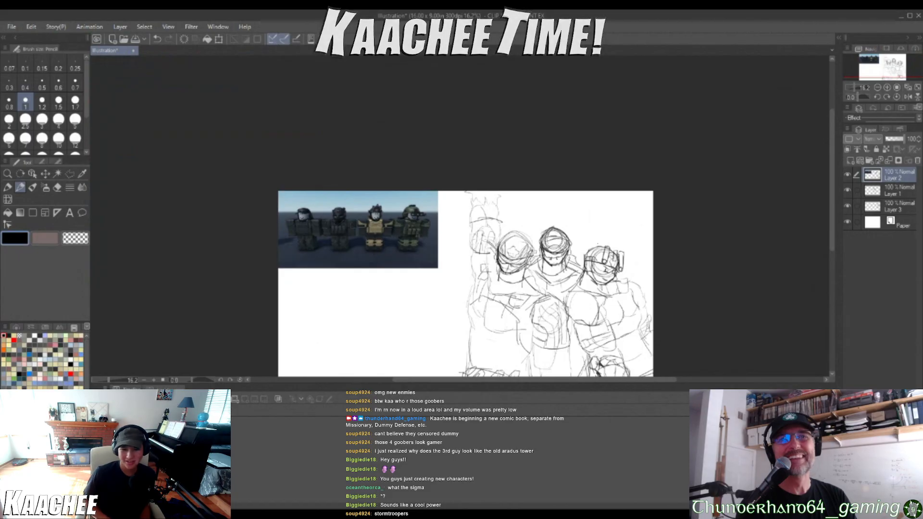
scroll(618, 205, "up", 6)
scroll(522, 231, "down", 9)
scroll(525, 252, "up", 6)
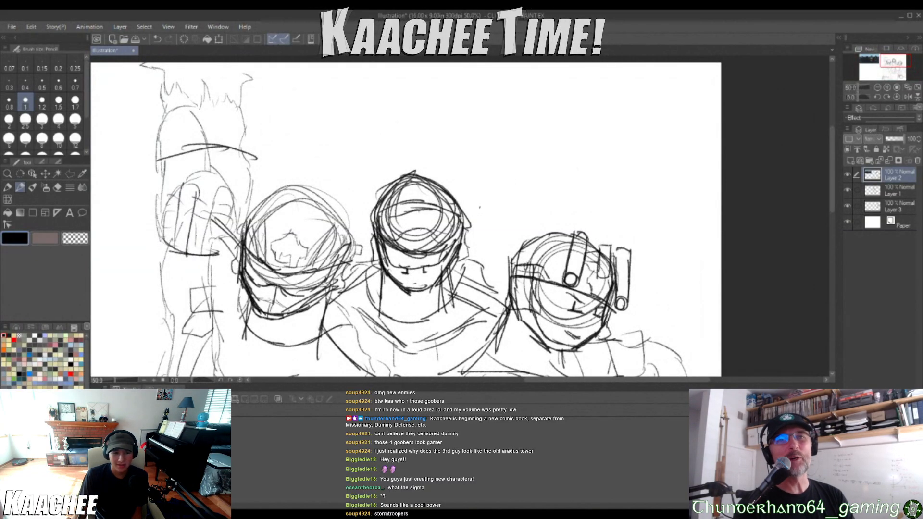
scroll(300, 207, "down", 1)
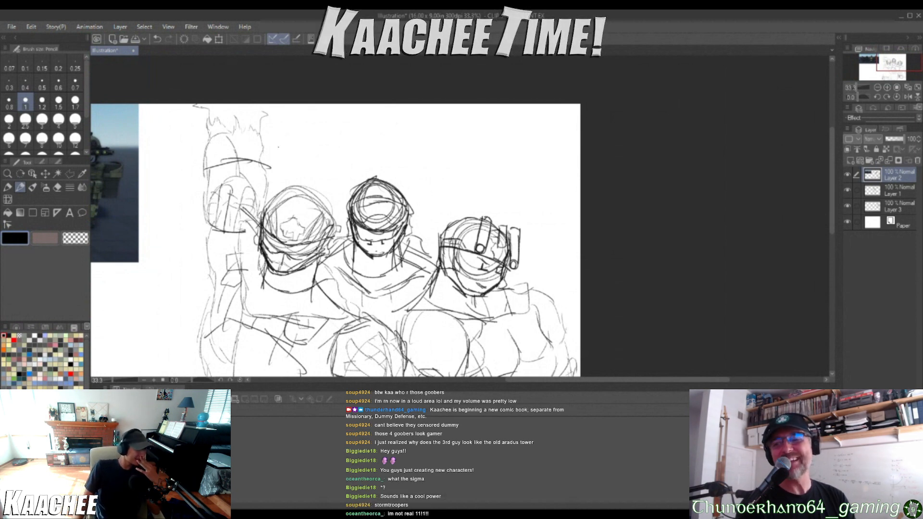
Handwrite the words "Right Hand" on two lines beside the first soldier's raised arm
scroll(204, 105, "up", 4)
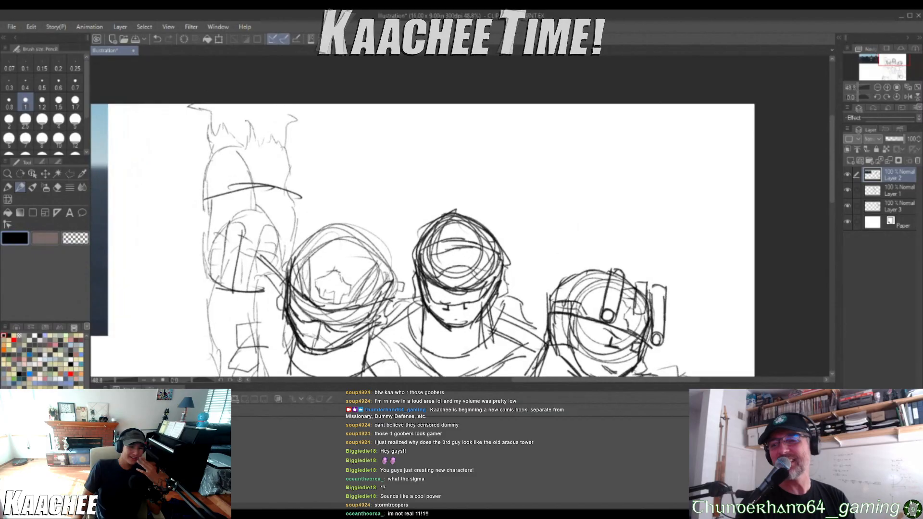
scroll(204, 138, "up", 4)
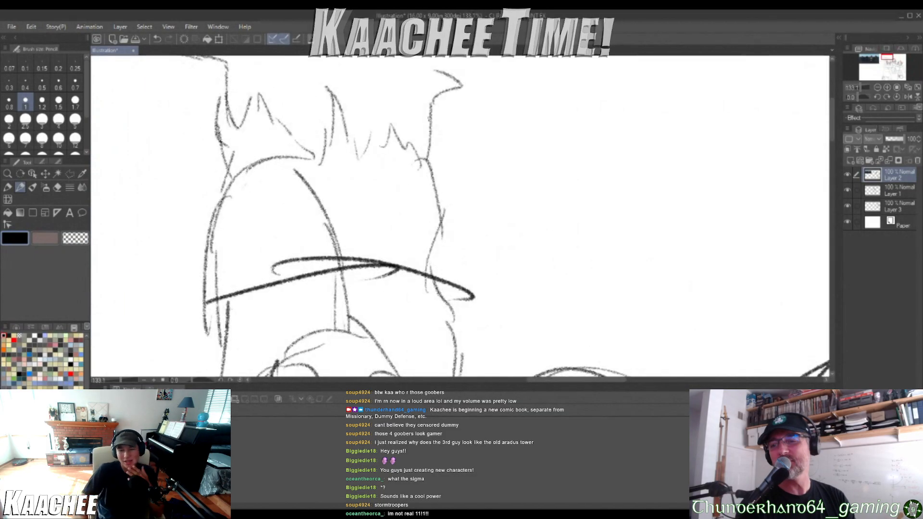
left_click_drag(443, 114, 442, 166)
mouse_move(442, 115)
left_mouse_down()
mouse_move(444, 164)
mouse_move(454, 136)
mouse_move(474, 154)
left_mouse_up()
mouse_move(479, 138)
left_mouse_down()
mouse_move(480, 159)
mouse_move(480, 128)
left_mouse_up()
left_click_drag(494, 140, 491, 172)
left_click_drag(506, 119, 524, 164)
mouse_move(542, 116)
left_mouse_down()
mouse_move(539, 143)
mouse_move(555, 126)
left_mouse_up()
left_click_drag(458, 194, 457, 223)
left_click_drag(475, 178, 474, 226)
left_click_drag(457, 208, 495, 219)
mouse_move(501, 219)
left_mouse_down()
mouse_move(509, 198)
mouse_move(516, 212)
left_mouse_up()
left_click_drag(532, 171, 535, 211)
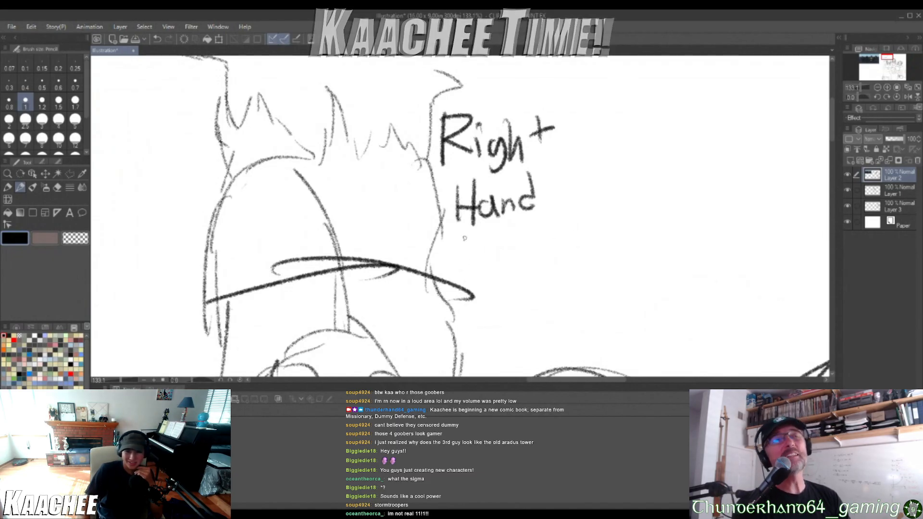
Handwrite "Mutation" below the words "Right Hand" to complete the raised arm's label
mouse_move(459, 271)
left_mouse_down()
mouse_move(472, 233)
mouse_move(481, 271)
left_mouse_up()
left_click_drag(486, 253, 509, 271)
mouse_move(524, 239)
left_mouse_down()
mouse_move(526, 271)
mouse_move(534, 251)
mouse_move(554, 266)
left_mouse_up()
mouse_move(549, 250)
left_mouse_down()
mouse_move(566, 248)
mouse_move(565, 262)
mouse_move(576, 248)
mouse_move(604, 262)
left_mouse_up()
left_click(562, 242)
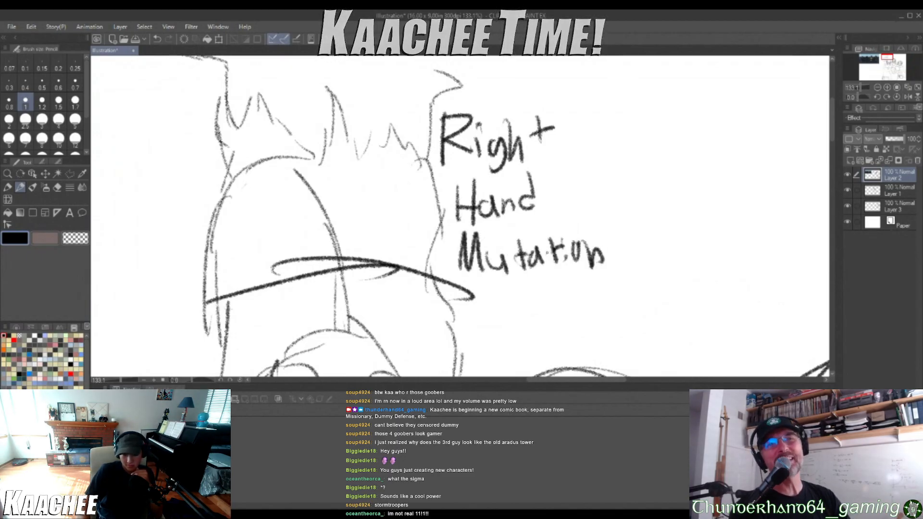
Handwrite the label "Rotation" in an arc above the middle soldier's helmet
scroll(553, 224, "down", 18)
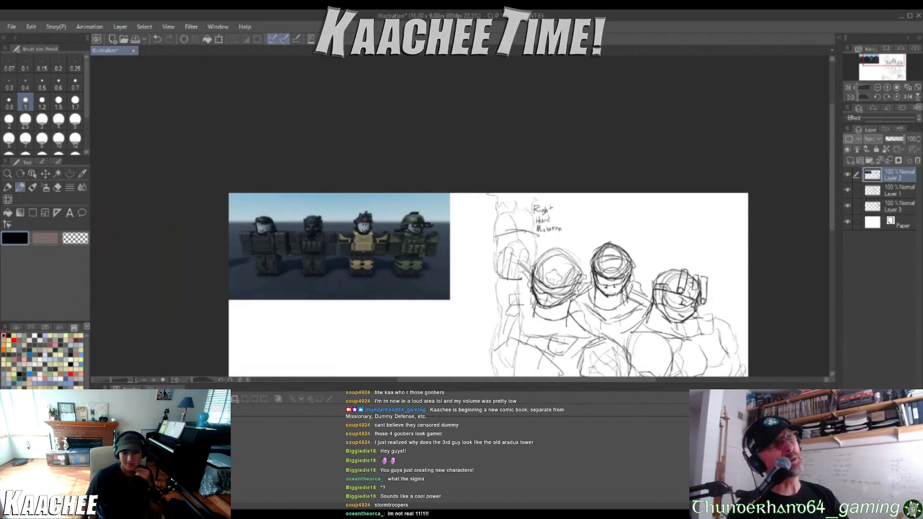
scroll(661, 254, "up", 5)
scroll(625, 259, "up", 6)
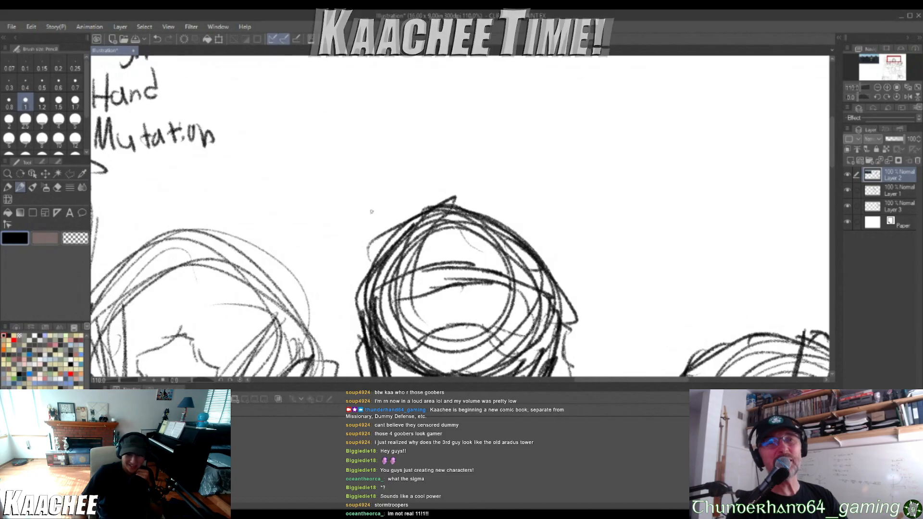
left_click_drag(364, 178, 383, 220)
mouse_move(364, 173)
left_mouse_down()
mouse_move(383, 220)
mouse_move(386, 173)
mouse_move(377, 195)
mouse_move(446, 198)
mouse_move(453, 181)
mouse_move(496, 214)
left_mouse_up()
mouse_move(491, 201)
left_mouse_down()
mouse_move(512, 192)
mouse_move(518, 228)
mouse_move(543, 226)
mouse_move(542, 246)
left_mouse_up()
left_click(527, 192)
left_click_drag(548, 237, 556, 246)
Handwrite the label "Mass Conversion" above the helmet of the soldier with the goggles
scroll(558, 233, "down", 9)
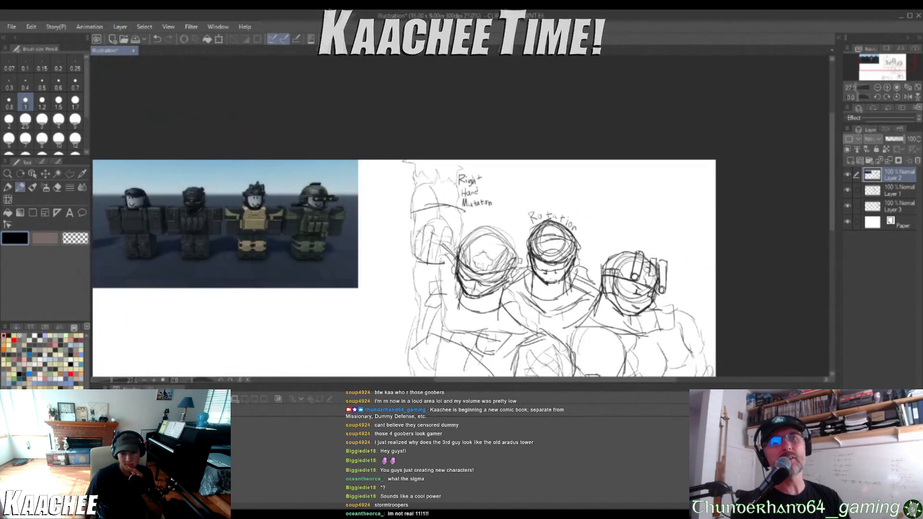
scroll(652, 224, "up", 4)
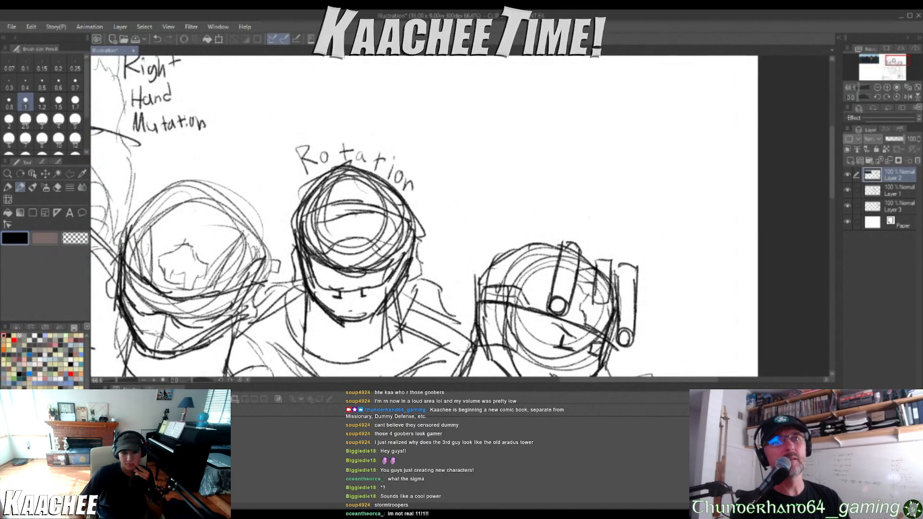
mouse_move(503, 230)
left_mouse_down()
mouse_move(546, 220)
mouse_move(556, 236)
left_mouse_up()
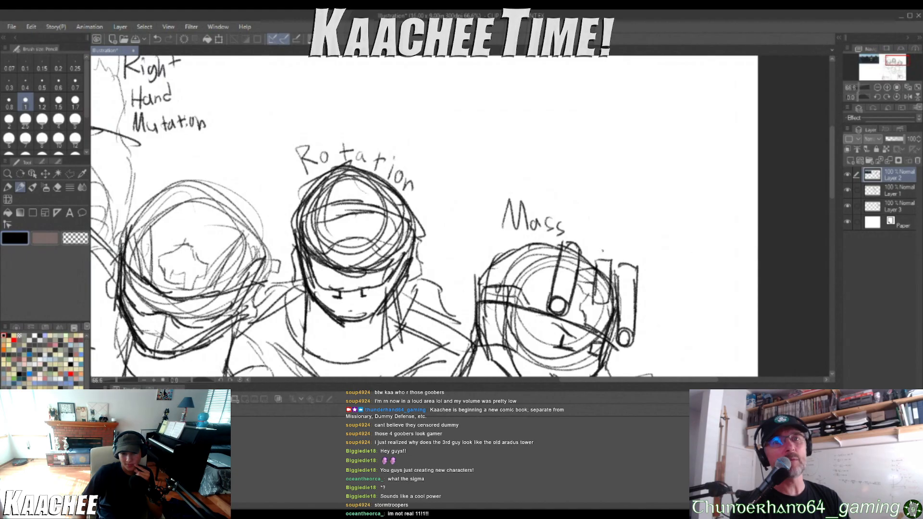
scroll(593, 229, "down", 6)
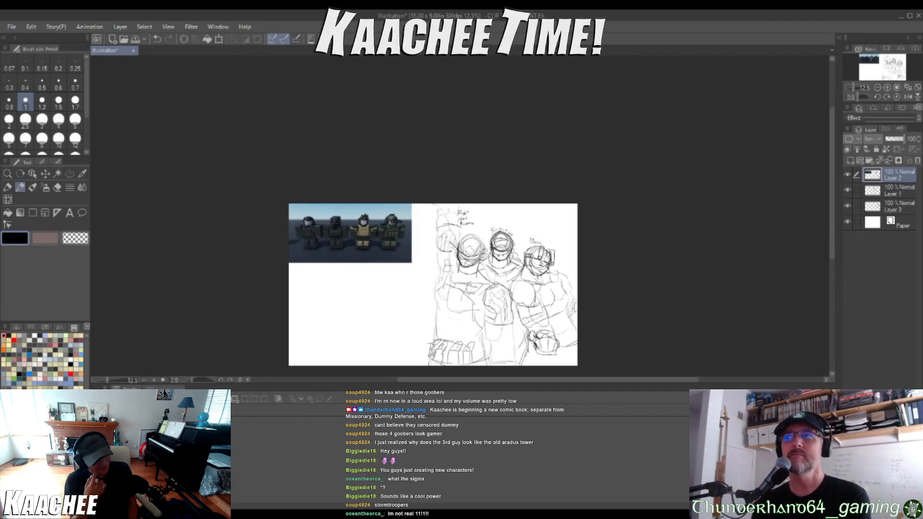
scroll(577, 262, "up", 18)
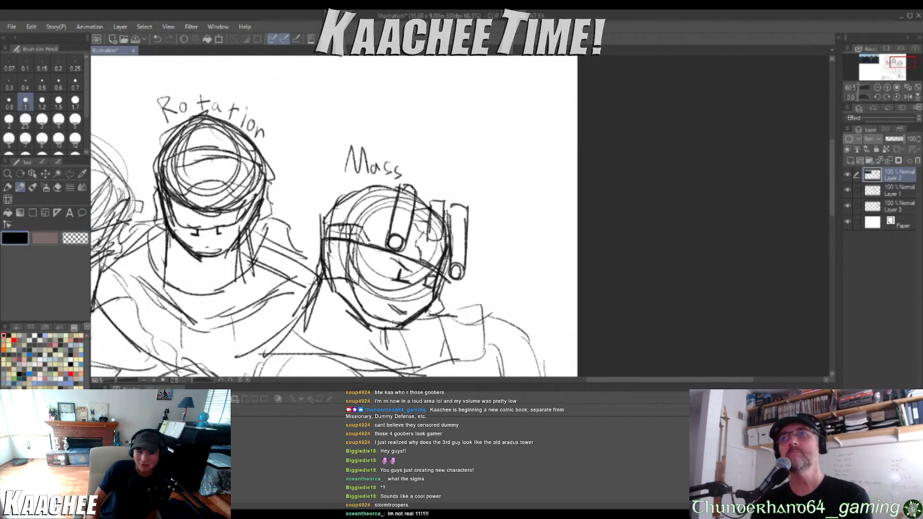
mouse_move(434, 166)
left_mouse_down()
mouse_move(435, 183)
mouse_move(473, 181)
mouse_move(473, 194)
left_mouse_up()
left_click_drag(475, 183, 493, 204)
left_click_drag(506, 200, 527, 219)
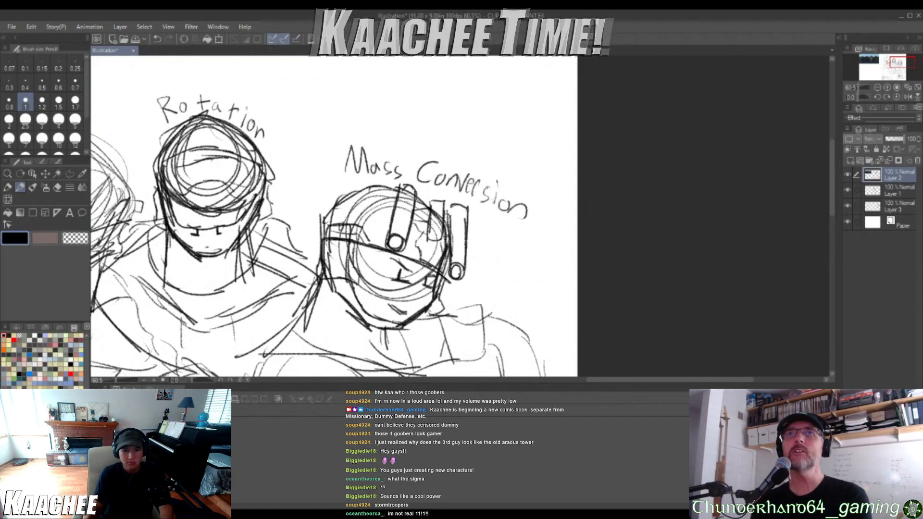
scroll(471, 186, "down", 8)
scroll(459, 198, "down", 5)
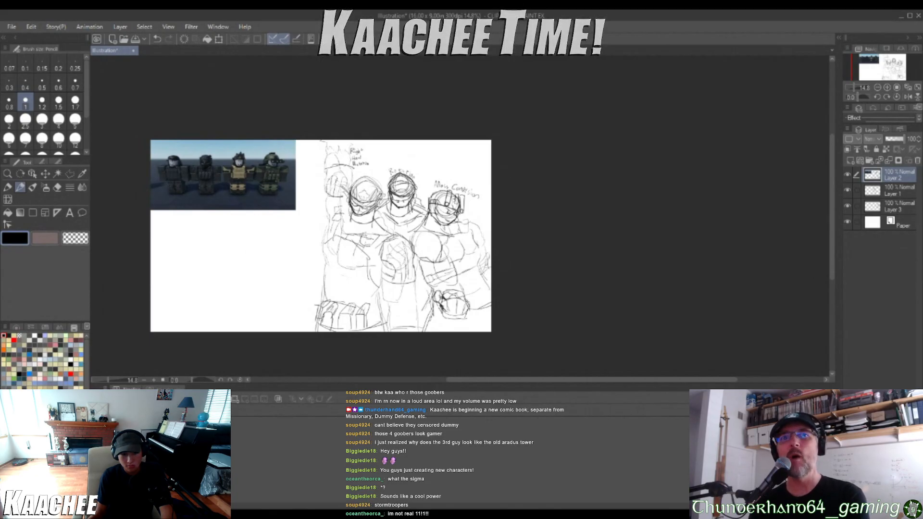
mouse_move(151, 331)
left_mouse_down()
mouse_move(198, 225)
mouse_move(152, 258)
left_mouse_up()
key("ctrl+z")
Circle the camouflaged fourth character in the reference image, then undo the circle
scroll(278, 261, "up", 2)
scroll(236, 244, "up", 2)
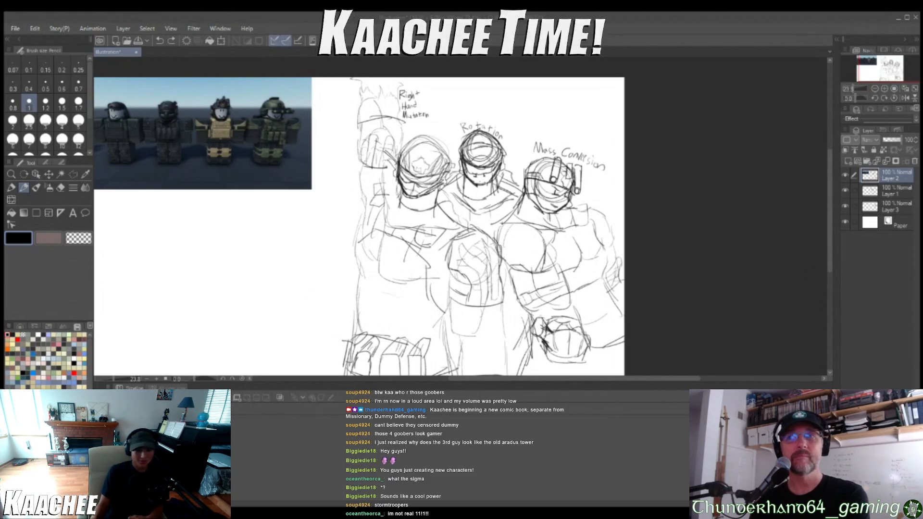
mouse_move(255, 98)
left_mouse_down()
mouse_move(289, 161)
mouse_move(299, 100)
left_mouse_up()
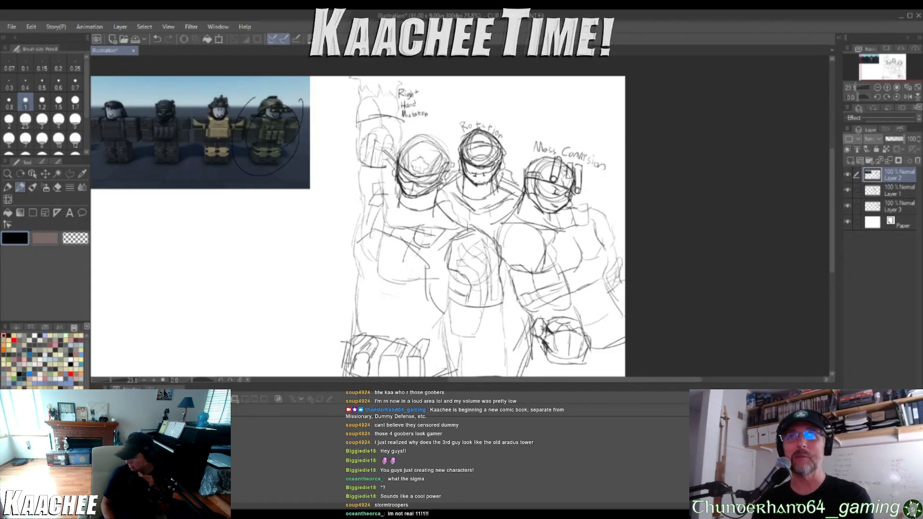
key("ctrl+z")
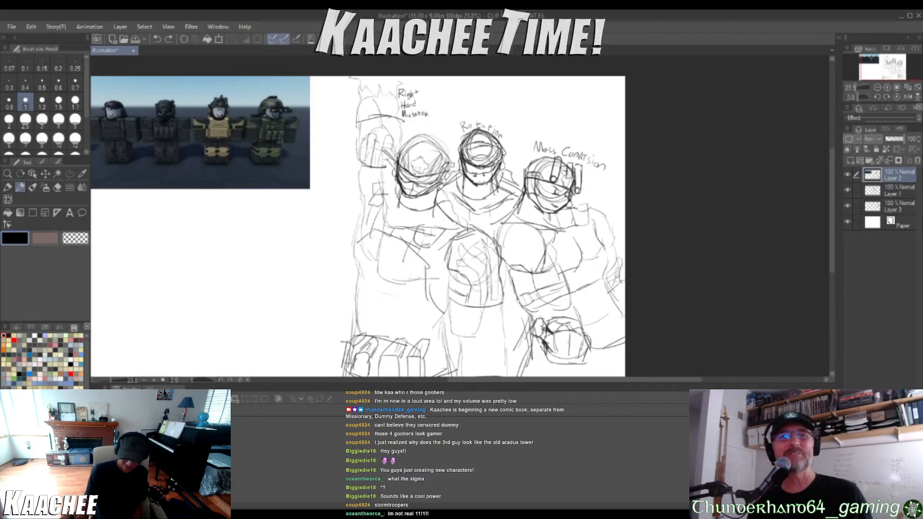
Handwrite the heading "List Powers:" in the blank area beneath the reference image
scroll(130, 295, "down", 4)
scroll(126, 289, "up", 5)
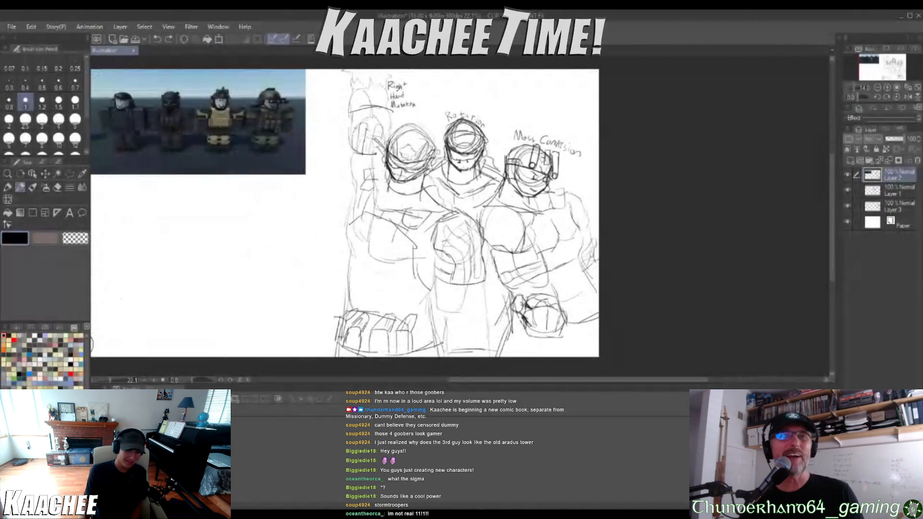
scroll(145, 259, "down", 3)
scroll(142, 245, "up", 5)
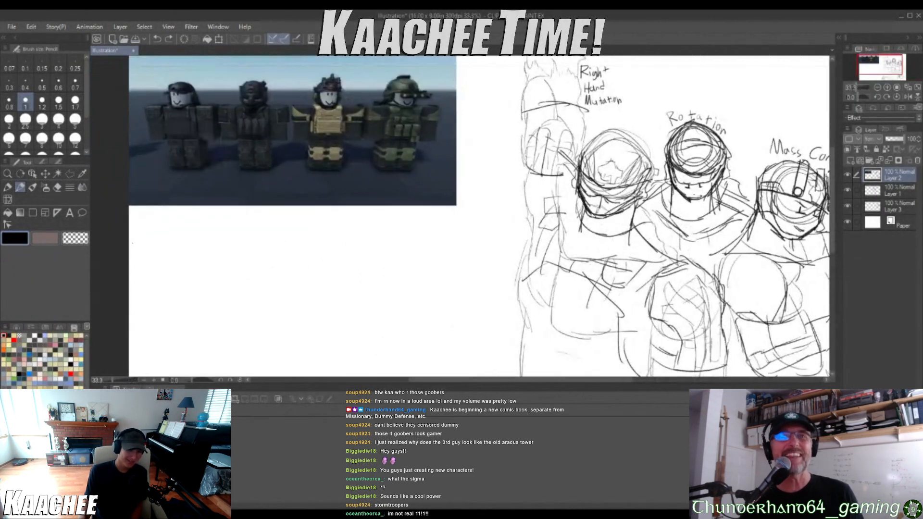
mouse_move(144, 188)
left_mouse_down()
mouse_move(141, 231)
mouse_move(162, 224)
left_mouse_up()
mouse_move(166, 219)
left_mouse_down()
mouse_move(191, 212)
mouse_move(192, 231)
left_mouse_up()
mouse_move(185, 215)
left_mouse_down()
mouse_move(198, 212)
mouse_move(224, 232)
left_mouse_up()
mouse_move(226, 200)
left_mouse_down()
mouse_move(228, 217)
mouse_move(259, 208)
mouse_move(268, 225)
left_mouse_up()
left_click_drag(268, 210, 275, 229)
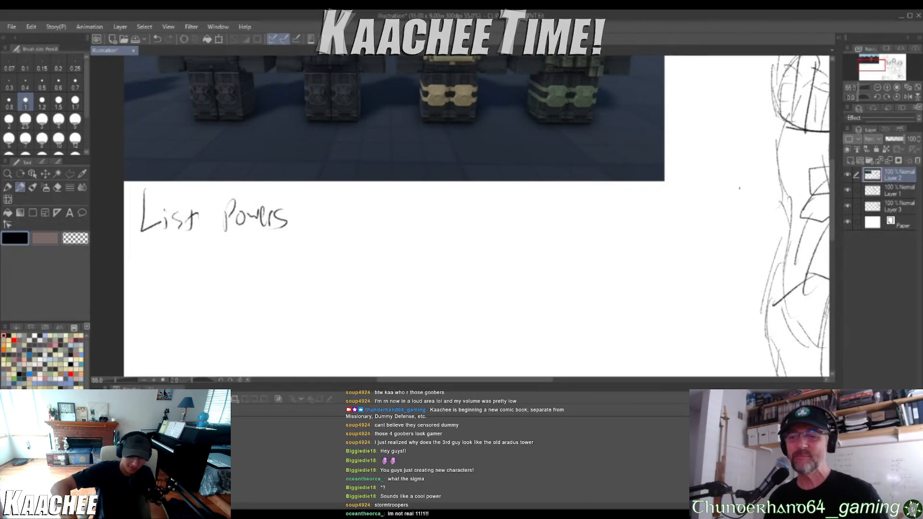
mouse_move(176, 299)
left_mouse_down()
mouse_move(162, 313)
mouse_move(194, 317)
left_mouse_up()
key("ctrl+z")
left_click(289, 209)
left_click(288, 225)
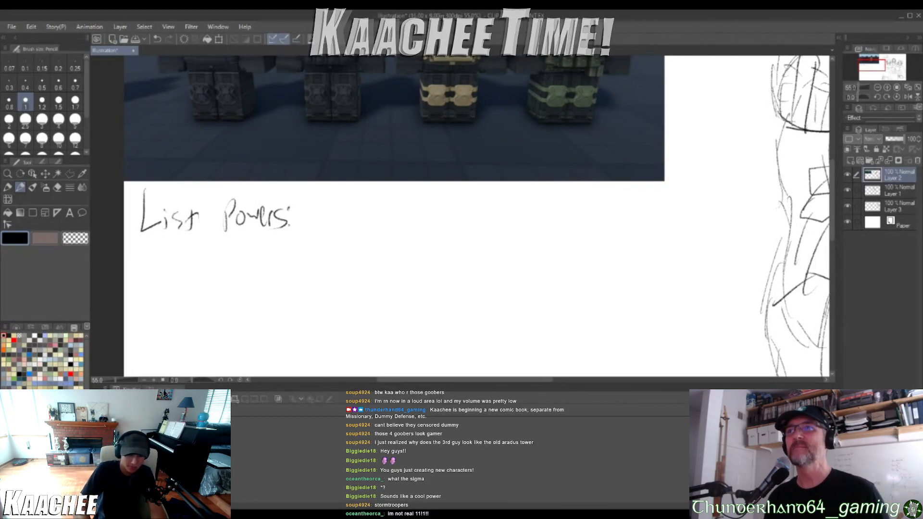
Handwrite "Zeno's Paradox" as the first entry below the "List Powers:" heading
mouse_move(136, 260)
left_mouse_down()
mouse_move(158, 260)
mouse_move(159, 278)
left_mouse_up()
mouse_move(160, 271)
left_mouse_down()
mouse_move(180, 278)
mouse_move(190, 260)
left_mouse_up()
left_click_drag(202, 267, 193, 276)
mouse_move(220, 244)
left_mouse_down()
mouse_move(218, 267)
mouse_move(221, 255)
left_mouse_up()
mouse_move(233, 260)
left_mouse_down()
mouse_move(233, 268)
mouse_move(253, 266)
left_mouse_up()
mouse_move(261, 242)
left_mouse_down()
mouse_move(260, 265)
mouse_move(280, 269)
left_mouse_up()
left_click_drag(280, 247, 270, 270)
scroll(261, 230, "down", 8)
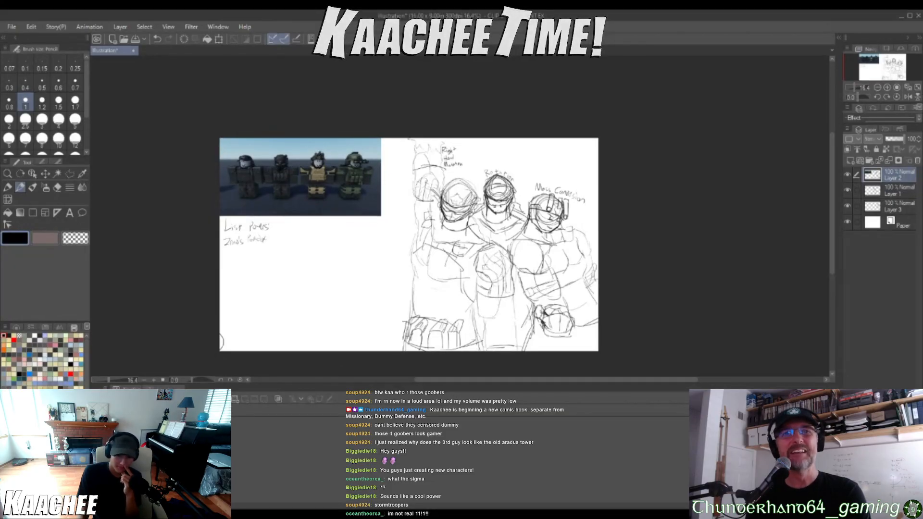
Erase the stray curved mark at the lower-left corner of the canvas and return to the pencil
key("e")
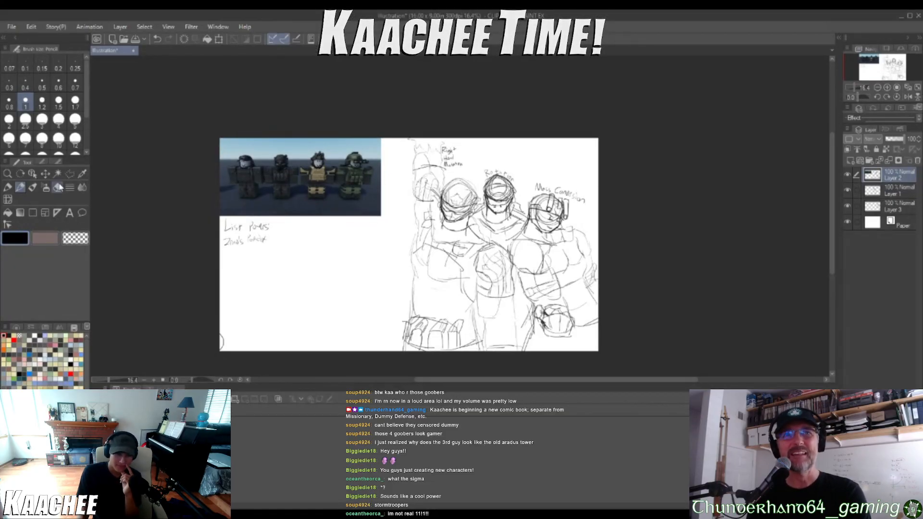
left_click_drag(221, 360, 222, 345)
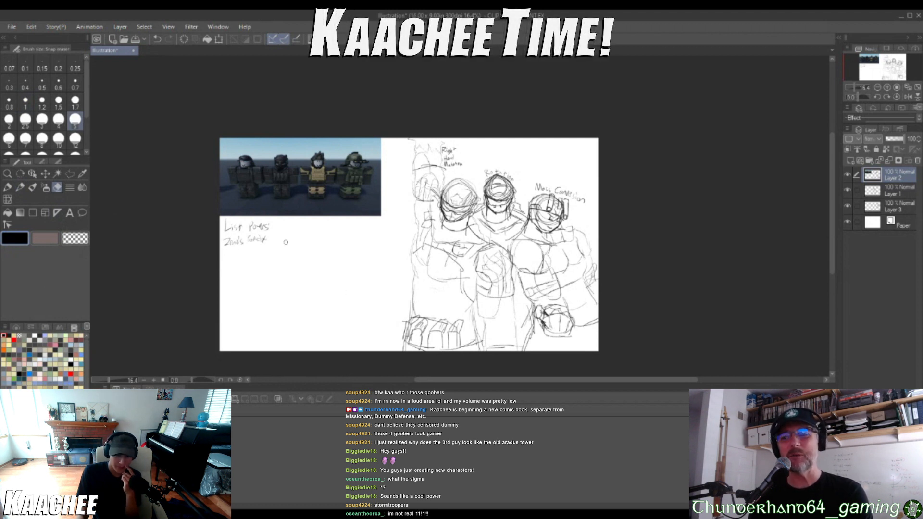
key("p")
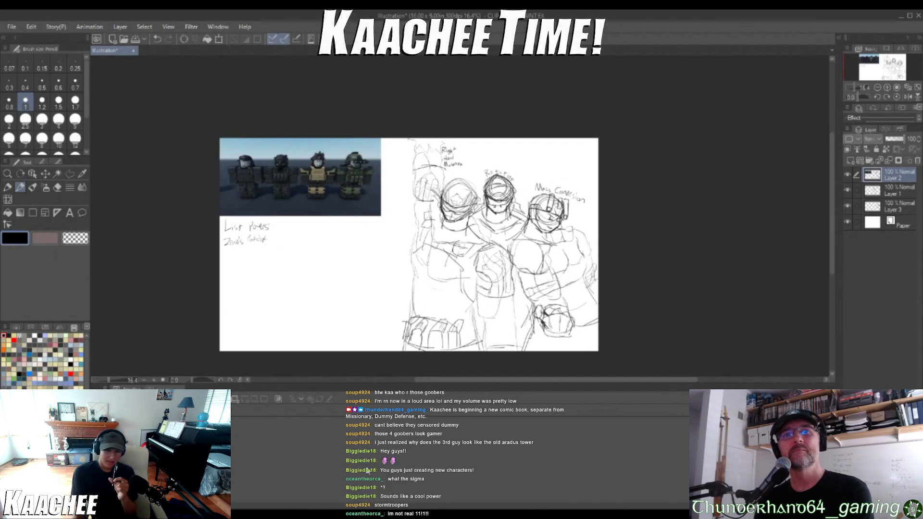
mouse_move(357, 138)
left_mouse_down()
mouse_move(343, 159)
mouse_move(381, 167)
left_mouse_up()
key("ctrl+z")
key("ctrl+z")
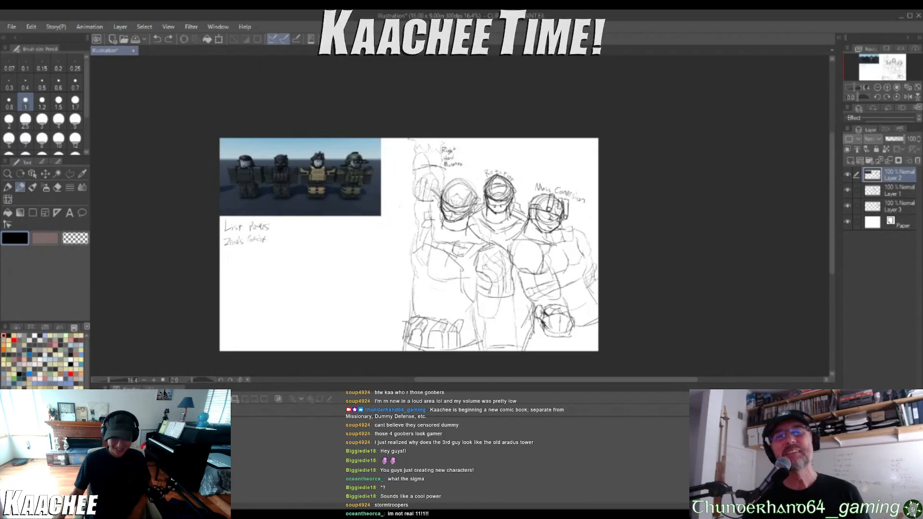
Sketch a fourth helmeted head with an oval top, a tapered jaw and a side strap in the space beside the group
scroll(293, 210, "up", 1)
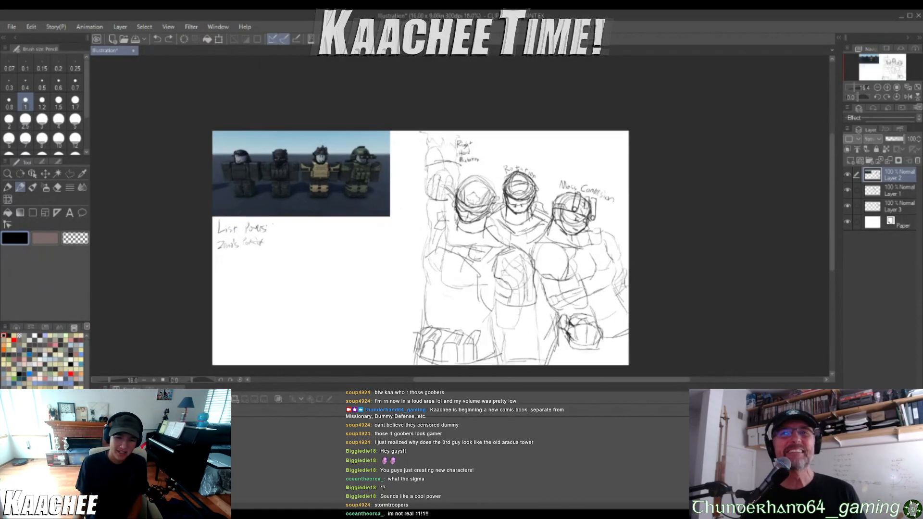
scroll(269, 225, "up", 3)
scroll(456, 219, "down", 3)
scroll(454, 257, "up", 6)
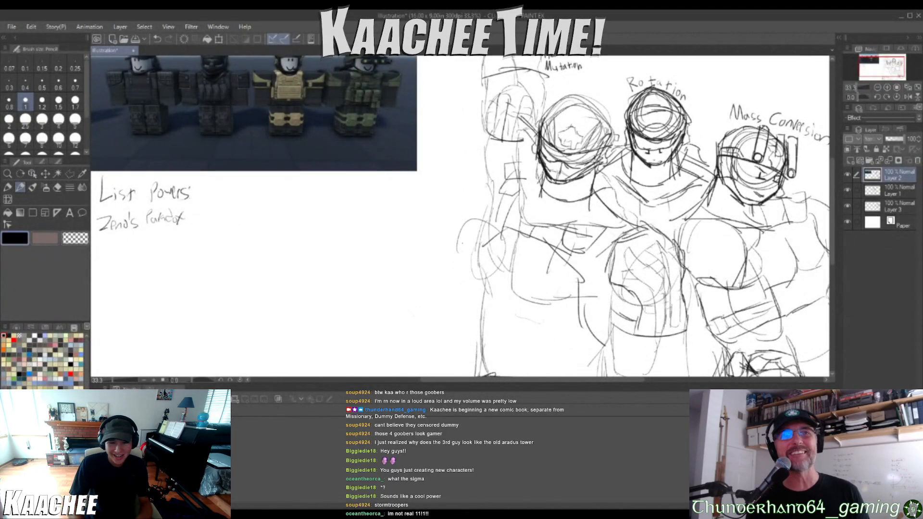
mouse_move(422, 212)
left_mouse_down()
mouse_move(431, 262)
mouse_move(443, 267)
mouse_move(380, 249)
mouse_move(383, 224)
mouse_move(373, 278)
left_mouse_up()
mouse_move(372, 239)
left_mouse_down()
mouse_move(373, 286)
mouse_move(372, 275)
mouse_move(392, 309)
left_mouse_up()
mouse_move(372, 277)
left_mouse_down()
mouse_move(387, 305)
mouse_move(405, 303)
mouse_move(440, 277)
mouse_move(447, 251)
left_mouse_up()
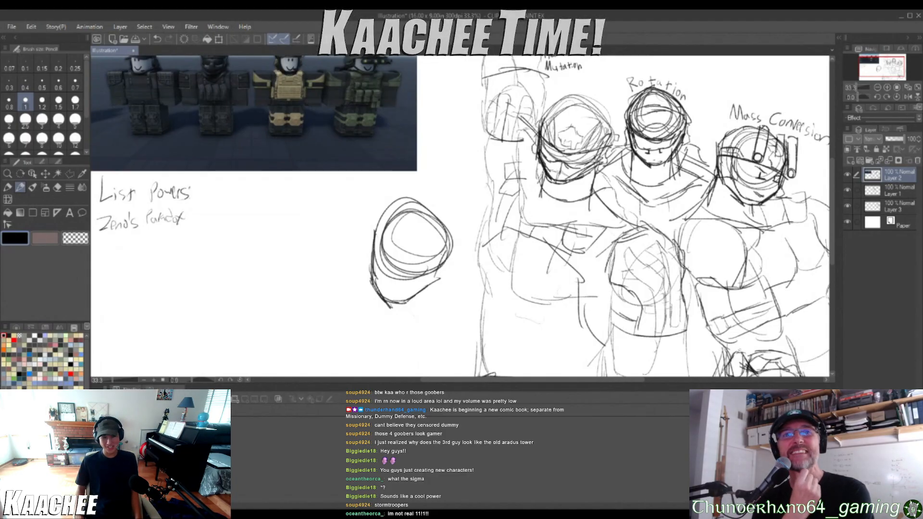
left_click_drag(522, 322, 532, 337)
key("ctrl+z")
mouse_move(449, 246)
left_mouse_down()
mouse_move(447, 282)
mouse_move(436, 287)
left_mouse_up()
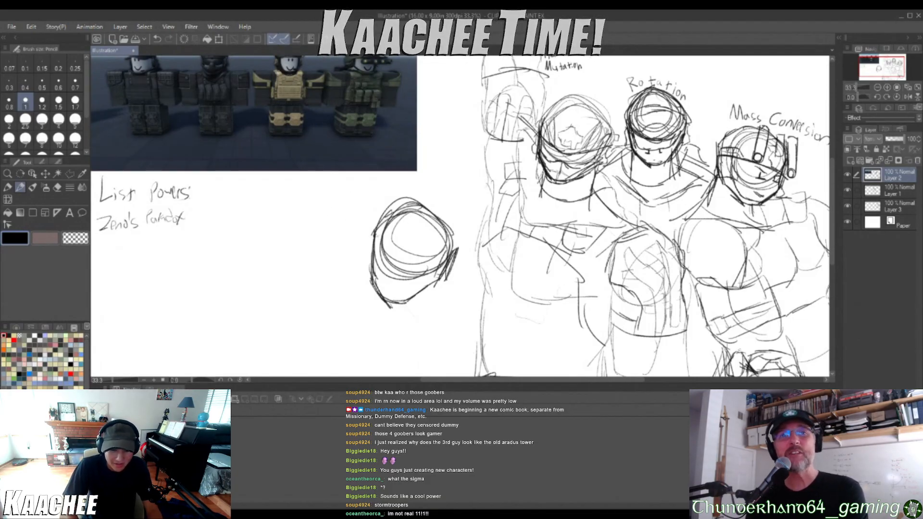
Sketch a vertical neck line below the new head's side strap and a diagonal line rising from the strap
left_click_drag(443, 267, 436, 317)
left_click_drag(437, 284, 443, 374)
left_click_drag(443, 257, 475, 192)
scroll(500, 159, "down", 4)
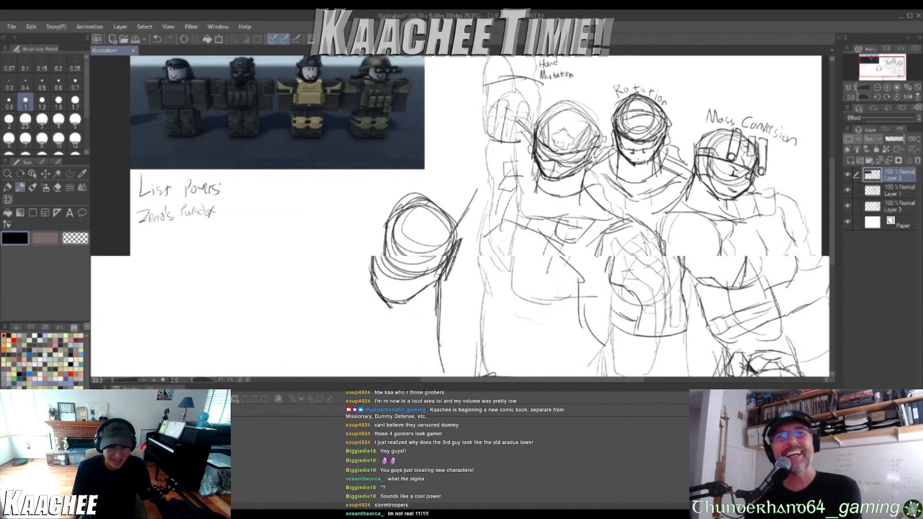
scroll(471, 212, "up", 1)
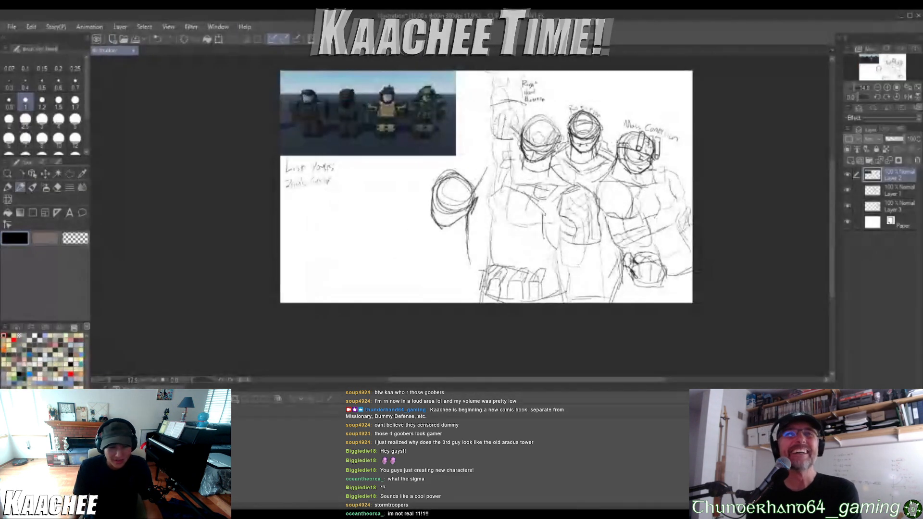
scroll(413, 230, "up", 2)
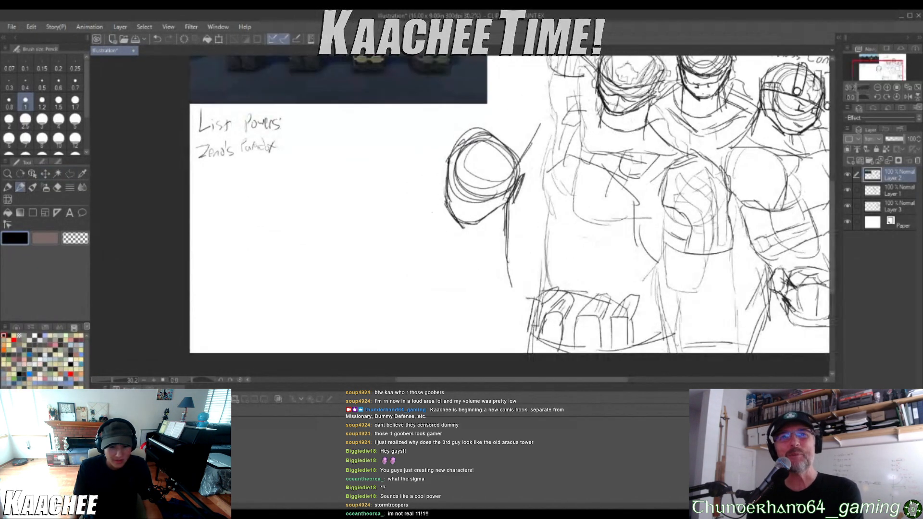
scroll(425, 230, "up", 1)
scroll(425, 230, "down", 1)
scroll(424, 230, "up", 1)
scroll(425, 230, "down", 3)
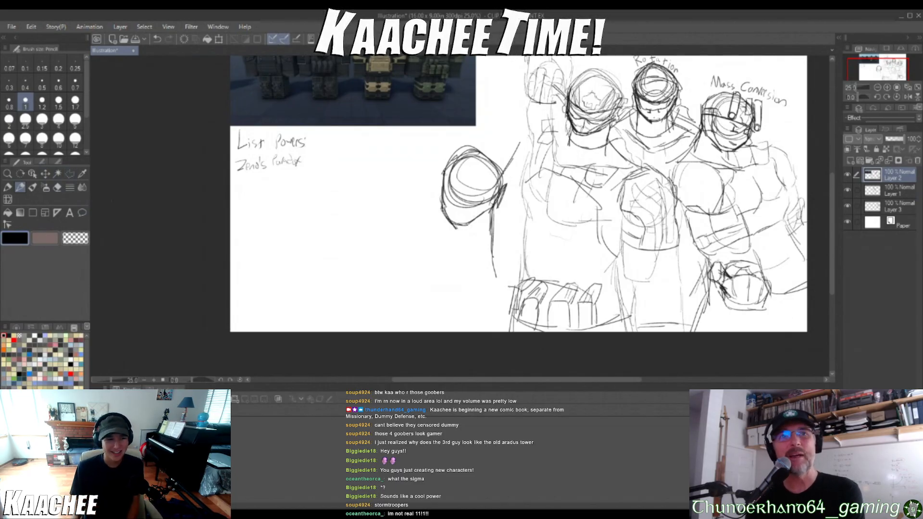
Select the new head and its neck lines with a polyline selection, scale them down slightly and deselect
left_click(70, 173)
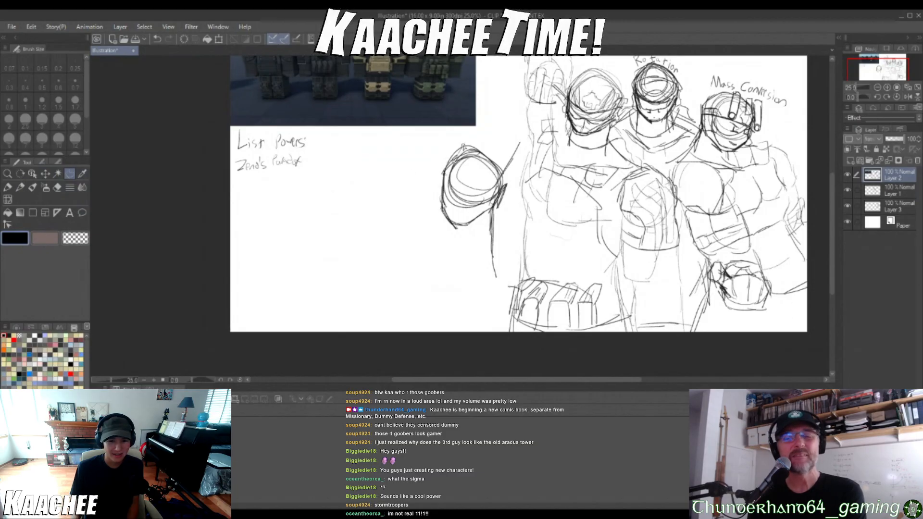
left_click(516, 130)
left_click(437, 143)
left_click(397, 211)
left_click(437, 287)
left_click(494, 297)
left_click(503, 272)
left_click(513, 215)
left_click(520, 168)
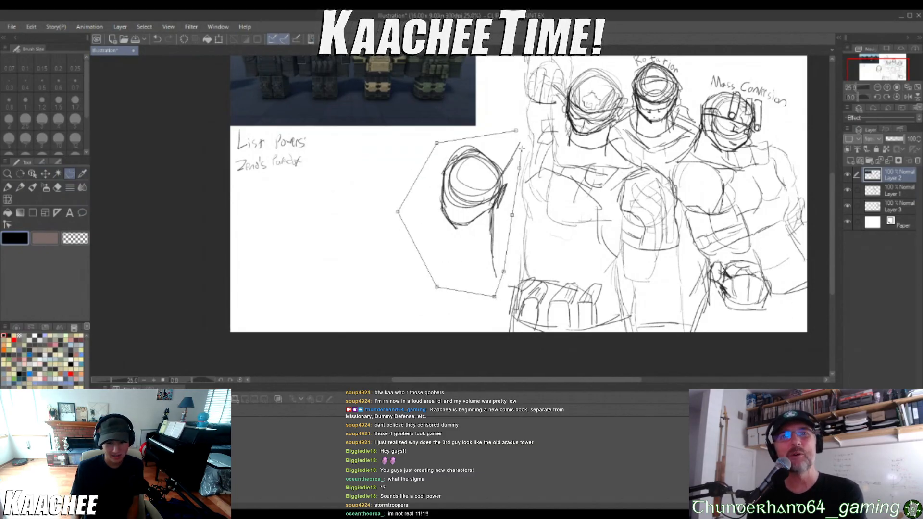
left_click(516, 131)
key("ctrl+t")
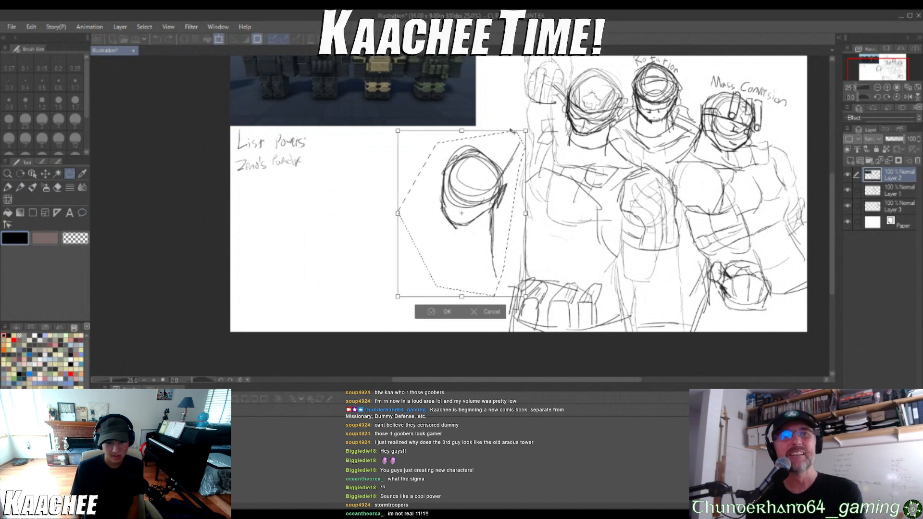
mouse_move(525, 131)
left_mouse_down()
mouse_move(503, 166)
mouse_move(513, 155)
left_mouse_up()
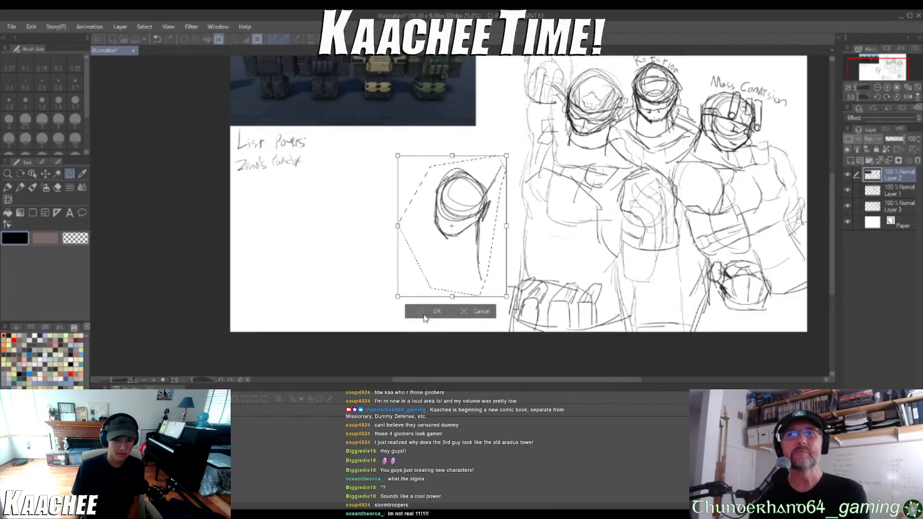
left_click(424, 316)
left_click(368, 307)
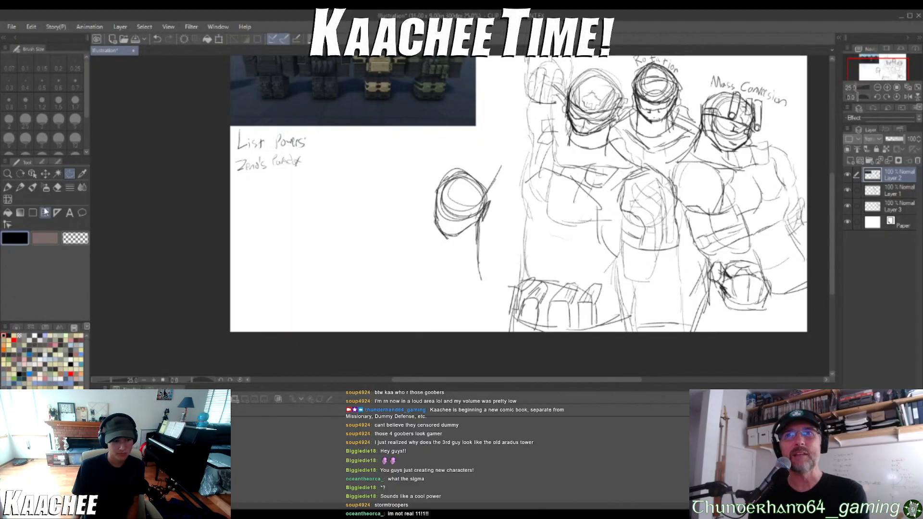
Try rough body strokes around the reduced head, then undo them together with the head's scaling
key("p")
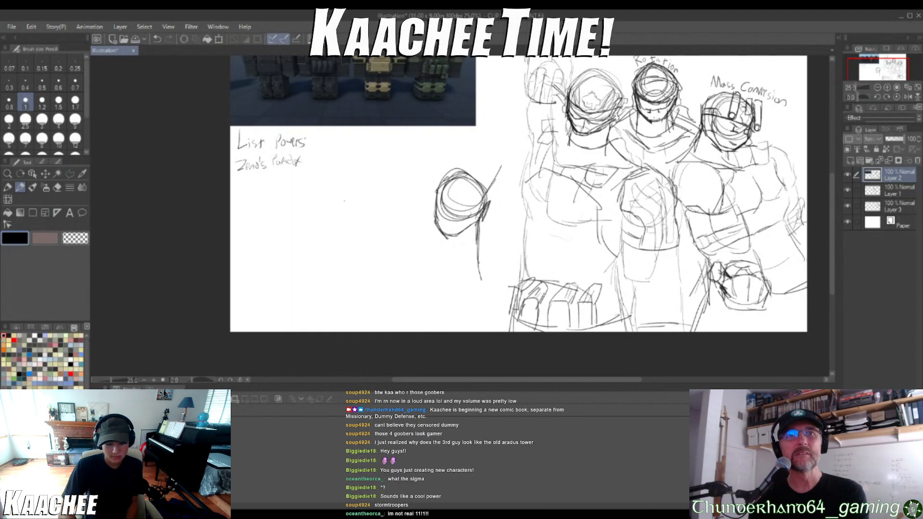
left_click_drag(458, 245, 492, 271)
key("ctrl+z")
mouse_move(427, 210)
left_mouse_down()
mouse_move(407, 216)
mouse_move(401, 238)
mouse_move(416, 277)
mouse_move(435, 282)
left_mouse_up()
mouse_move(416, 210)
left_mouse_down()
mouse_move(454, 158)
mouse_move(467, 162)
mouse_move(471, 143)
mouse_move(486, 138)
mouse_move(508, 166)
left_mouse_up()
left_click_drag(511, 135, 498, 227)
left_click_drag(498, 190, 487, 248)
left_click_drag(503, 216, 497, 225)
left_click_drag(473, 143, 502, 118)
key("ctrl+z")
key("ctrl+z")
key("ctrl+z")
key("ctrl+z")
Undo the new head's long neck and diagonal lines, and handwrite the label "Reality Shifting" above the helmet
key("ctrl+z")
key("ctrl+z")
key("ctrl+z")
key("ctrl+z")
key("ctrl+z")
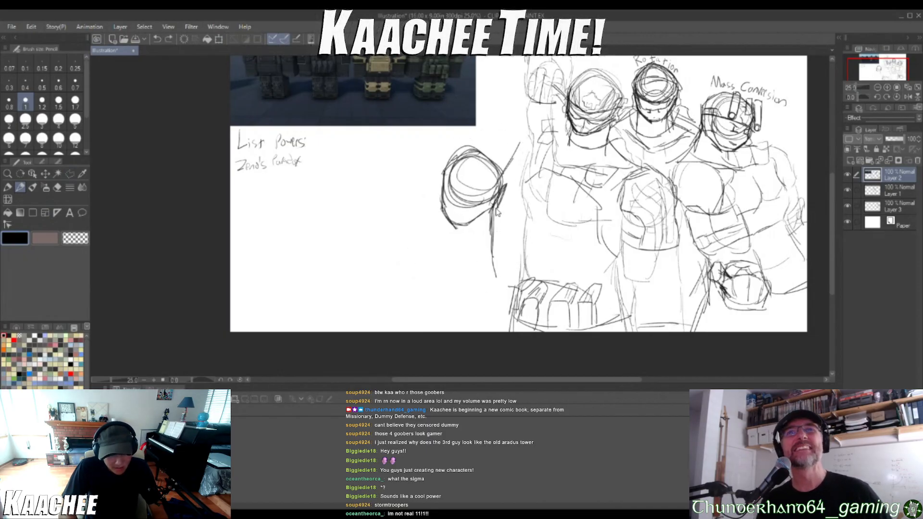
key("ctrl+z")
mouse_move(376, 142)
left_mouse_down()
mouse_move(376, 164)
mouse_move(384, 140)
mouse_move(402, 150)
left_mouse_up()
left_click(407, 144)
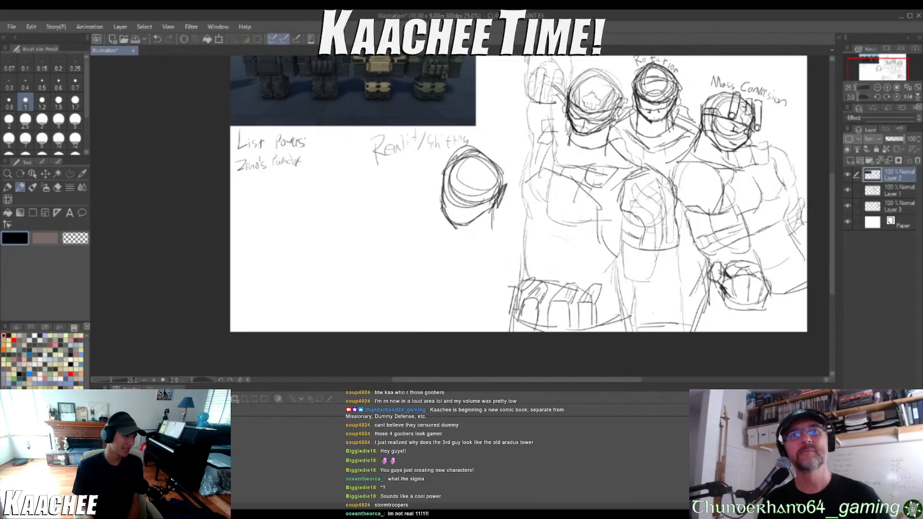
Sketch the fourth soldier's neck lines below the jaw and the upper back line behind the helmet
scroll(658, 335, "down", 3)
scroll(559, 298, "up", 3)
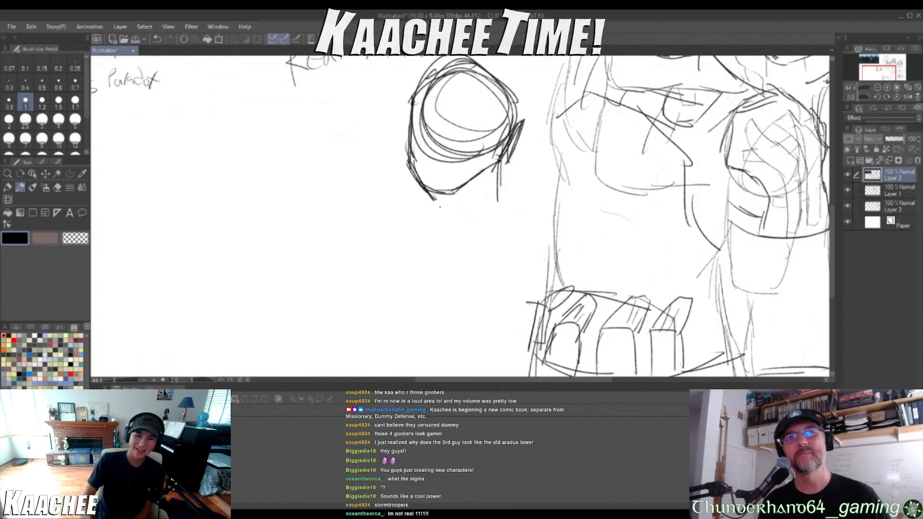
left_click_drag(432, 192, 427, 208)
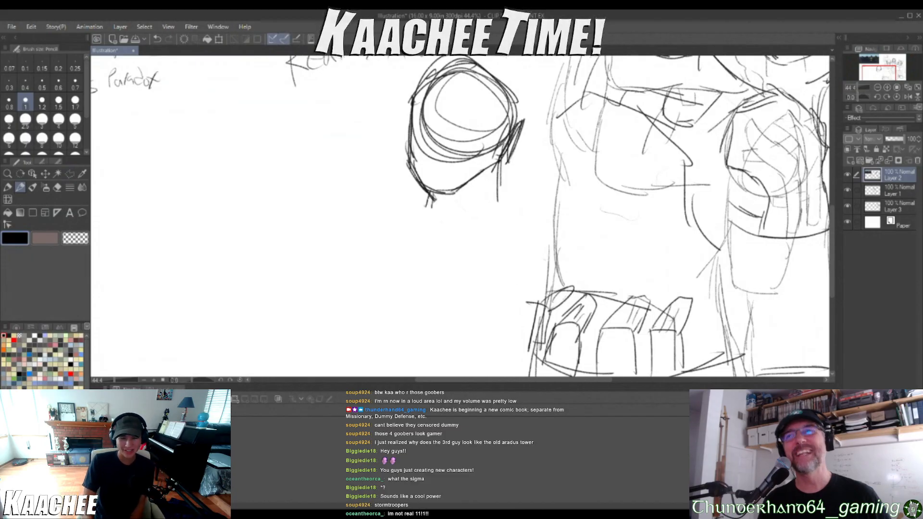
left_click_drag(501, 164, 513, 255)
left_click_drag(500, 193, 533, 273)
left_click_drag(393, 106, 411, 119)
left_click_drag(376, 94, 412, 103)
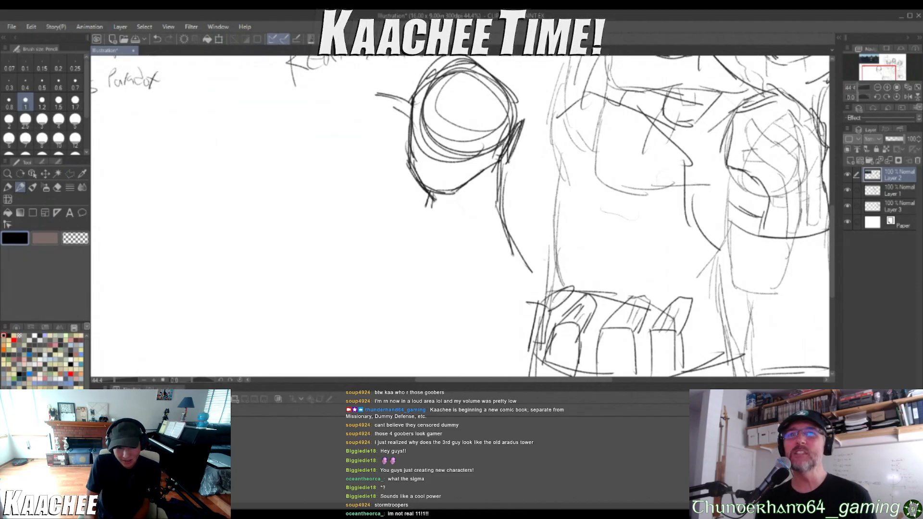
Sketch the fourth soldier's slanted chest edge, rounded lower curves and the outer contour of the shoulder and arm
mouse_move(375, 168)
left_mouse_down()
mouse_move(380, 242)
mouse_move(426, 257)
left_mouse_up()
mouse_move(395, 245)
left_mouse_down()
mouse_move(423, 254)
mouse_move(469, 286)
left_mouse_up()
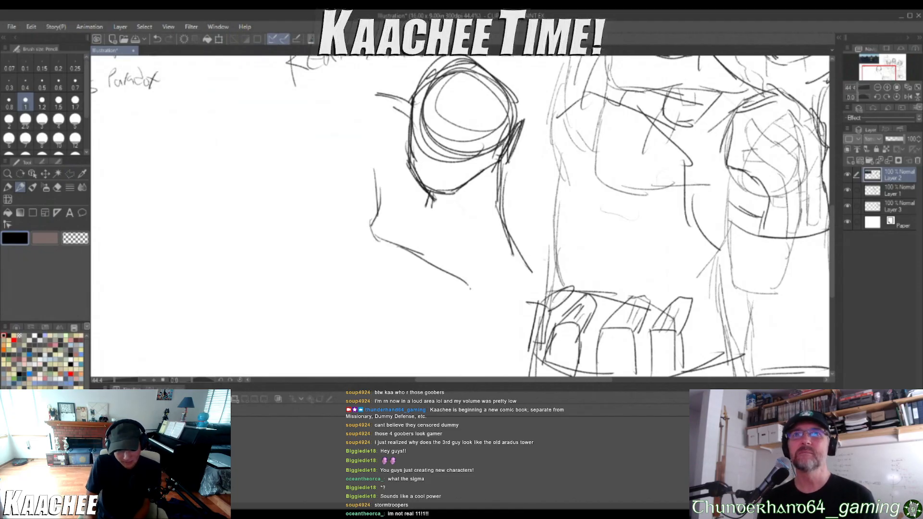
left_click_drag(380, 251, 356, 304)
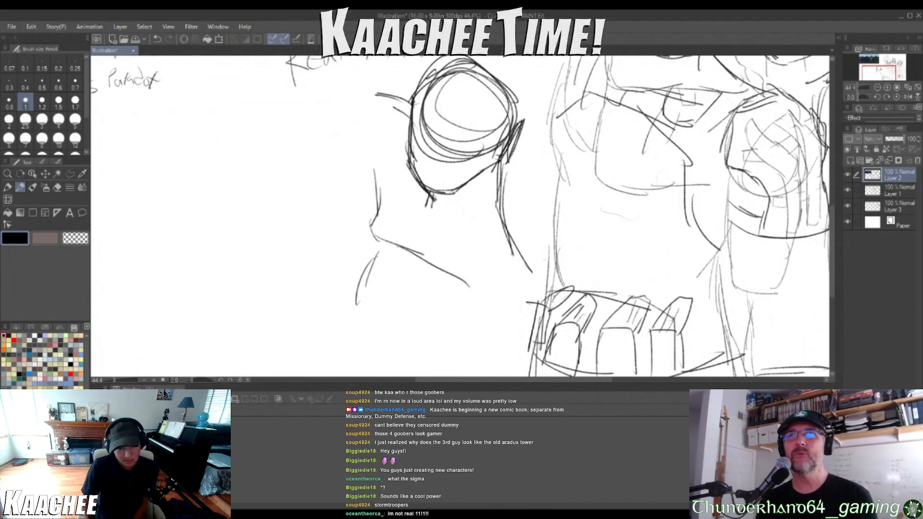
mouse_move(530, 268)
left_mouse_down()
mouse_move(476, 290)
mouse_move(461, 337)
mouse_move(485, 362)
left_mouse_up()
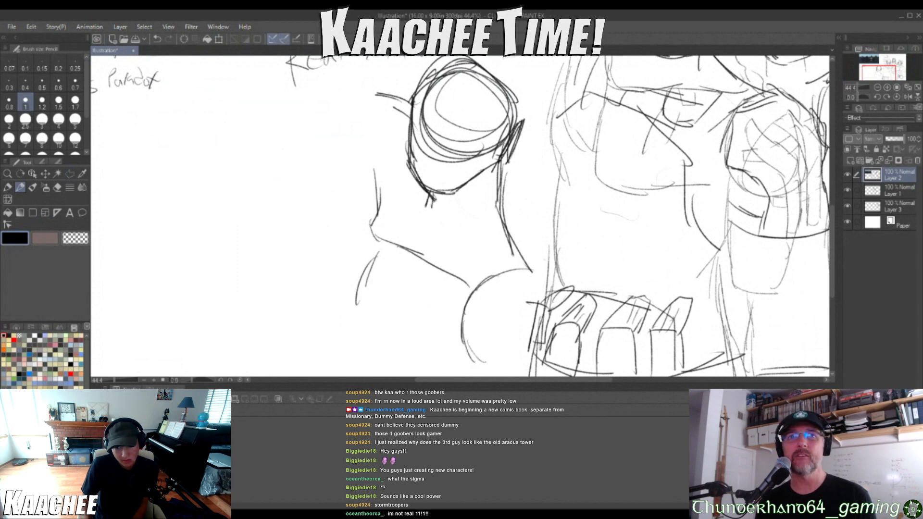
mouse_move(377, 182)
left_mouse_down()
mouse_move(374, 120)
mouse_move(337, 170)
mouse_move(318, 178)
mouse_move(310, 226)
mouse_move(321, 268)
mouse_move(357, 281)
mouse_move(382, 320)
mouse_move(402, 330)
left_mouse_up()
mouse_move(338, 139)
left_mouse_down()
mouse_move(321, 176)
mouse_move(332, 160)
left_mouse_up()
mouse_move(372, 97)
left_mouse_down()
mouse_move(347, 99)
mouse_move(305, 146)
left_mouse_up()
left_click_drag(312, 136, 309, 167)
Select the whole fourth soldier sketch with a polyline selection, scale it down slightly beneath its label and deselect
scroll(309, 138, "down", 1)
scroll(310, 139, "down", 4)
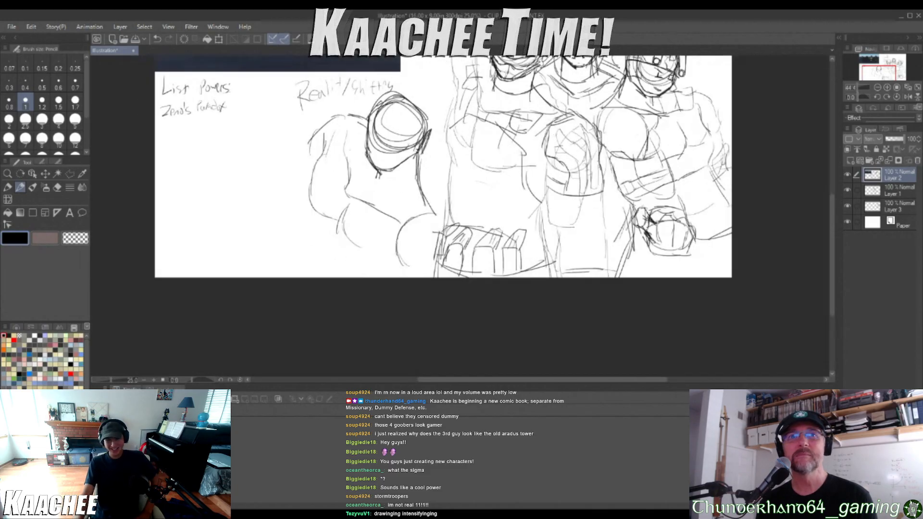
left_click(70, 173)
scroll(354, 145, "up", 2)
left_click(311, 133)
left_click(372, 107)
left_click(397, 98)
left_click(423, 136)
left_click(420, 186)
left_click(420, 212)
left_click(404, 247)
left_click(335, 231)
left_click(294, 150)
left_click(311, 132)
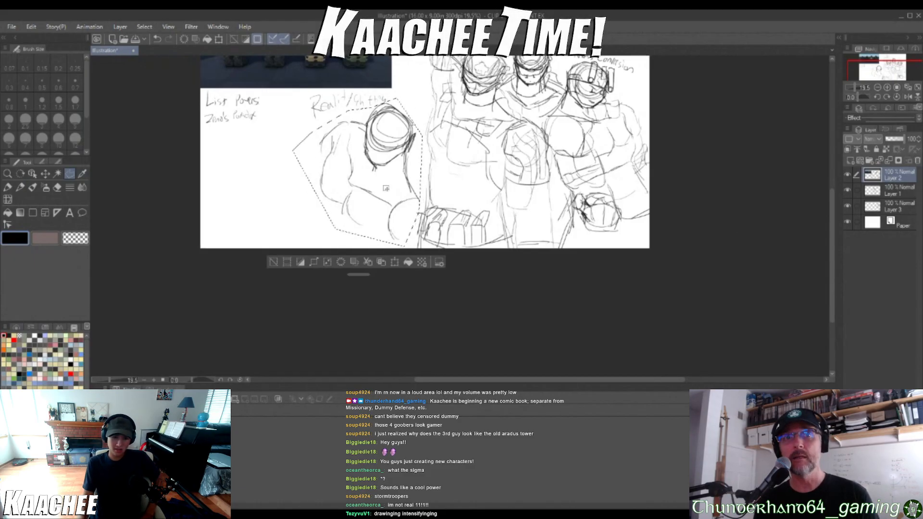
left_click(395, 262)
mouse_move(423, 98)
left_mouse_down()
mouse_move(403, 126)
mouse_move(407, 115)
left_mouse_up()
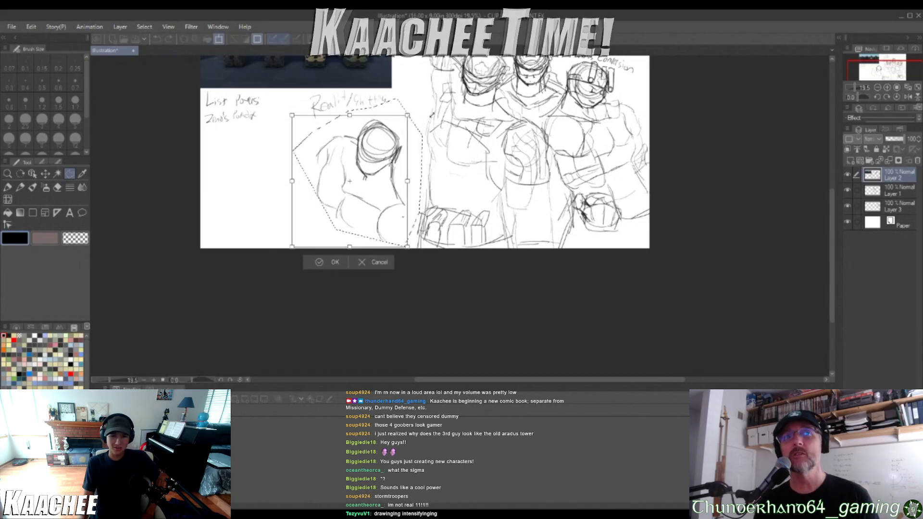
left_click(334, 262)
key("ctrl+d")
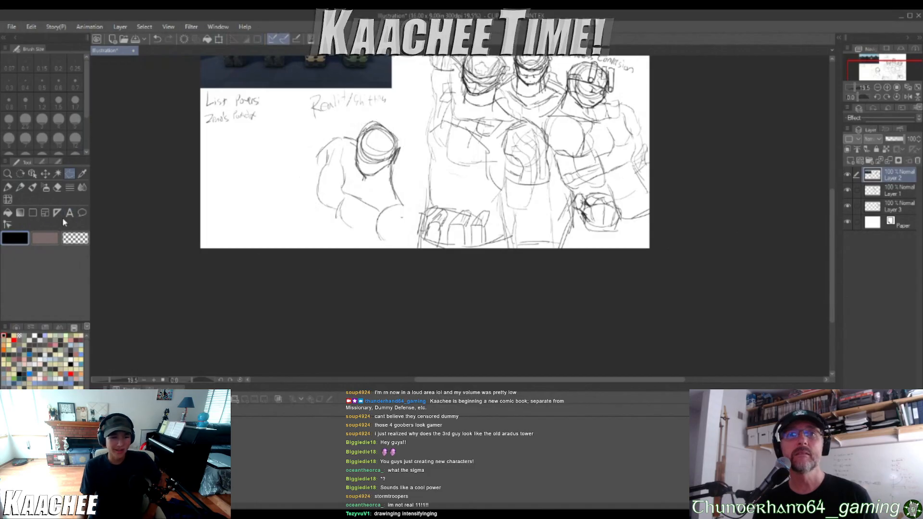
With the pencil, close the fourth soldier's large rounded shape and sketch the outer arm and torso lines down to the canvas edge
left_click(20, 188)
scroll(368, 203, "up", 7)
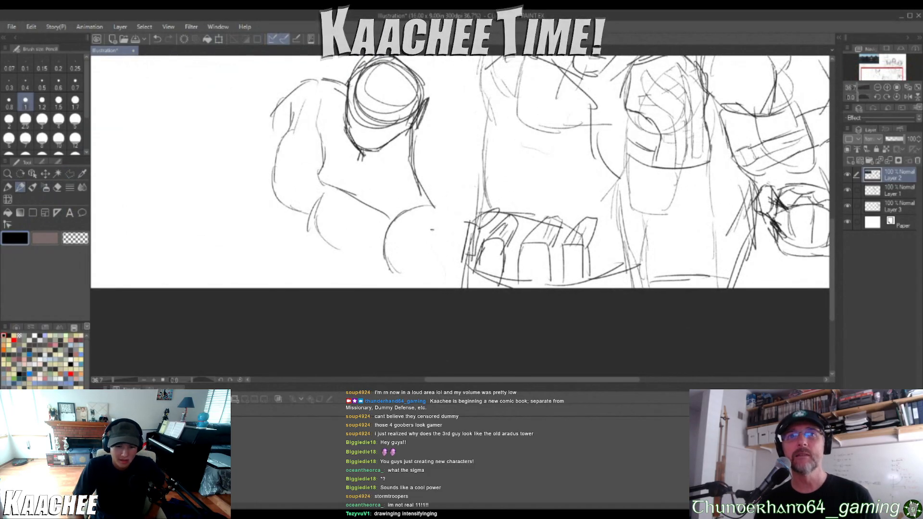
mouse_move(403, 286)
left_mouse_down()
mouse_move(450, 280)
mouse_move(474, 240)
left_mouse_up()
mouse_move(470, 262)
left_mouse_down()
mouse_move(480, 220)
mouse_move(472, 197)
left_mouse_up()
mouse_move(298, 178)
left_mouse_down()
mouse_move(300, 229)
mouse_move(311, 244)
left_mouse_up()
left_click_drag(303, 212, 316, 274)
mouse_move(295, 111)
left_mouse_down()
mouse_move(302, 146)
mouse_move(285, 221)
left_mouse_up()
left_click_drag(295, 169, 298, 231)
mouse_move(294, 210)
left_mouse_down()
mouse_move(310, 242)
mouse_move(283, 279)
left_mouse_up()
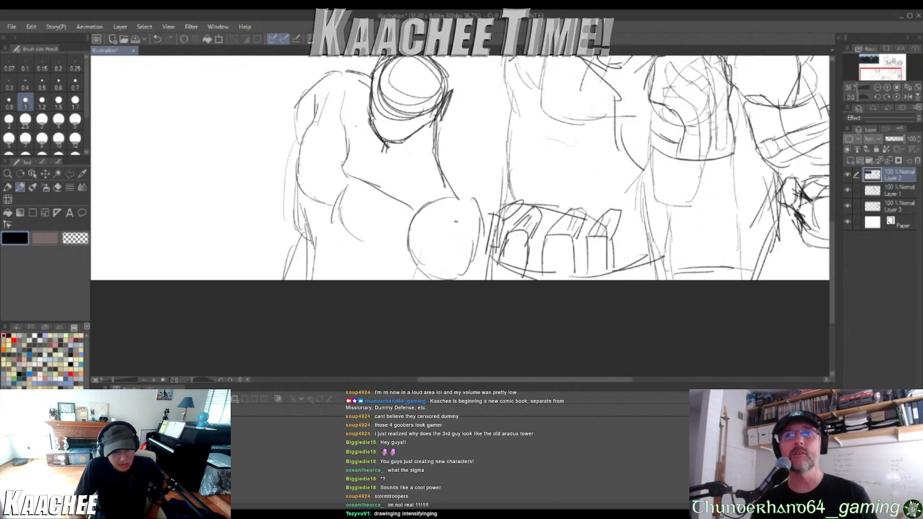
Sketch a band with small circles across the fourth soldier's lower face and a small box at the helmet's side
left_click_drag(372, 97, 417, 118)
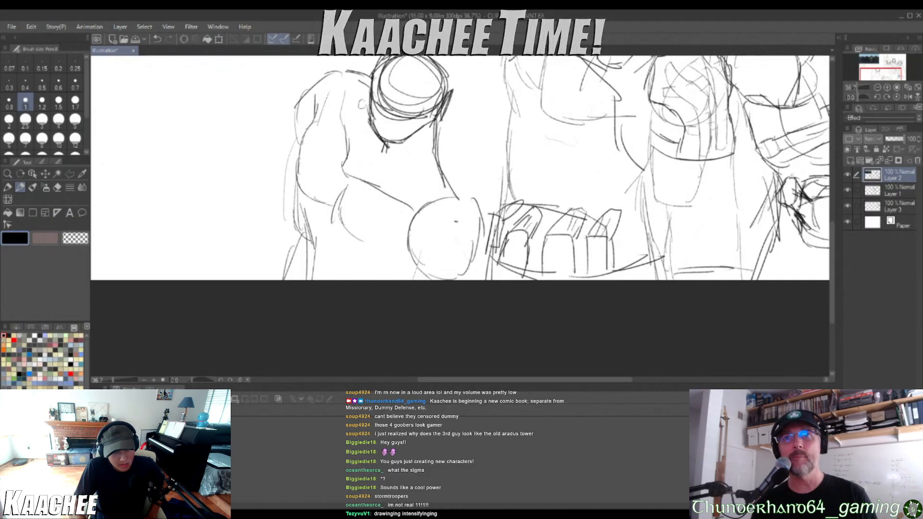
mouse_move(363, 101)
left_mouse_down()
mouse_move(364, 113)
mouse_move(386, 113)
left_mouse_up()
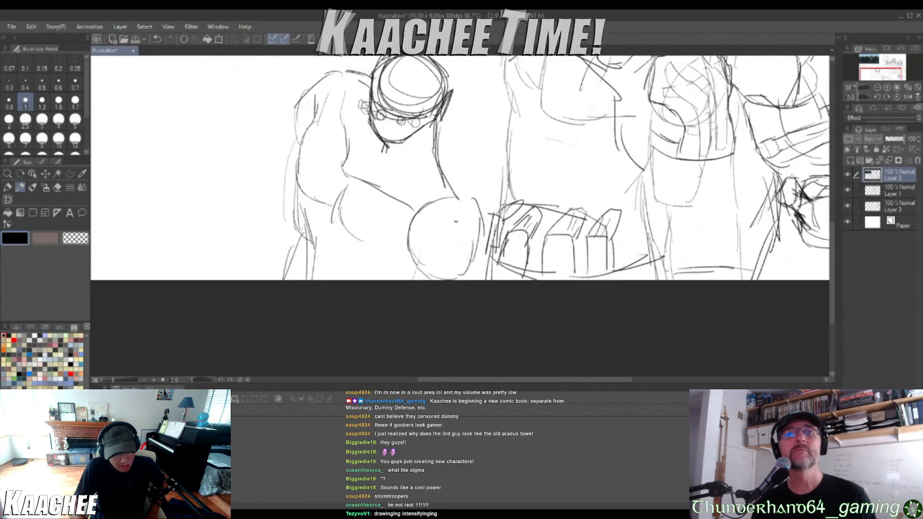
left_click_drag(382, 119, 416, 126)
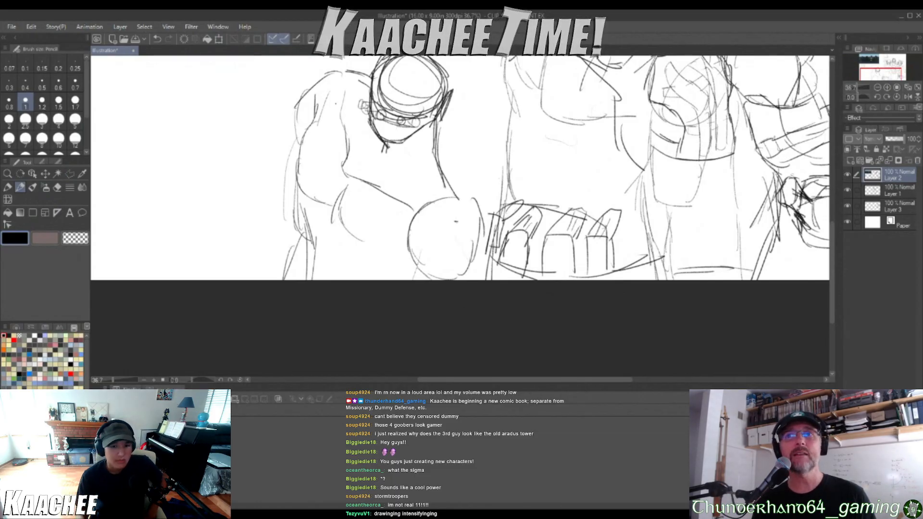
scroll(353, 143, "down", 6)
scroll(369, 111, "up", 8)
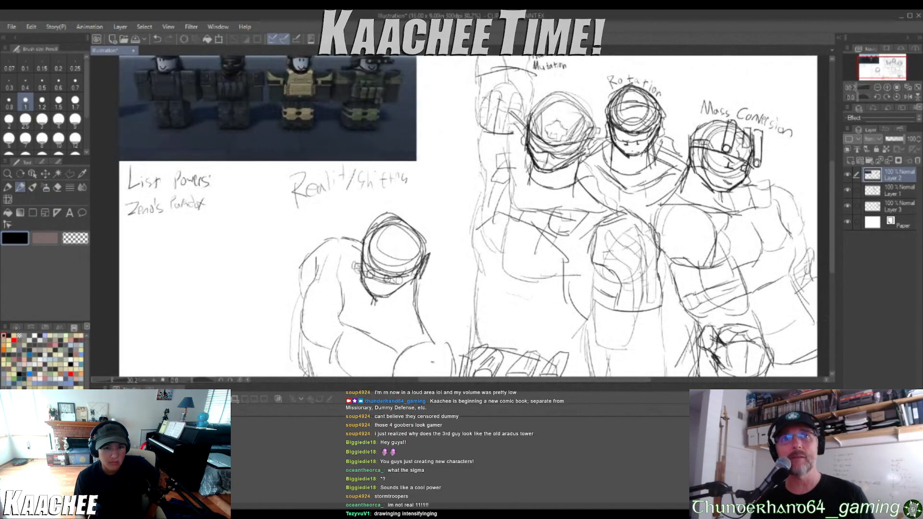
Sketch a jagged detail inside the fourth soldier's visor and rough extra strokes around the helmet
scroll(375, 260, "up", 2)
left_click_drag(358, 159, 382, 146)
mouse_move(377, 148)
left_mouse_down()
mouse_move(412, 173)
mouse_move(351, 175)
mouse_move(394, 177)
left_mouse_up()
mouse_move(332, 243)
left_mouse_down()
mouse_move(321, 222)
mouse_move(346, 212)
mouse_move(364, 240)
mouse_move(328, 258)
left_mouse_up()
left_click_drag(387, 262, 419, 236)
left_click_drag(306, 211, 317, 247)
scroll(486, 178, "down", 6)
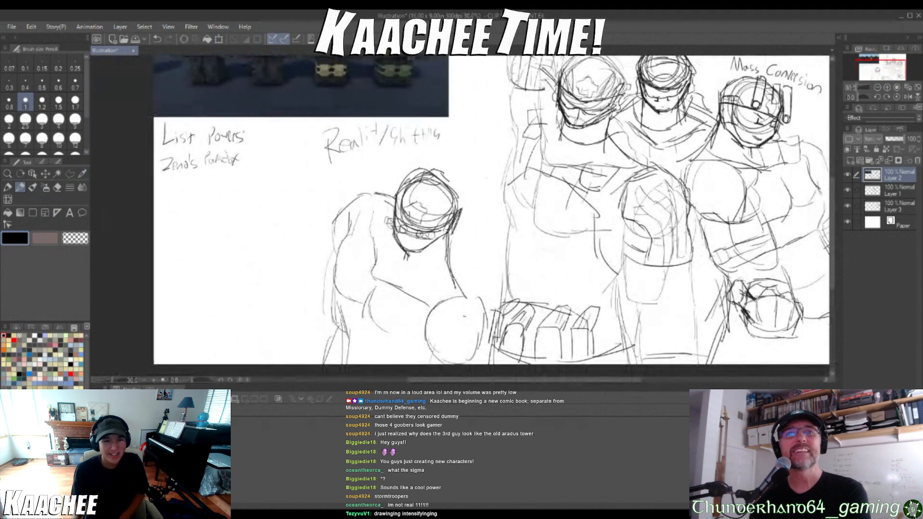
Add small boxy fittings to both ends of the band on the fourth soldier's helmet
scroll(524, 154, "up", 2)
scroll(476, 202, "up", 4)
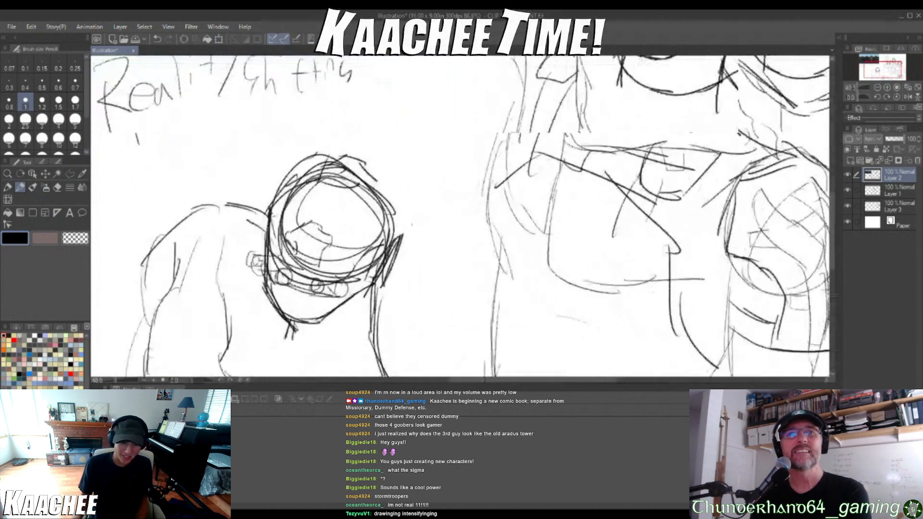
mouse_move(380, 262)
left_mouse_down()
mouse_move(354, 283)
mouse_move(356, 310)
mouse_move(347, 318)
mouse_move(388, 315)
mouse_move(383, 262)
left_mouse_up()
mouse_move(252, 230)
left_mouse_down()
mouse_move(241, 254)
mouse_move(247, 292)
mouse_move(248, 239)
left_mouse_up()
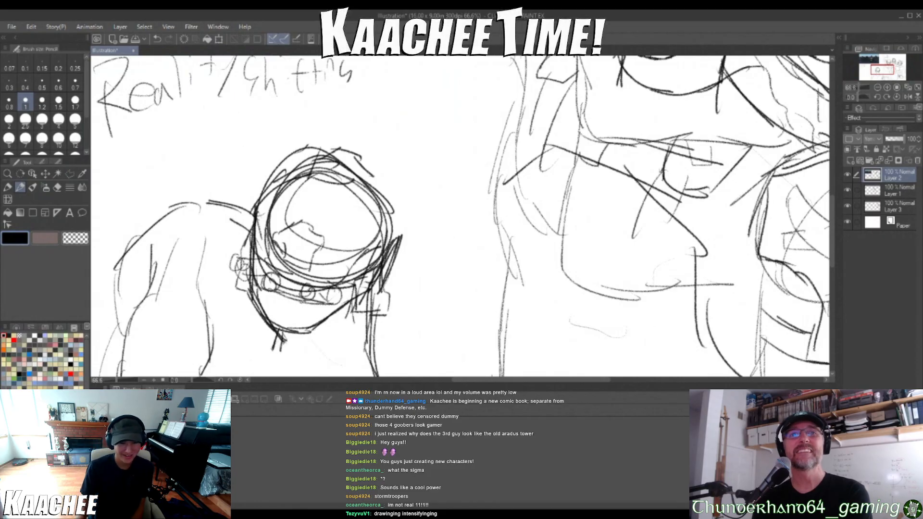
scroll(351, 135, "down", 8)
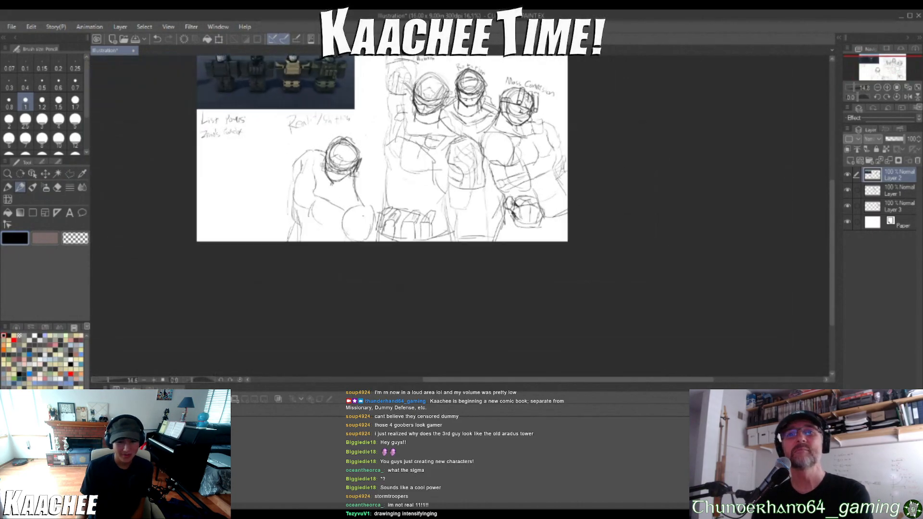
Sketch a diagonal collar line and short neck creases below the fourth soldier's jaw
scroll(351, 159, "up", 8)
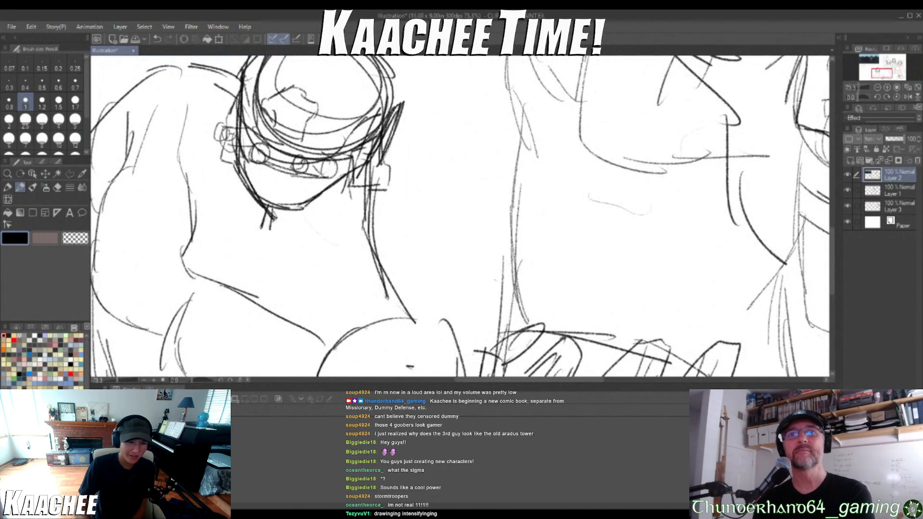
left_click_drag(310, 232, 229, 280)
left_click_drag(295, 263, 274, 293)
mouse_move(237, 195)
left_mouse_down()
mouse_move(222, 258)
mouse_move(210, 235)
mouse_move(248, 237)
left_mouse_up()
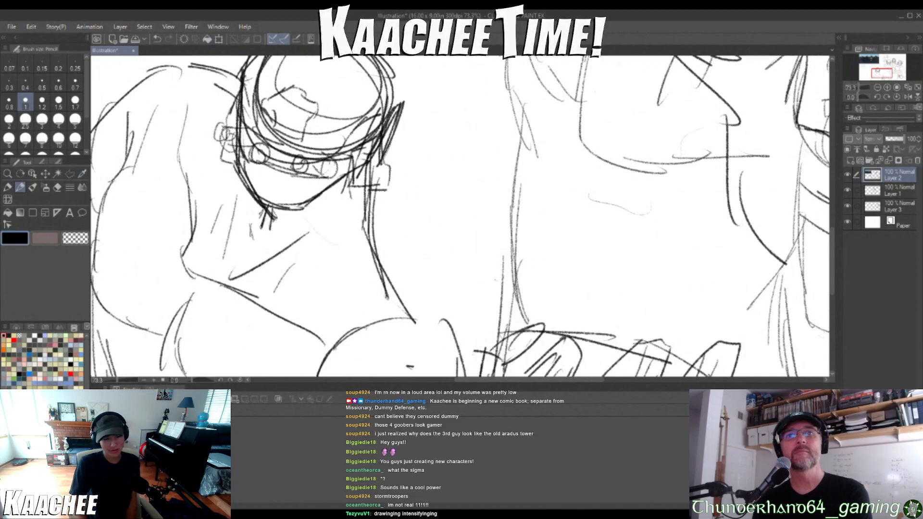
scroll(368, 208, "down", 7)
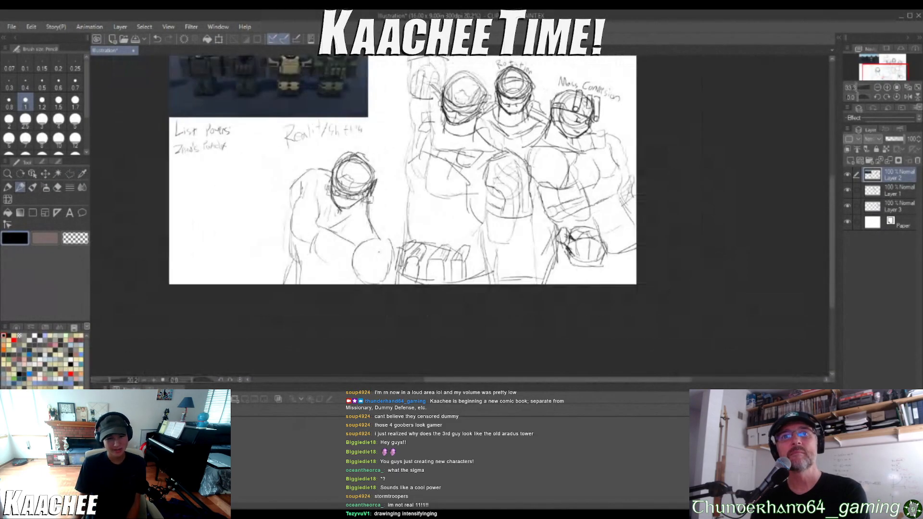
Sketch the fourth soldier's angular collar and chest panel, shoulder armor edge and short lines beside the large rounded shape
scroll(362, 222, "up", 5)
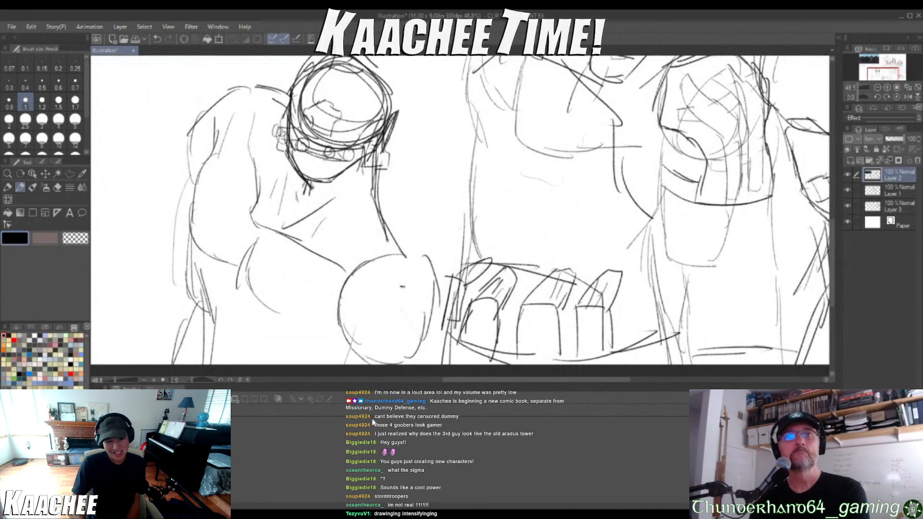
left_click_drag(428, 316, 429, 339)
left_click_drag(433, 323, 443, 363)
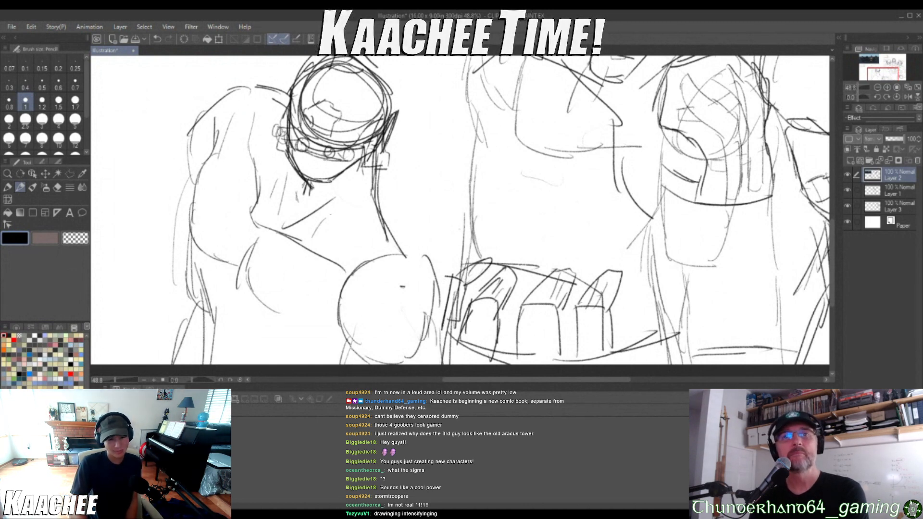
left_click_drag(373, 202, 308, 227)
mouse_move(338, 215)
left_mouse_down()
mouse_move(323, 222)
mouse_move(313, 247)
mouse_move(327, 262)
left_mouse_up()
left_click_drag(327, 261, 388, 242)
left_click_drag(379, 208, 399, 241)
mouse_move(281, 110)
left_mouse_down()
mouse_move(248, 154)
mouse_move(253, 167)
mouse_move(293, 168)
mouse_move(210, 164)
left_mouse_up()
left_click_drag(210, 162, 244, 158)
mouse_move(355, 279)
left_mouse_down()
mouse_move(274, 216)
mouse_move(250, 176)
left_mouse_up()
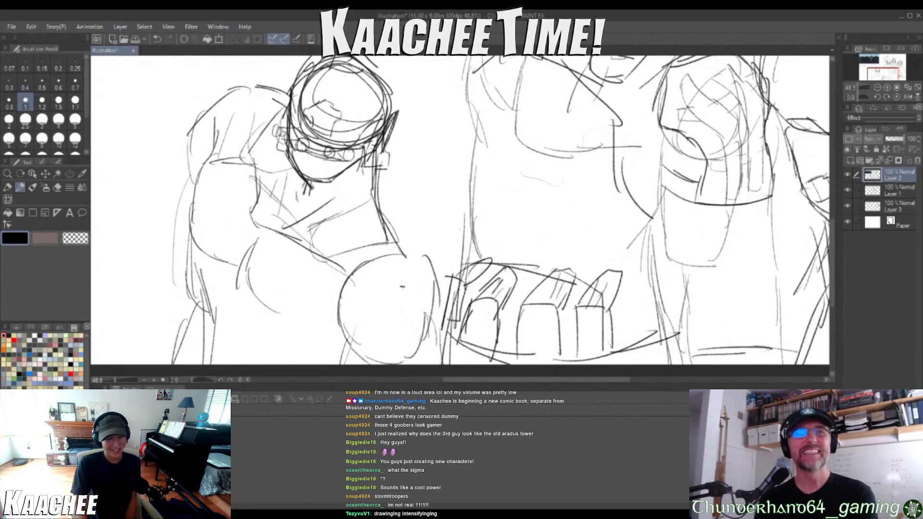
Sketch two flap pouches on the fourth soldier's lower torso and a cuff around the outer arm
scroll(394, 241, "down", 5)
scroll(310, 204, "down", 1)
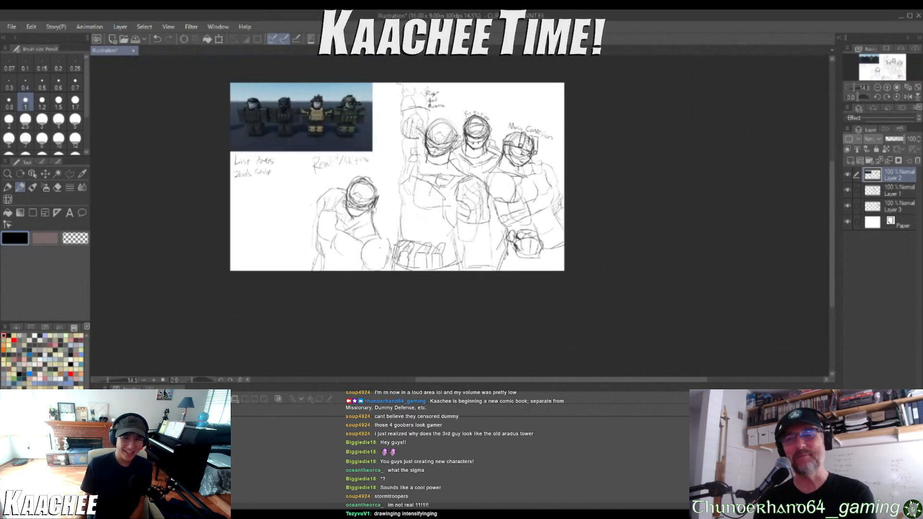
scroll(310, 205, "up", 5)
scroll(310, 204, "down", 4)
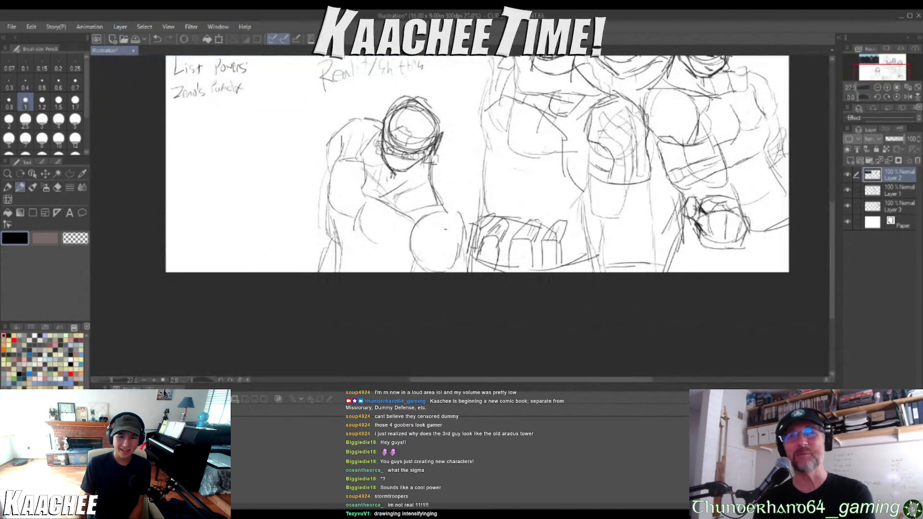
scroll(471, 257, "up", 4)
left_click_drag(297, 236, 318, 226)
left_click_drag(311, 233, 313, 276)
mouse_move(287, 229)
left_mouse_down()
mouse_move(285, 256)
mouse_move(306, 249)
mouse_move(315, 269)
left_mouse_up()
mouse_move(312, 269)
left_mouse_down()
mouse_move(344, 285)
mouse_move(339, 239)
mouse_move(366, 306)
mouse_move(397, 270)
left_mouse_up()
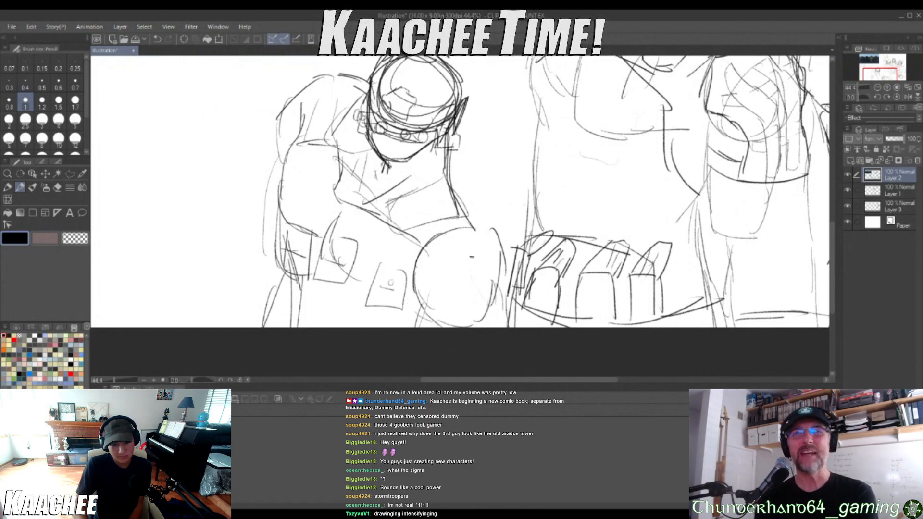
scroll(462, 193, "down", 5)
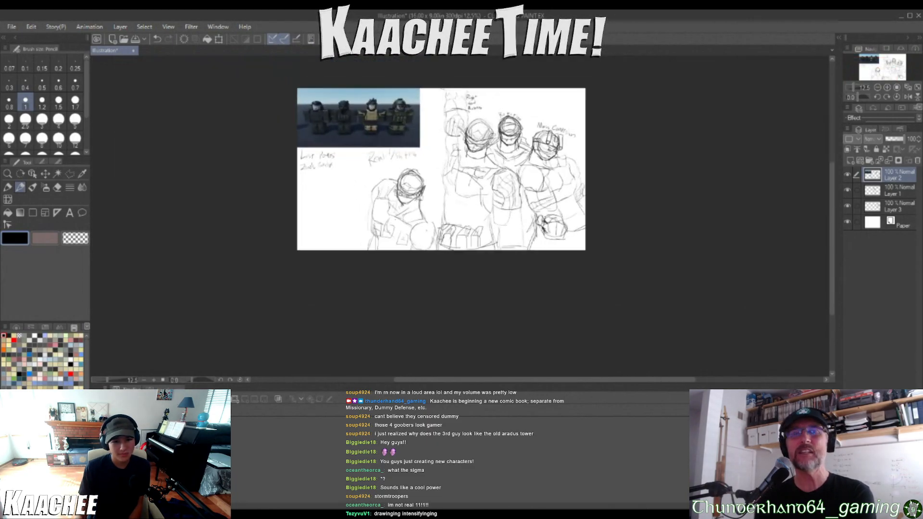
Draw an inner edge line across the fourth soldier's large rounded shape and a second outer contour along the arm
scroll(399, 226, "up", 5)
mouse_move(437, 290)
left_mouse_down()
mouse_move(470, 280)
mouse_move(487, 251)
mouse_move(515, 287)
left_mouse_up()
mouse_move(316, 153)
left_mouse_down()
mouse_move(306, 173)
mouse_move(297, 165)
mouse_move(300, 211)
left_mouse_up()
left_click_drag(298, 197, 316, 227)
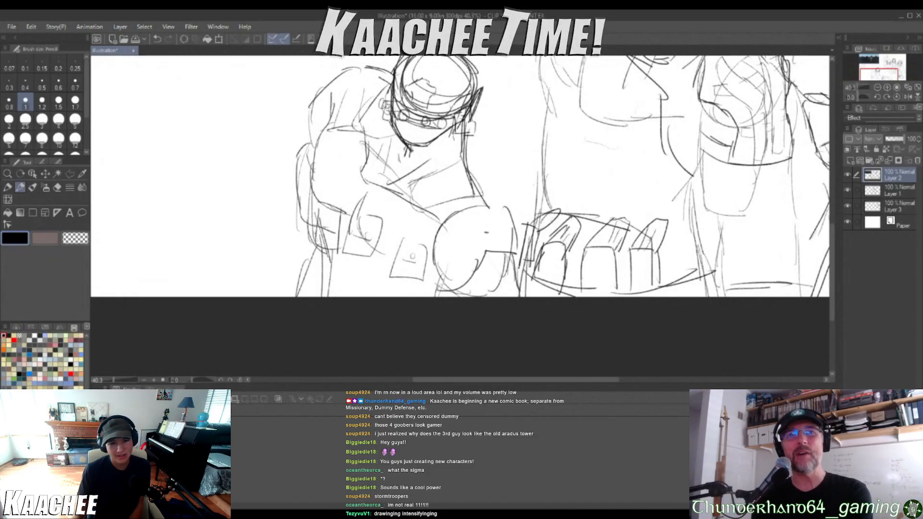
scroll(459, 178, "down", 5)
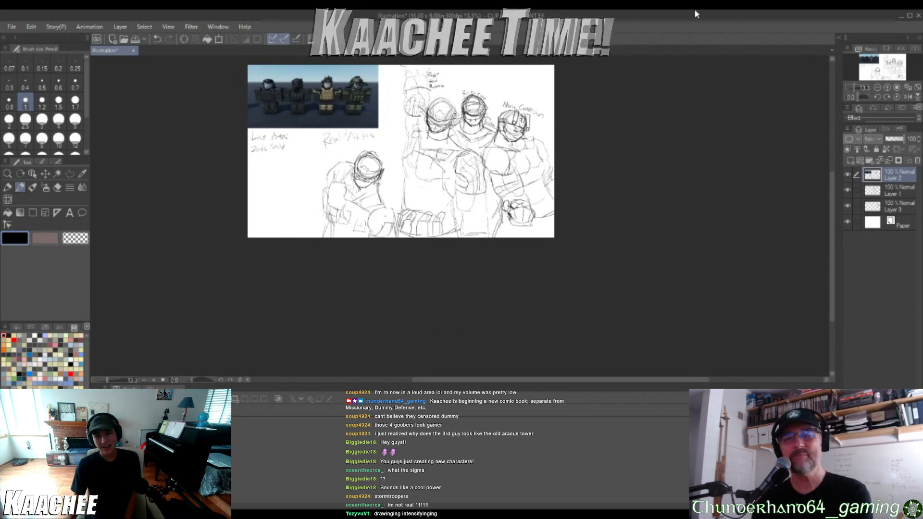
scroll(503, 78, "up", 4)
left_click_drag(404, 191, 509, 205)
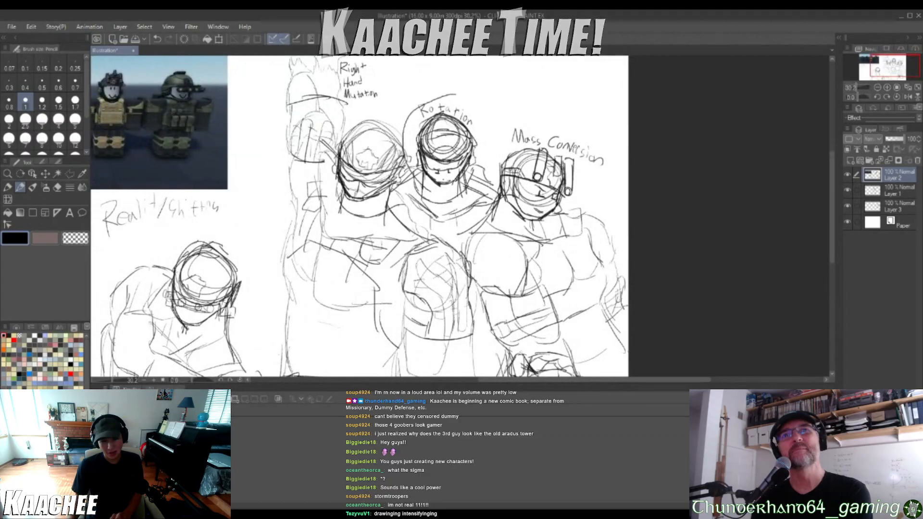
key("ctrl+z")
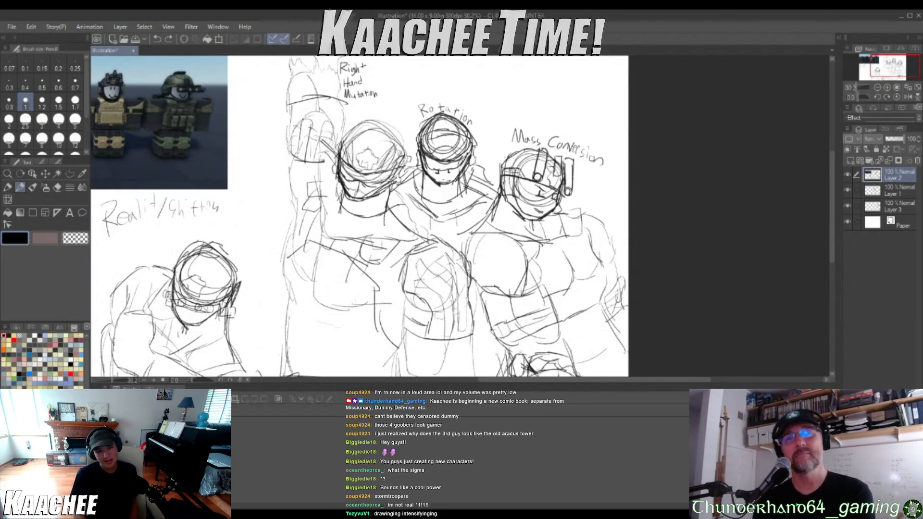
Save the group sketch as MainCharacters in CLIP STUDIO FORMAT in the Downloads folder
scroll(177, 273, "down", 4)
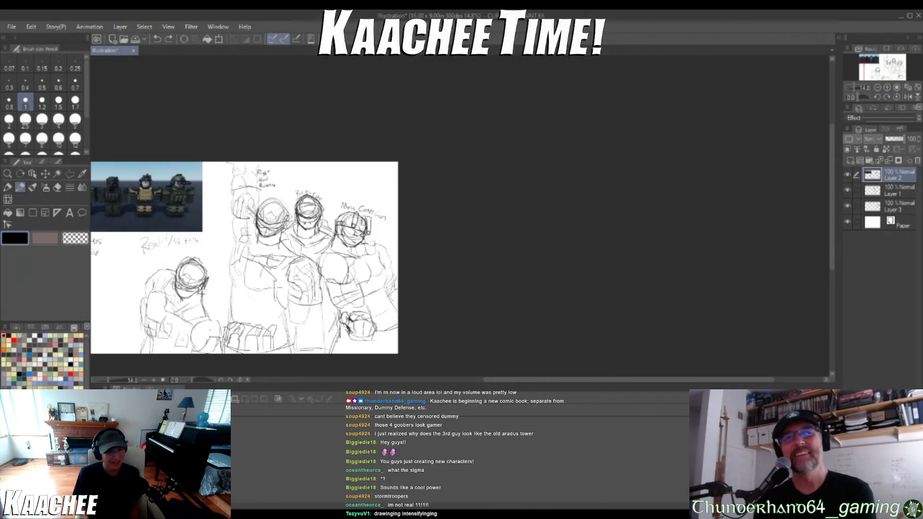
scroll(243, 294, "down", 8)
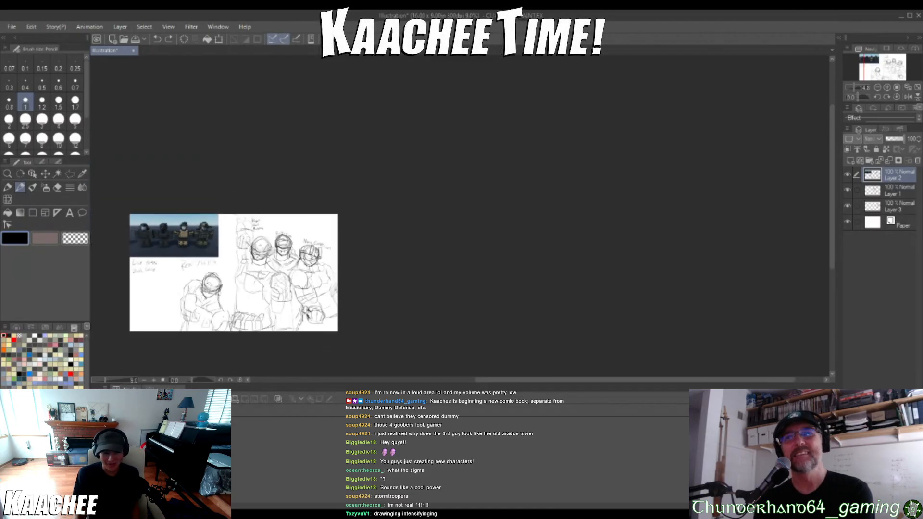
scroll(218, 293, "up", 7)
scroll(249, 307, "up", 1)
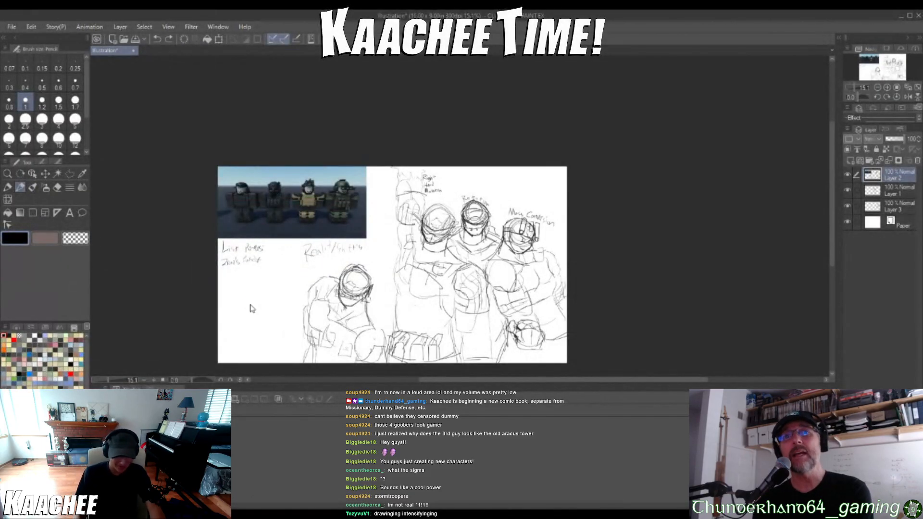
key("ctrl+s")
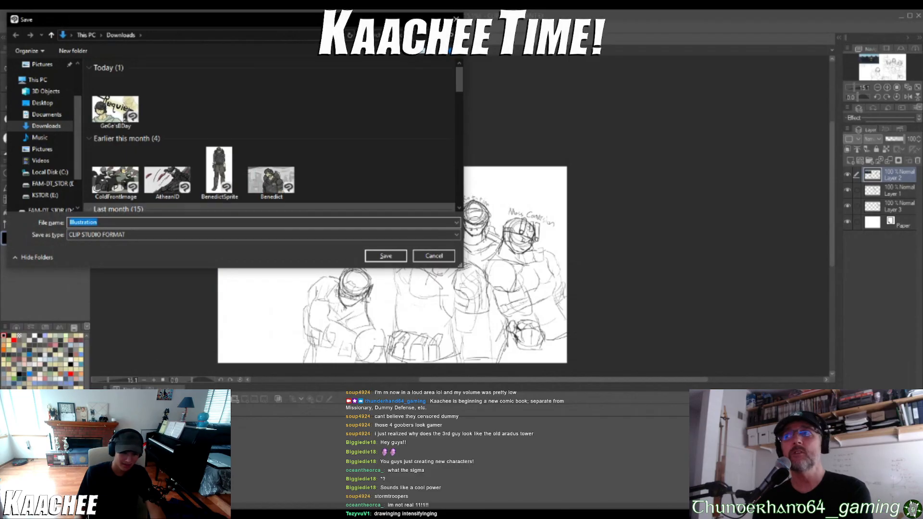
key("BackSpace")
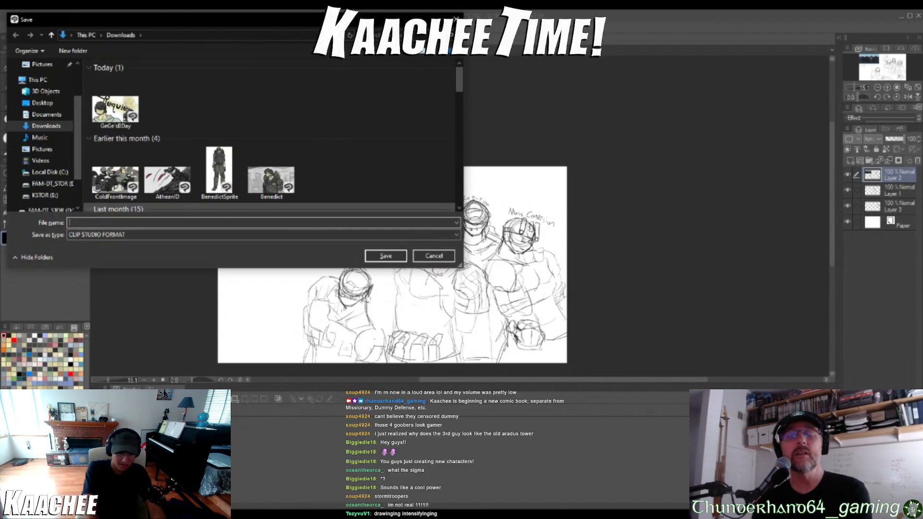
type("M")
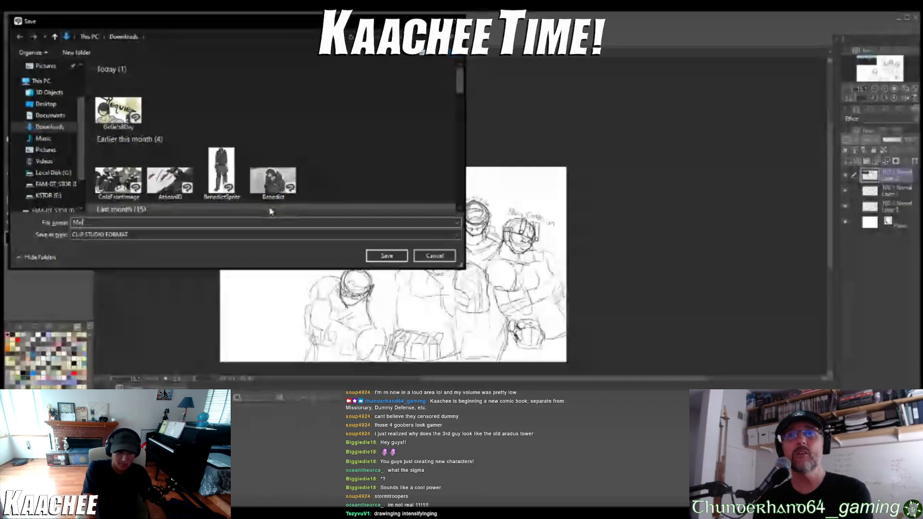
type("ainCharacters")
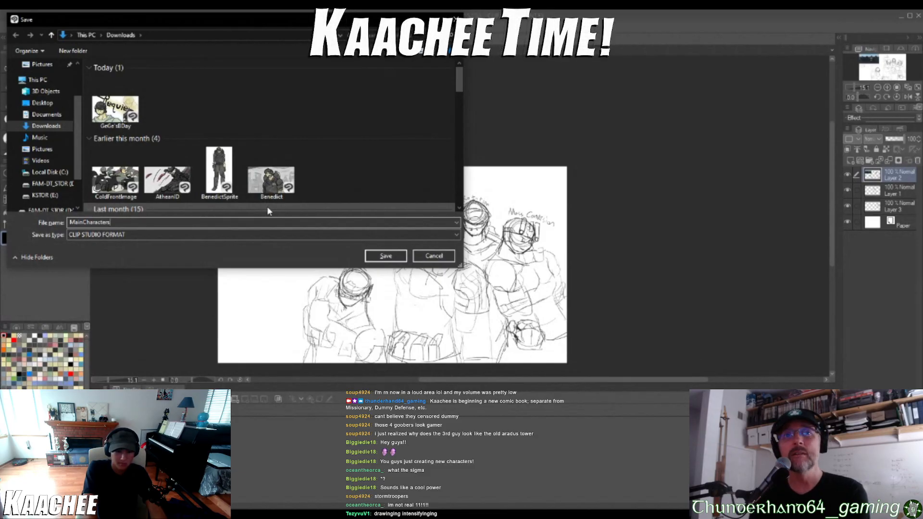
key("Return")
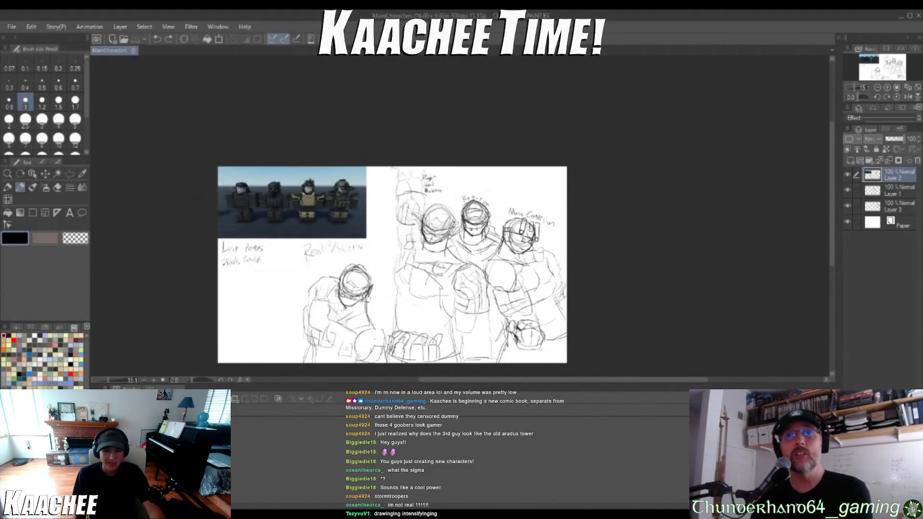
Create a new blank 16 × 9 in illustration at 300 dpi and minimize Clip Studio Paint to return to the web browser
scroll(364, 258, "down", 5)
scroll(369, 308, "up", 10)
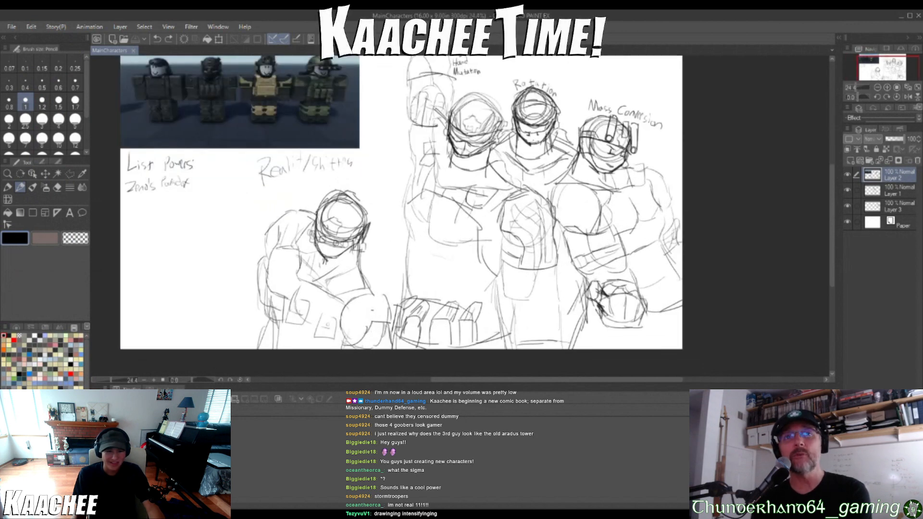
scroll(372, 237, "down", 1)
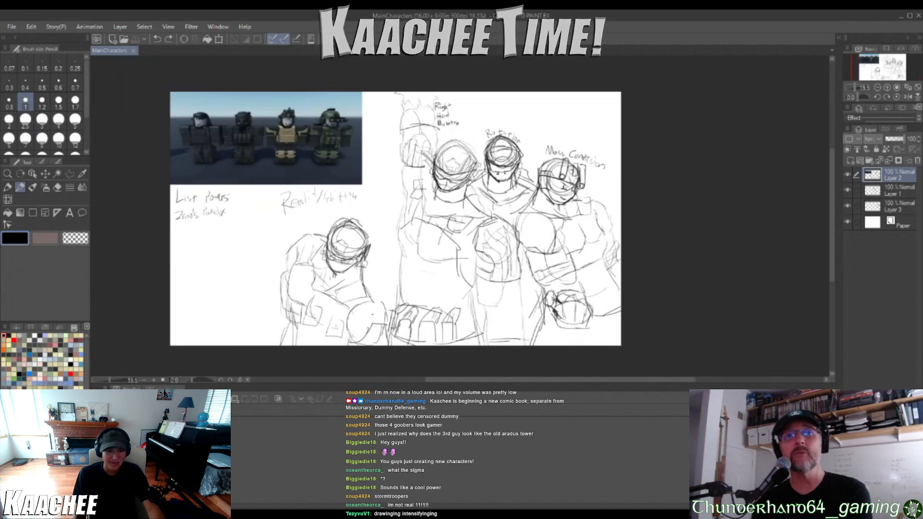
left_click(7, 32)
left_click(22, 39)
left_click(454, 119)
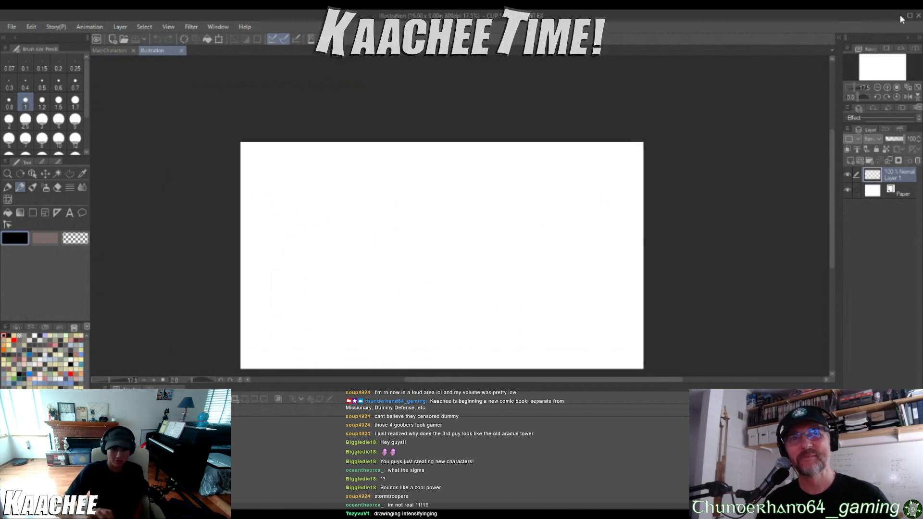
left_click(900, 15)
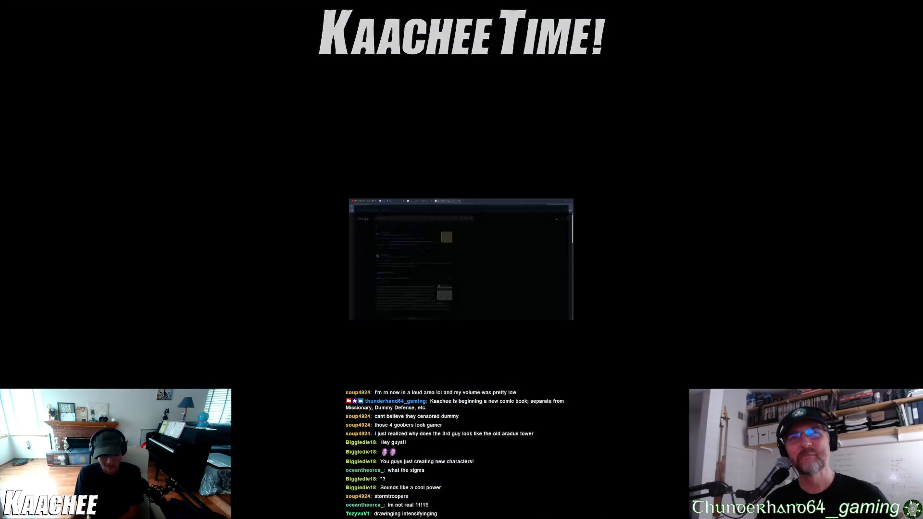
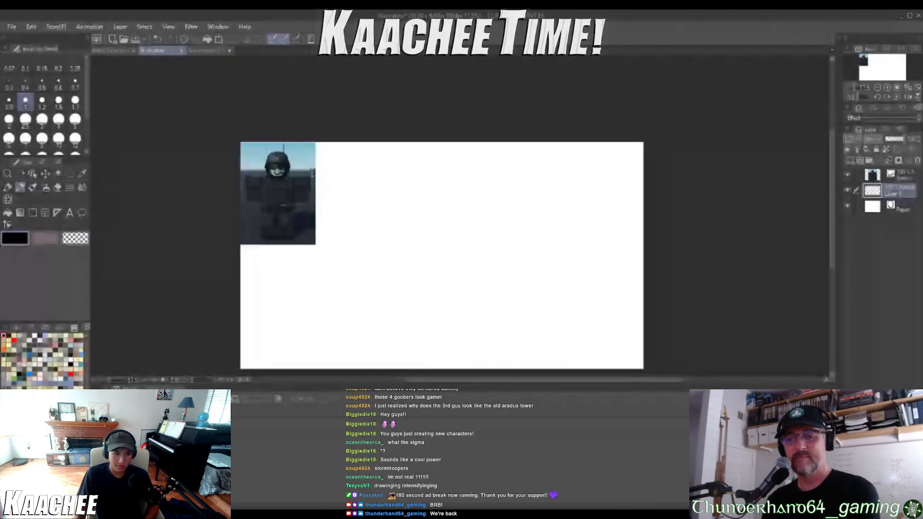
Set the drawing colour to black and sketch loose overlapping construction circles for a head beside the soldier reference
right_click(346, 290)
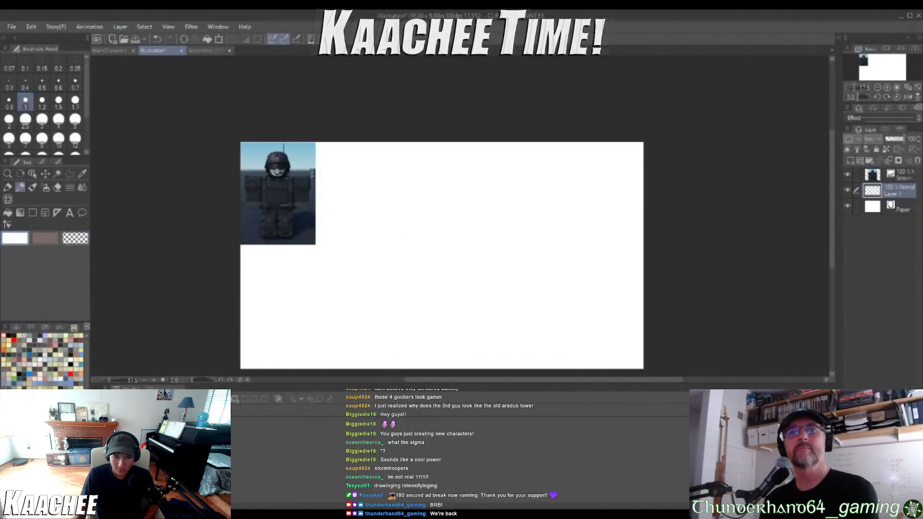
left_click(9, 336)
mouse_move(385, 186)
left_mouse_down()
mouse_move(502, 187)
mouse_move(532, 210)
mouse_move(543, 192)
mouse_move(481, 221)
mouse_move(548, 202)
mouse_move(481, 226)
mouse_move(500, 255)
left_mouse_up()
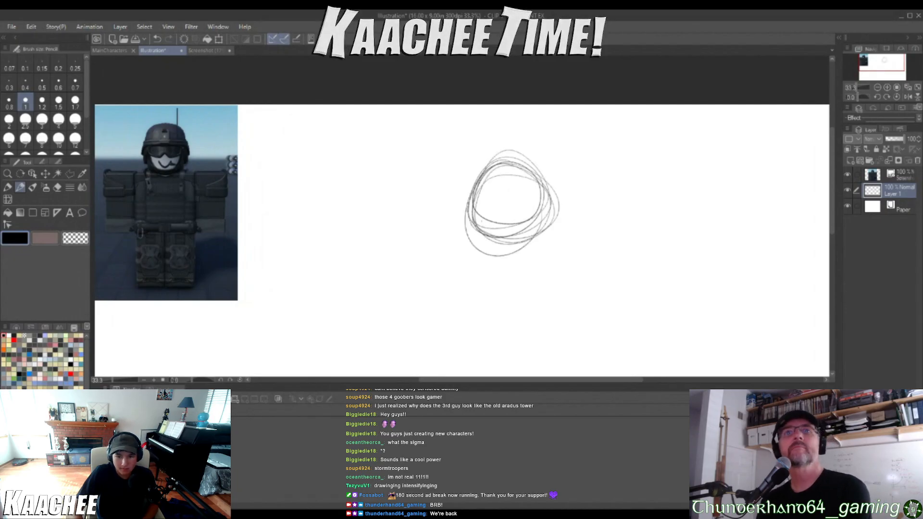
Draw the bold head outline over the circles, with straight sides, a tapered flat chin and a curved helmet top
left_click_drag(472, 207, 469, 249)
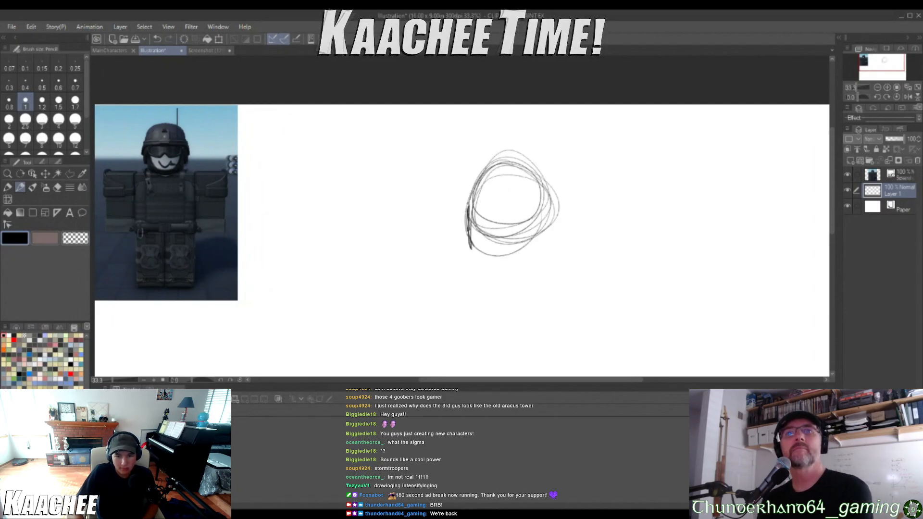
mouse_move(471, 202)
left_mouse_down()
mouse_move(470, 254)
mouse_move(493, 279)
mouse_move(519, 278)
left_mouse_up()
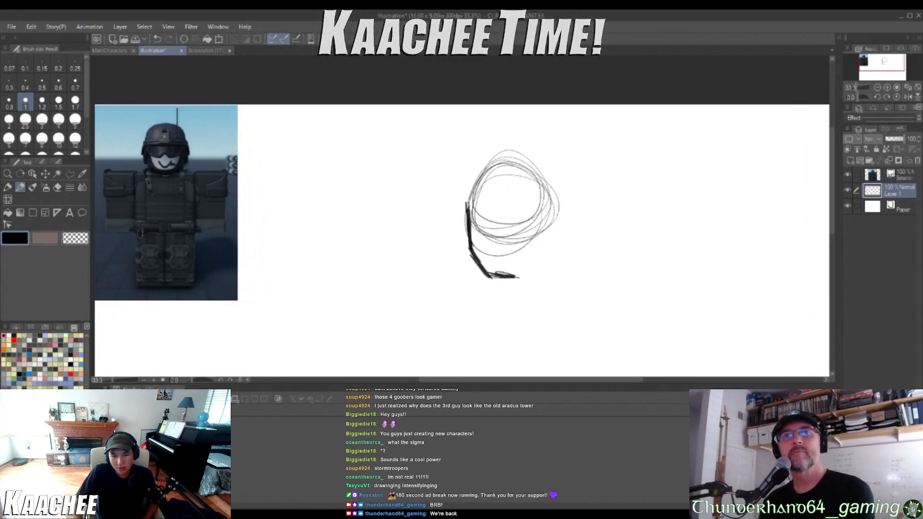
mouse_move(526, 272)
left_mouse_down()
mouse_move(548, 251)
mouse_move(563, 211)
left_mouse_up()
left_click_drag(553, 238, 565, 215)
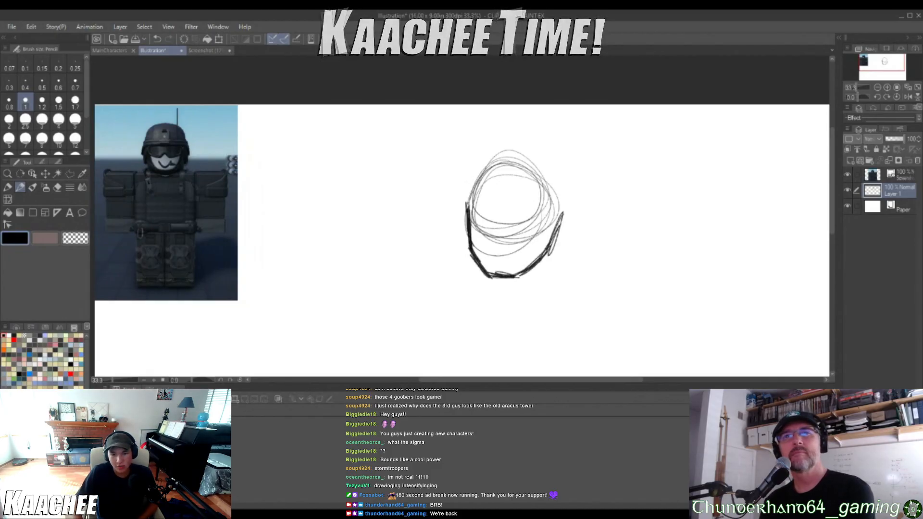
mouse_move(471, 214)
left_mouse_down()
mouse_move(479, 189)
mouse_move(503, 170)
mouse_move(534, 173)
mouse_move(561, 212)
left_mouse_up()
left_click_drag(548, 188, 566, 216)
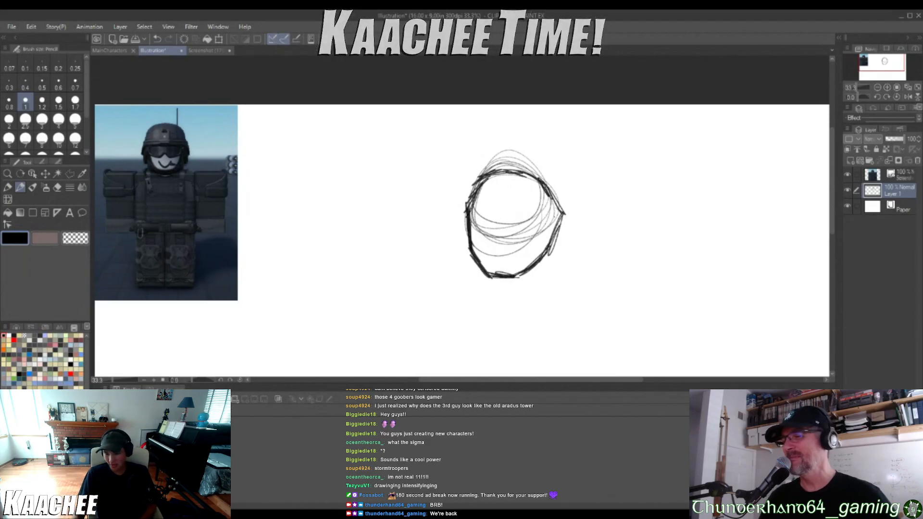
Draw an arched brim line across the middle of the head and a rectangular mount above it on the helmet front
scroll(515, 237, "up", 6)
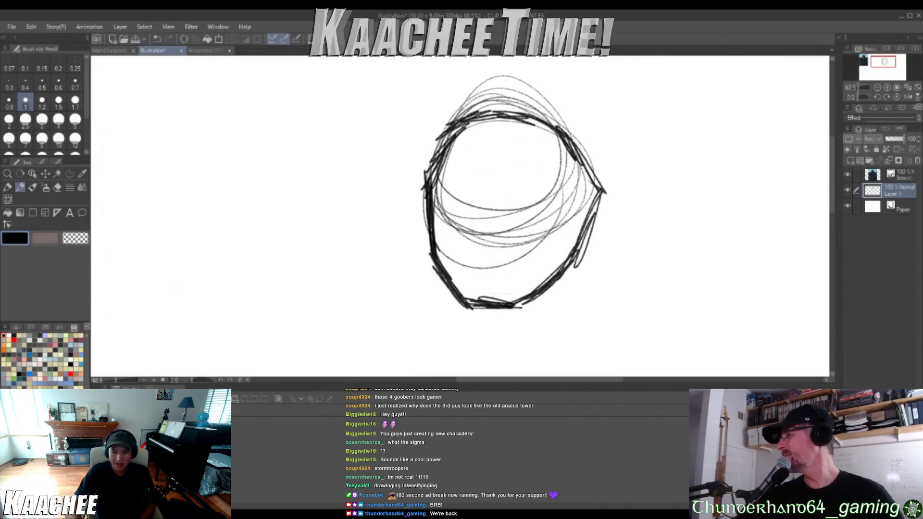
mouse_move(435, 224)
left_mouse_down()
mouse_move(467, 195)
mouse_move(576, 213)
mouse_move(579, 222)
mouse_move(551, 218)
mouse_move(590, 228)
left_mouse_up()
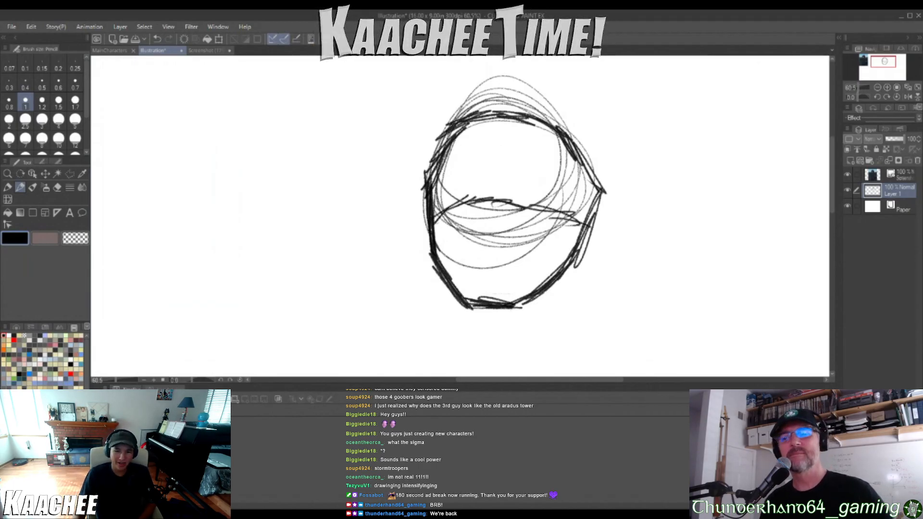
scroll(501, 210, "down", 3)
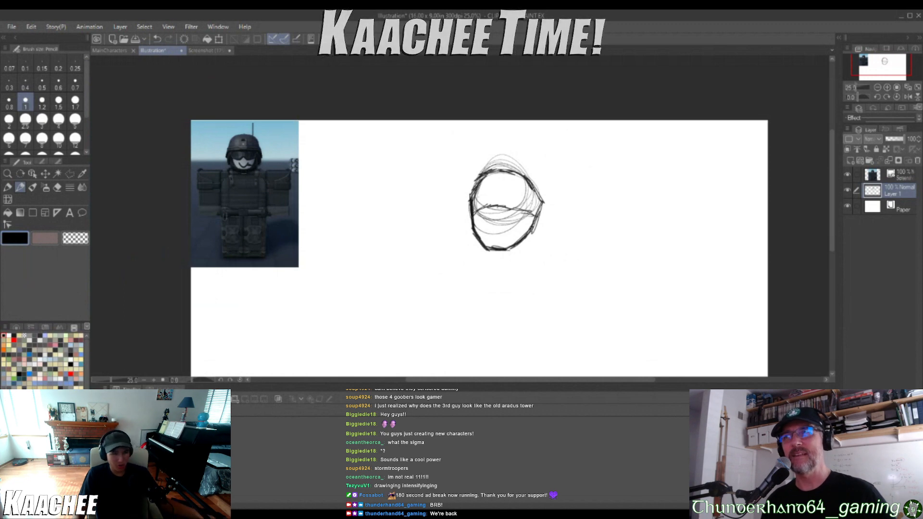
scroll(470, 186, "up", 3)
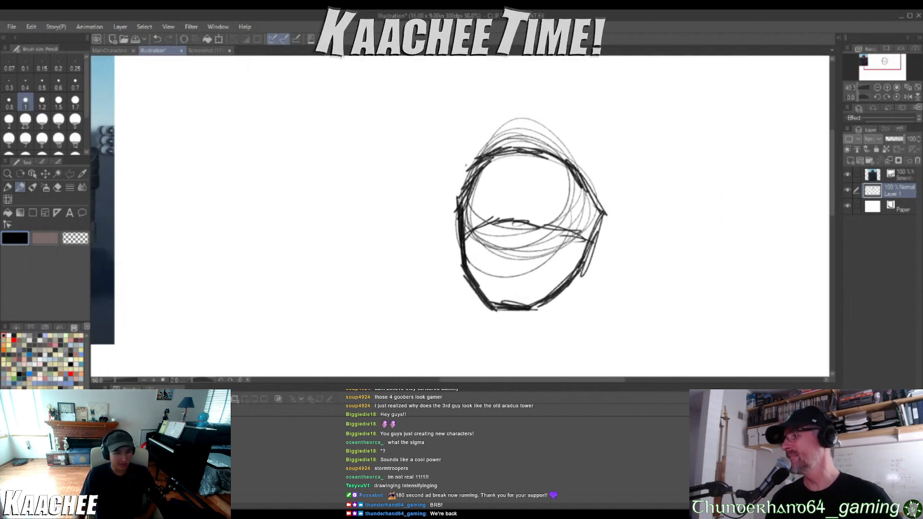
scroll(520, 215, "up", 5)
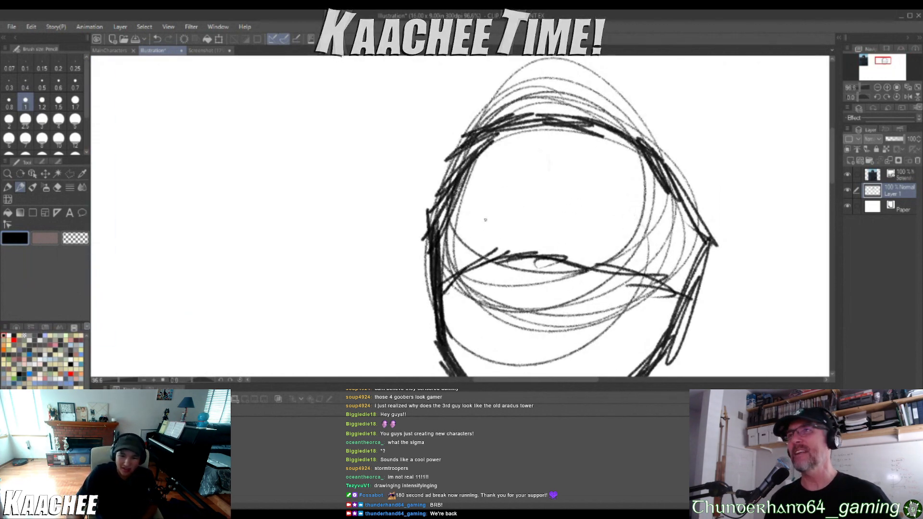
mouse_move(485, 220)
left_mouse_down()
mouse_move(489, 186)
mouse_move(484, 211)
left_mouse_up()
mouse_move(492, 174)
left_mouse_down()
mouse_move(552, 173)
mouse_move(544, 241)
left_mouse_up()
mouse_move(487, 212)
left_mouse_down()
mouse_move(488, 237)
mouse_move(542, 233)
left_mouse_up()
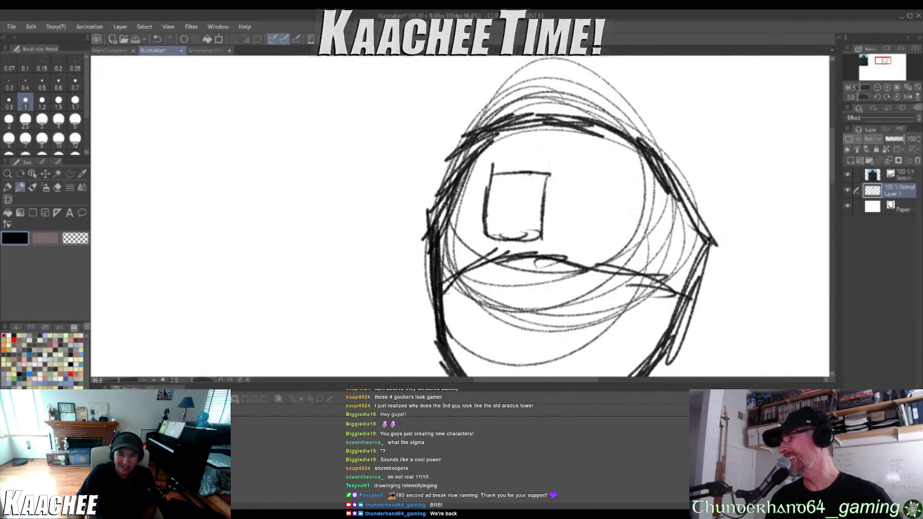
Draw the helmet's rim lines from the base of the rectangular mount out to both edges of the head
left_click_drag(485, 237, 442, 265)
left_click_drag(540, 235, 717, 247)
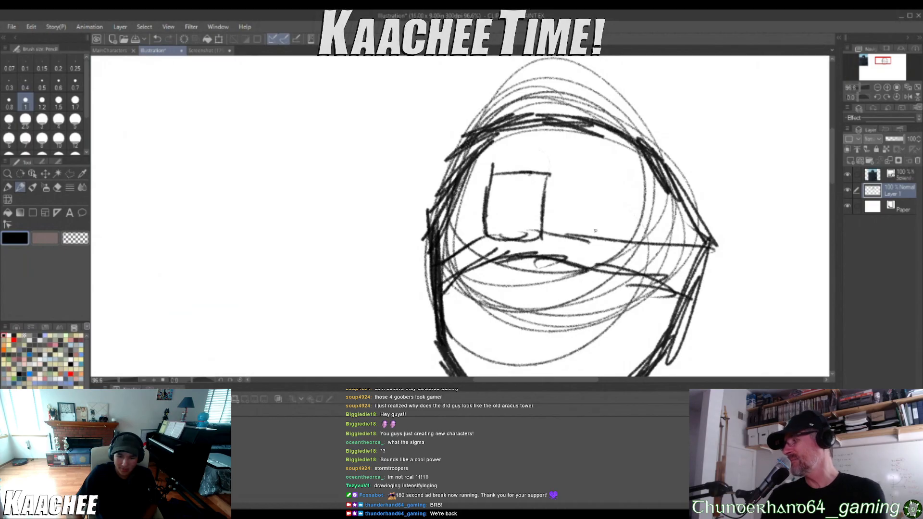
left_click_drag(595, 232, 702, 272)
Add a smaller rectangle inside the helmet mount and a rounded cap on top of it
mouse_move(496, 212)
left_mouse_down()
mouse_move(495, 236)
mouse_move(496, 213)
left_mouse_up()
mouse_move(499, 202)
left_mouse_down()
mouse_move(518, 204)
mouse_move(523, 239)
left_mouse_up()
left_click_drag(526, 211, 524, 231)
scroll(570, 252, "down", 7)
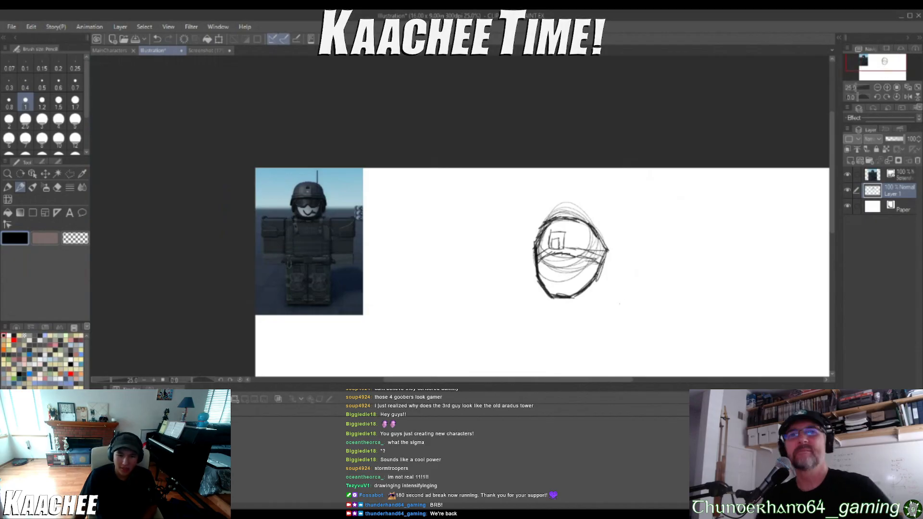
scroll(637, 293, "up", 4)
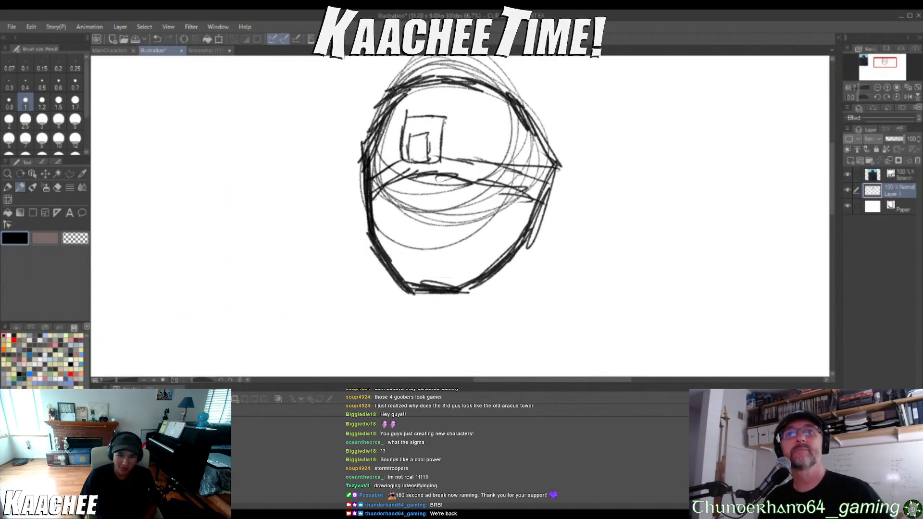
scroll(436, 148, "up", 1)
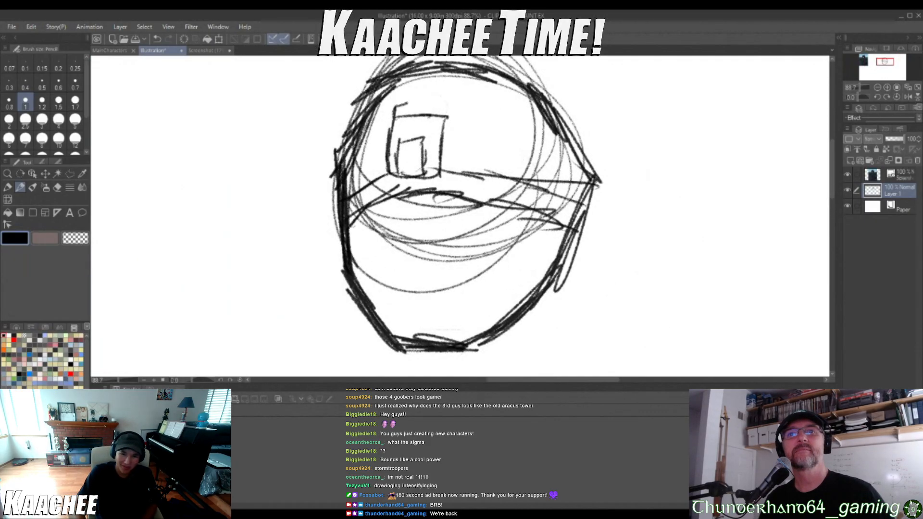
left_click_drag(417, 101, 449, 113)
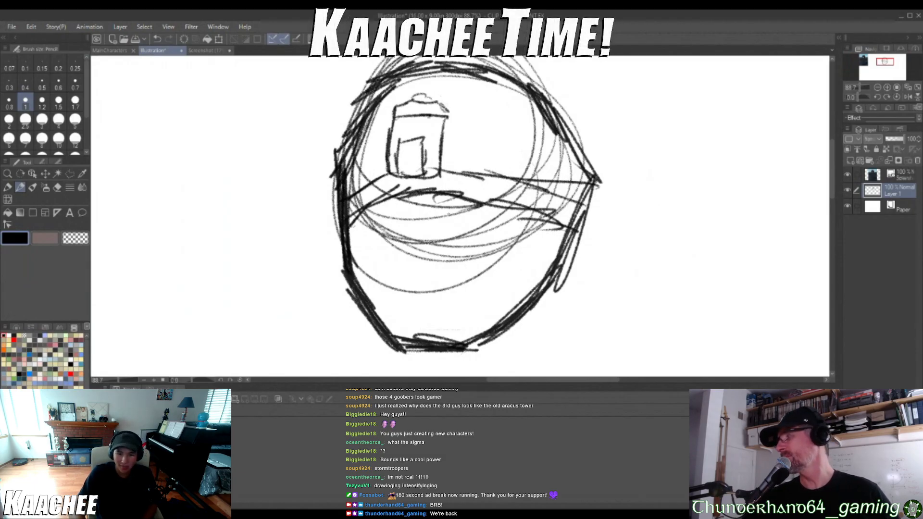
Draw the goggles' wavy lower edge across the face, arching over the nose
mouse_move(361, 255)
left_mouse_down()
mouse_move(359, 271)
mouse_move(386, 265)
left_mouse_up()
left_click_drag(403, 229, 389, 257)
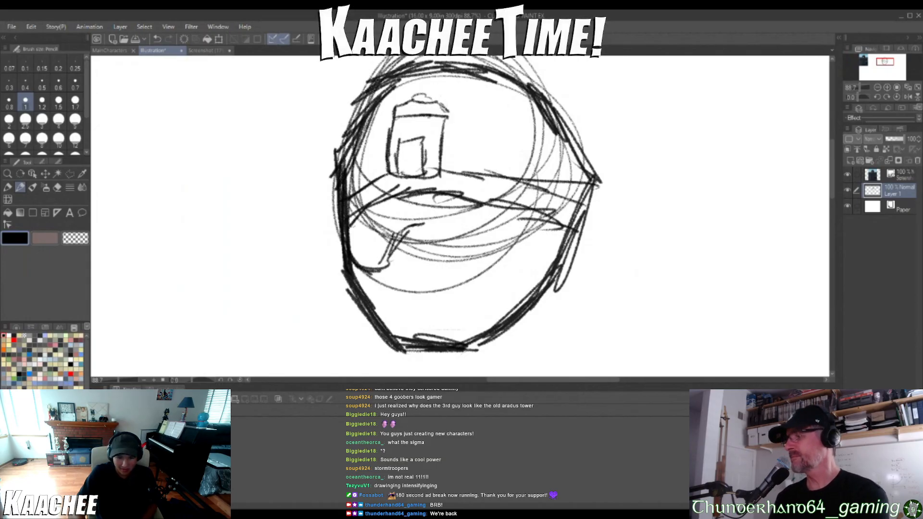
mouse_move(417, 225)
left_mouse_down()
mouse_move(466, 262)
mouse_move(498, 266)
mouse_move(542, 220)
mouse_move(558, 253)
left_mouse_up()
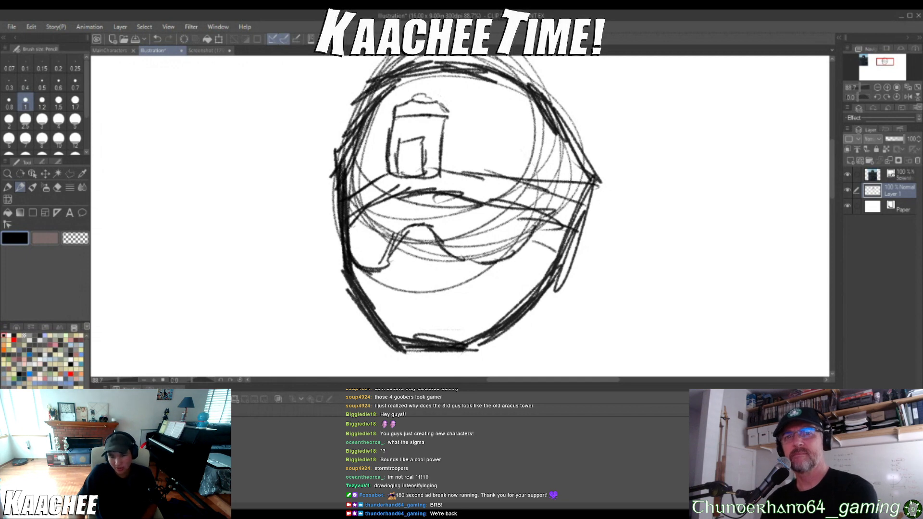
Sketch the lower-face contour from the goggles down around the chin and add a small curved mark below the nose arch
scroll(554, 292, "down", 9)
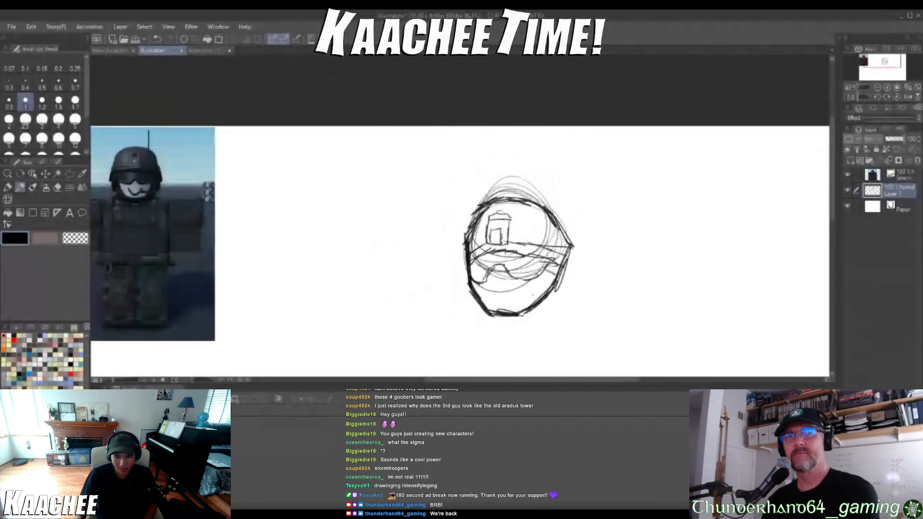
scroll(533, 295, "up", 12)
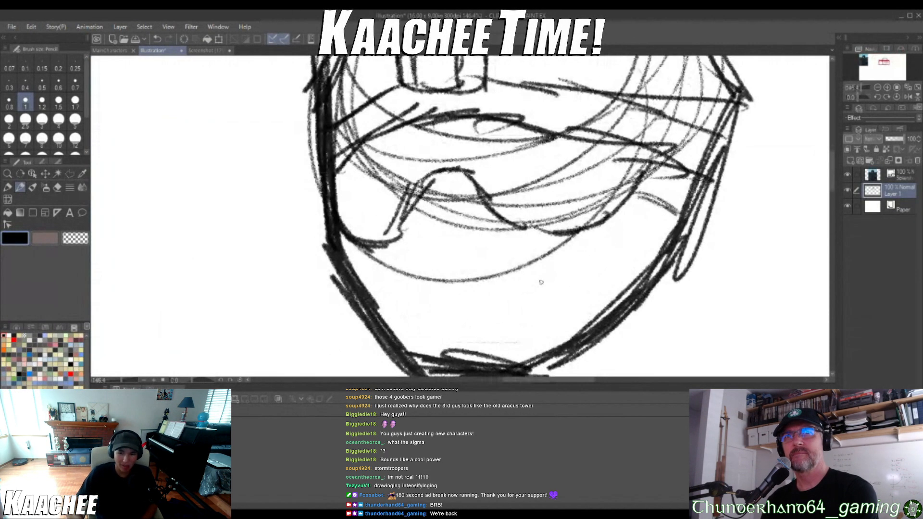
mouse_move(591, 212)
left_mouse_down()
mouse_move(569, 267)
mouse_move(547, 289)
left_mouse_up()
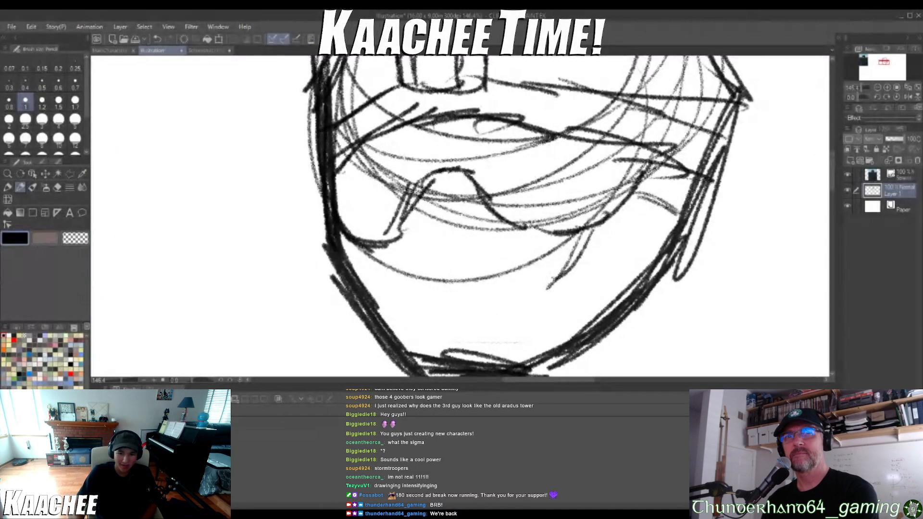
mouse_move(588, 246)
left_mouse_down()
mouse_move(523, 329)
mouse_move(409, 337)
mouse_move(404, 319)
left_mouse_up()
mouse_move(433, 328)
left_mouse_down()
mouse_move(399, 314)
mouse_move(389, 322)
left_mouse_up()
mouse_move(440, 277)
left_mouse_down()
mouse_move(464, 267)
mouse_move(481, 273)
left_mouse_up()
Sketch both sides of the neck below the head and sloping shoulder lines extending outward from it
scroll(398, 187, "down", 5)
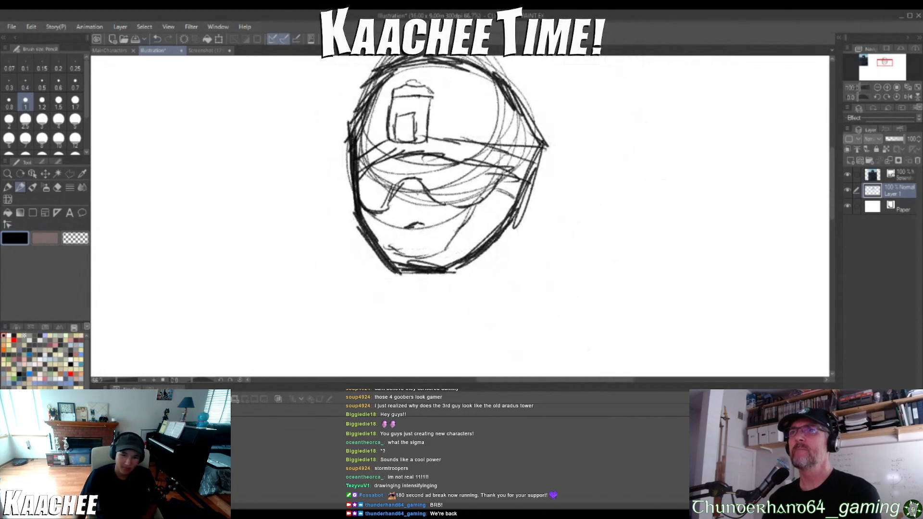
scroll(450, 144, "down", 4)
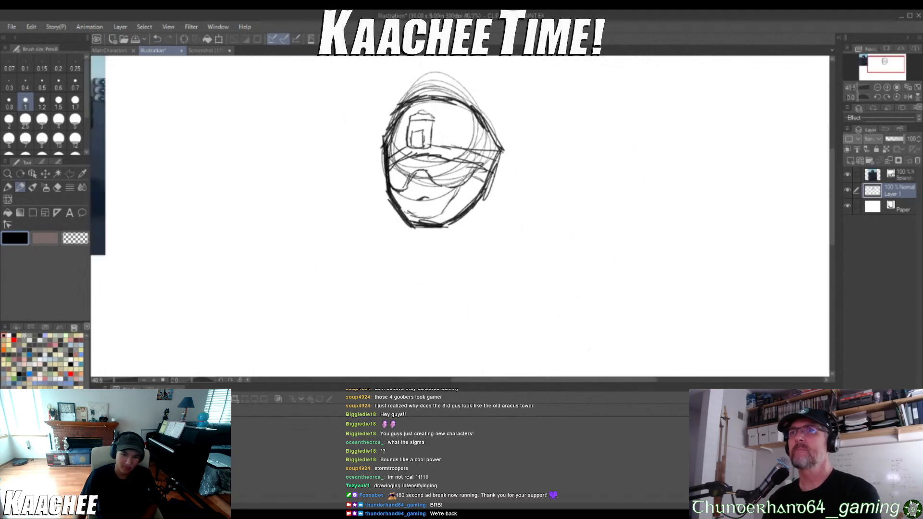
scroll(445, 174, "up", 4)
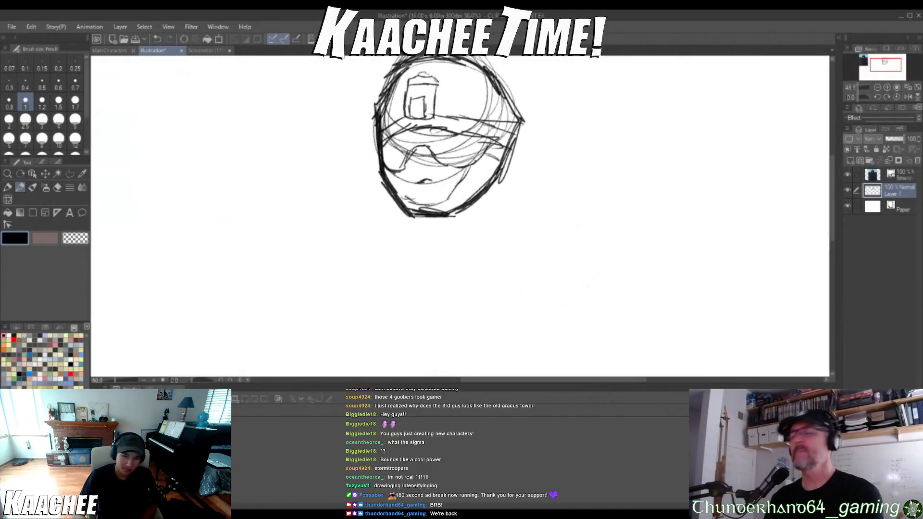
left_click_drag(415, 221, 417, 275)
mouse_move(503, 168)
left_mouse_down()
mouse_move(513, 238)
mouse_move(498, 264)
left_mouse_up()
left_click_drag(505, 206, 549, 282)
left_click_drag(513, 233, 584, 284)
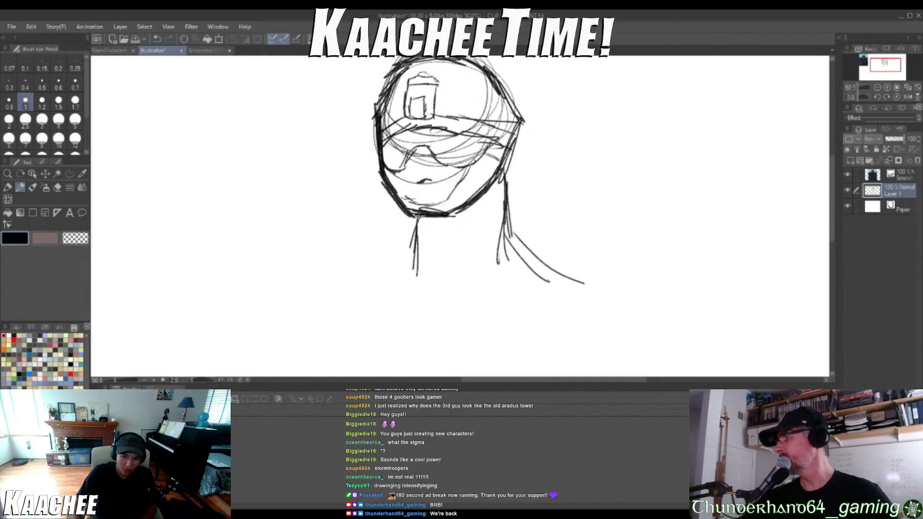
left_click_drag(415, 230, 302, 275)
scroll(390, 257, "down", 4)
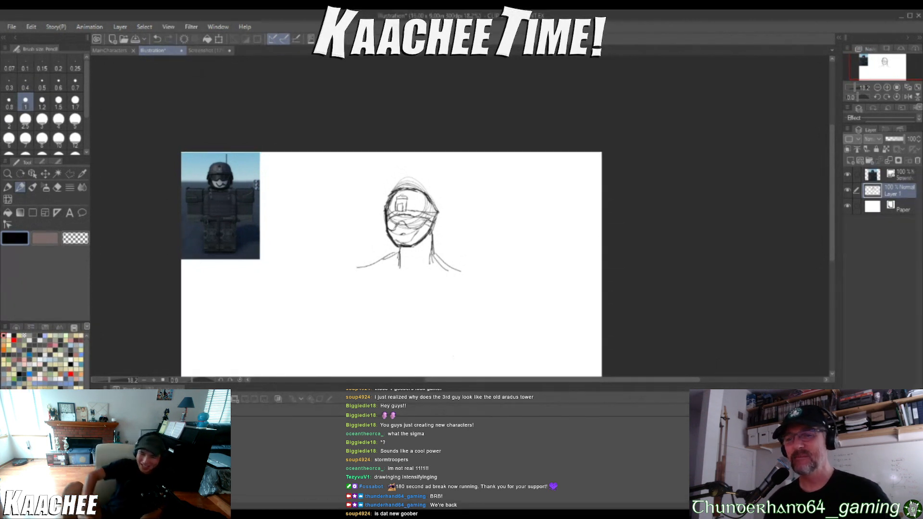
left_click_drag(437, 221, 468, 219)
mouse_move(428, 235)
left_mouse_down()
mouse_move(470, 248)
mouse_move(463, 240)
left_mouse_up()
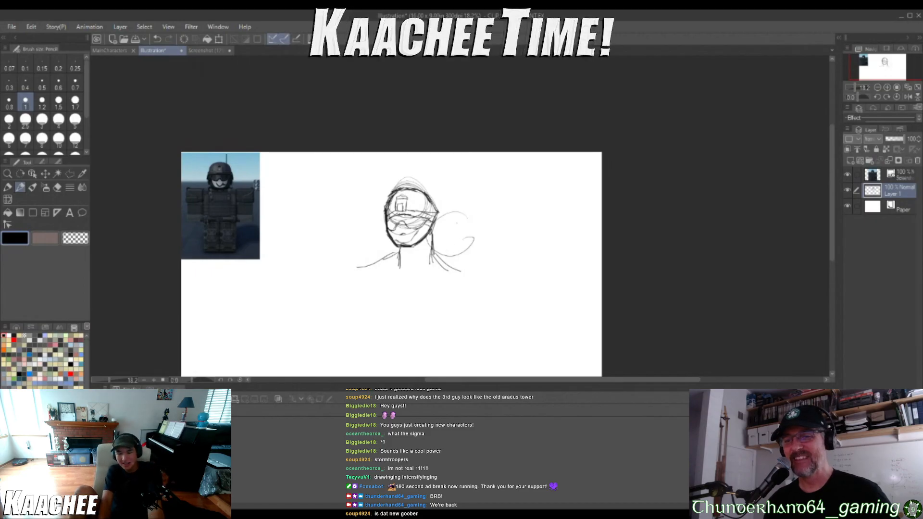
key("ctrl+z")
key("ctrl+z")
key("ctrl+z")
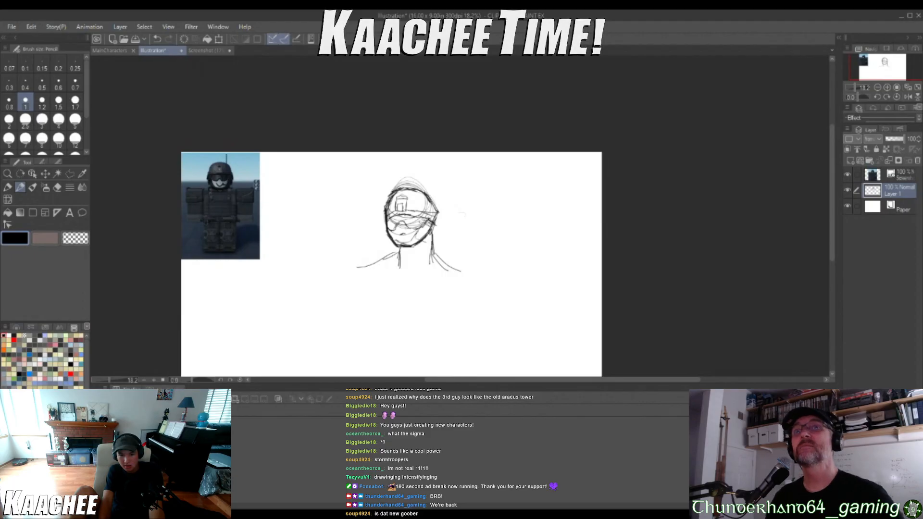
mouse_move(433, 238)
left_mouse_down()
mouse_move(423, 243)
mouse_move(438, 243)
left_mouse_up()
key("ctrl+z")
key("ctrl+z")
key("ctrl+z")
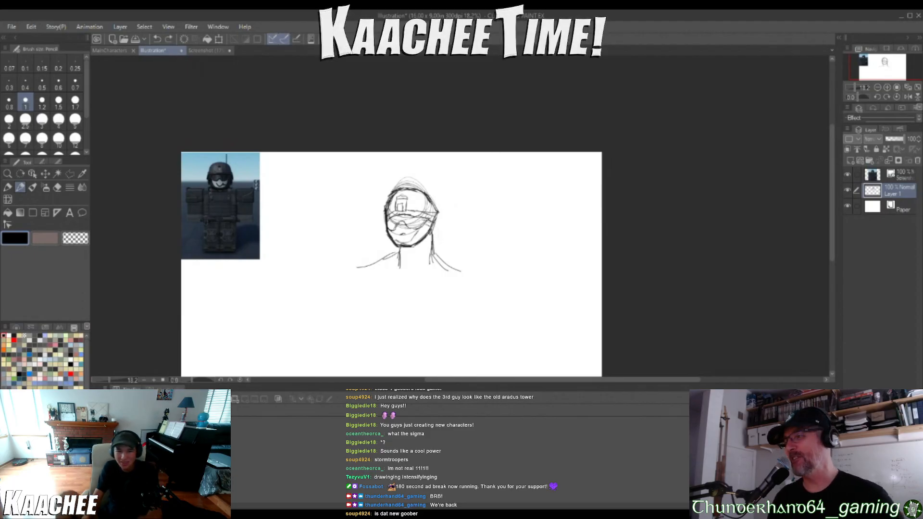
scroll(421, 240, "up", 11)
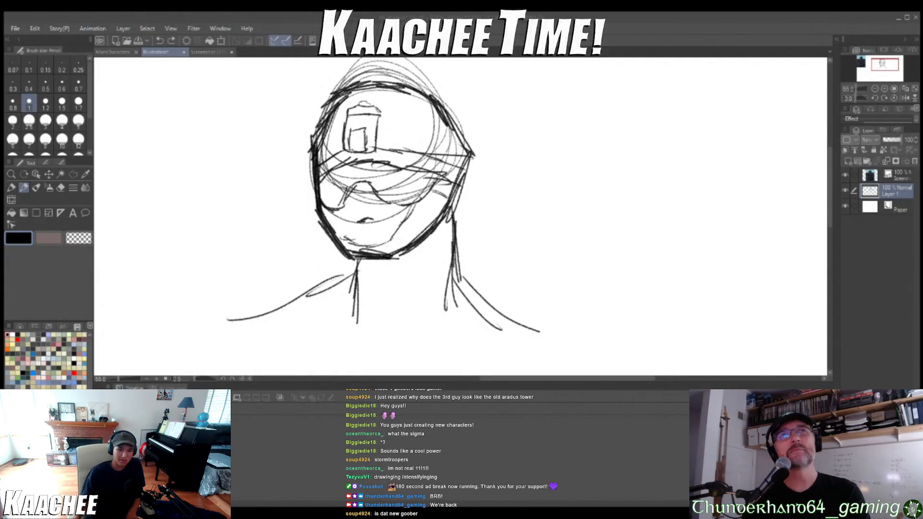
scroll(406, 338, "down", 3)
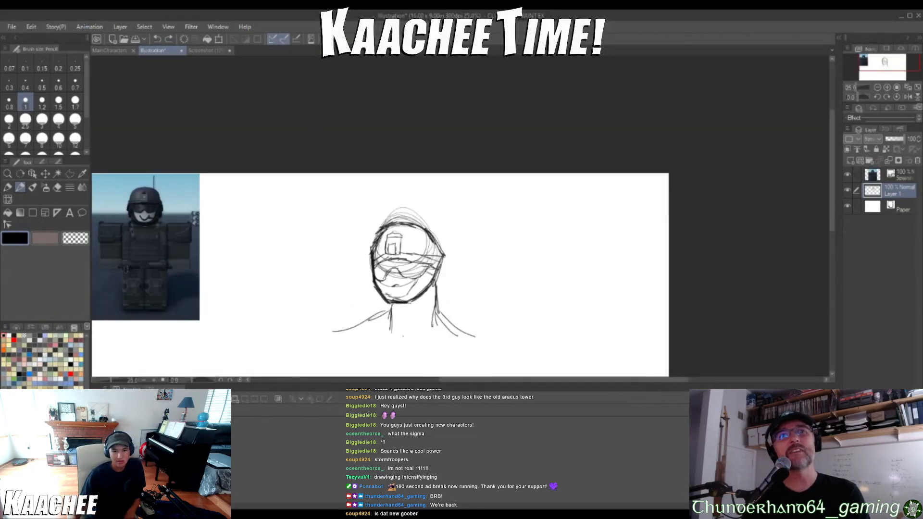
scroll(405, 337, "up", 1)
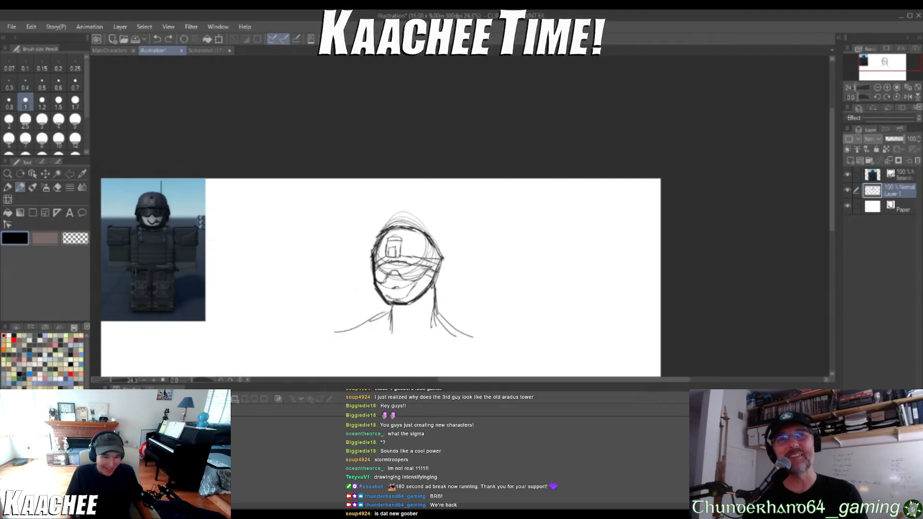
scroll(285, 221, "down", 2)
scroll(381, 269, "up", 1)
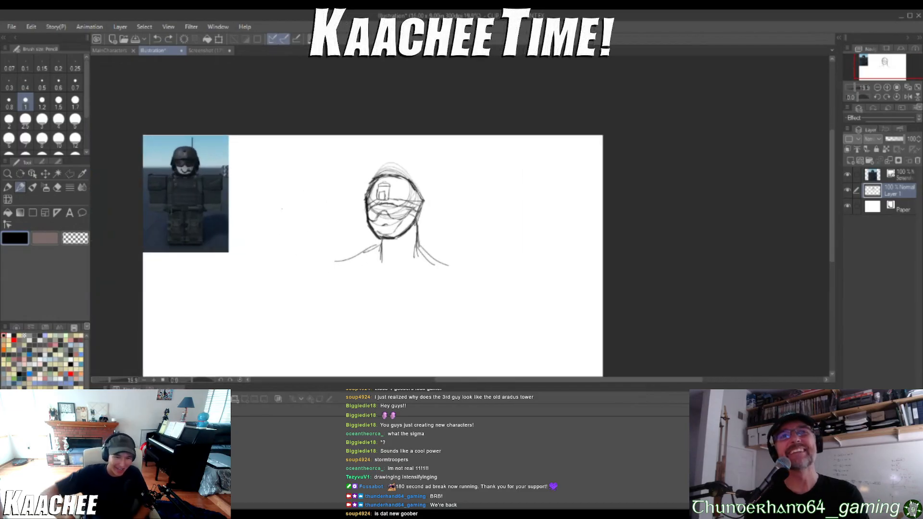
scroll(223, 186, "up", 4)
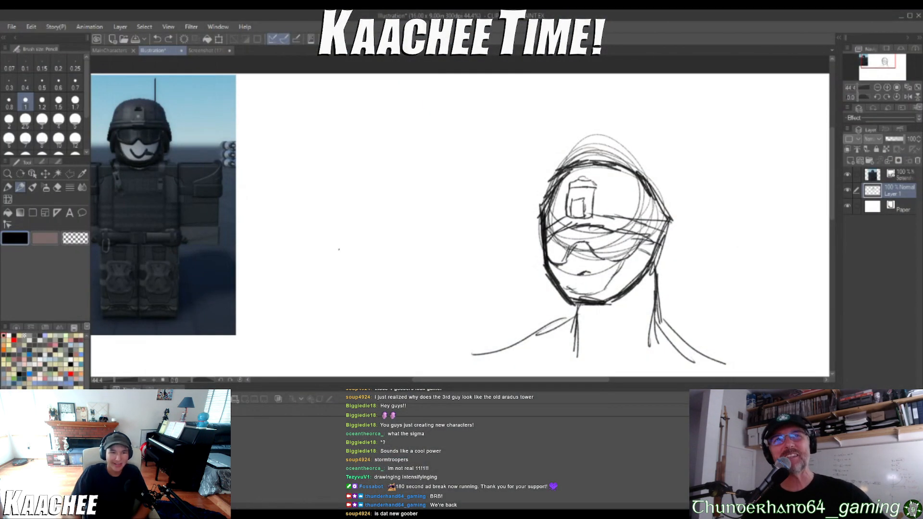
Handwrite the label "Biblophobia" on the canvas beside the armored character reference image
mouse_move(248, 118)
left_mouse_down()
mouse_move(257, 154)
mouse_move(267, 117)
mouse_move(257, 152)
left_mouse_up()
mouse_move(280, 136)
left_mouse_down()
mouse_move(290, 147)
mouse_move(303, 132)
left_mouse_up()
mouse_move(311, 129)
left_mouse_down()
mouse_move(313, 155)
mouse_move(313, 137)
left_mouse_up()
mouse_move(319, 117)
left_mouse_down()
mouse_move(322, 145)
mouse_move(330, 147)
left_mouse_up()
left_click_drag(337, 138, 335, 150)
left_click_drag(345, 120, 348, 155)
mouse_move(358, 143)
left_mouse_down()
mouse_move(359, 154)
mouse_move(382, 153)
left_mouse_up()
scroll(405, 219, "down", 6)
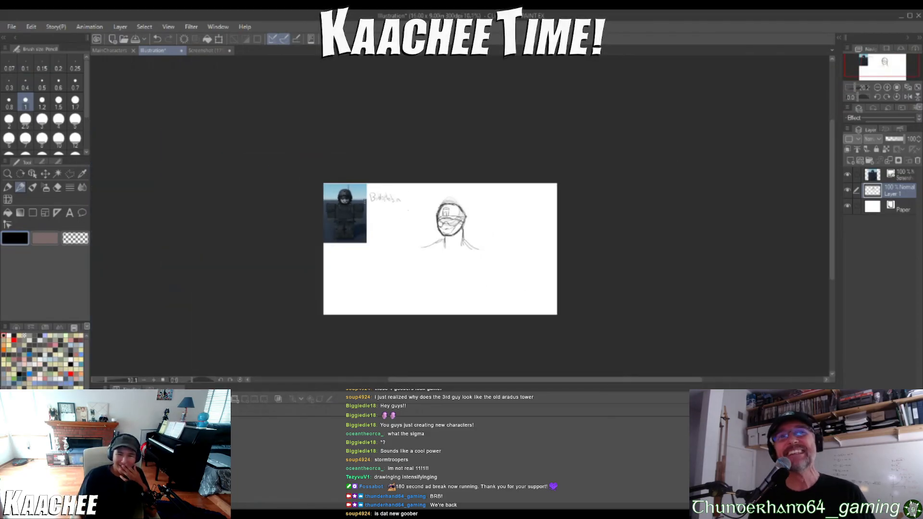
Sketch short collarbone marks below the neck and a large rounded shoulder at the end of the longer shoulder line
scroll(490, 312, "up", 3)
scroll(452, 243, "up", 3)
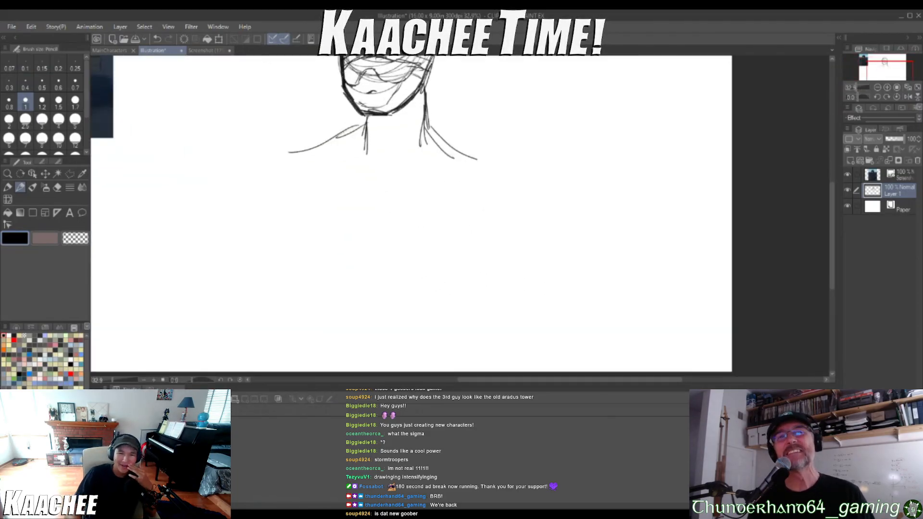
left_click_drag(314, 172, 331, 195)
left_click_drag(394, 176, 414, 161)
mouse_move(493, 155)
left_mouse_down()
mouse_move(453, 186)
mouse_move(446, 218)
mouse_move(467, 239)
mouse_move(502, 242)
mouse_move(538, 214)
mouse_move(502, 157)
left_mouse_up()
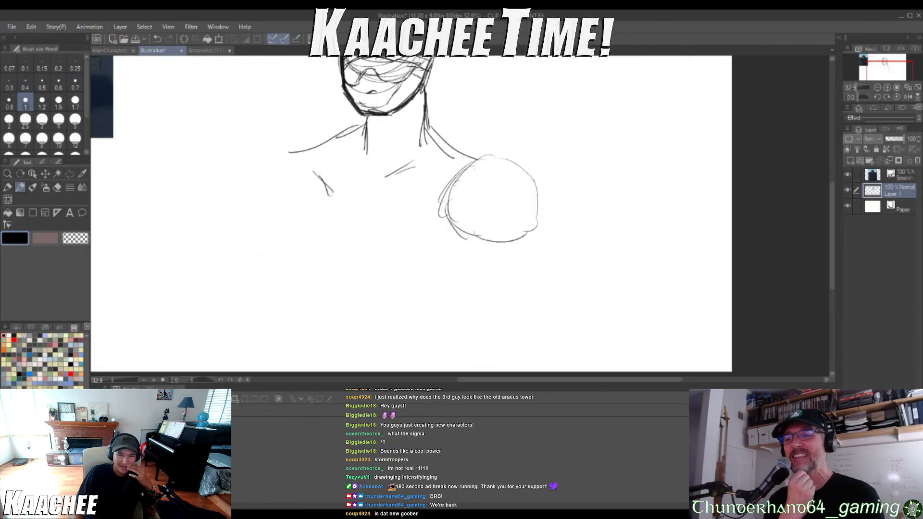
Draw the outline of an open book below the round shoulder, with peaked upper and lower edges meeting at the spine
scroll(454, 210, "down", 2)
scroll(440, 262, "up", 1)
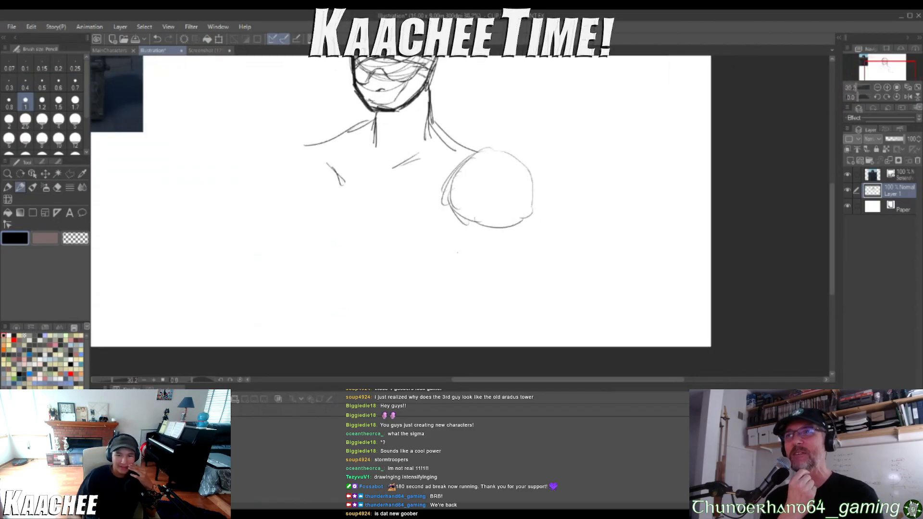
left_click_drag(408, 259, 416, 331)
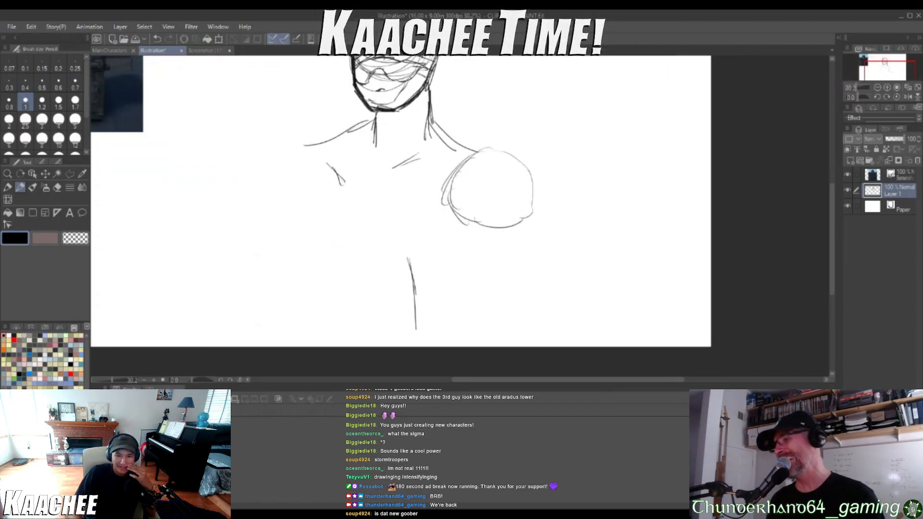
left_click_drag(414, 276, 416, 332)
mouse_move(407, 260)
left_mouse_down()
mouse_move(469, 235)
mouse_move(503, 244)
left_mouse_up()
mouse_move(488, 236)
left_mouse_down()
mouse_move(507, 249)
mouse_move(554, 251)
mouse_move(566, 303)
left_mouse_up()
mouse_move(552, 265)
left_mouse_down()
mouse_move(564, 303)
mouse_move(550, 326)
left_mouse_up()
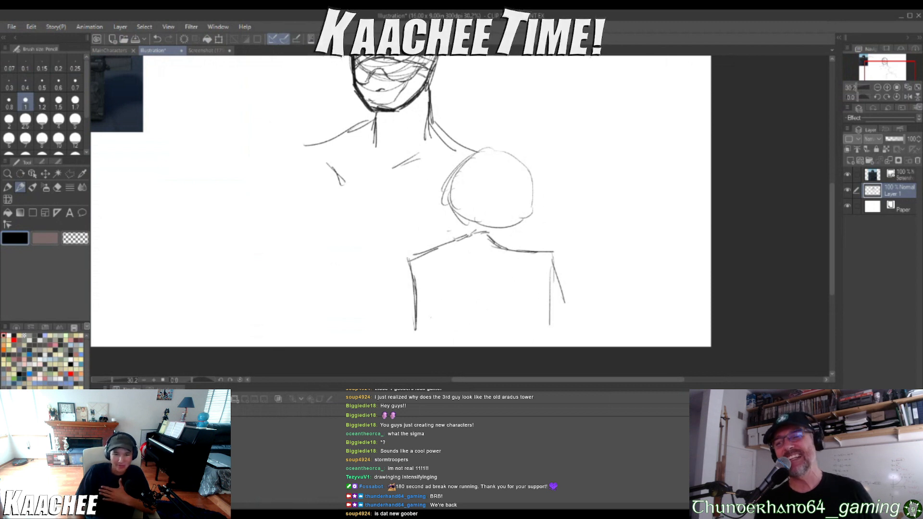
mouse_move(420, 329)
left_mouse_down()
mouse_move(476, 294)
mouse_move(538, 328)
left_mouse_up()
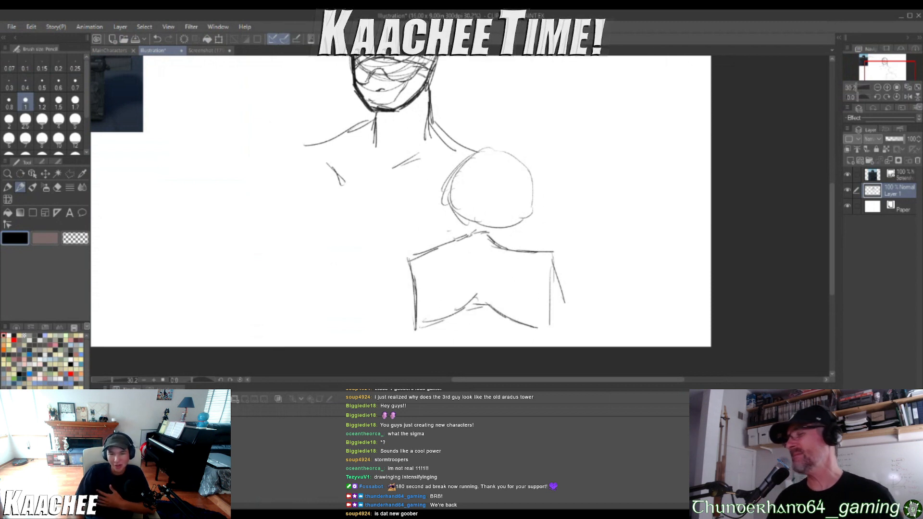
Add inner page outlines and the spine line within both halves of the open book
mouse_move(422, 270)
left_mouse_down()
mouse_move(427, 315)
mouse_move(447, 261)
mouse_move(471, 251)
mouse_move(475, 266)
mouse_move(481, 294)
mouse_move(433, 323)
left_mouse_up()
mouse_move(481, 254)
left_mouse_down()
mouse_move(517, 273)
mouse_move(544, 272)
left_mouse_up()
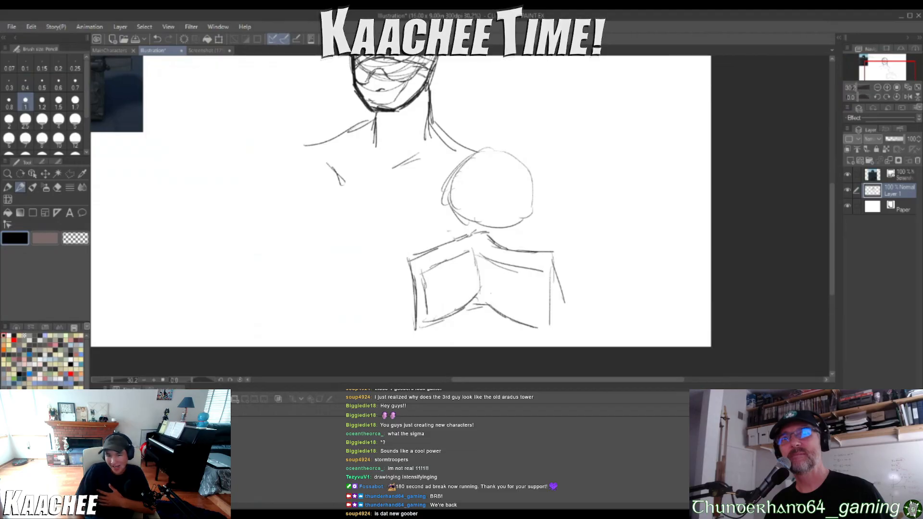
left_click_drag(483, 291, 533, 301)
left_click_drag(533, 301, 541, 283)
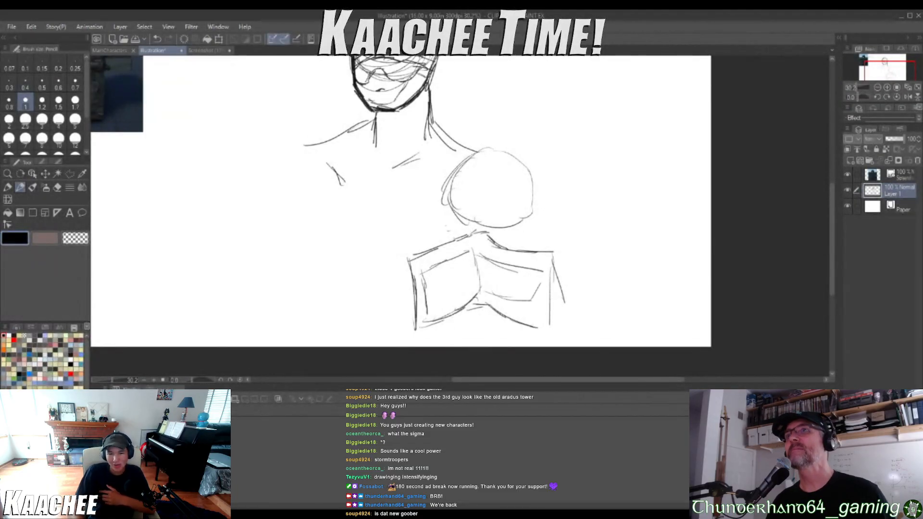
Sketch the hand's fingers curling over the upper edge of the open book
mouse_move(448, 224)
left_mouse_down()
mouse_move(429, 233)
mouse_move(422, 262)
left_mouse_up()
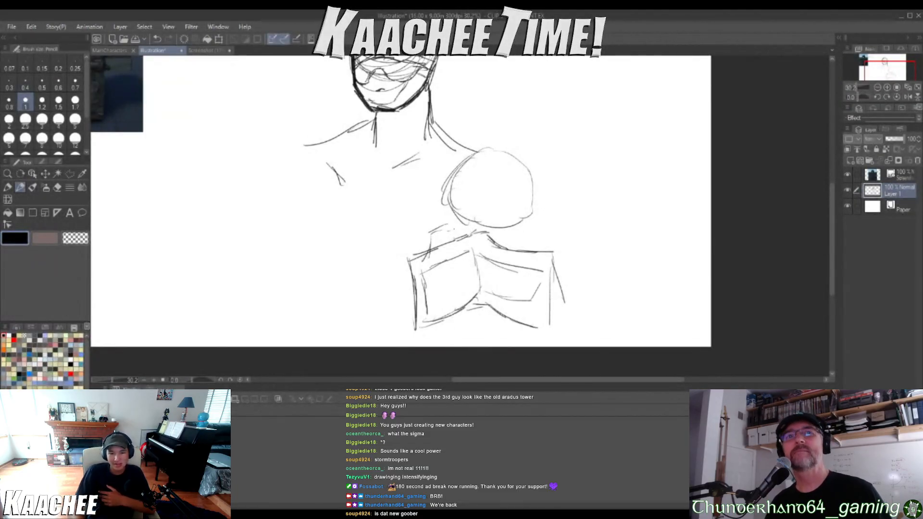
mouse_move(446, 228)
left_mouse_down()
mouse_move(461, 226)
mouse_move(462, 286)
mouse_move(476, 232)
mouse_move(494, 233)
mouse_move(486, 281)
left_mouse_up()
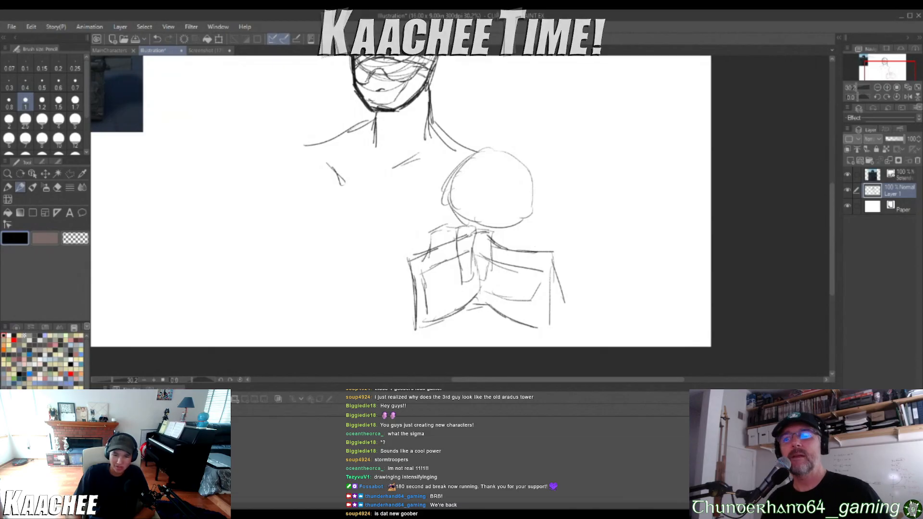
mouse_move(493, 235)
left_mouse_down()
mouse_move(503, 259)
mouse_move(494, 280)
mouse_move(519, 238)
mouse_move(512, 284)
left_mouse_up()
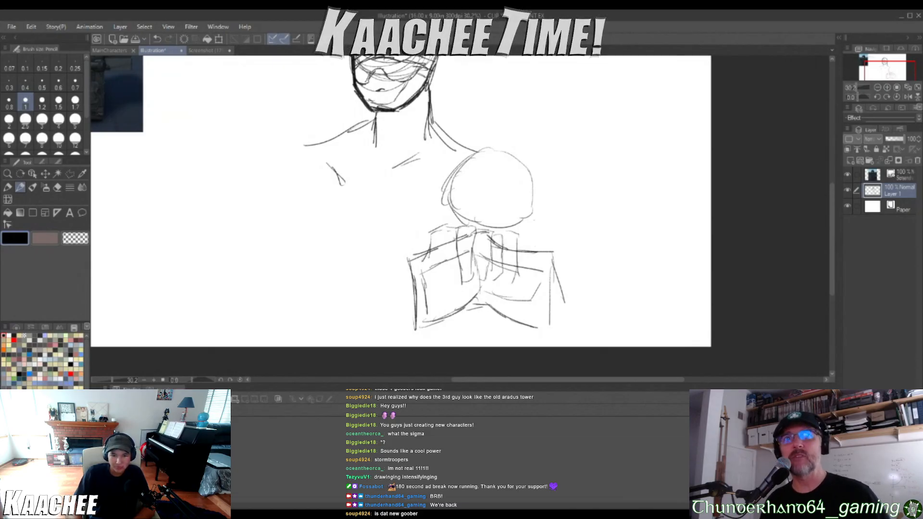
Add arm lines between the round shoulder and the book, plus a curved form below the book's spine
left_click_drag(533, 214, 538, 253)
left_click_drag(492, 225, 494, 246)
left_click_drag(466, 218, 465, 244)
left_click_drag(463, 311, 474, 342)
left_click_drag(465, 315, 480, 339)
mouse_move(475, 328)
left_mouse_down()
mouse_move(498, 333)
mouse_move(522, 310)
left_mouse_up()
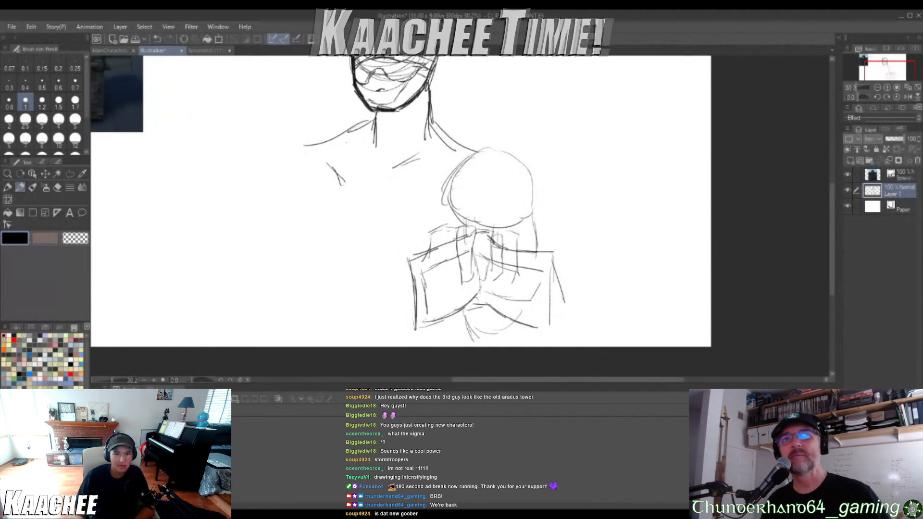
Sketch the chest with a vertical center line and curved lower contours reaching from the far armpit to the book
scroll(332, 132, "down", 5)
scroll(335, 135, "up", 3)
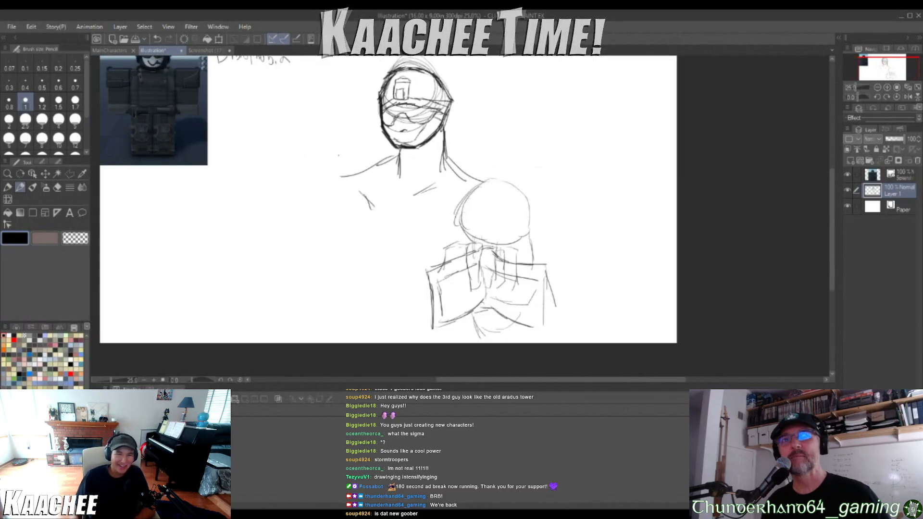
scroll(335, 135, "down", 3)
scroll(335, 135, "up", 3)
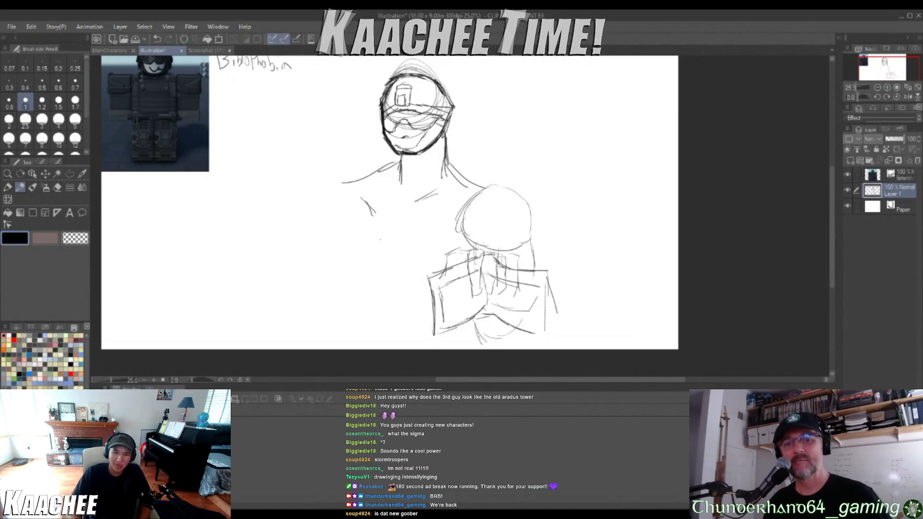
left_click_drag(385, 249, 385, 268)
mouse_move(382, 262)
left_mouse_down()
mouse_move(398, 281)
mouse_move(430, 280)
left_mouse_up()
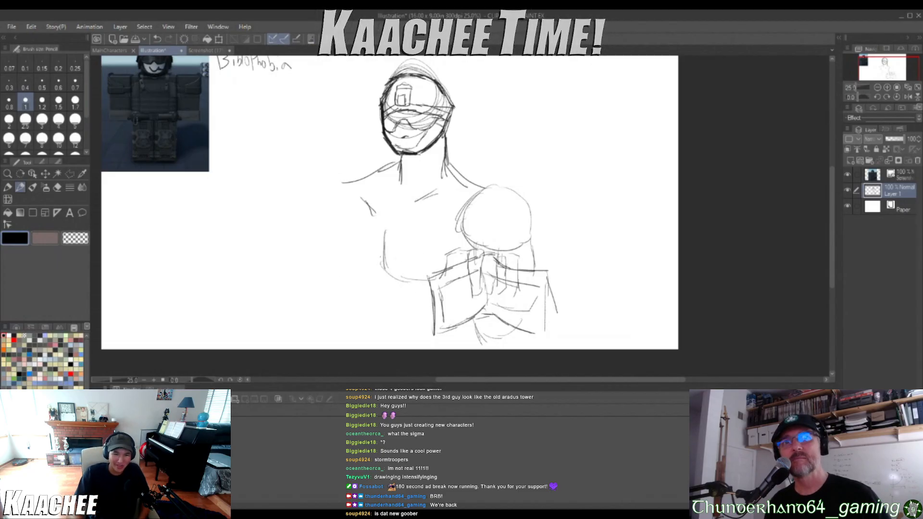
left_click_drag(383, 262, 361, 277)
left_click_drag(384, 270, 347, 268)
left_click_drag(348, 253, 363, 267)
Draw the other shoulder and arm hanging down to the canvas edge, along with the side of the torso
mouse_move(346, 182)
left_mouse_down()
mouse_move(332, 191)
mouse_move(318, 238)
mouse_move(331, 259)
mouse_move(360, 264)
left_mouse_up()
mouse_move(341, 229)
left_mouse_down()
mouse_move(350, 258)
mouse_move(340, 233)
left_mouse_up()
mouse_move(350, 264)
left_mouse_down()
mouse_move(365, 311)
mouse_move(359, 350)
left_mouse_up()
left_click_drag(355, 308, 358, 350)
left_click_drag(328, 260, 344, 334)
mouse_move(340, 312)
left_mouse_down()
mouse_move(344, 333)
mouse_move(331, 350)
left_mouse_up()
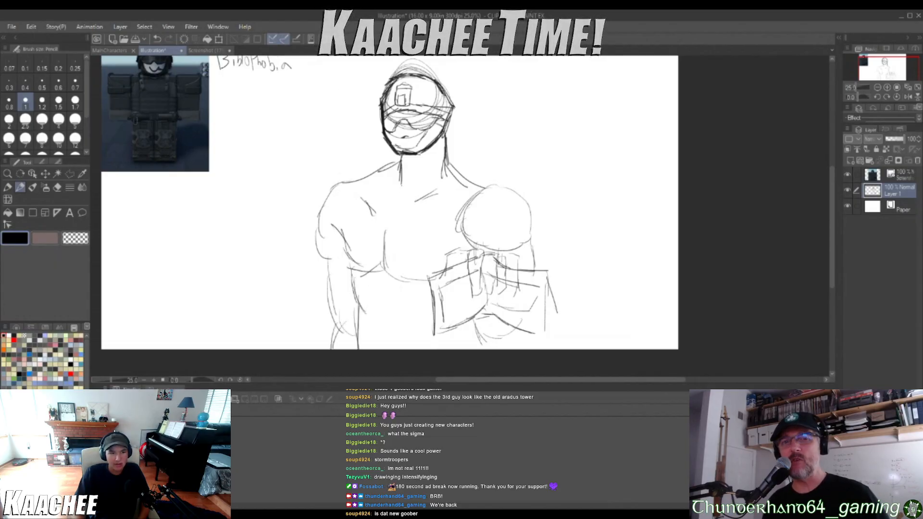
Sketch two vest straps over the shoulders, extend them down the chest, and join them with a curved vest edge
left_click_drag(444, 176, 431, 220)
left_click_drag(431, 220, 449, 212)
mouse_move(457, 192)
left_mouse_down()
mouse_move(451, 212)
mouse_move(452, 199)
left_mouse_up()
left_click_drag(446, 176, 460, 177)
mouse_move(355, 174)
left_mouse_down()
mouse_move(346, 218)
mouse_move(363, 221)
left_mouse_up()
mouse_move(369, 181)
left_mouse_down()
mouse_move(366, 196)
mouse_move(372, 173)
left_mouse_up()
left_click_drag(353, 223, 349, 248)
mouse_move(430, 219)
left_mouse_down()
mouse_move(427, 253)
mouse_move(435, 250)
left_mouse_up()
left_click_drag(352, 253, 450, 259)
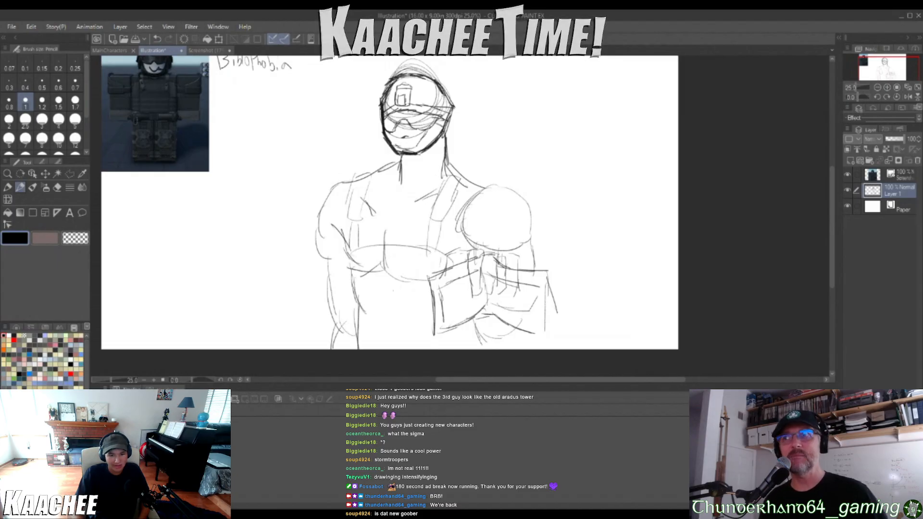
Add guard lines along the forearm of the soldier's hanging arm
mouse_move(335, 278)
left_mouse_down()
mouse_move(355, 284)
mouse_move(321, 270)
mouse_move(326, 298)
left_mouse_up()
left_click_drag(328, 291, 330, 313)
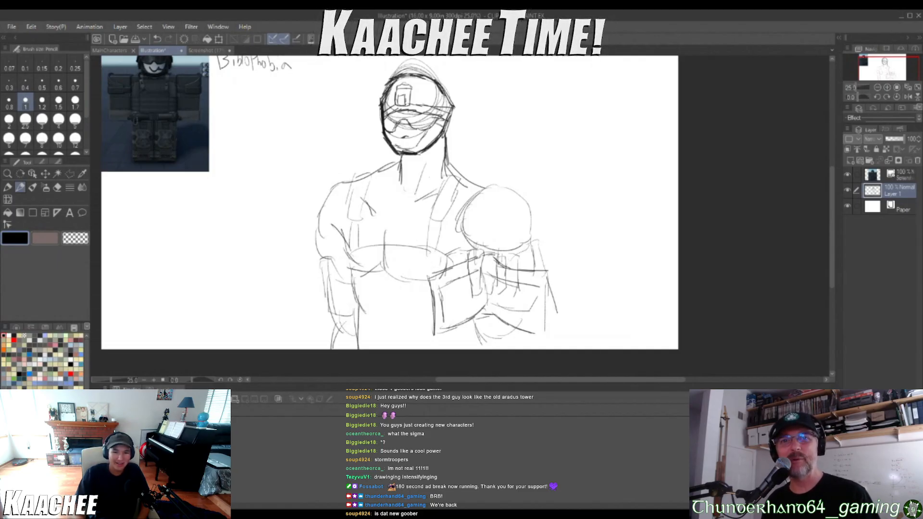
scroll(382, 155, "down", 5)
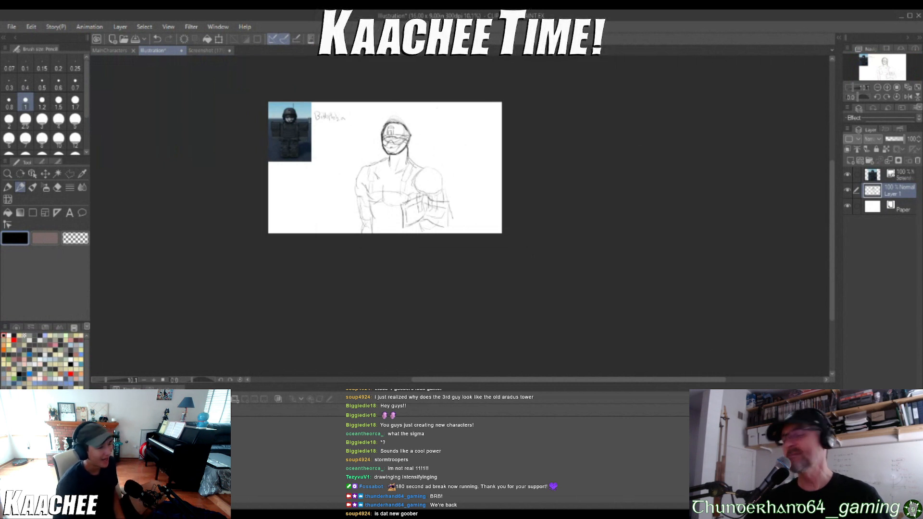
scroll(418, 113, "up", 8)
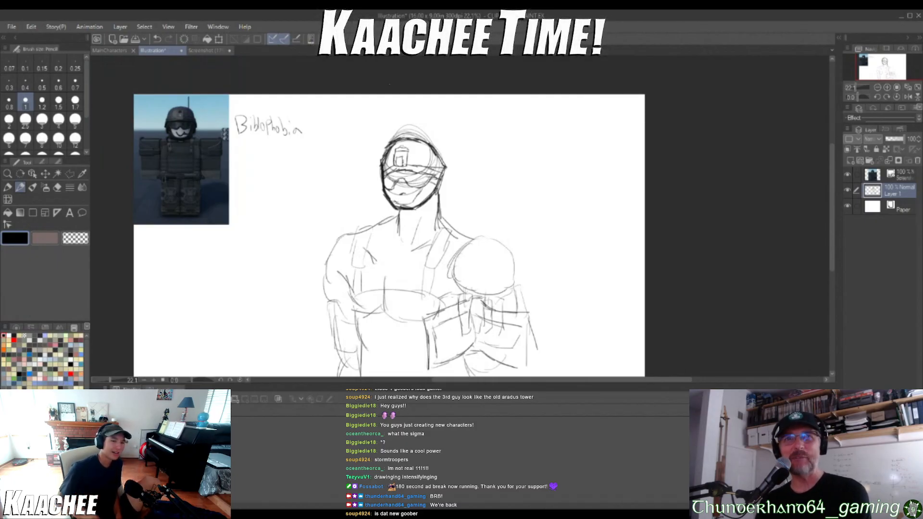
Compare the new soldier sketch with the MainCharacters group sketch
left_click(115, 50)
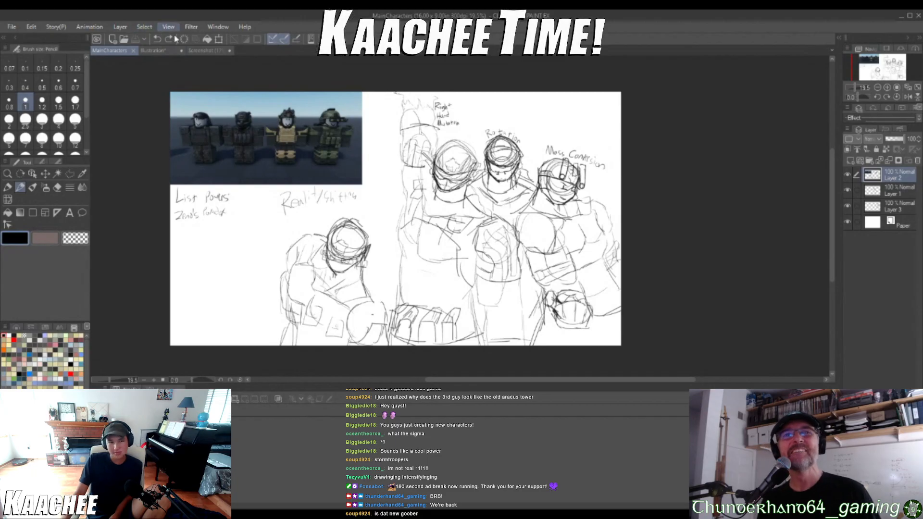
left_click(154, 51)
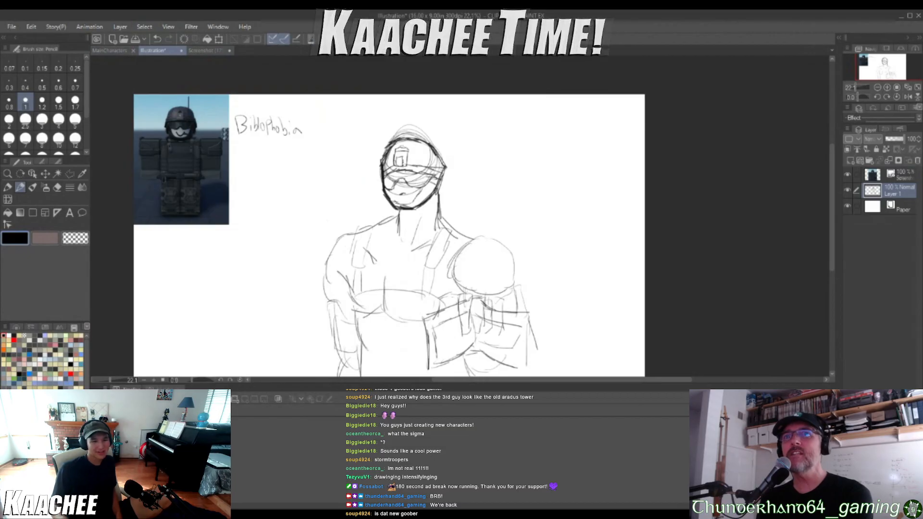
scroll(359, 262, "down", 2)
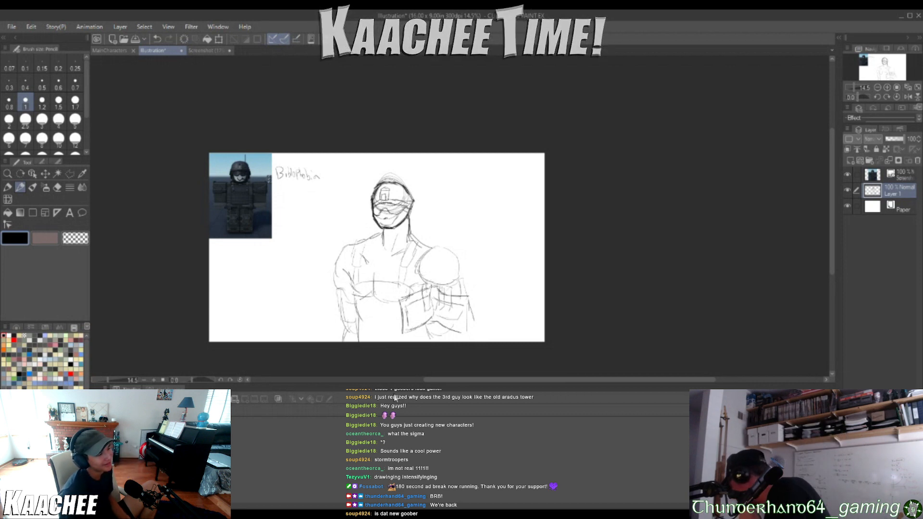
In the MainCharacters sketch, handwrite the name "Gregor" beside the soldier with the raised mutated arm
left_click(115, 51)
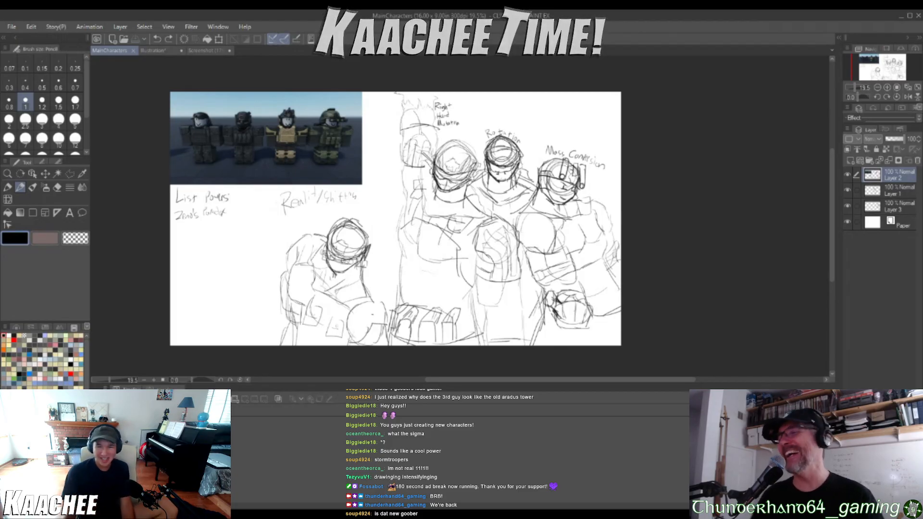
scroll(295, 152, "up", 5)
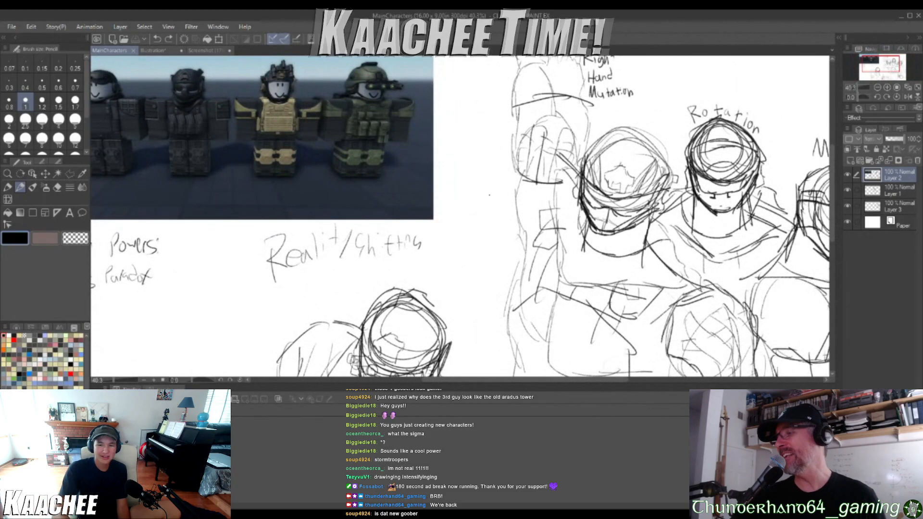
mouse_move(462, 222)
left_mouse_down()
mouse_move(468, 242)
mouse_move(463, 234)
mouse_move(494, 226)
mouse_move(506, 246)
mouse_move(497, 246)
mouse_move(516, 212)
left_mouse_up()
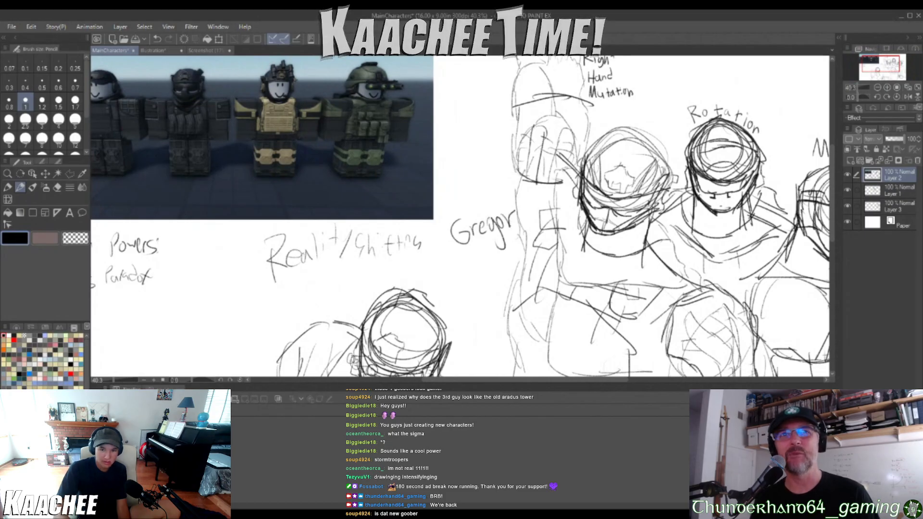
scroll(465, 221, "down", 4)
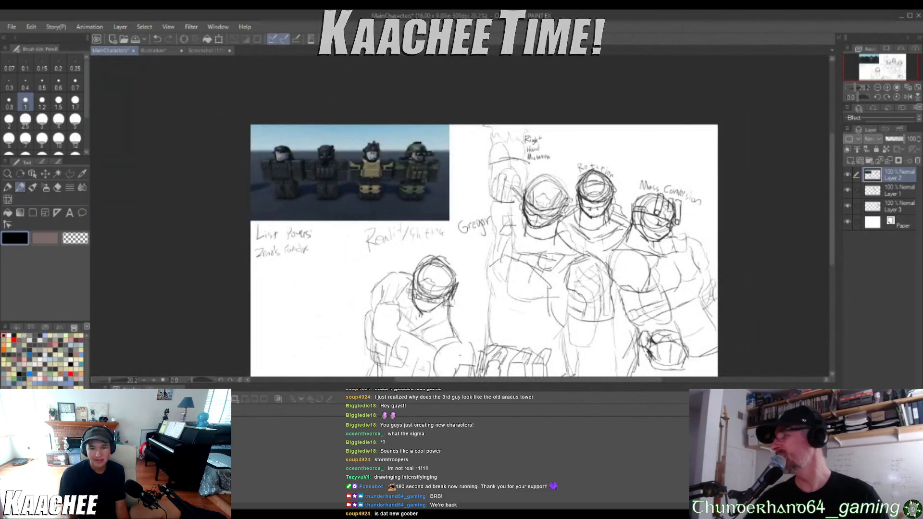
Handwrite the name "Barney" beside the head of the Mass Conversion soldier
scroll(386, 201, "up", 1)
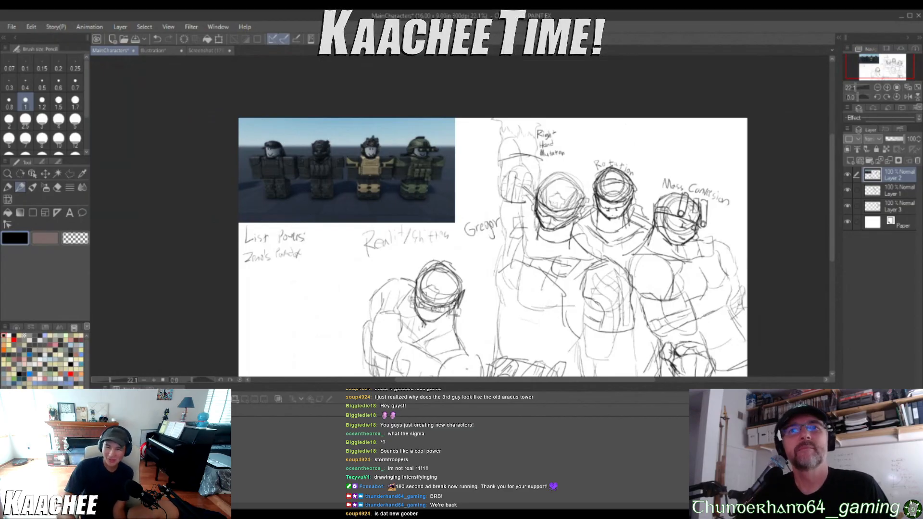
scroll(756, 279, "up", 3)
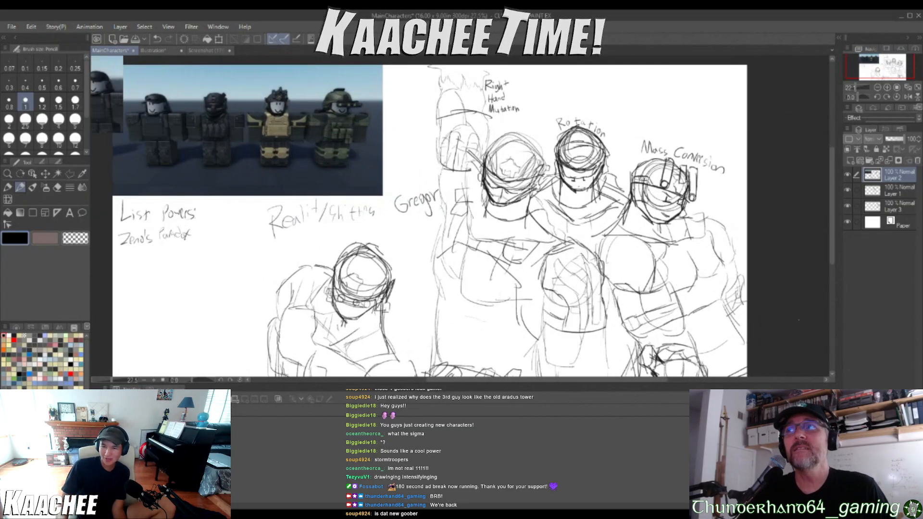
scroll(687, 139, "up", 2)
left_click_drag(619, 166, 608, 176)
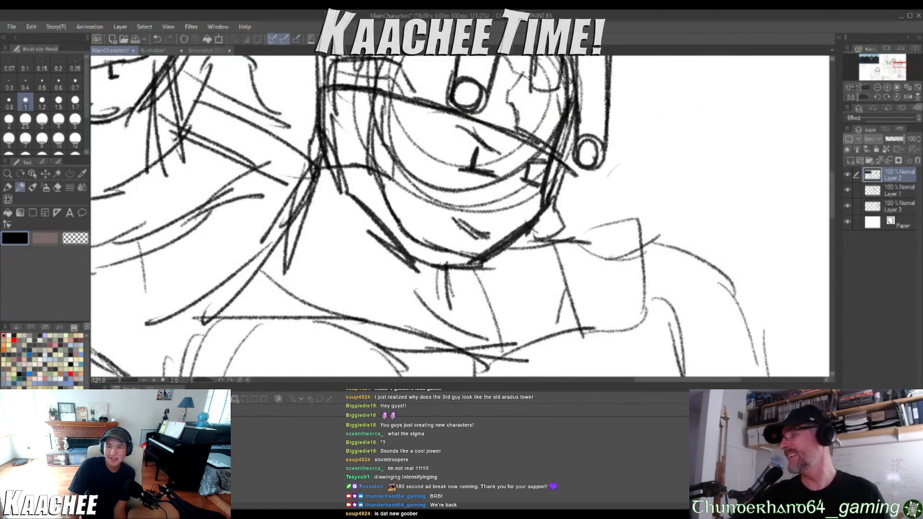
left_click_drag(623, 145, 631, 207)
mouse_move(651, 176)
left_mouse_down()
mouse_move(666, 199)
mouse_move(679, 197)
left_mouse_up()
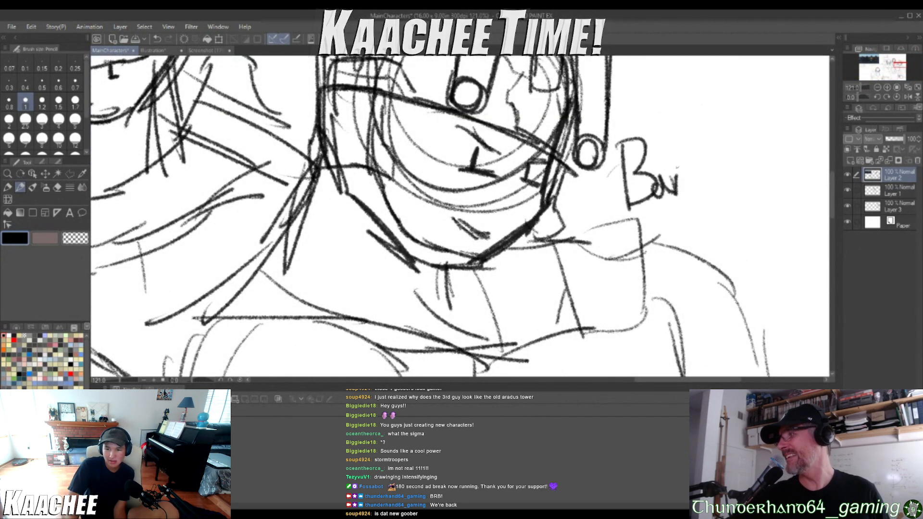
left_click_drag(676, 162, 680, 192)
left_click_drag(685, 178, 715, 189)
mouse_move(710, 185)
left_mouse_down()
mouse_move(728, 194)
mouse_move(732, 183)
left_mouse_up()
left_click_drag(740, 165, 733, 231)
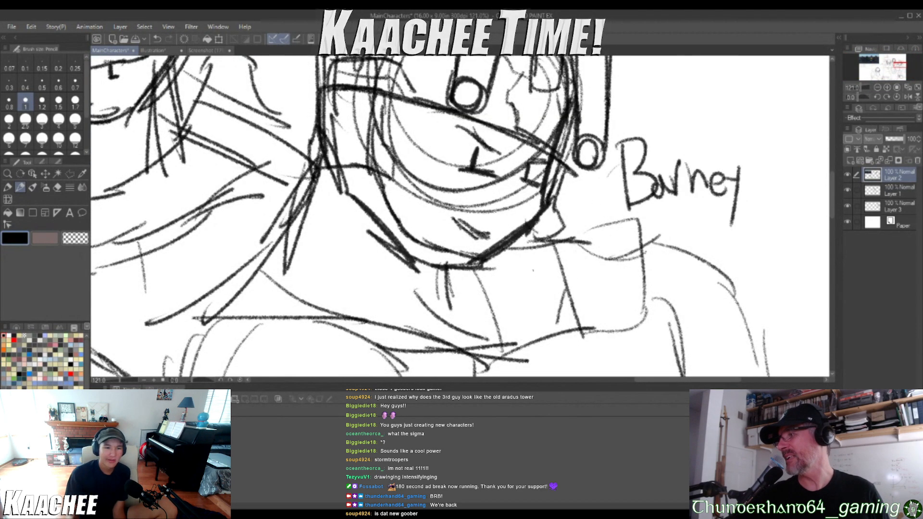
scroll(519, 303, "down", 5)
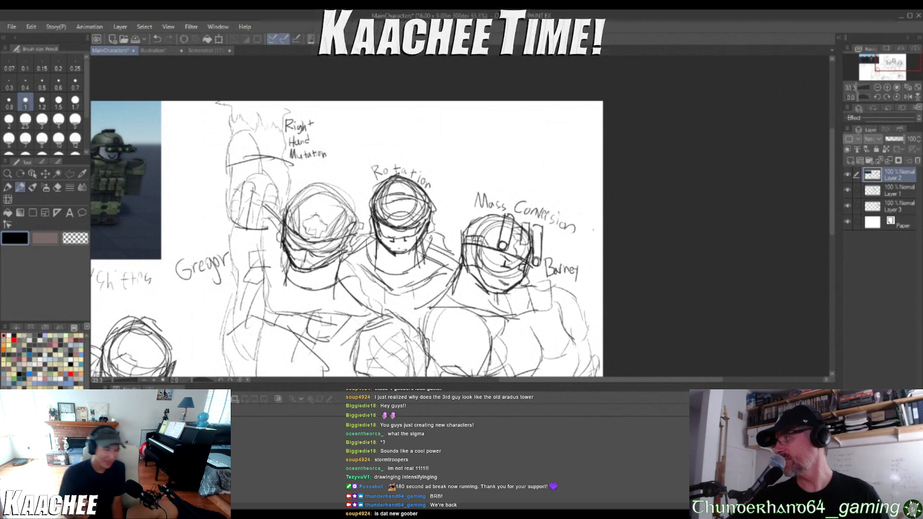
scroll(154, 277, "down", 6)
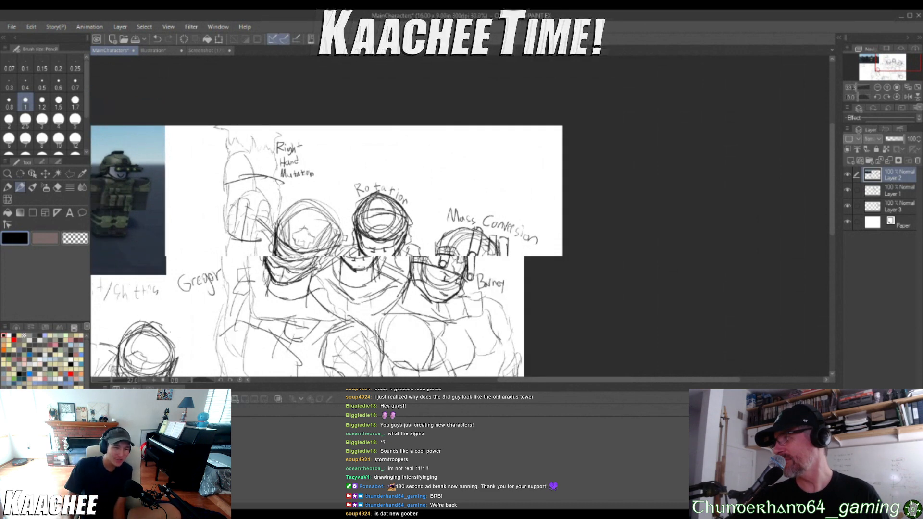
Handwrite the name "Adrian" beside the helmet of the hunched Reality Shifting soldier
scroll(173, 336, "up", 3)
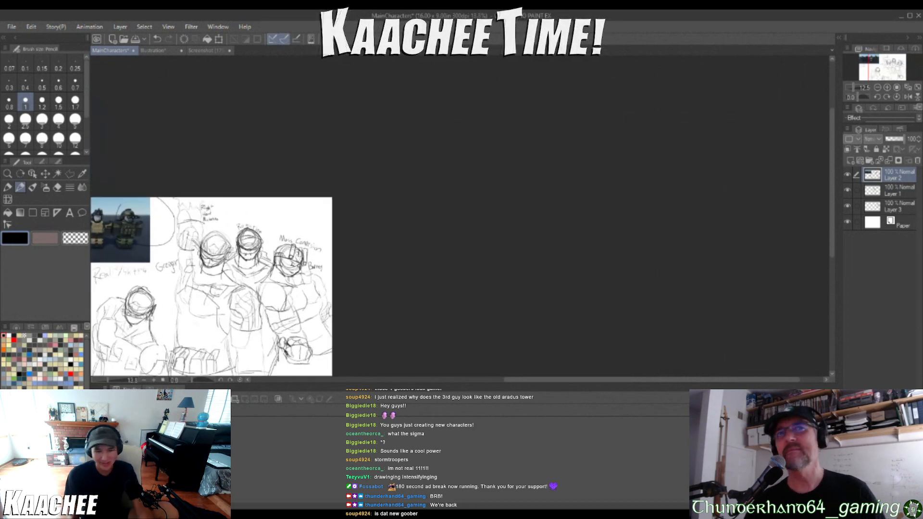
scroll(173, 335, "down", 3)
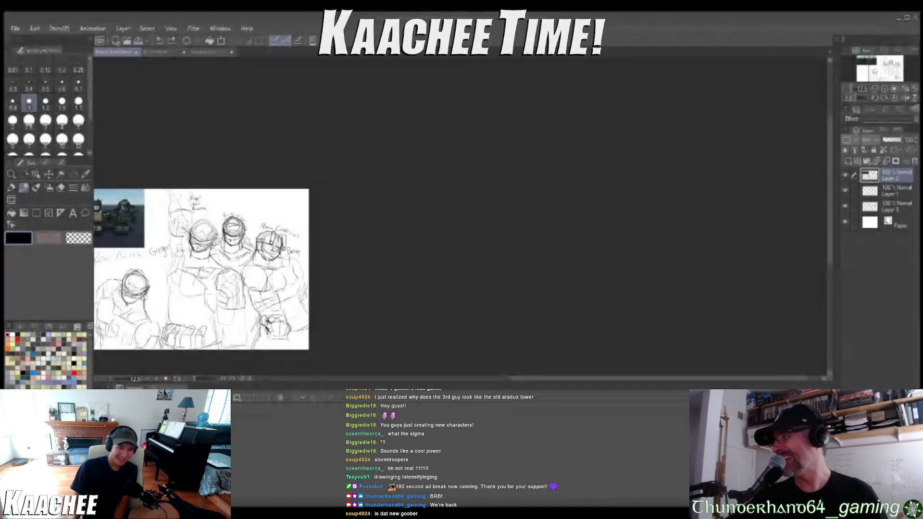
scroll(111, 315, "up", 7)
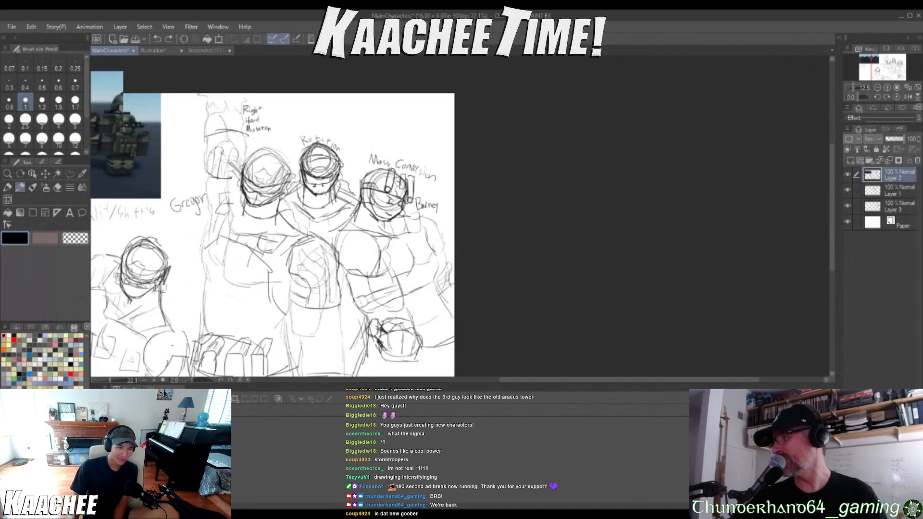
scroll(154, 224, "up", 2)
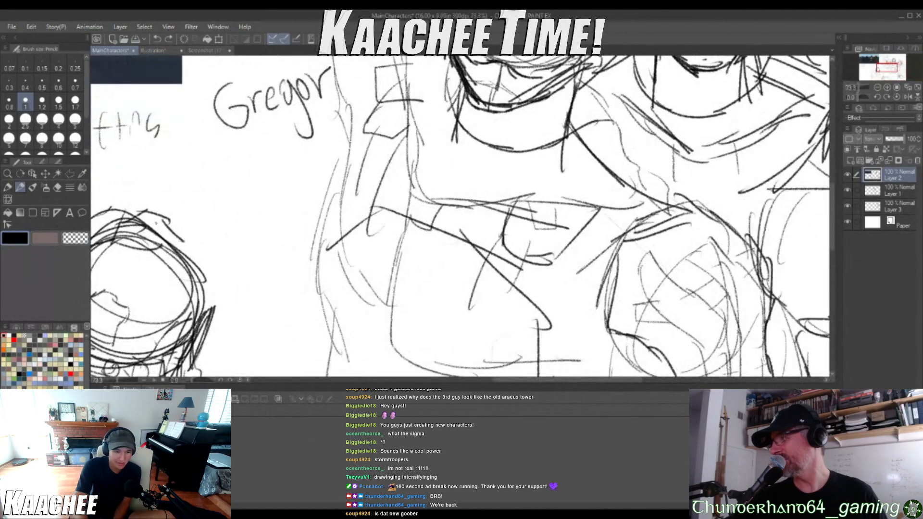
left_click_drag(164, 225, 194, 227)
mouse_move(169, 217)
left_mouse_down()
mouse_move(192, 221)
mouse_move(206, 239)
left_mouse_up()
mouse_move(206, 235)
left_mouse_down()
mouse_move(198, 245)
mouse_move(230, 244)
mouse_move(255, 273)
mouse_move(273, 276)
left_mouse_up()
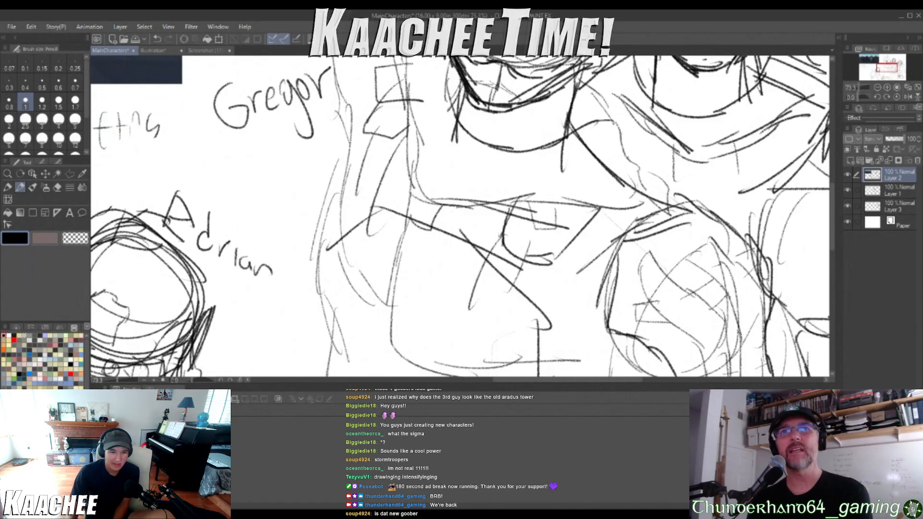
scroll(296, 330, "down", 4)
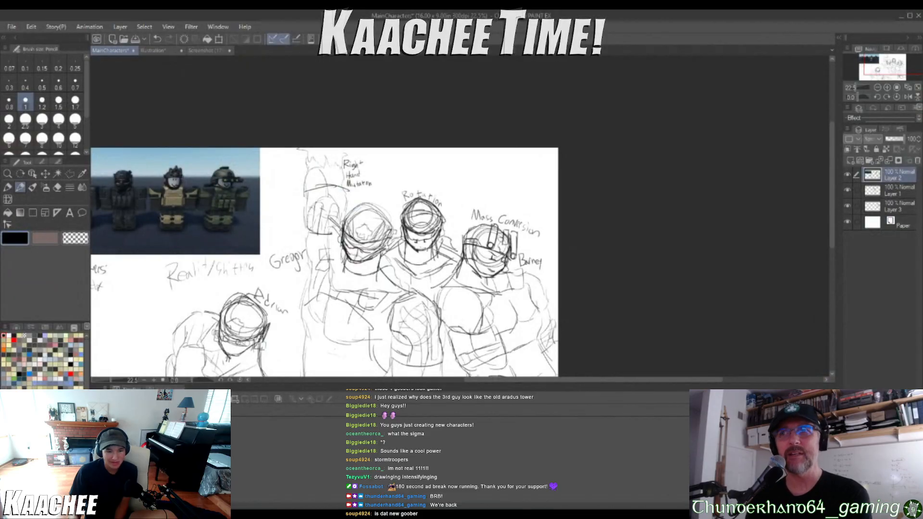
Handwrite the name "Jack" above the Rotation label of the middle soldier
scroll(342, 351, "down", 2)
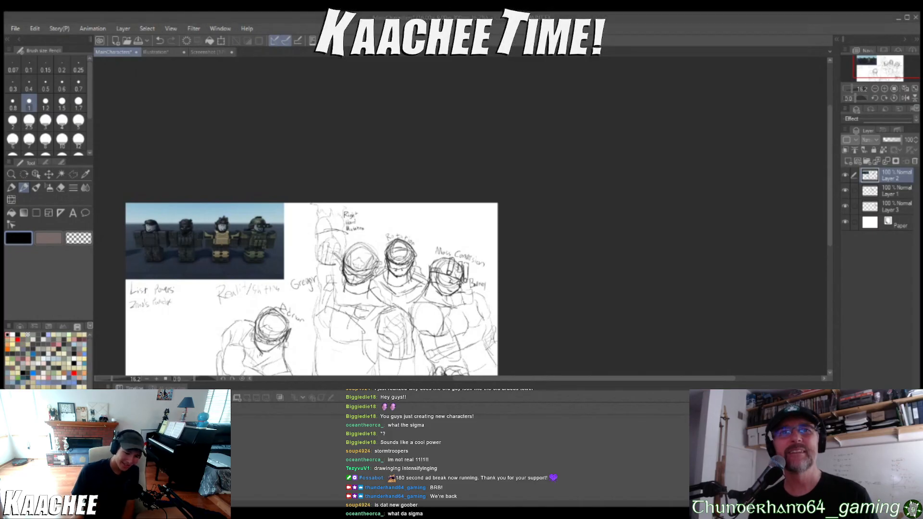
scroll(369, 269, "up", 5)
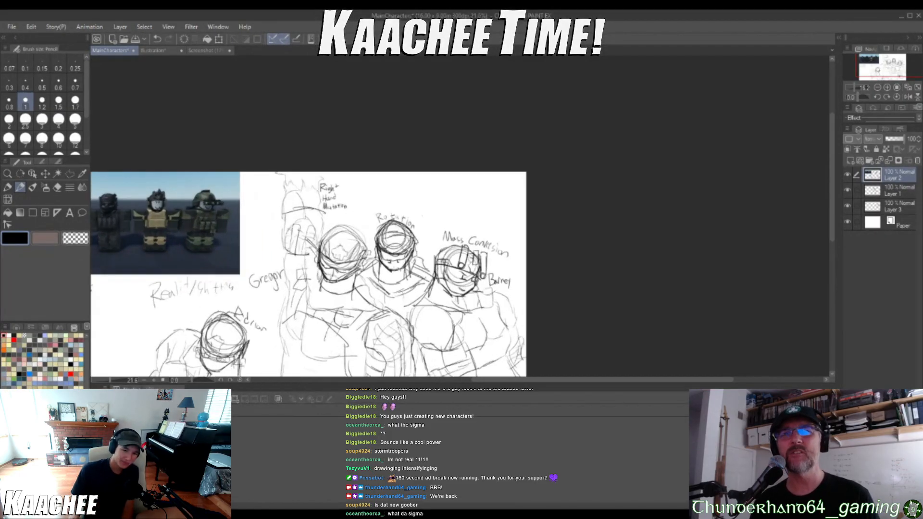
scroll(369, 270, "up", 1)
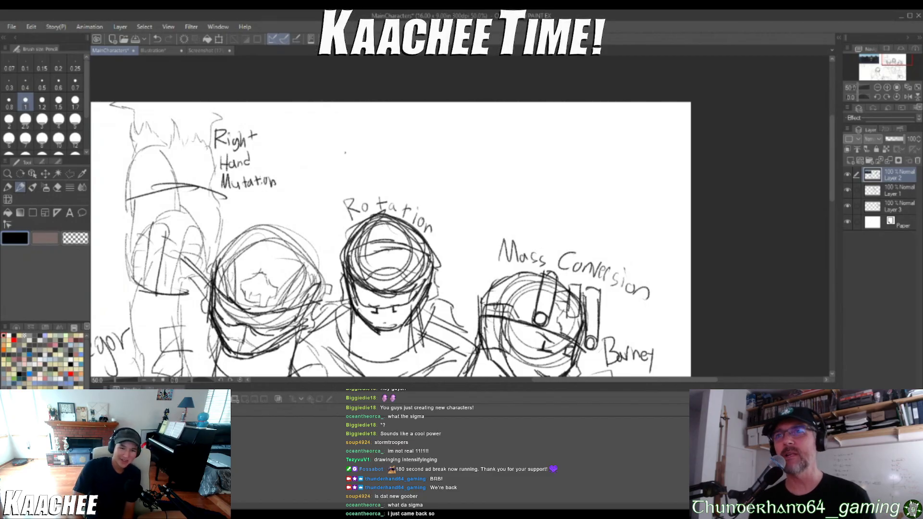
mouse_move(347, 164)
left_mouse_down()
mouse_move(367, 161)
mouse_move(355, 182)
mouse_move(378, 175)
mouse_move(407, 194)
mouse_move(422, 190)
left_mouse_up()
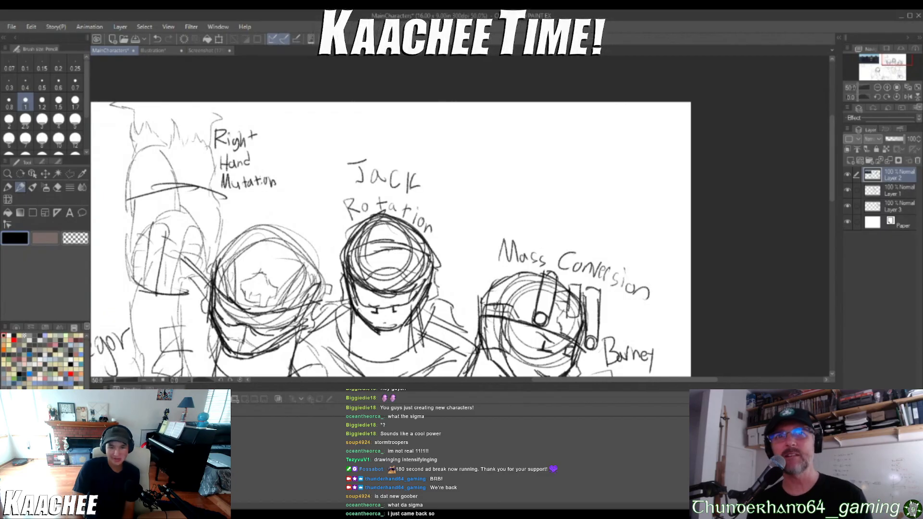
scroll(363, 86, "down", 4)
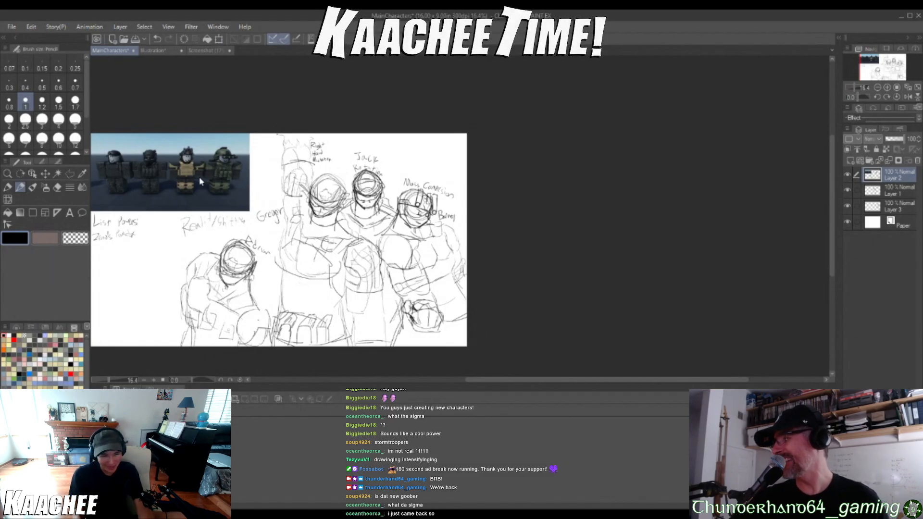
key("ctrl+z")
scroll(201, 182, "up", 3)
scroll(201, 182, "down", 5)
scroll(201, 182, "up", 4)
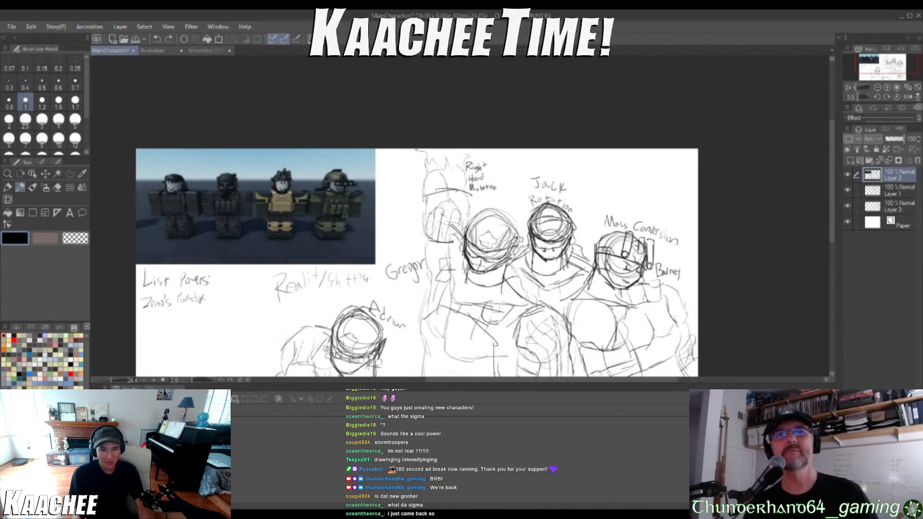
mouse_move(298, 172)
left_mouse_down()
mouse_move(326, 181)
mouse_move(322, 229)
left_mouse_up()
key("ctrl+z")
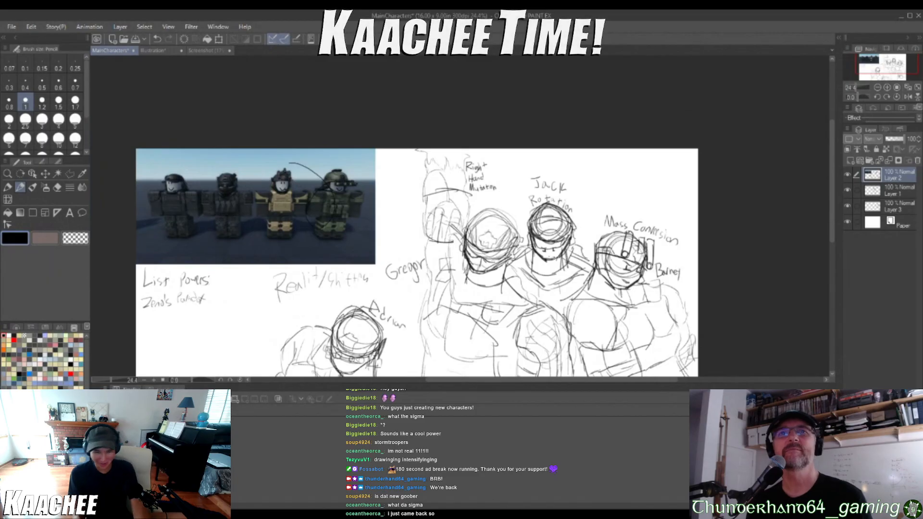
key("ctrl+z")
key("ctrl+z")
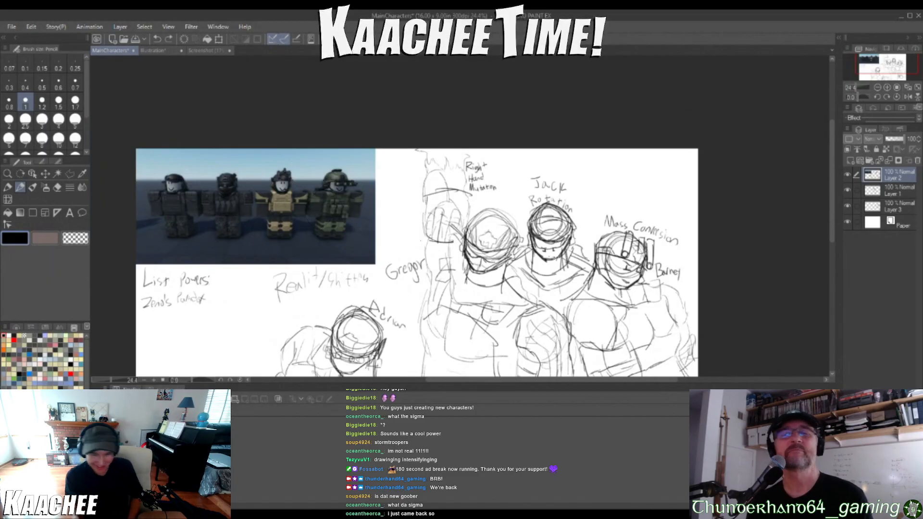
Compare the Biblophobia soldier illustration with the MainCharacters group sketch
scroll(452, 248, "down", 12)
scroll(474, 301, "up", 8)
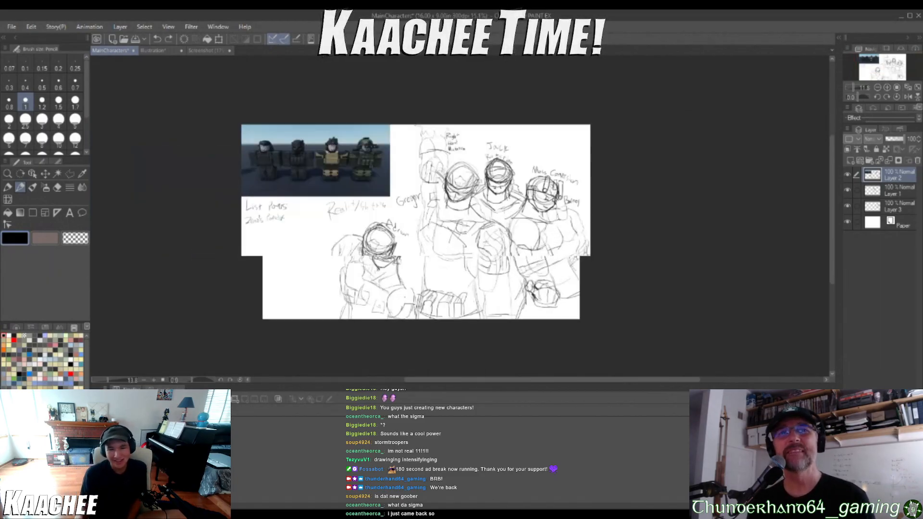
scroll(473, 293, "up", 3)
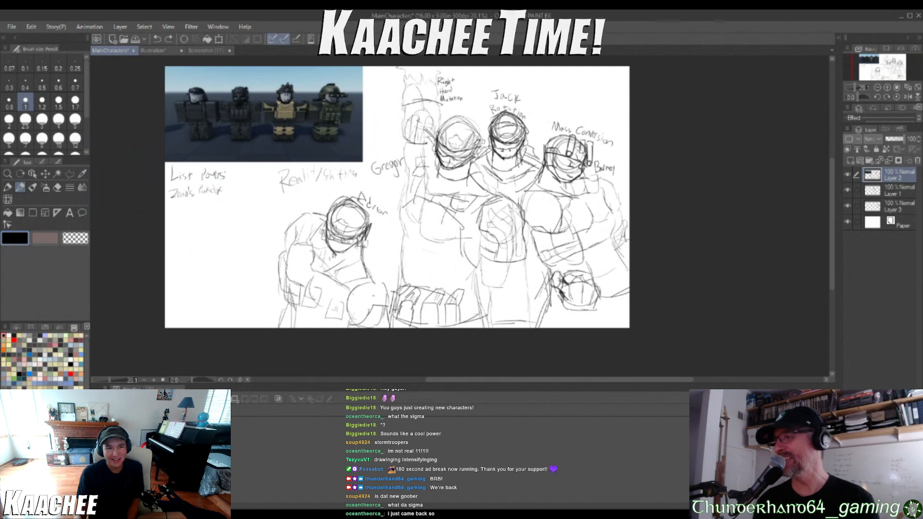
left_click(152, 51)
scroll(423, 231, "up", 2)
scroll(423, 212, "down", 4)
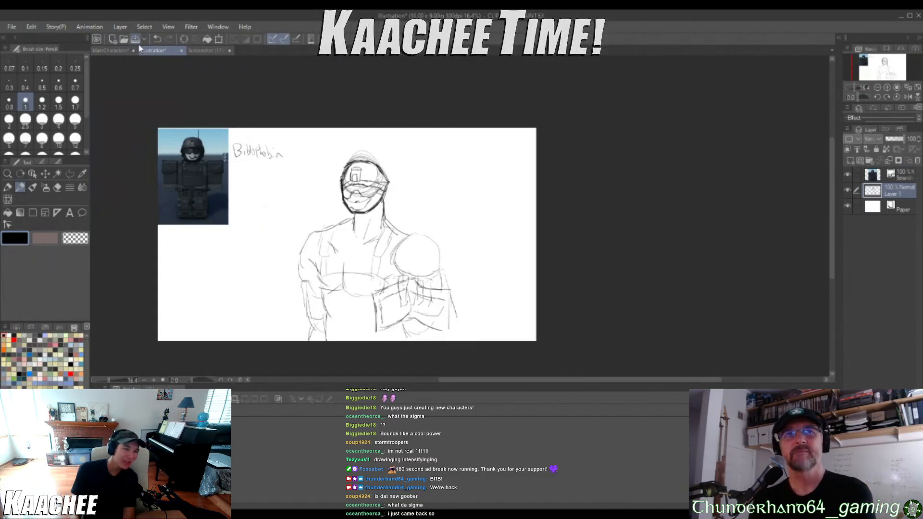
left_click(108, 50)
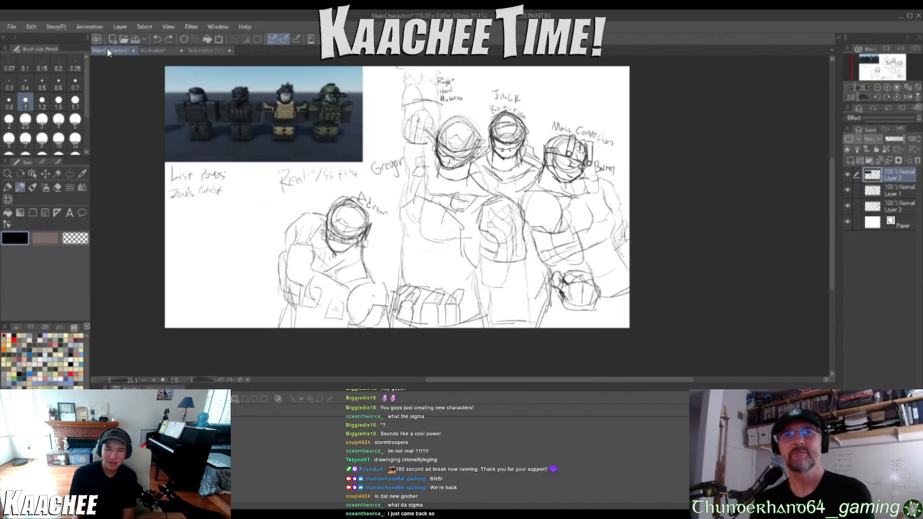
left_click(139, 51)
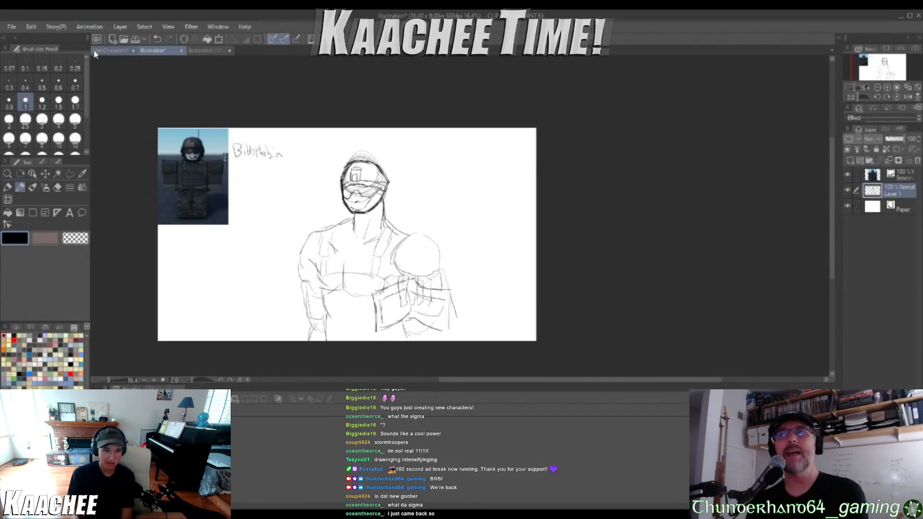
left_click(98, 53)
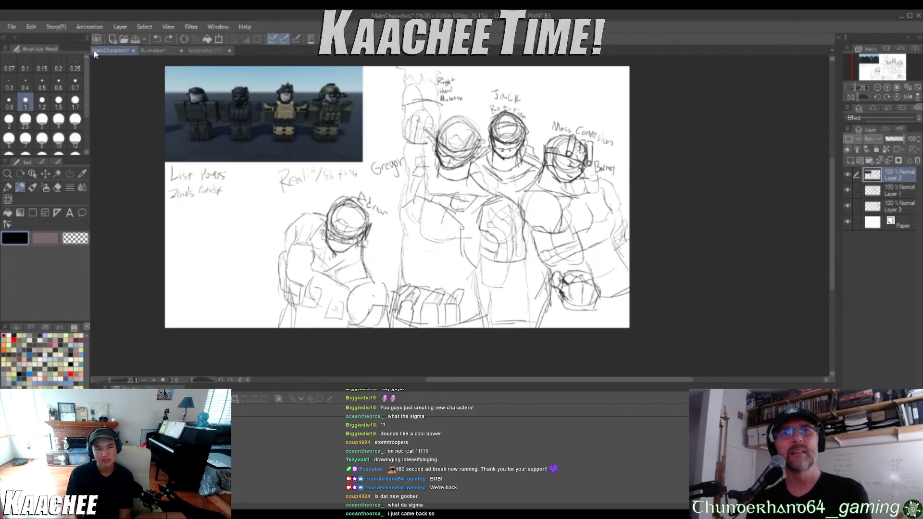
scroll(201, 103, "up", 3)
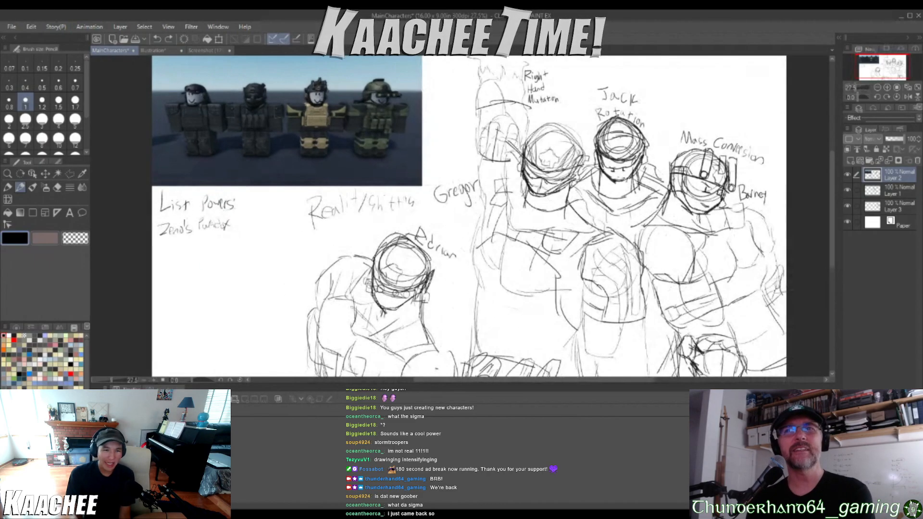
scroll(201, 103, "down", 2)
scroll(204, 86, "up", 5)
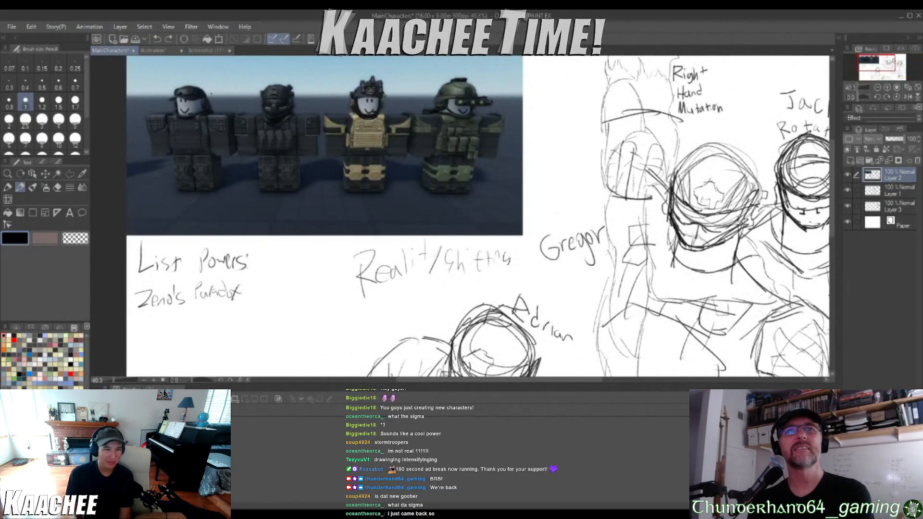
mouse_move(195, 92)
left_mouse_down()
mouse_move(187, 161)
mouse_move(209, 101)
left_mouse_up()
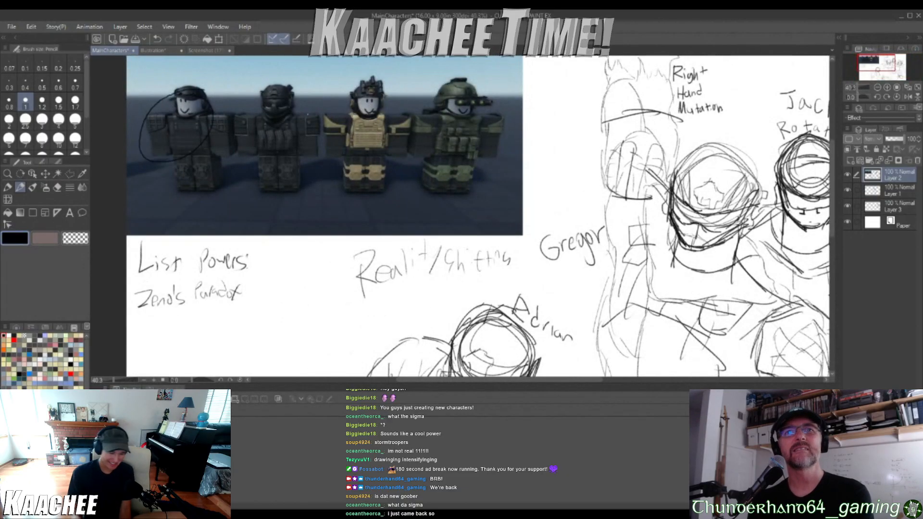
key("ctrl+z")
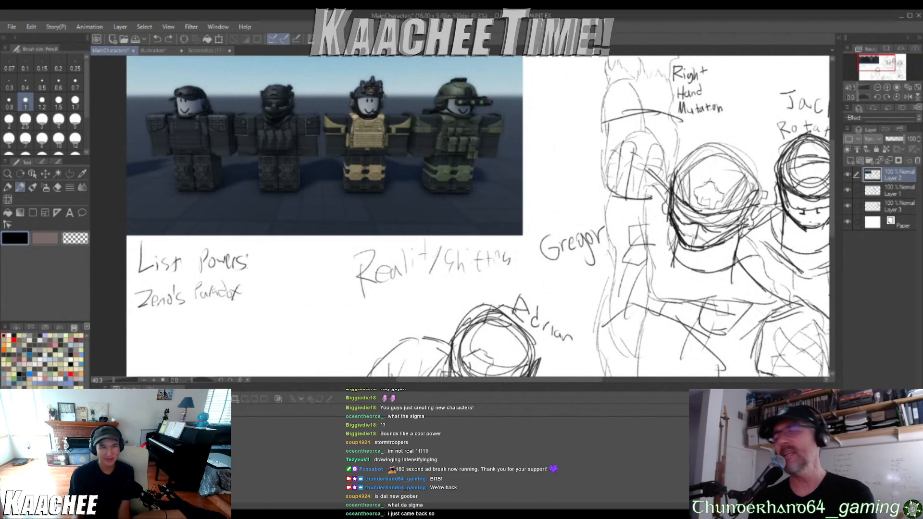
Bring the Biblophobia soldier illustration back into view
left_click(152, 51)
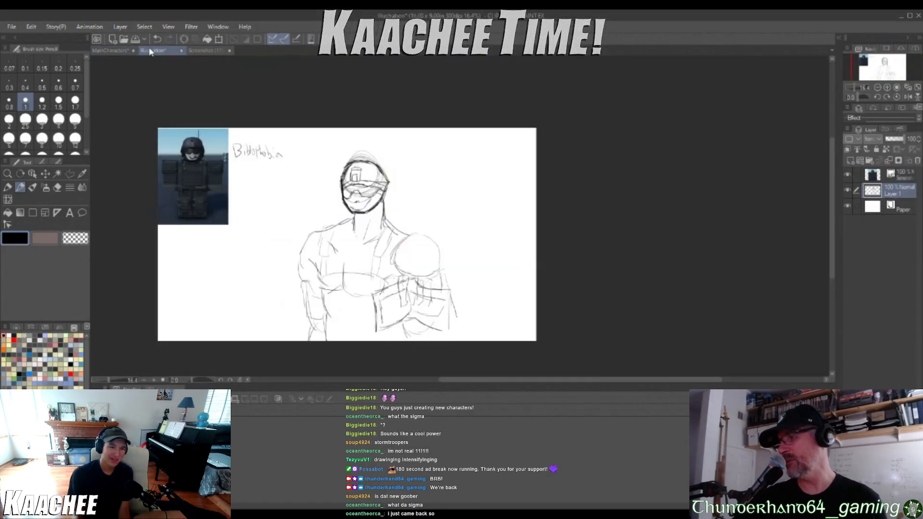
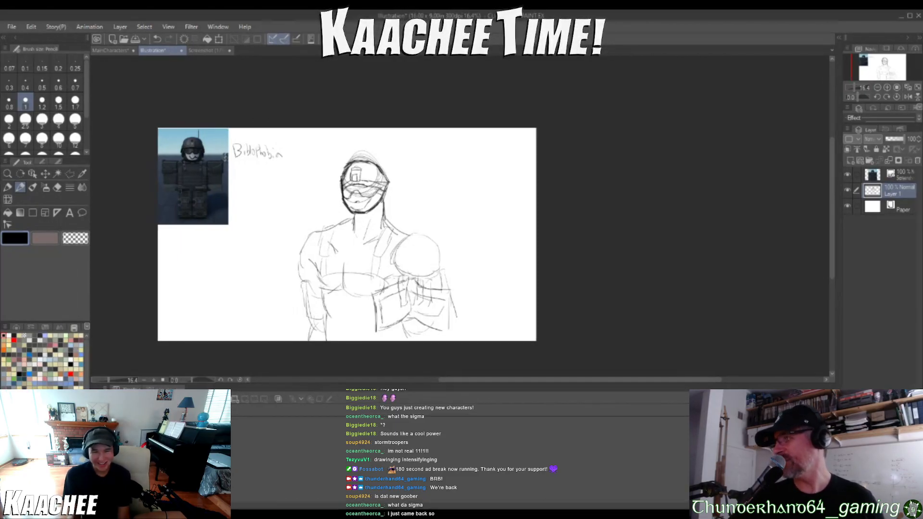
Handwrite the name "Snake" just above the helmet of the Biblophobia soldier
scroll(324, 177, "up", 2)
scroll(325, 177, "up", 2)
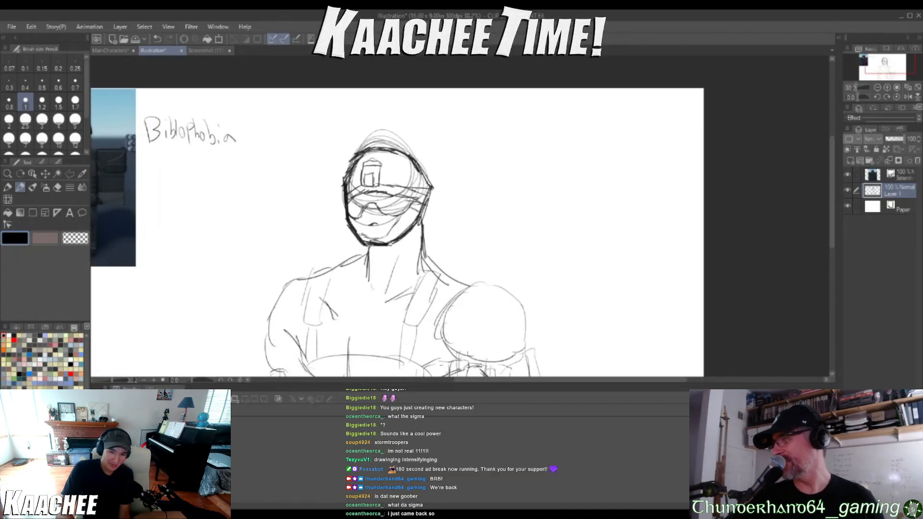
mouse_move(356, 119)
left_mouse_down()
mouse_move(359, 152)
mouse_move(383, 134)
mouse_move(395, 143)
left_mouse_up()
mouse_move(399, 126)
left_mouse_down()
mouse_move(398, 147)
mouse_move(416, 153)
left_mouse_up()
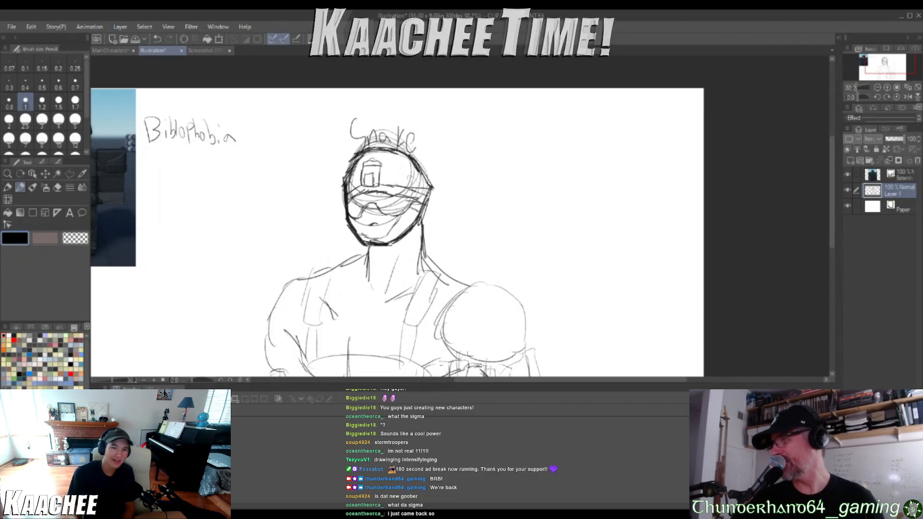
Switch to the MainCharacters sketch and show the whole character group
left_click(109, 50)
scroll(485, 194, "down", 3)
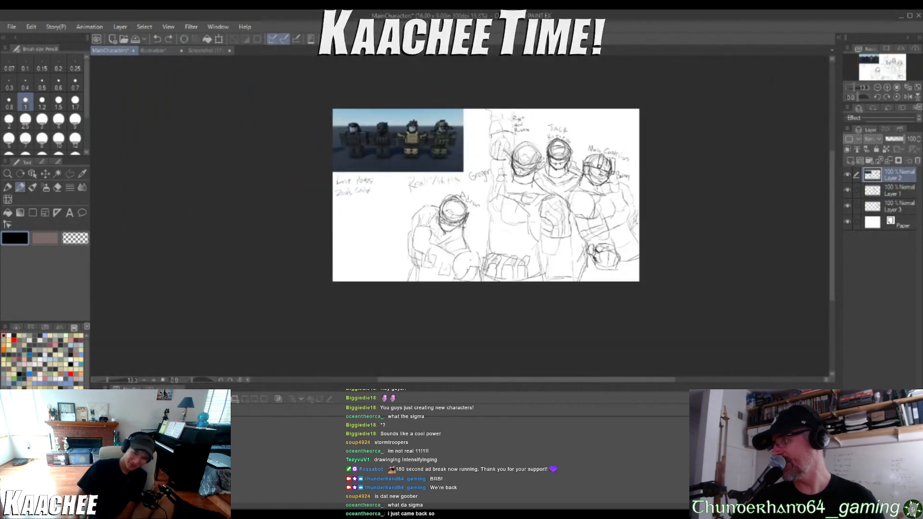